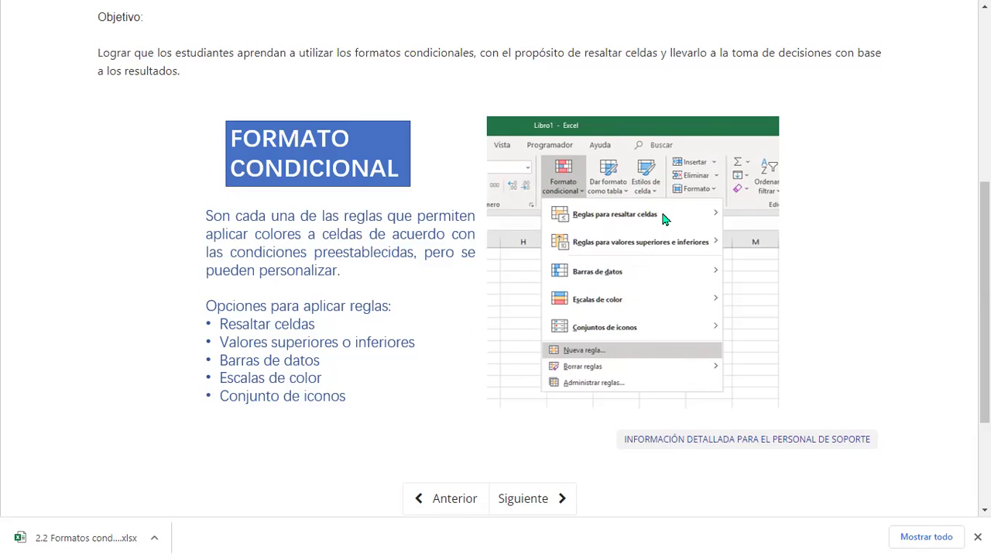
Advance the course to the next lesson, 2.4 - Formatos condicionales
click(537, 505)
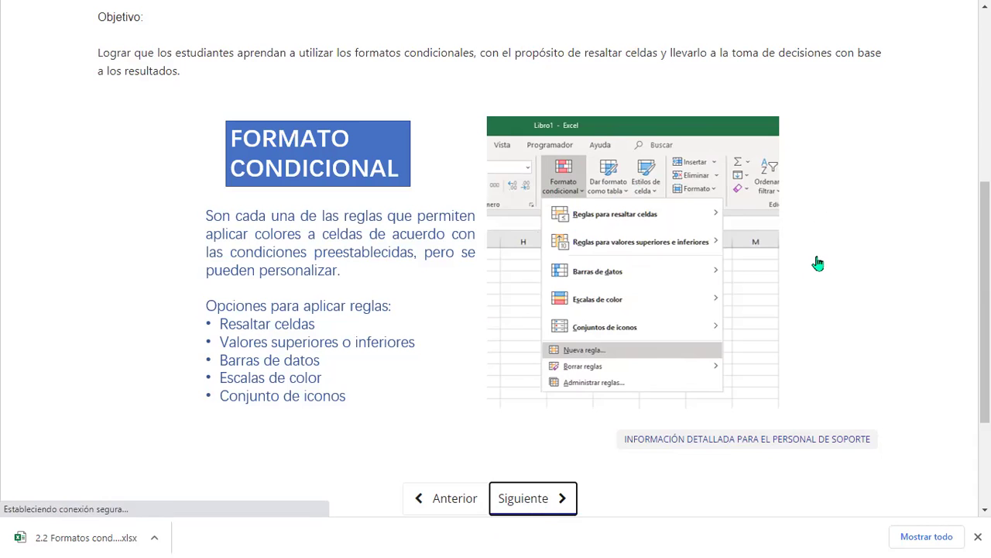
scroll(495, 309, down, 4)
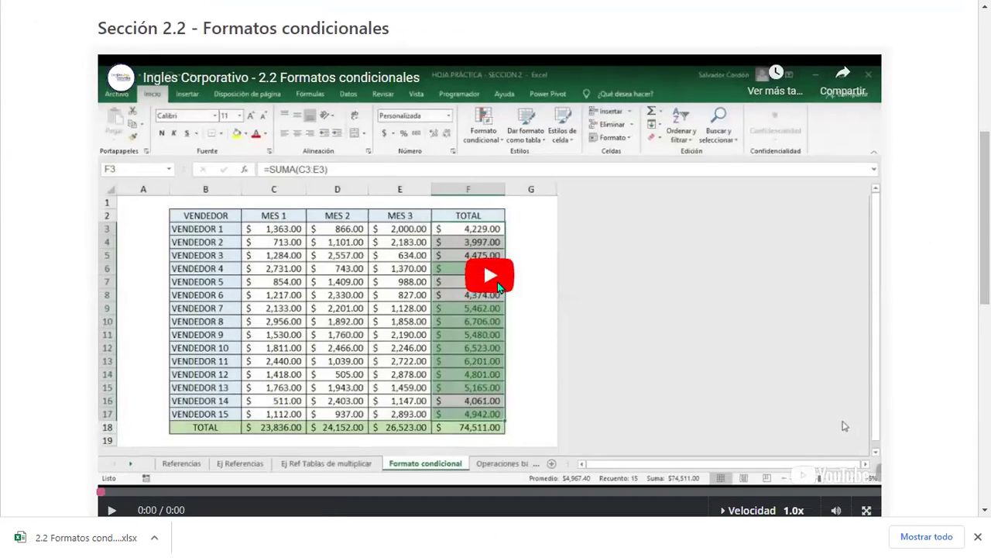
Play the Sección 2.2 Formatos condicionales lesson video
click(522, 288)
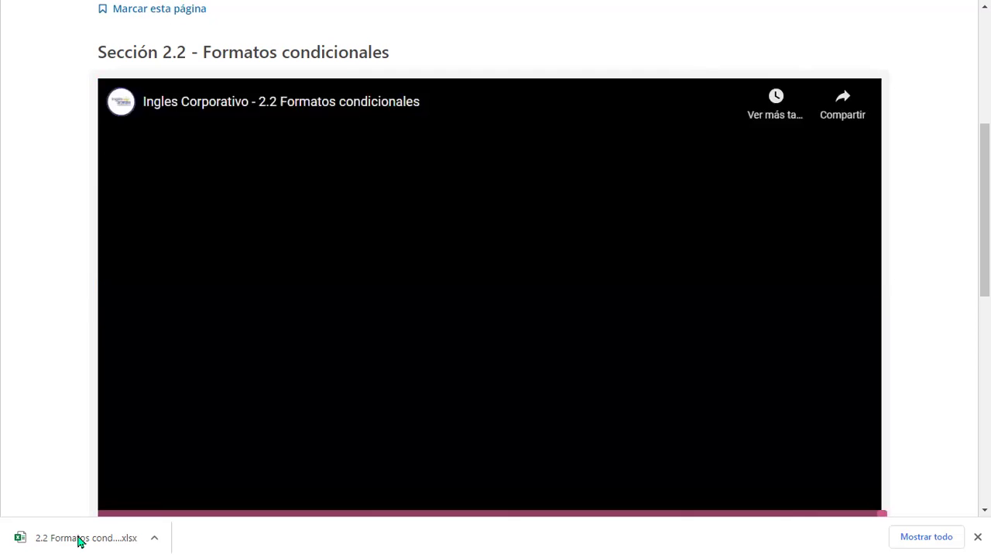
Scroll down to the empty Discusión section and footer, and lower the system volume
scroll(80, 540, down, 2)
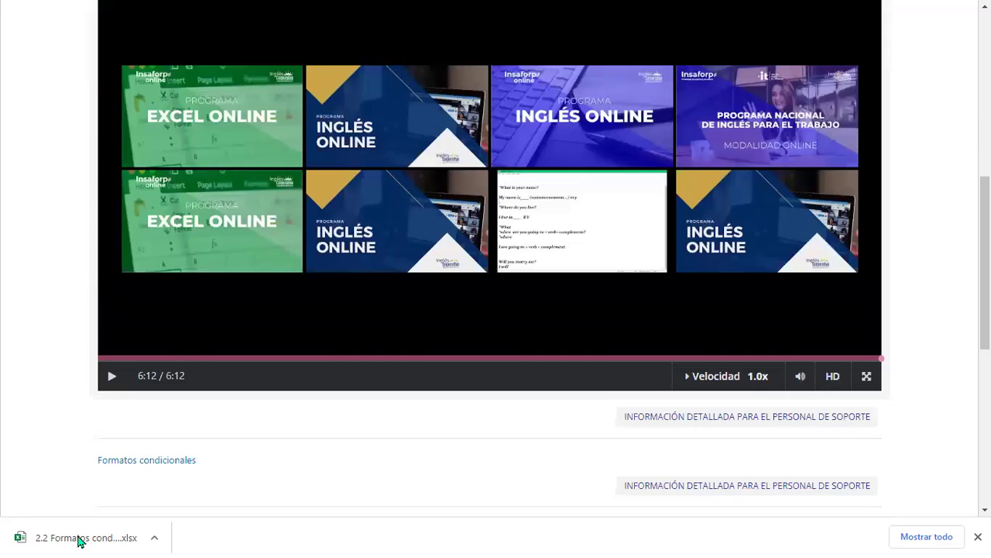
scroll(80, 541, down, 2)
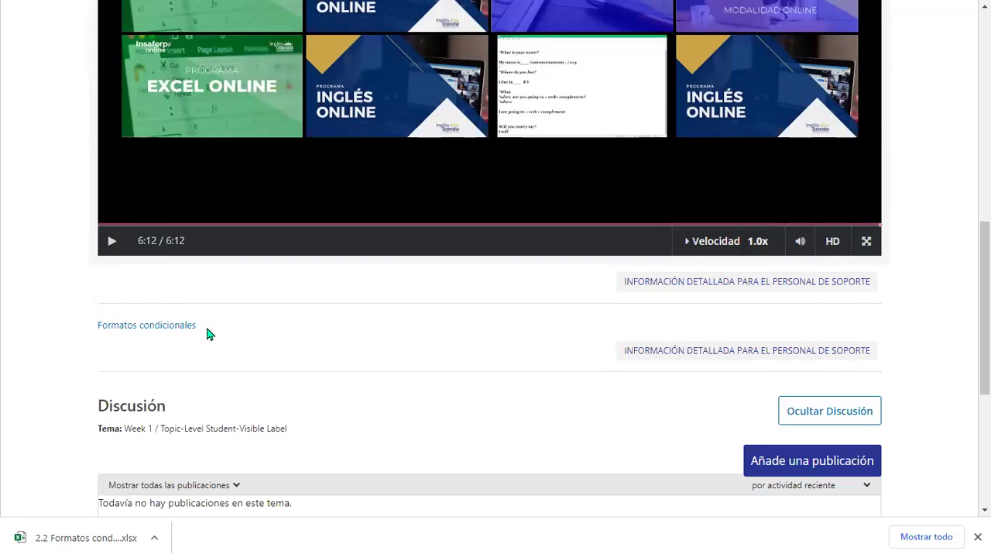
scroll(569, 363, down, 3)
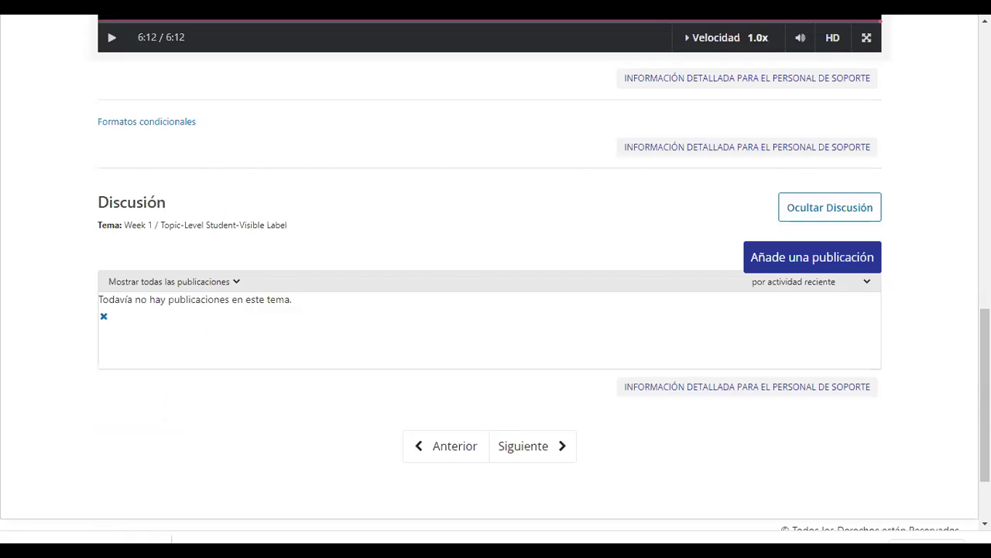
scroll(630, 418, down, 2)
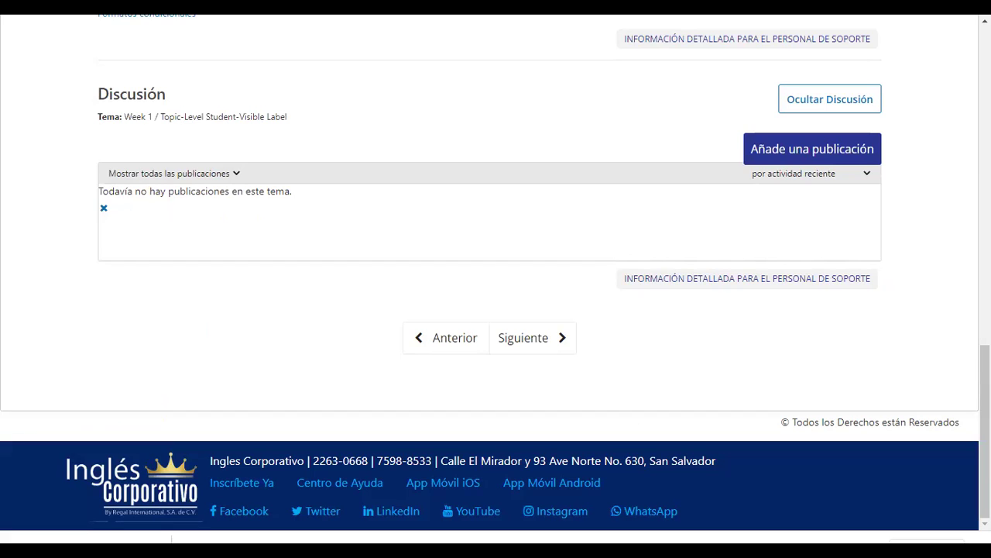
key(XF86AudioLowerVolume)
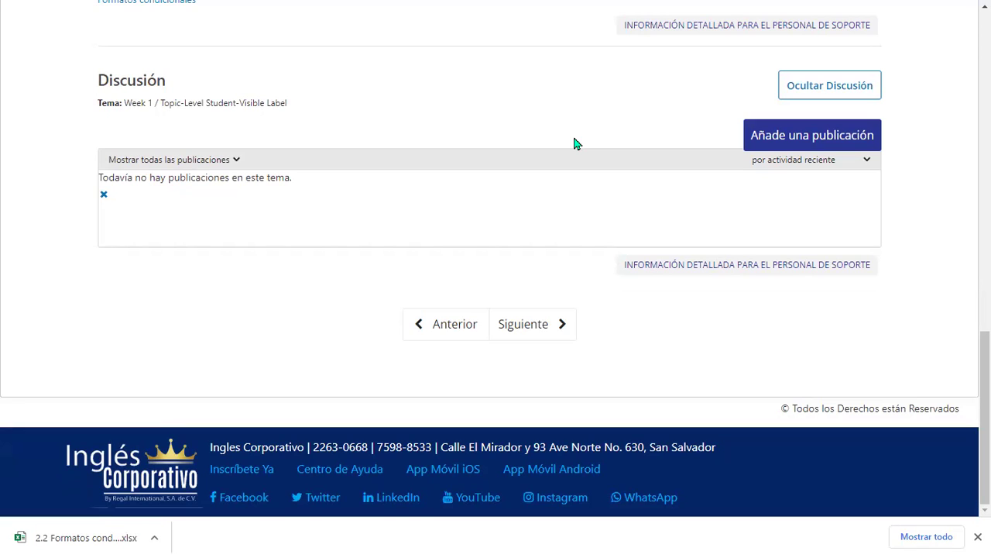
Open the downloaded 2.2 Formatos condicionales (1).xlsx workbook in Excel
click(671, 267)
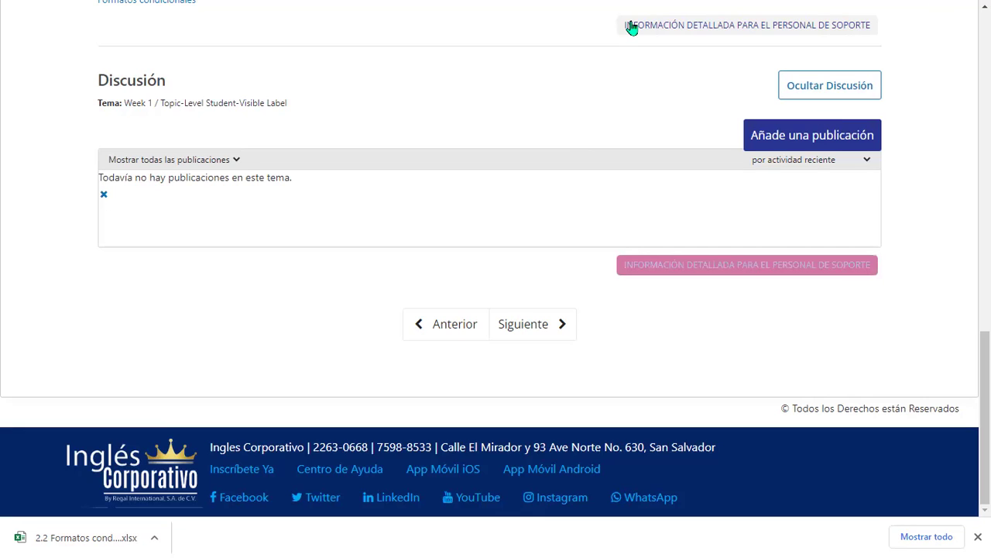
click(867, 6)
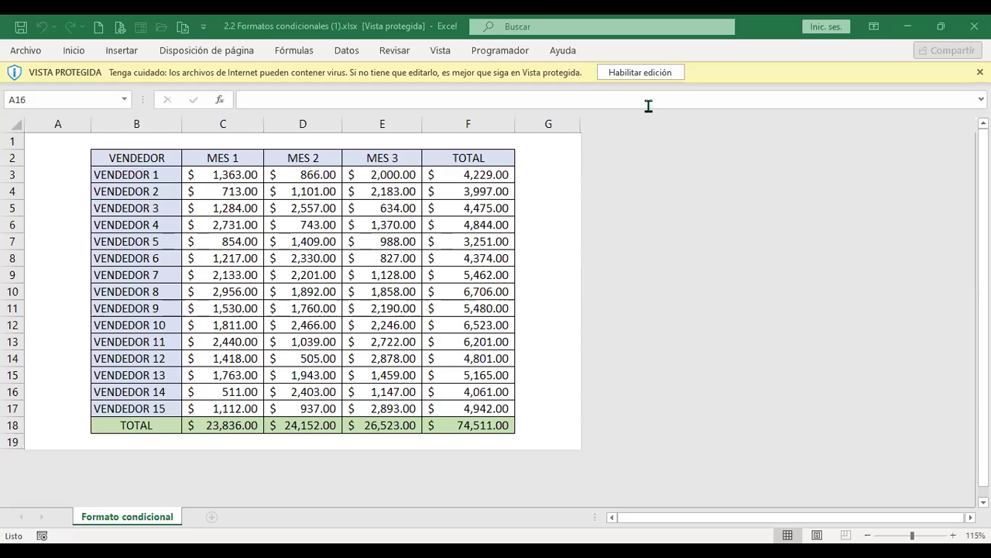
Bring the Excel window forward and enable editing of the vendor sales workbook
click(639, 255)
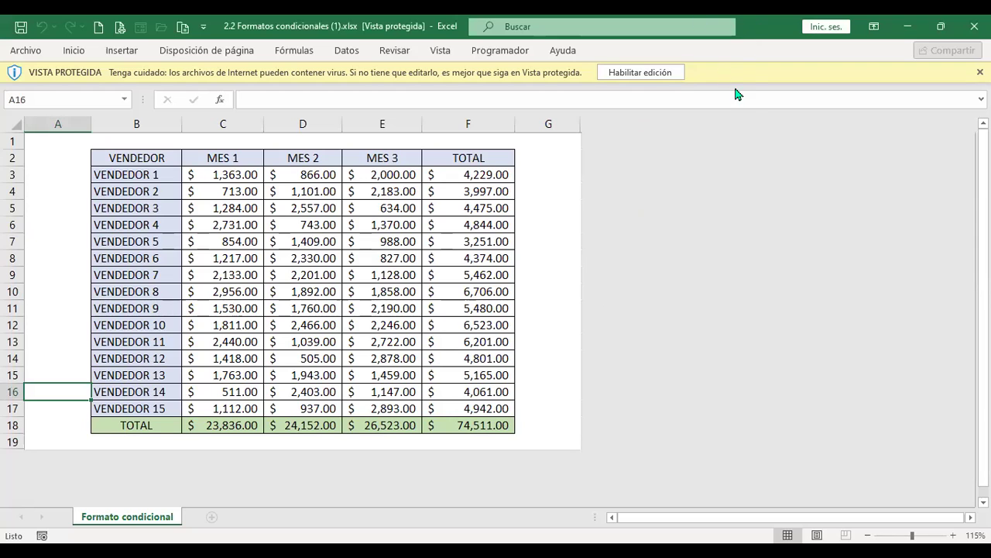
click(662, 73)
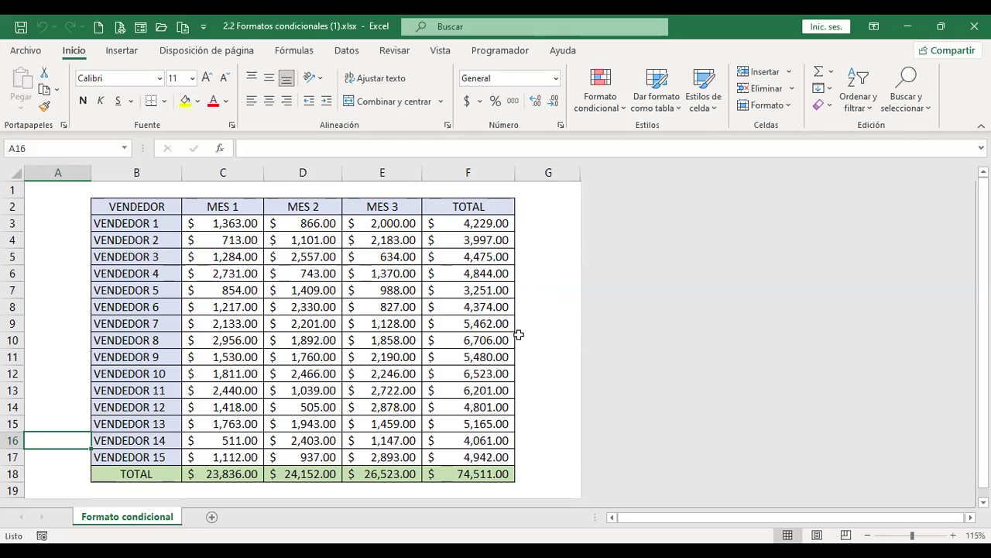
Browse the Formato condicional submenus, ending on Reglas para resaltar celdas
click(623, 110)
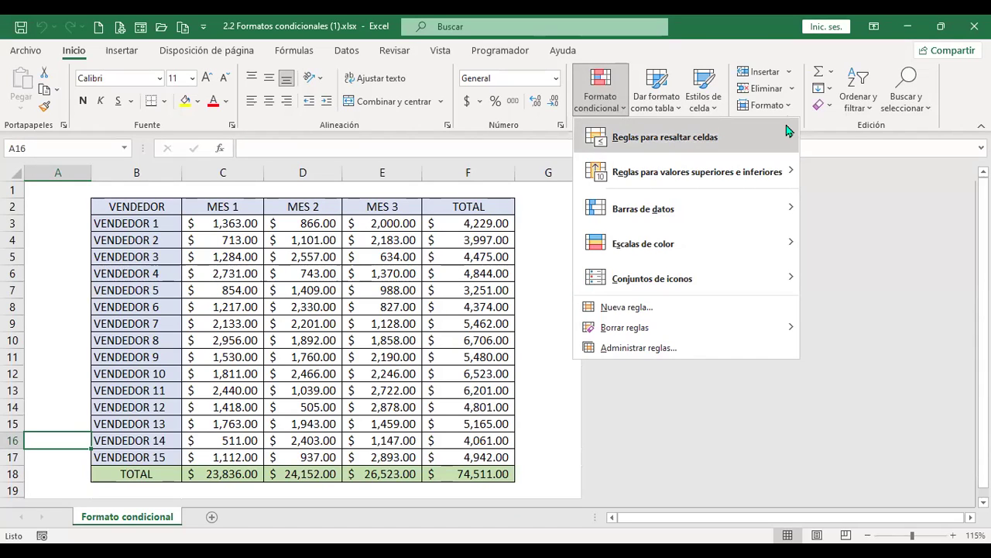
mouse_move(782, 132)
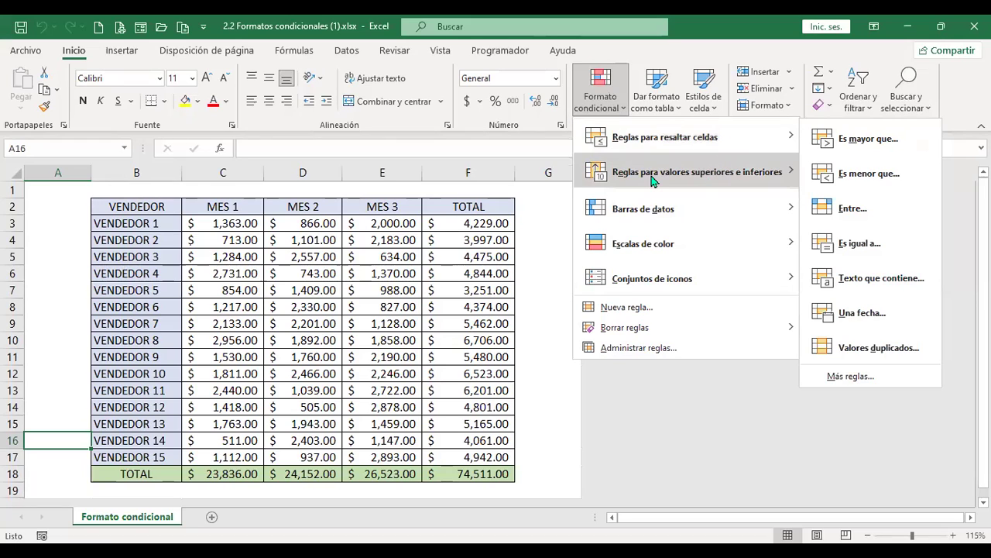
mouse_move(683, 182)
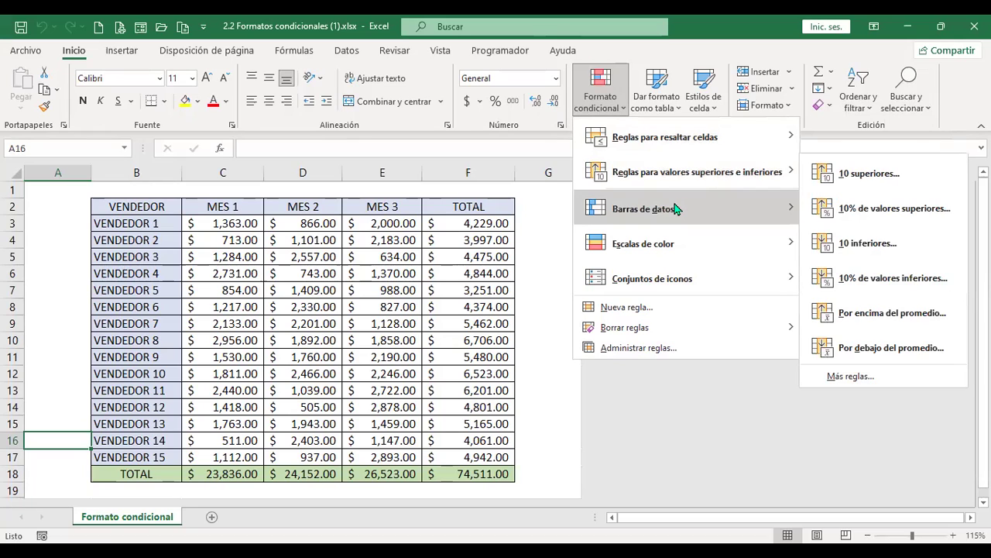
mouse_move(660, 244)
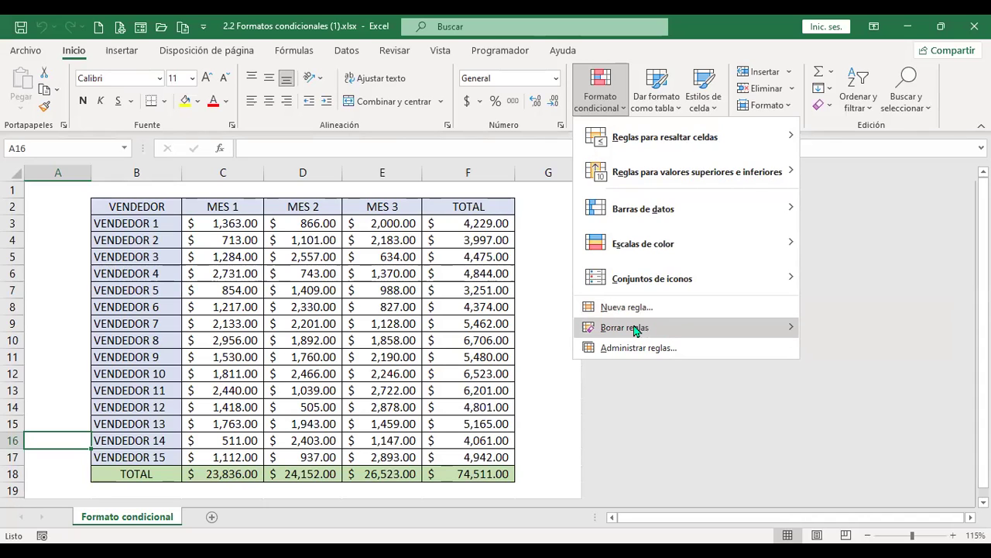
mouse_move(635, 331)
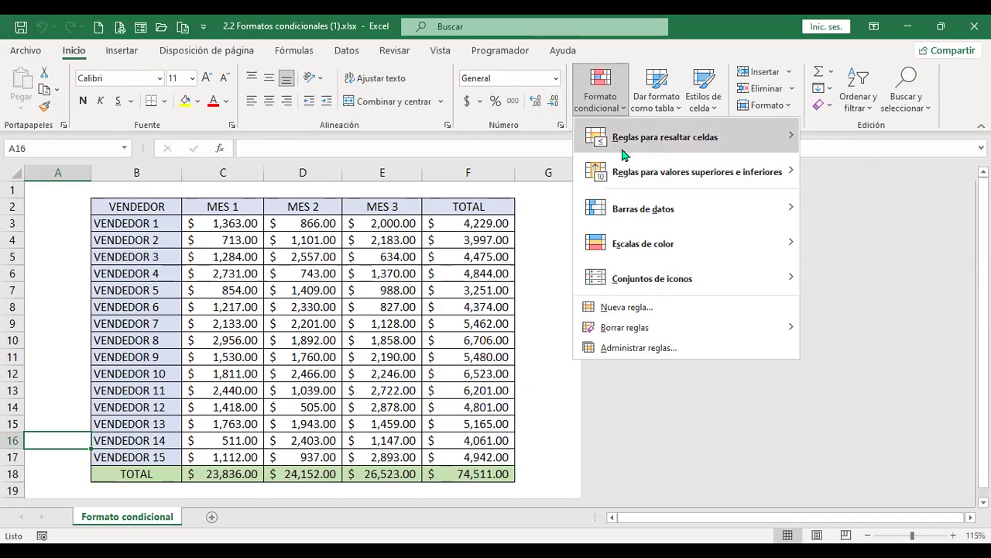
mouse_move(624, 155)
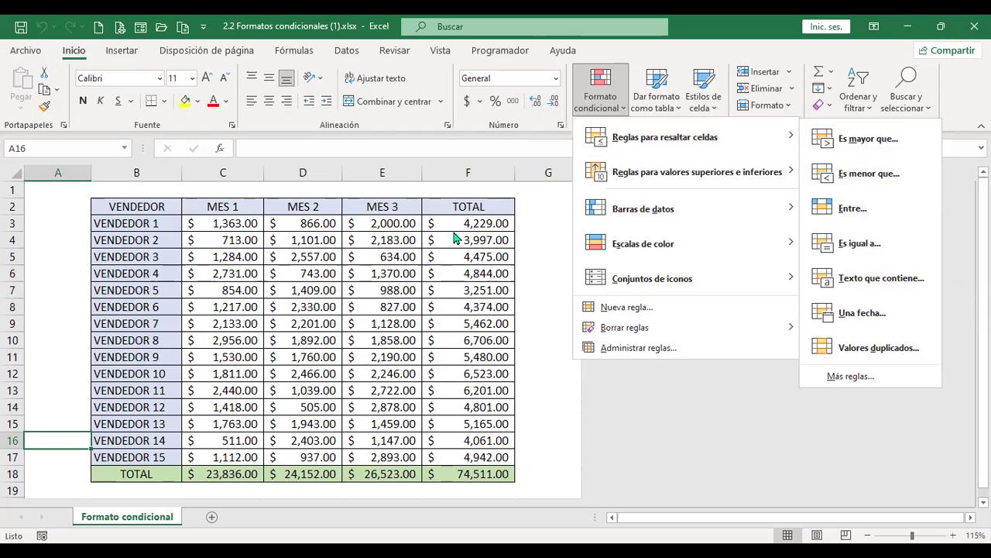
Select the MES 1 sales in C3:C17 and bring up the highlight-cell rule choices
click(235, 224)
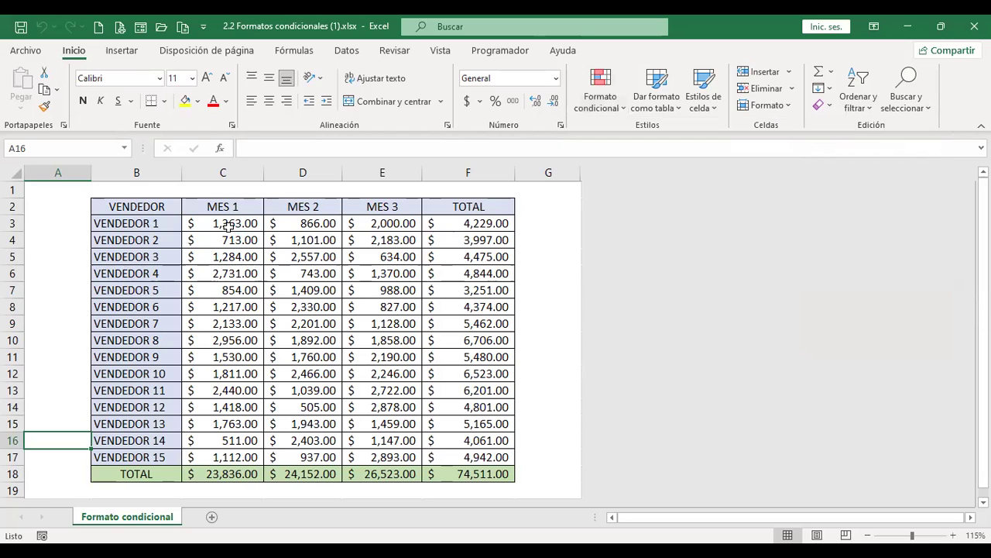
drag(230, 225, 234, 439)
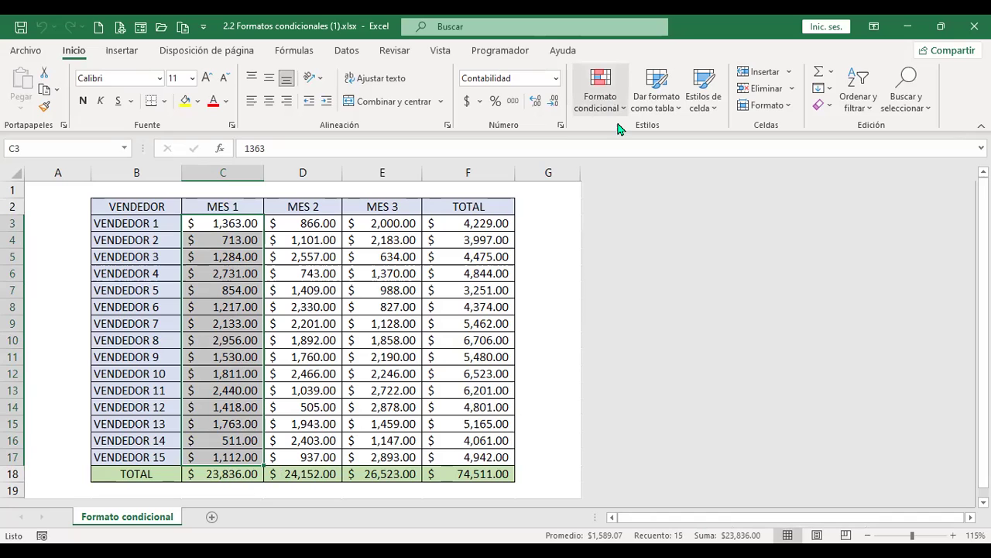
click(612, 104)
mouse_move(651, 139)
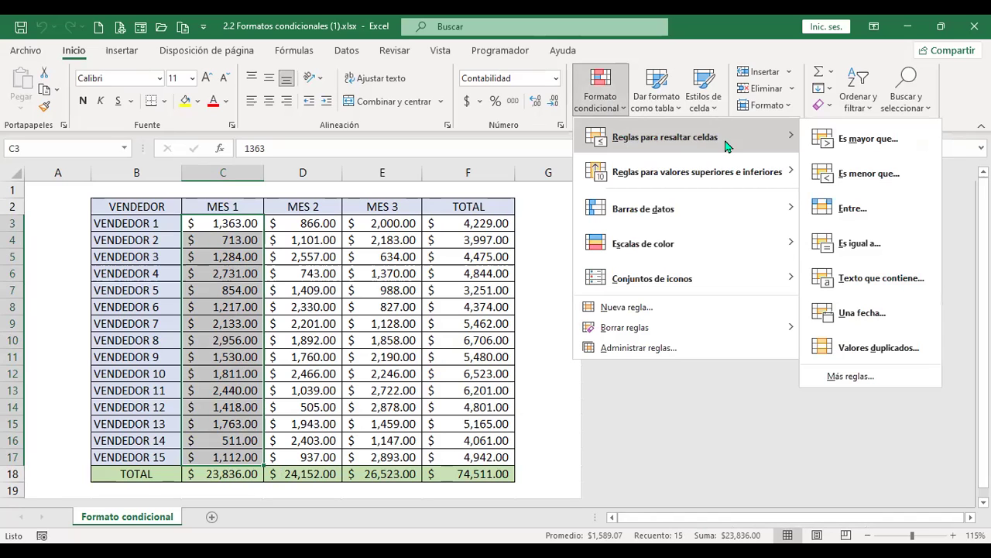
Highlight MES 1 values greater than 1000 with green fill and dark green text
click(912, 149)
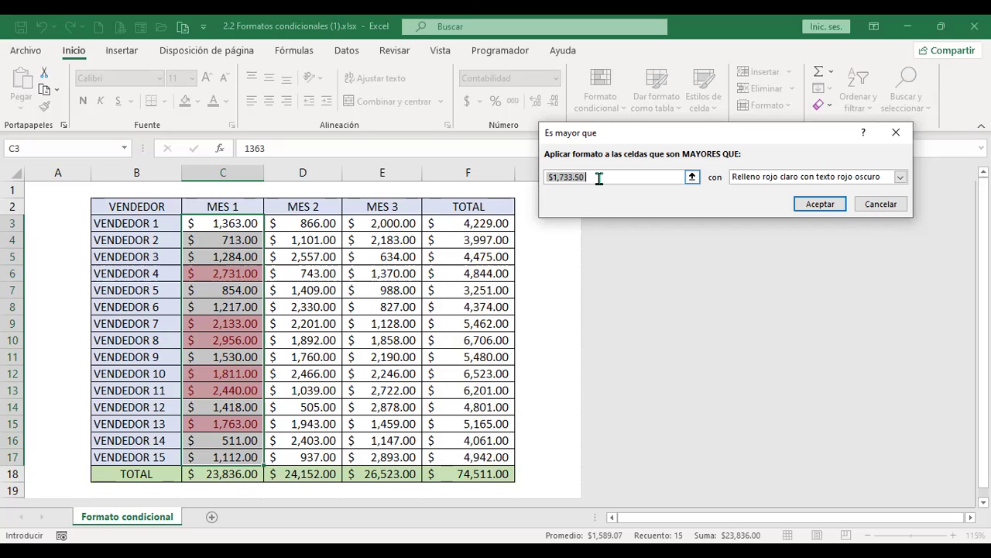
text(1000)
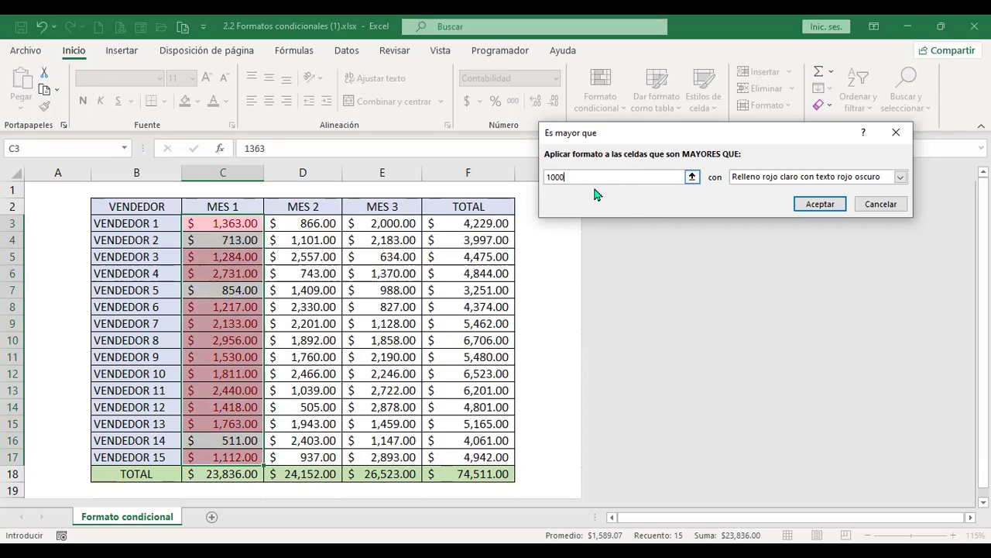
click(805, 178)
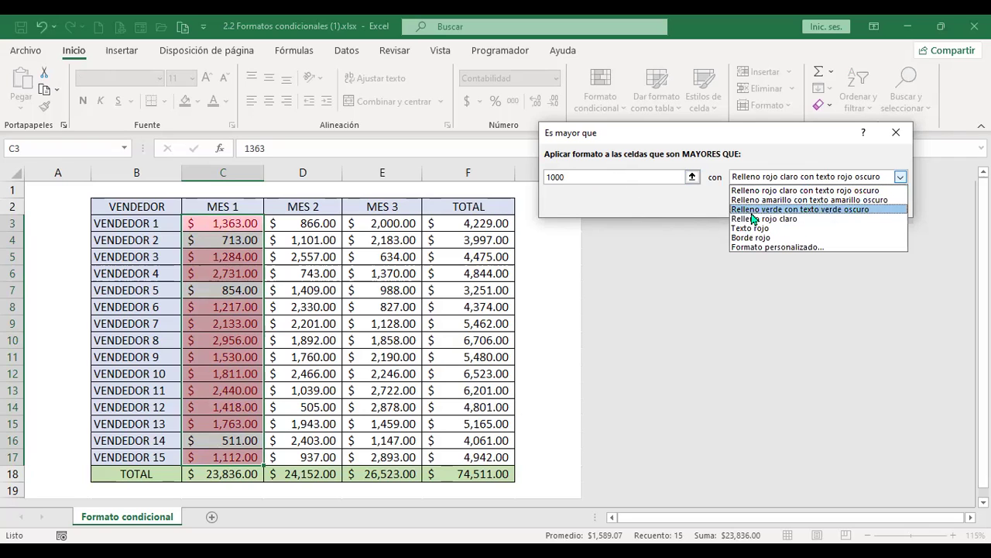
click(847, 213)
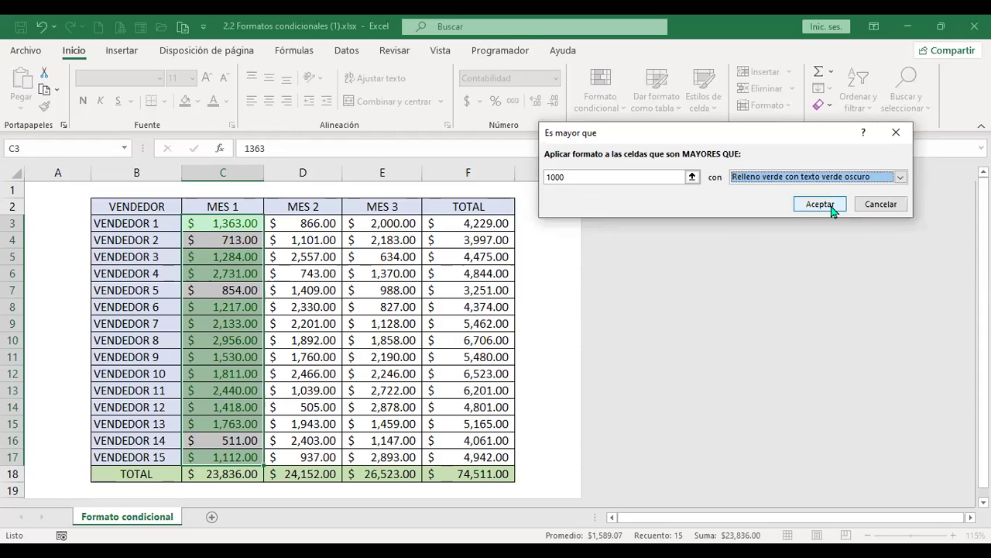
click(821, 203)
click(391, 339)
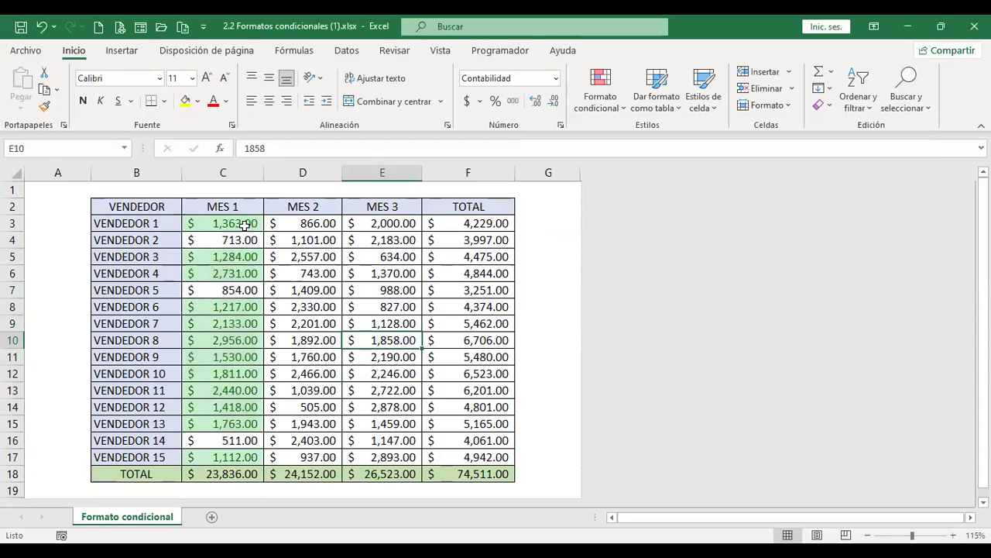
Select the MES 2 values in D3:D17 and bring up the highlight-cell rule choices
click(307, 224)
drag(309, 234, 310, 436)
click(623, 96)
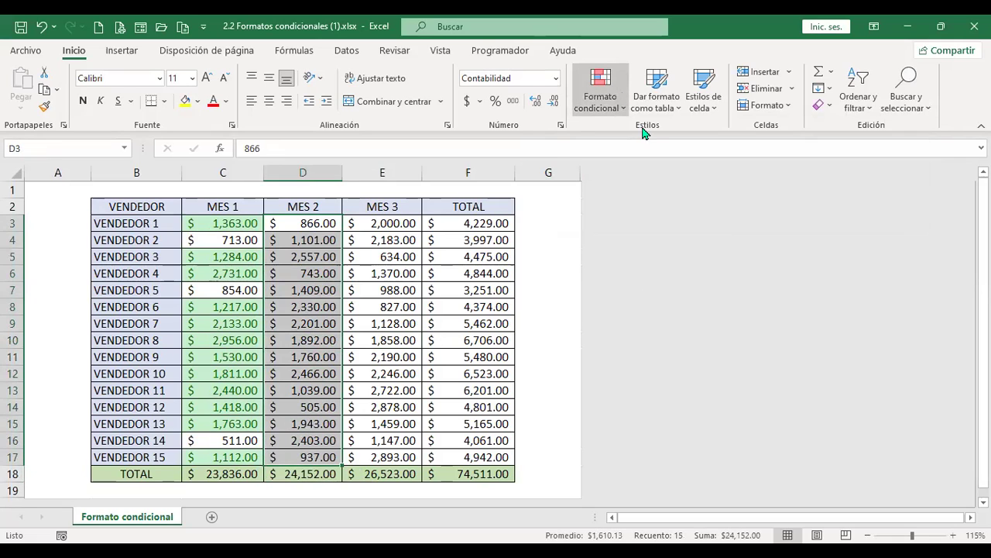
mouse_move(647, 139)
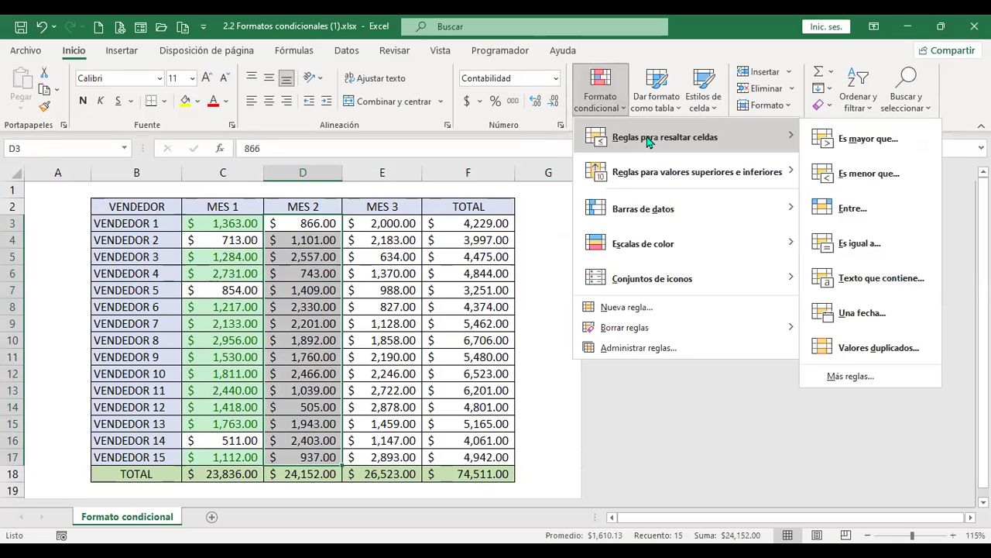
Highlight MES 2 values less than 1000 with light red fill and dark red text
click(866, 180)
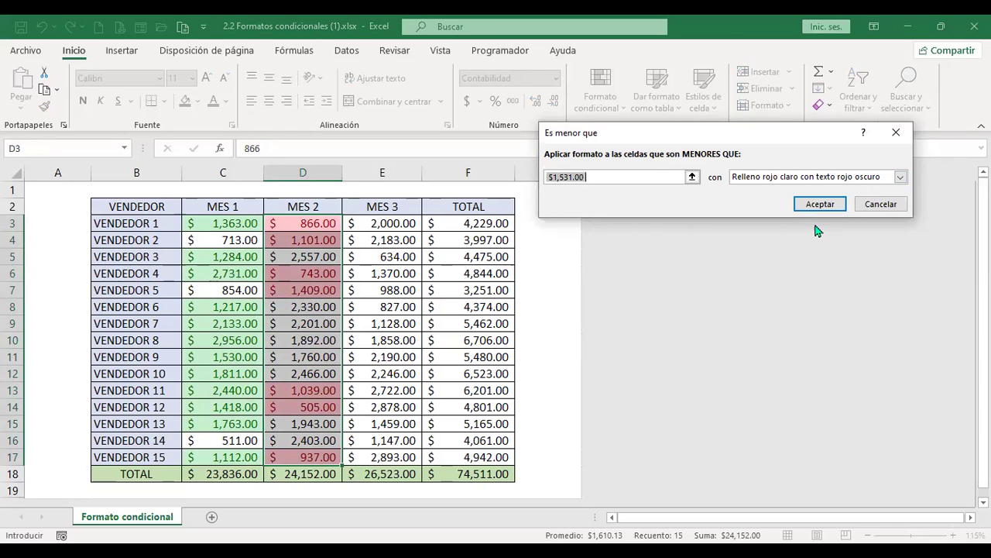
text(100)
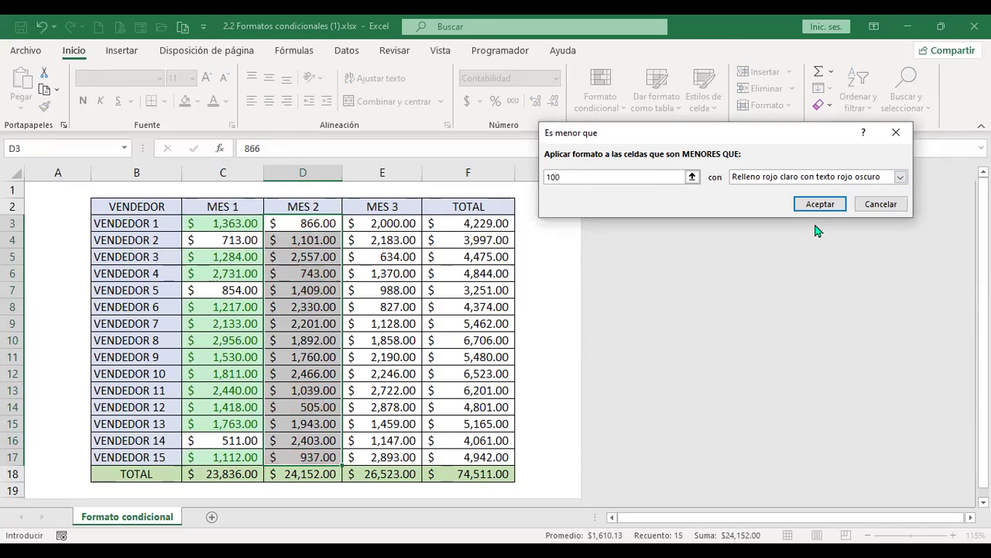
text(0)
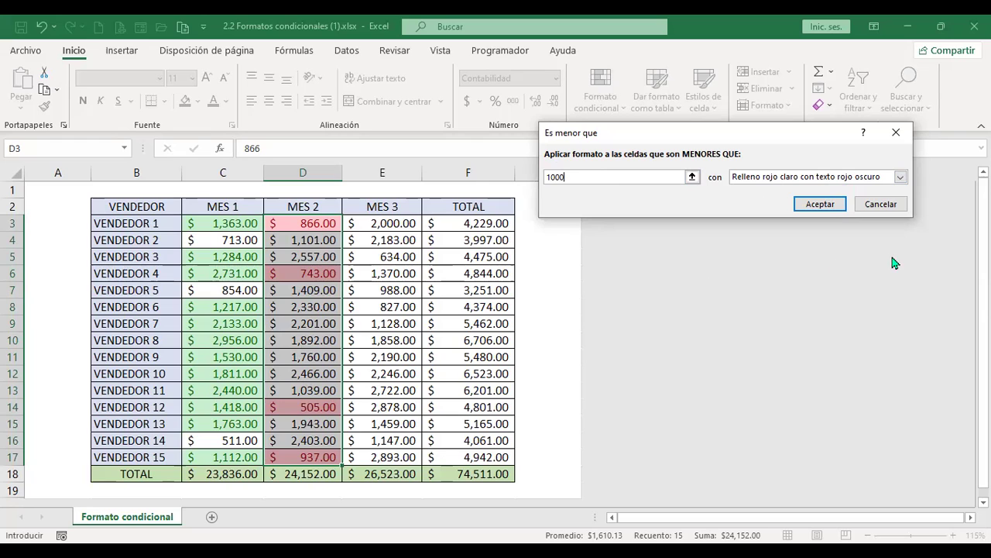
click(822, 203)
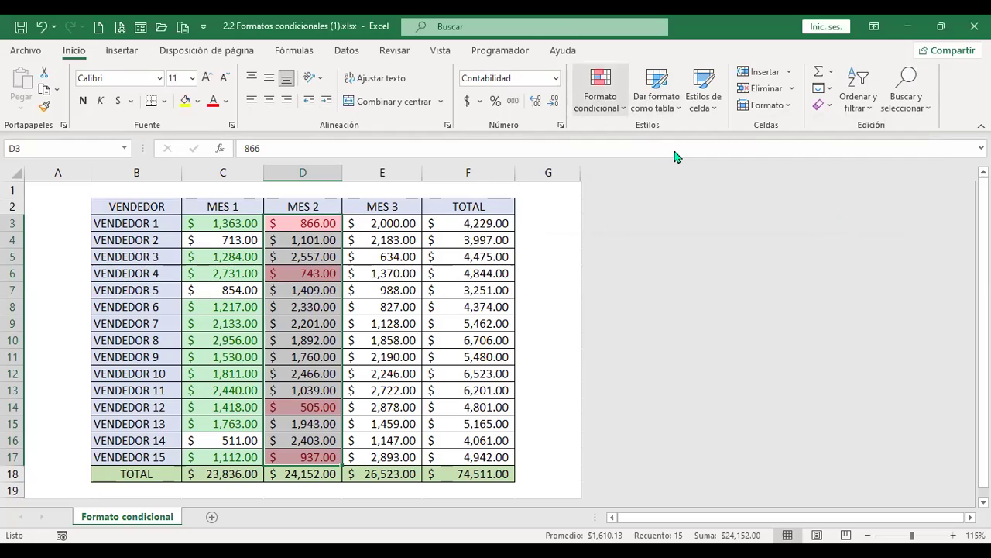
click(600, 94)
mouse_move(744, 137)
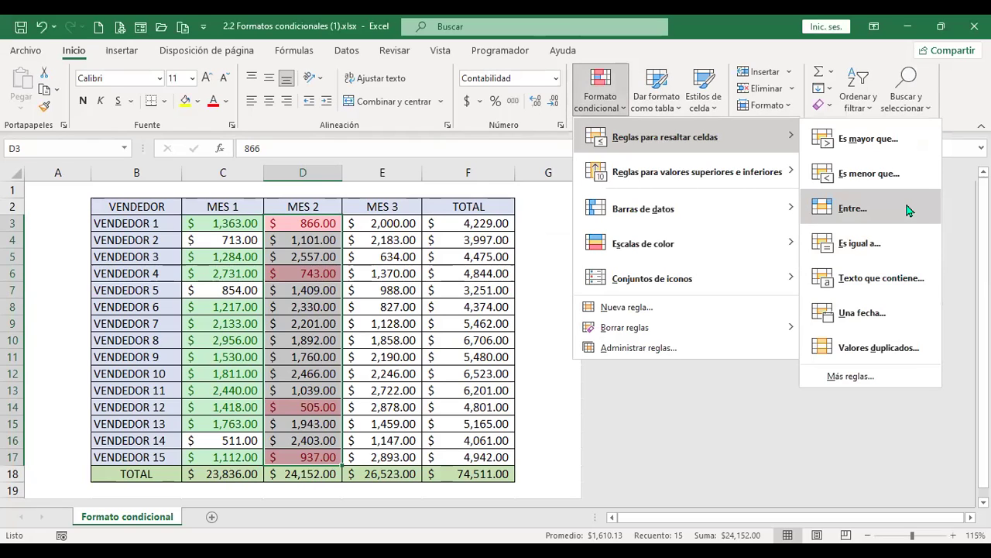
Add a Between 1000 and 2000 rule with yellow fill and dark yellow text to MES 2
click(883, 199)
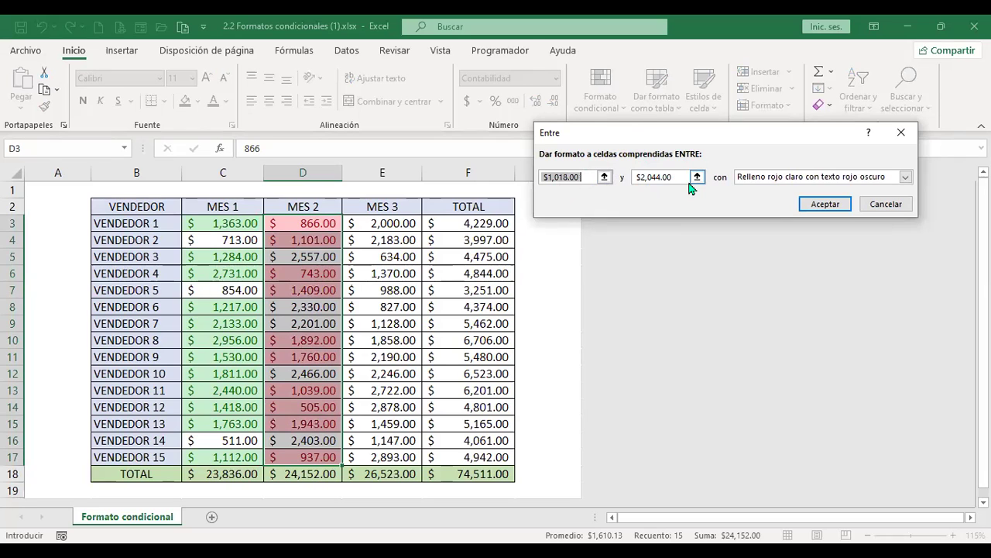
text(1000)
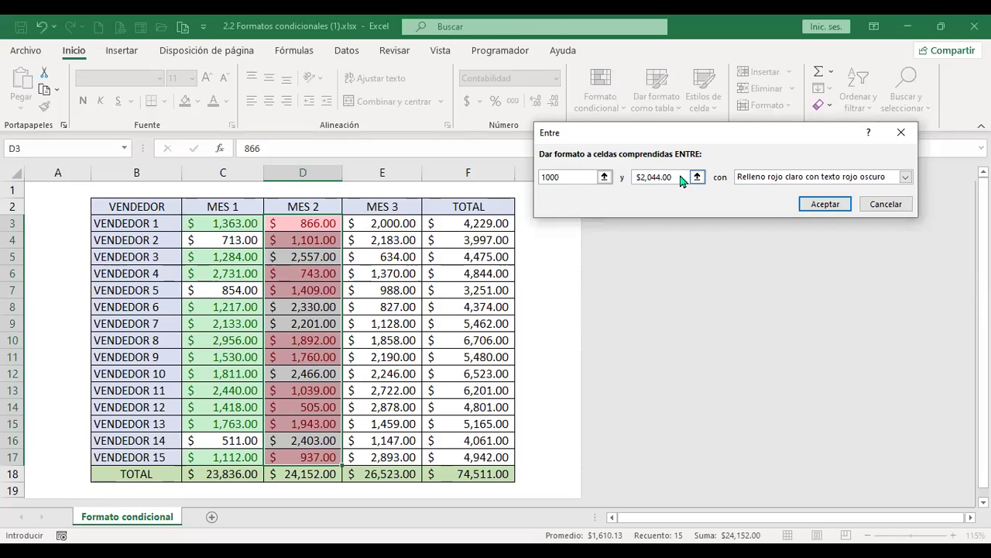
key(BackSpace)
key(BackSpace)
key(BackSpace)
key(BackSpace)
key(BackSpace)
key(BackSpace)
key(BackSpace)
key(BackSpace)
key(BackSpace)
text(20)
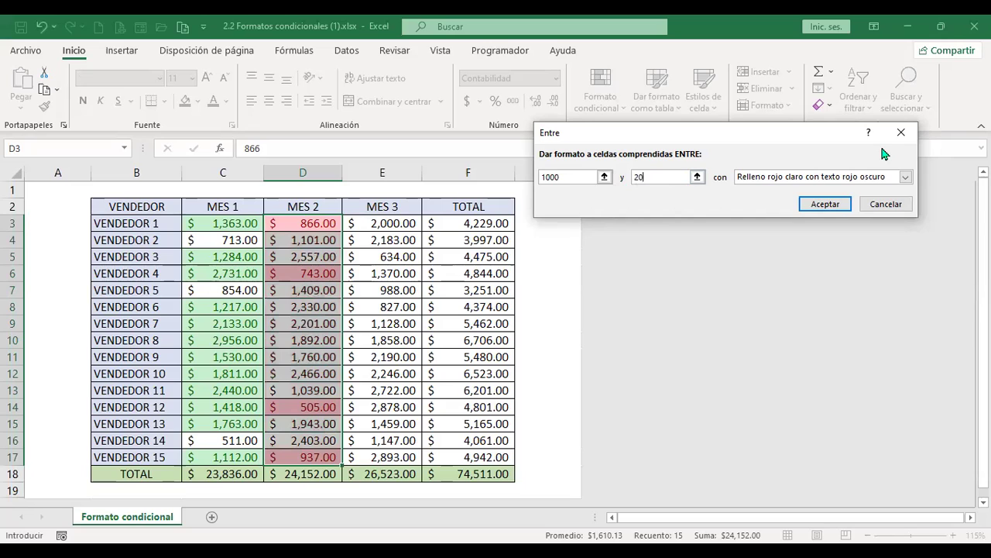
text(00)
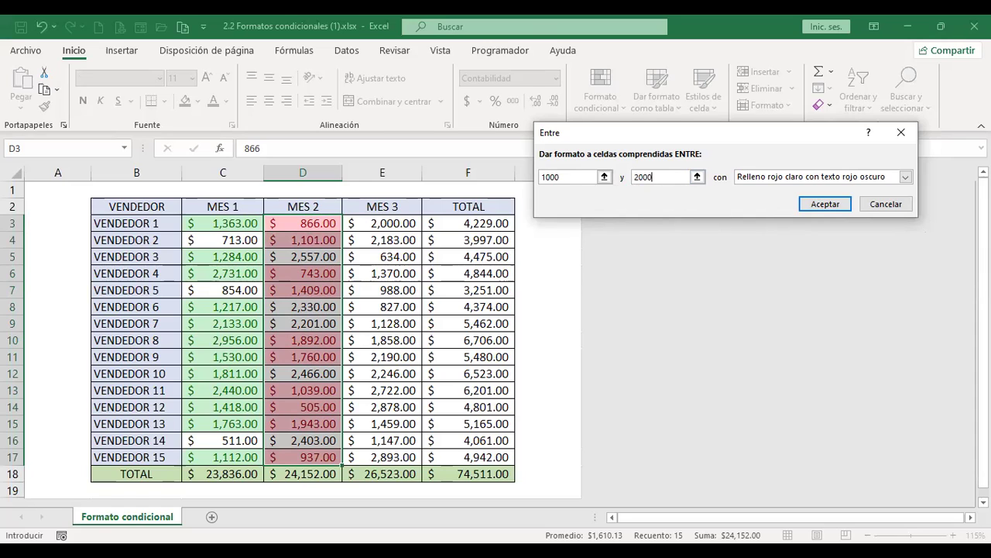
click(905, 177)
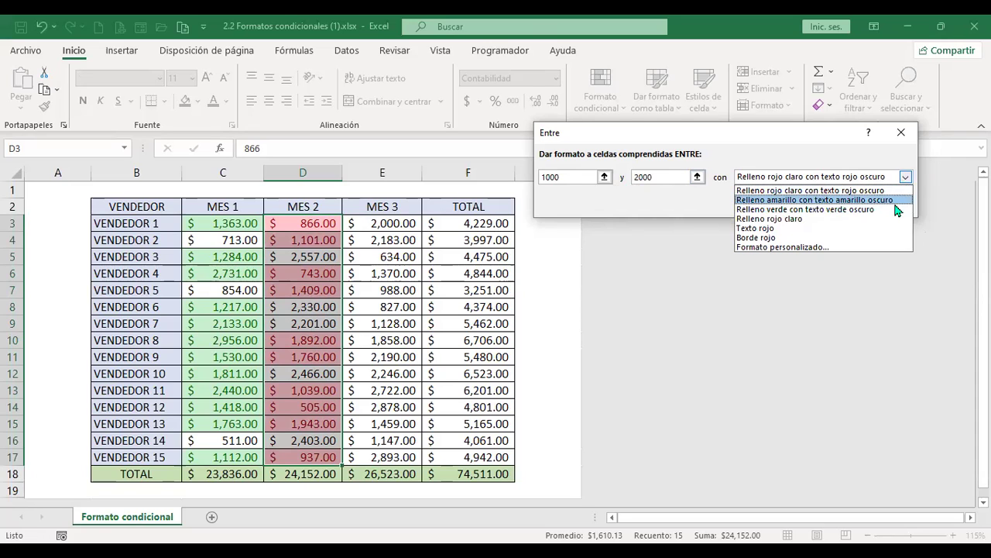
click(895, 201)
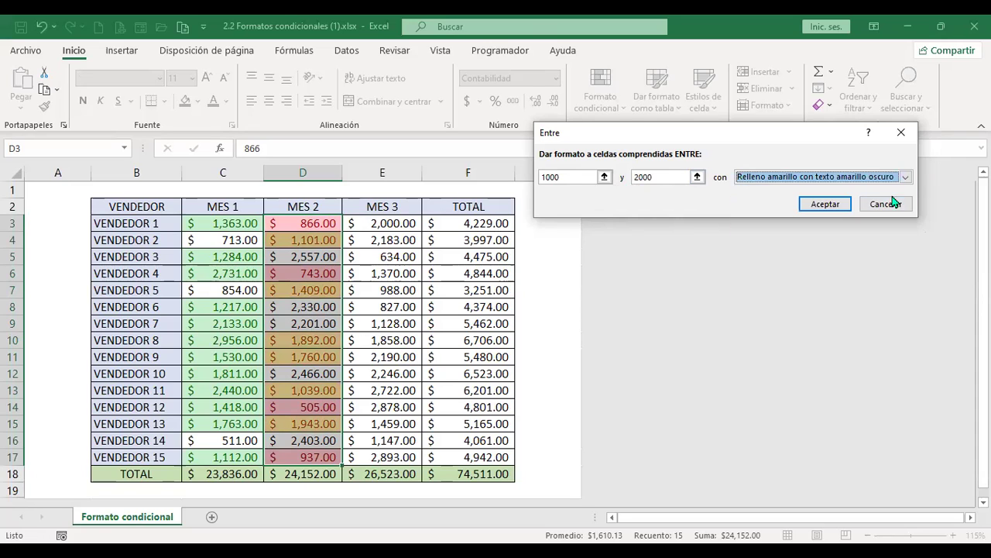
click(840, 206)
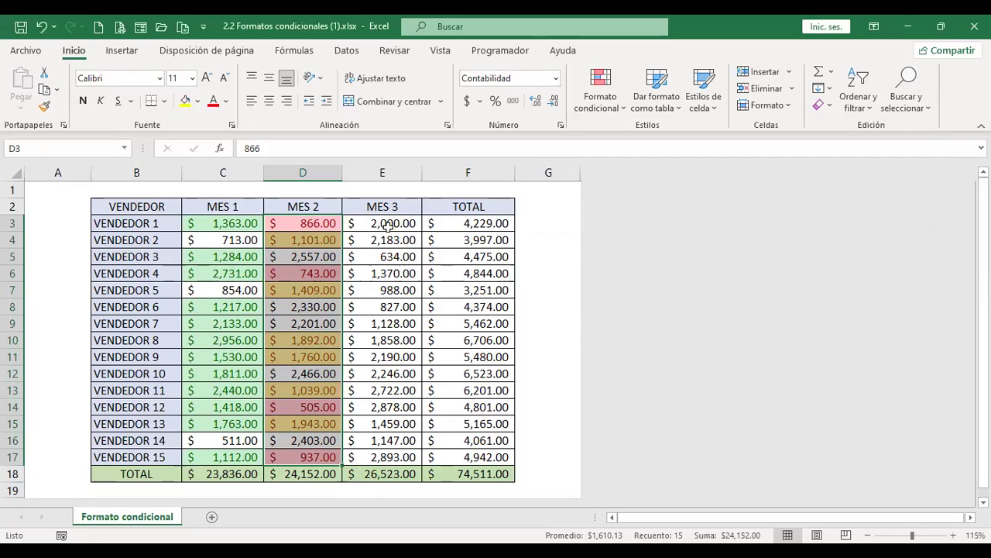
Select the MES 3 values E3:E17 and add an Es igual a 2000 light red highlight rule
drag(397, 223, 402, 438)
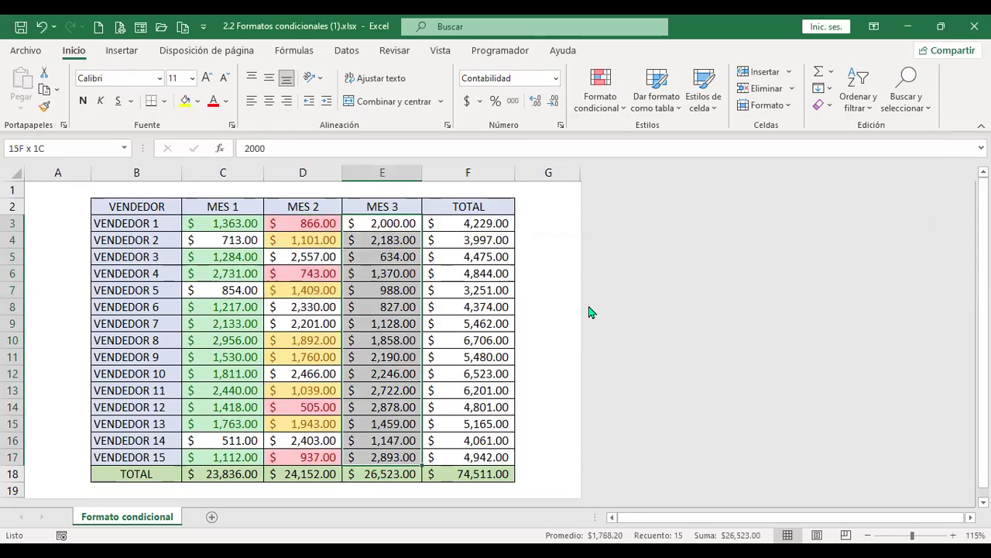
click(623, 108)
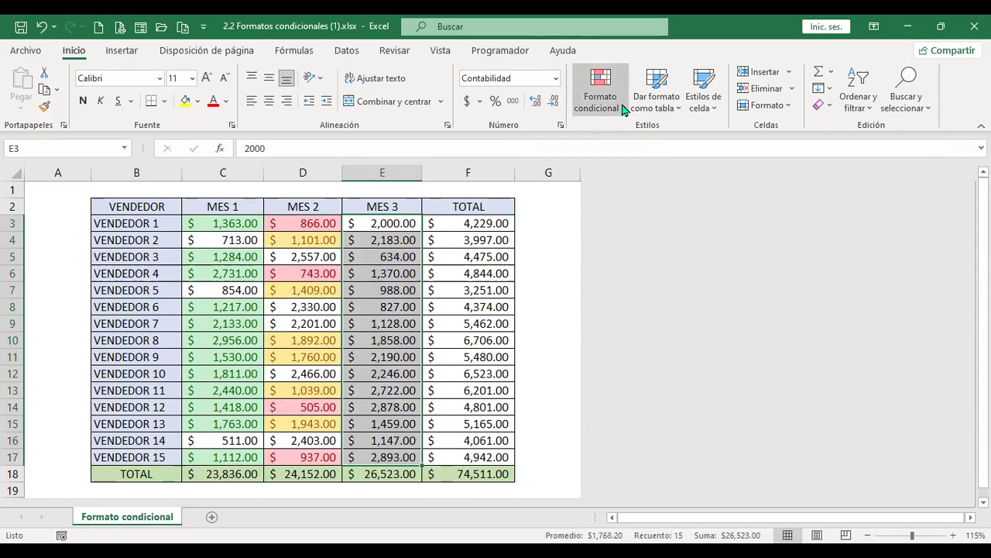
mouse_move(659, 155)
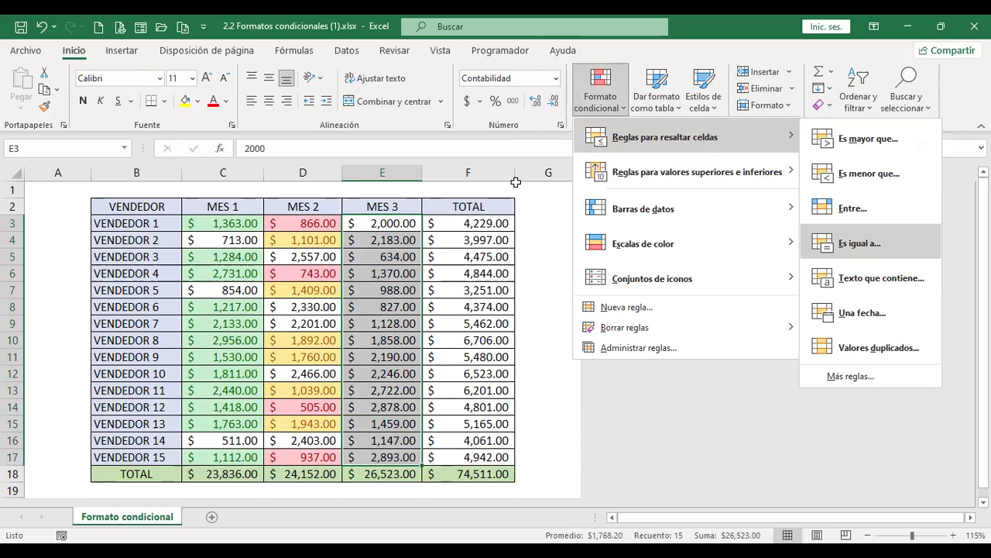
key(Return)
text(2000)
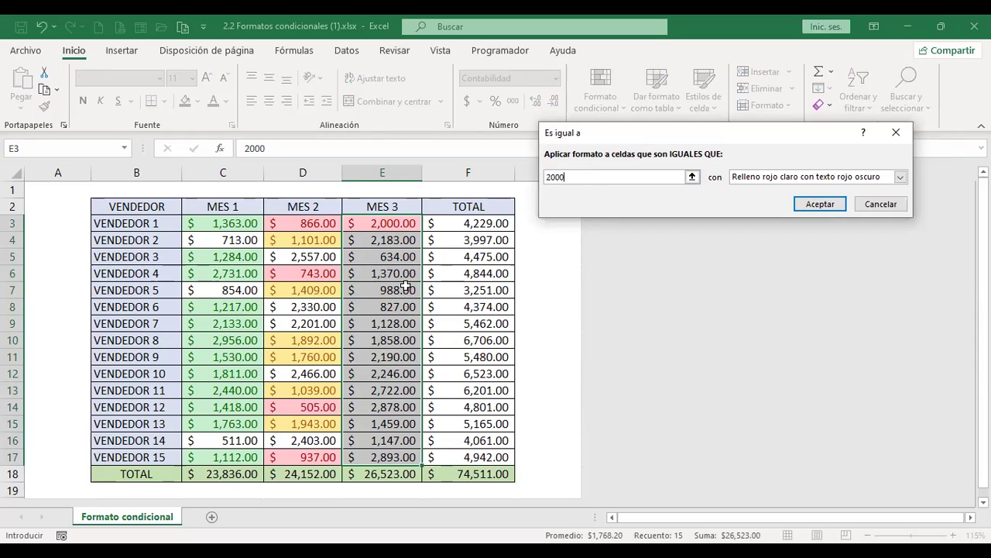
click(818, 205)
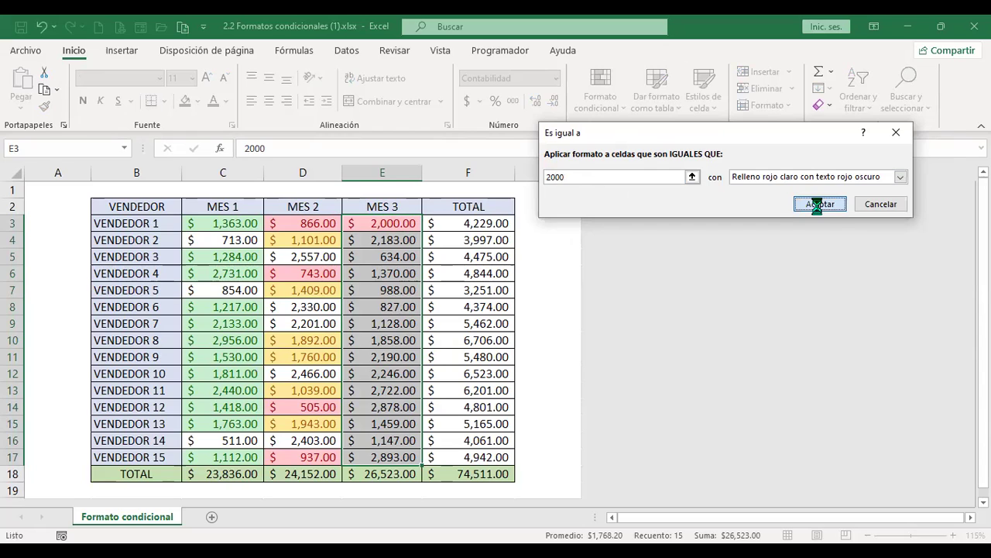
click(610, 116)
mouse_move(666, 137)
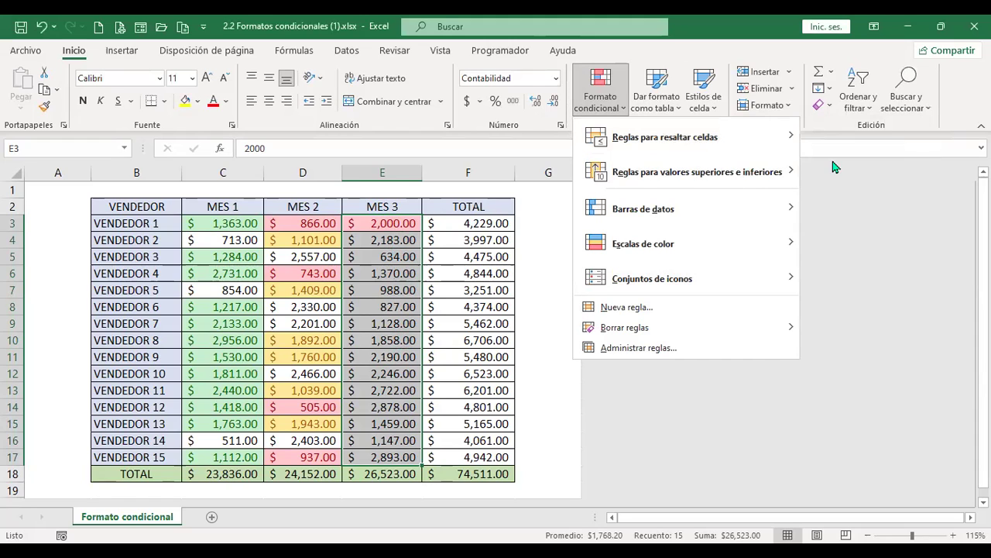
mouse_move(705, 150)
click(145, 230)
drag(149, 226, 153, 440)
click(147, 223)
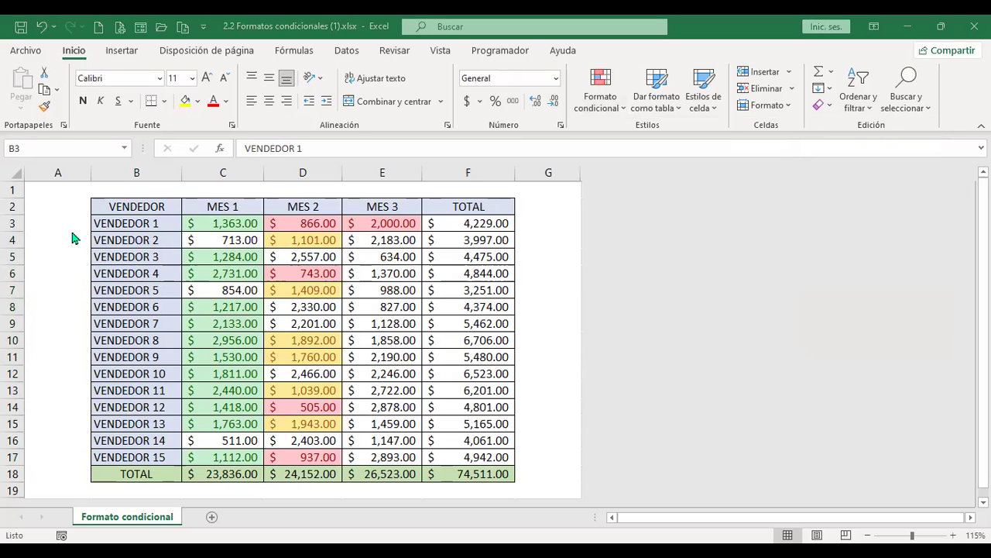
Replace the VENDEDOR placeholders in B3 through B6 with four typed seller names
click(137, 230)
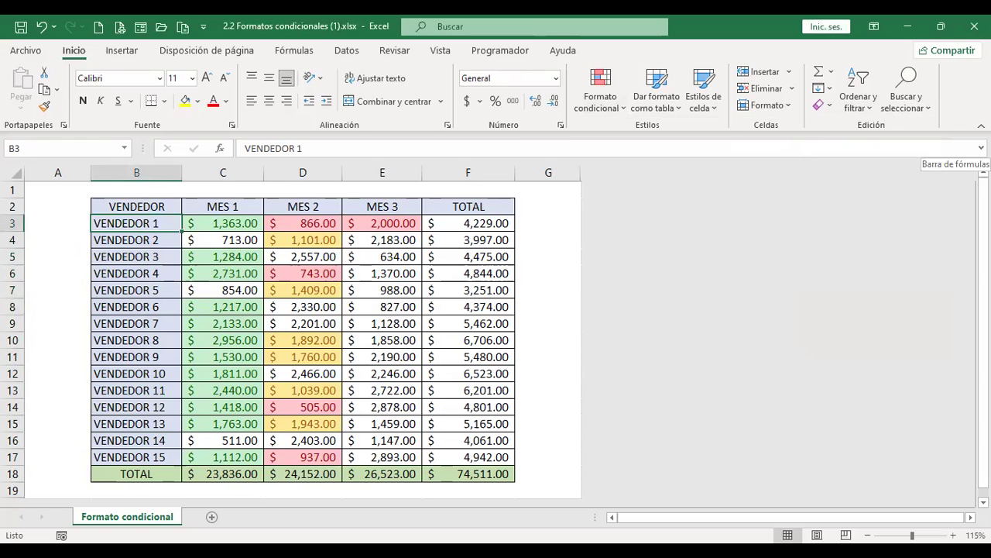
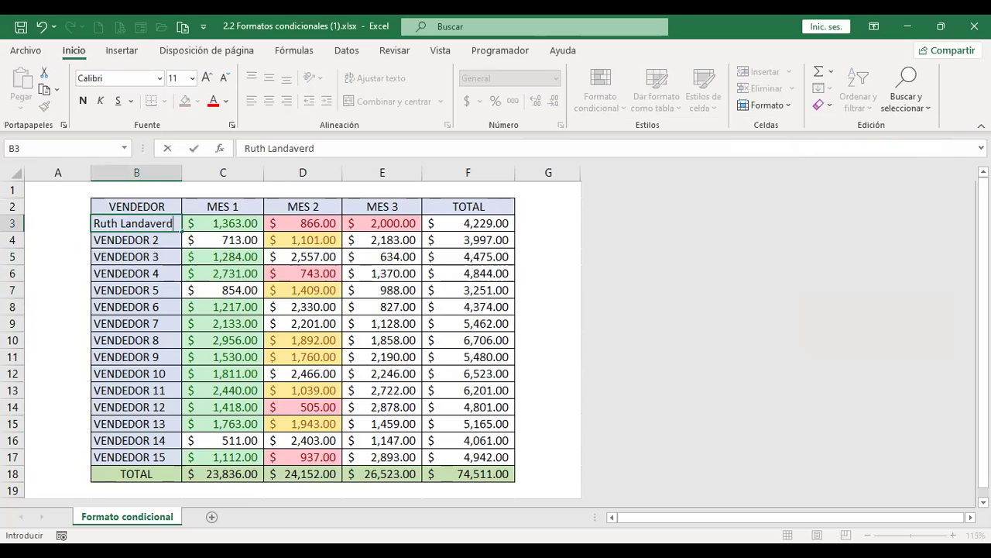
key(Return)
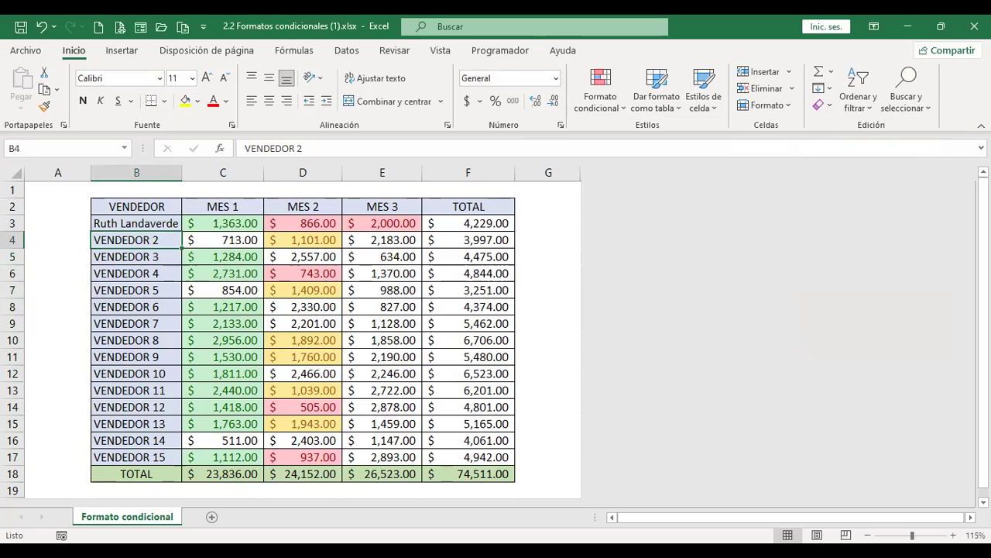
text(An)
key(BackSpace)
key(Return)
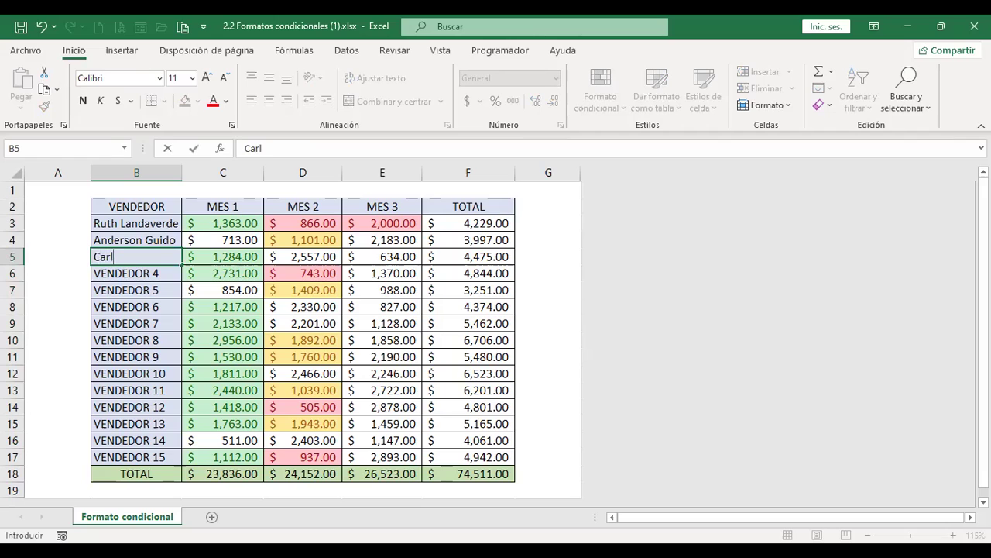
key(Return)
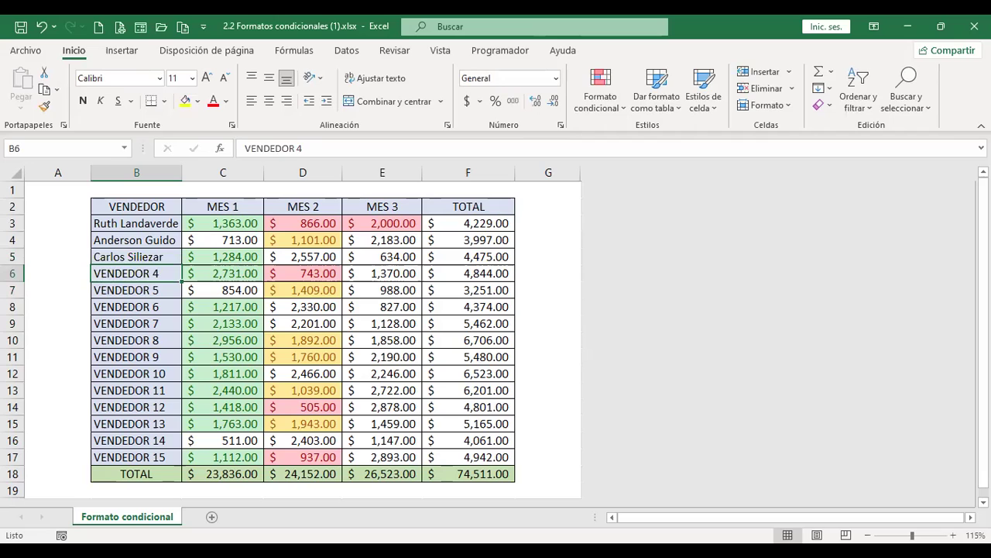
key(Return)
key(Return)
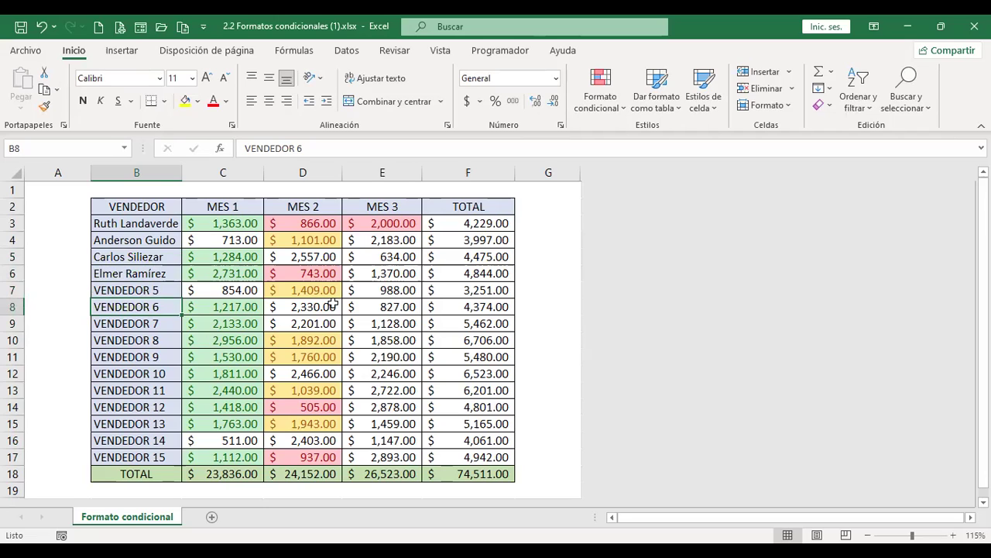
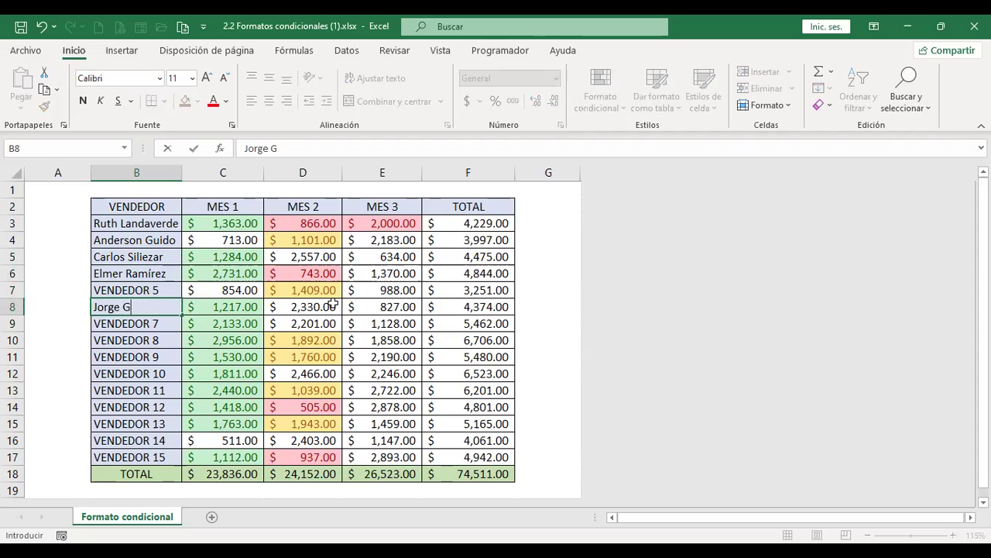
Enter seller names in B8 and B10, then copy B10's name into the cell below
key(Return)
key(Return)
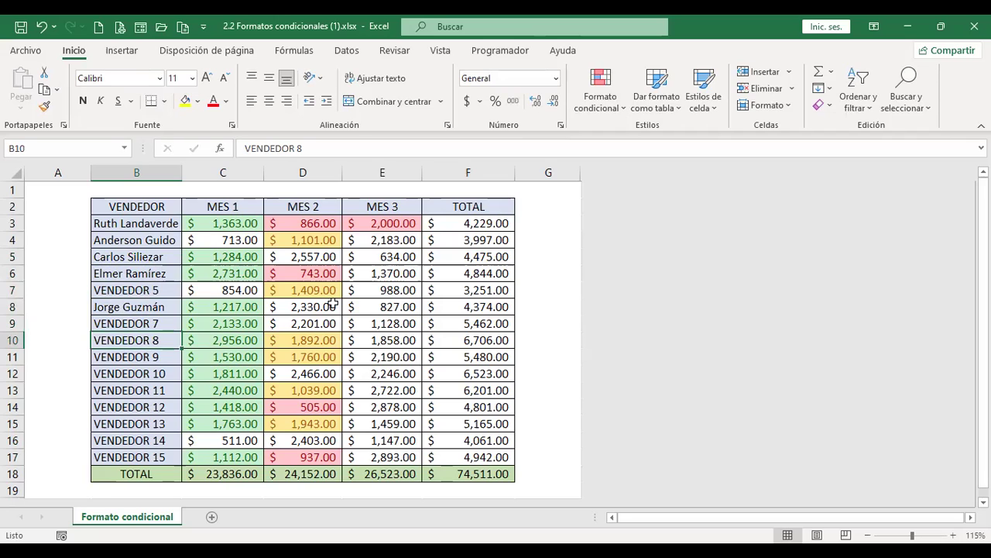
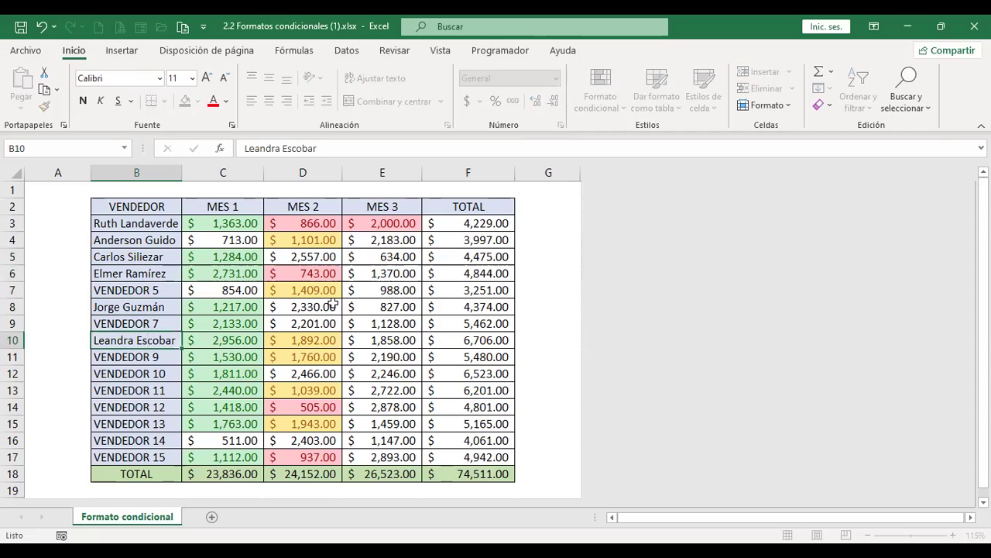
key(Return)
key(Return)
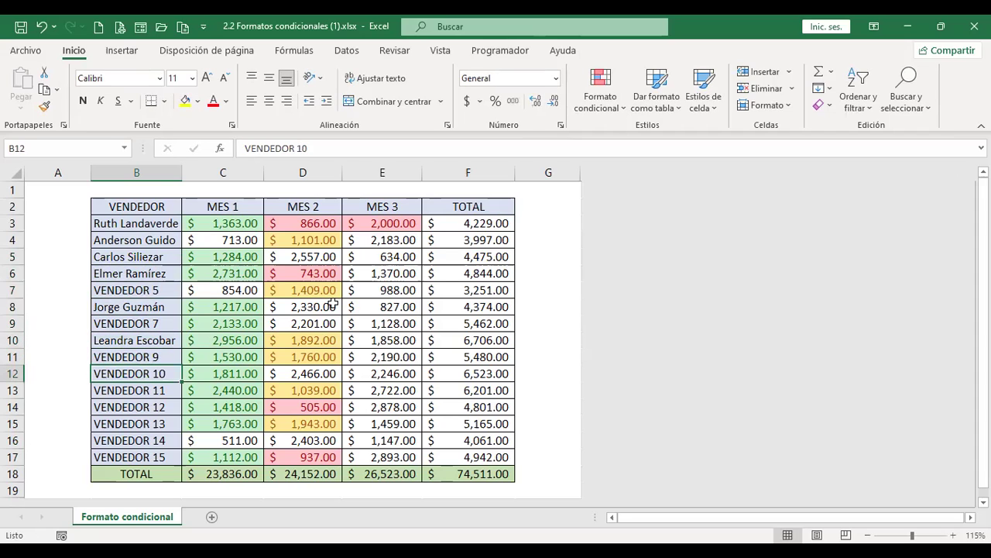
key(Up)
key(Up)
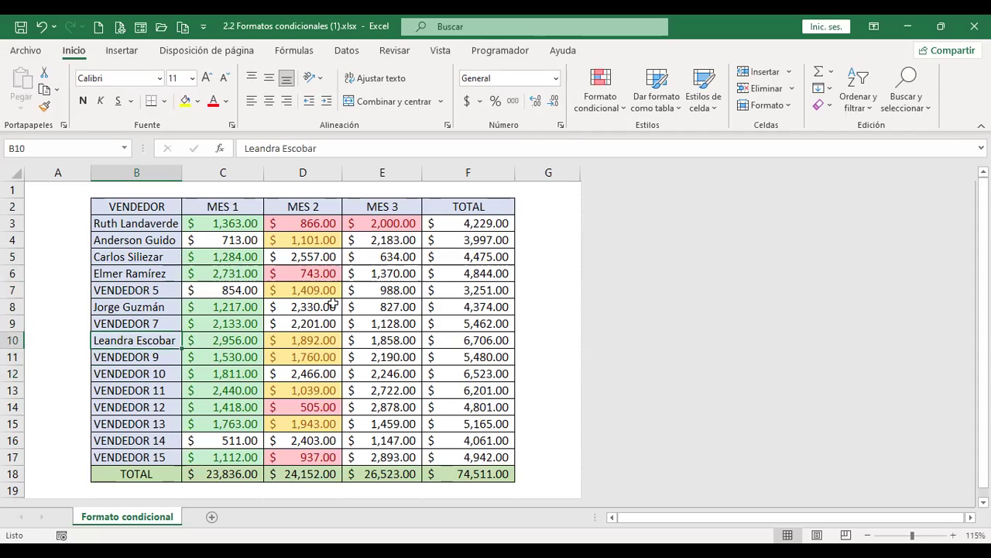
key(ctrl+c)
key(Down)
key(Down)
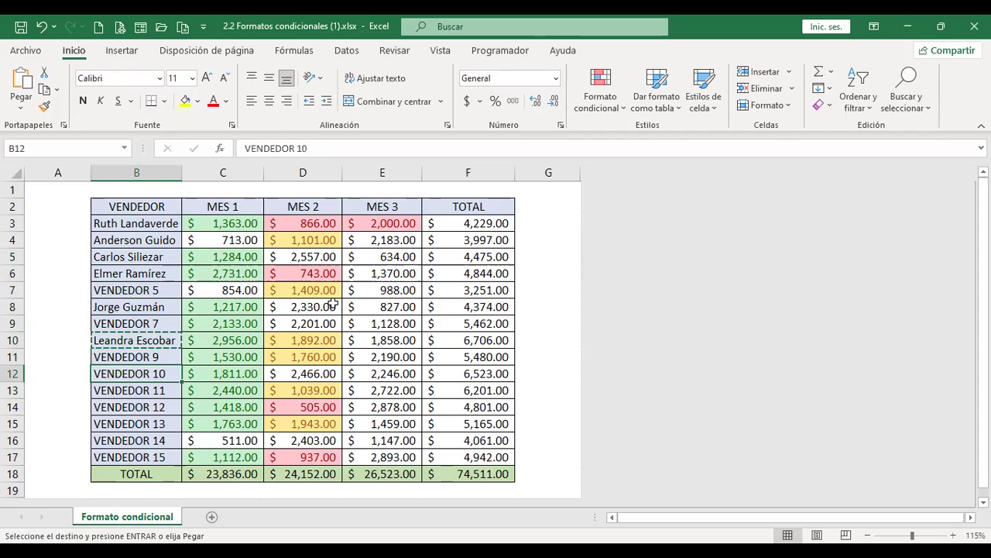
key(ctrl+v)
key(Down)
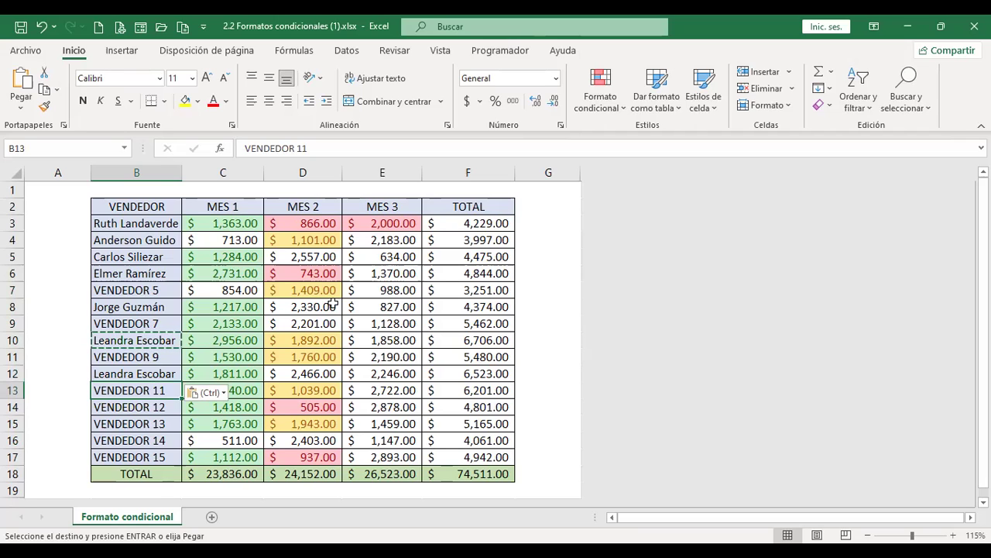
key(Escape)
Enter a seller name in B13, copy it to the next row, and name the seller in B16
text(Mary)
key(Return)
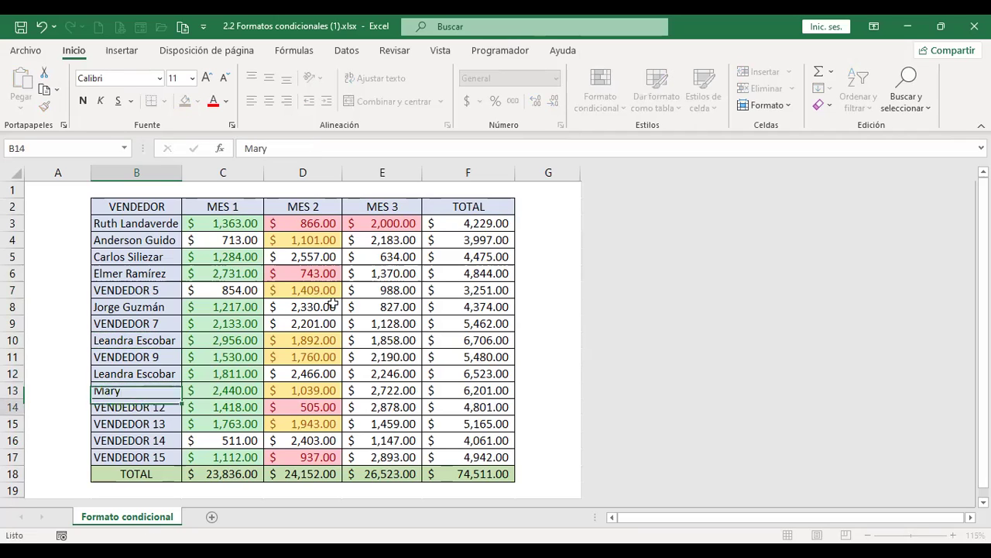
key(Up)
key(ctrl+c)
key(Down)
key(Return)
key(Down)
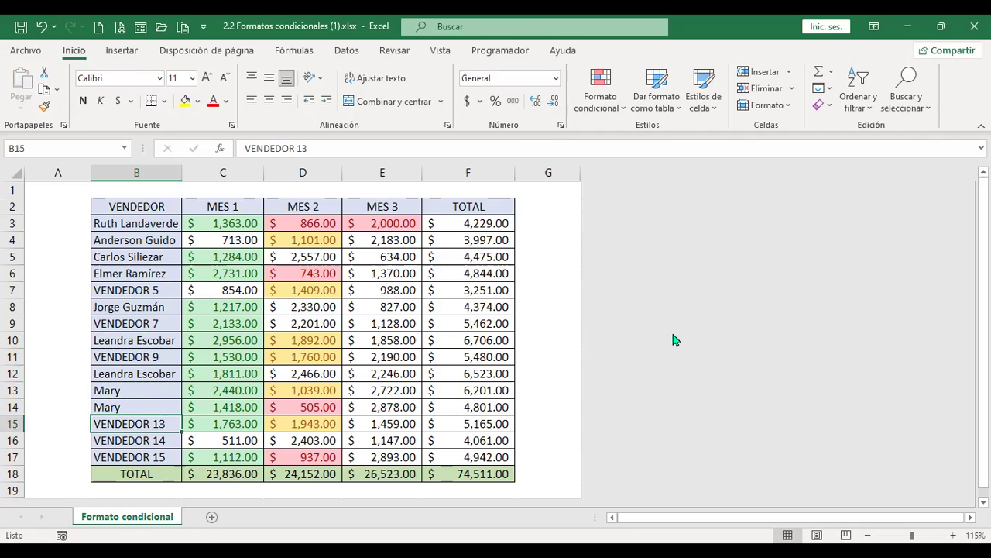
click(158, 438)
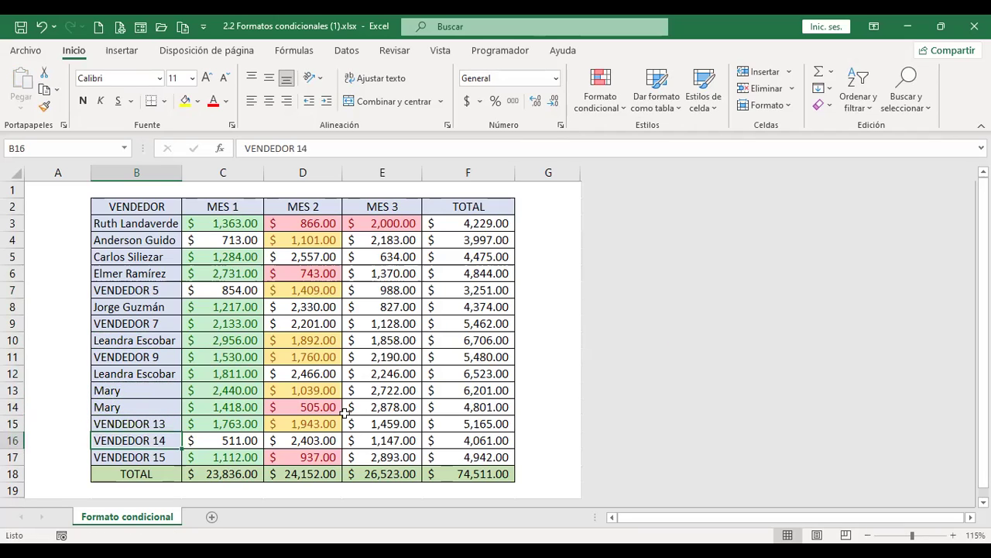
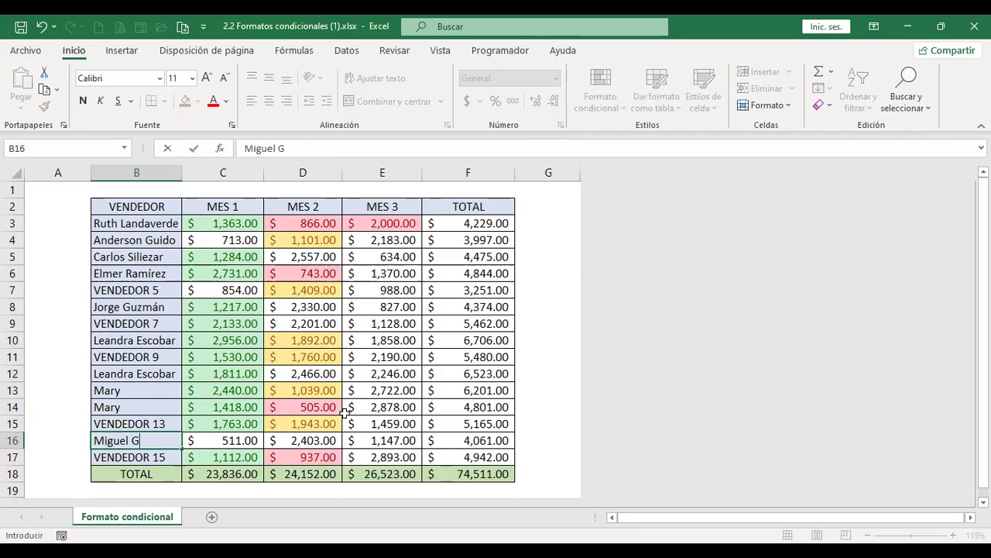
key(Return)
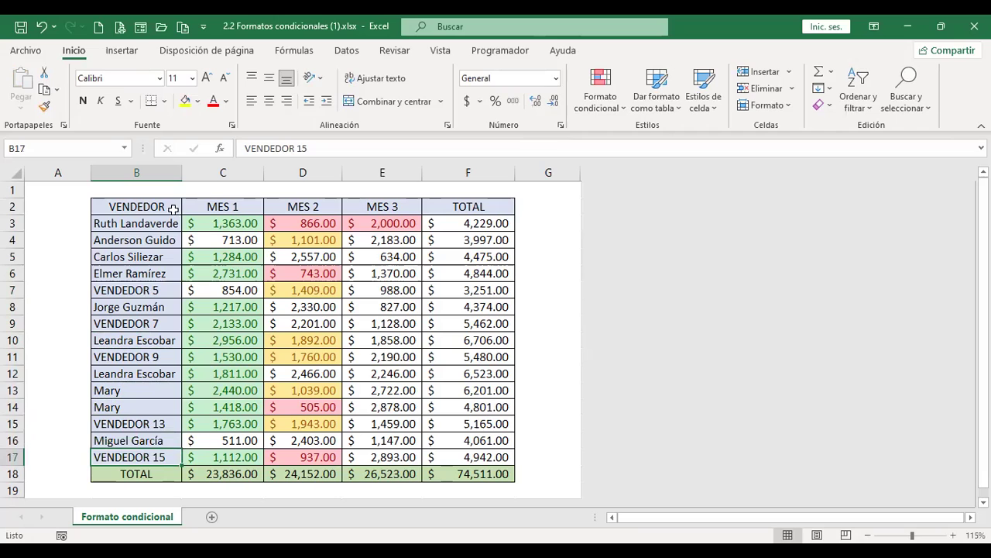
Select B3:B17 and preview a Texto que contiene rule with several seller names, then VENDEDOR 7
drag(166, 223, 172, 447)
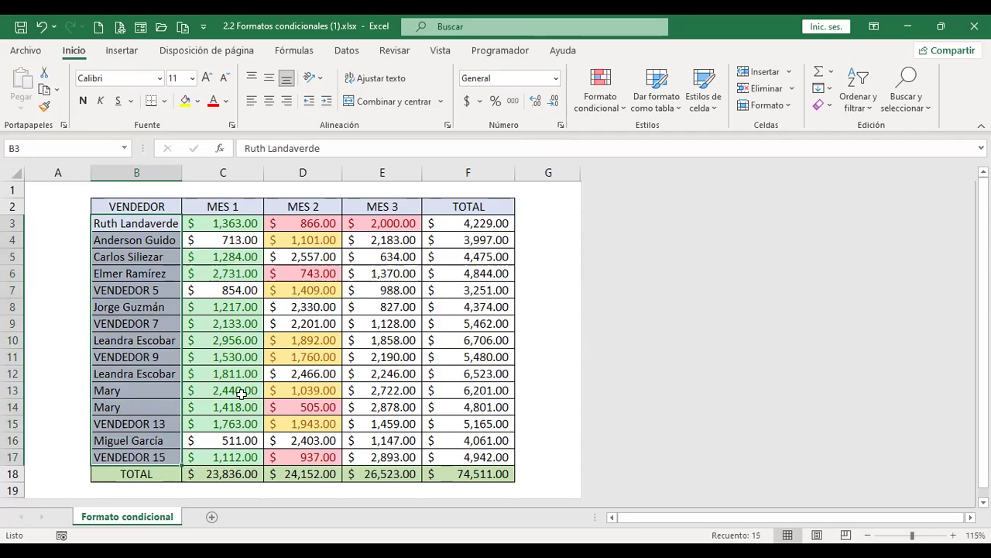
click(620, 109)
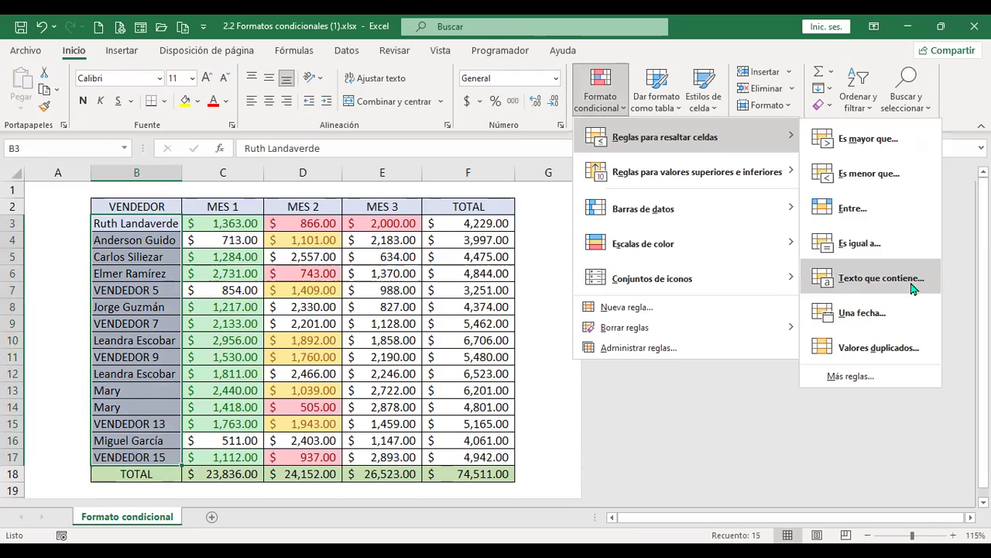
click(913, 288)
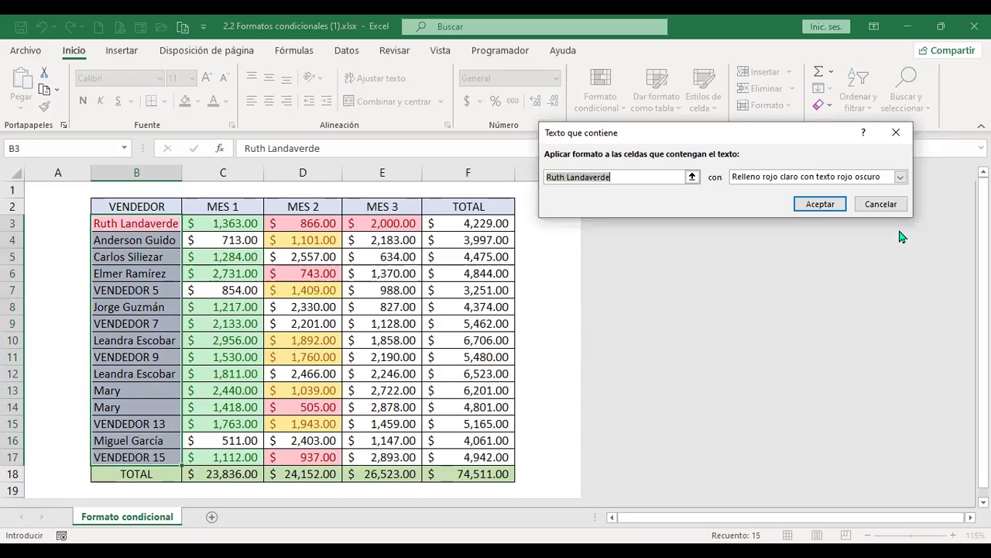
click(611, 178)
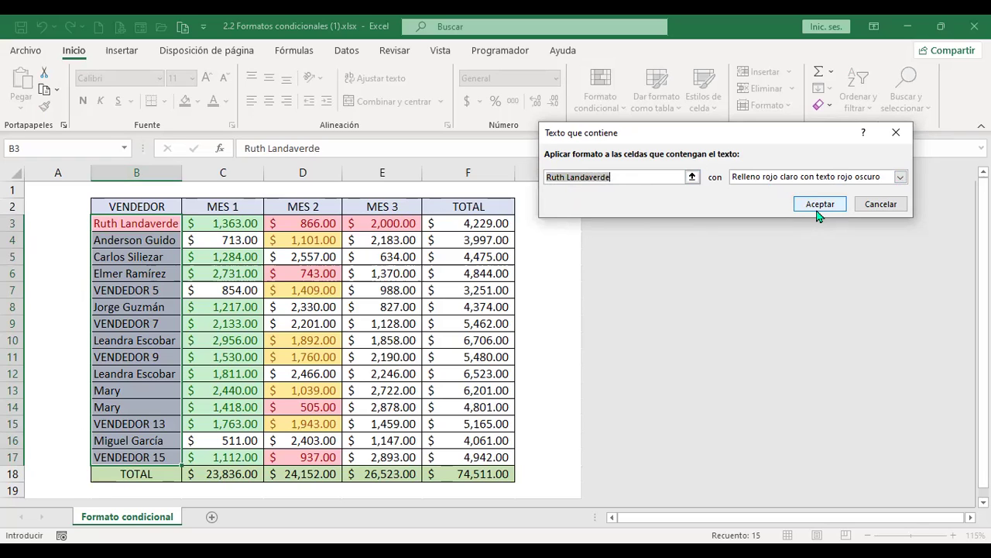
text(Leandra)
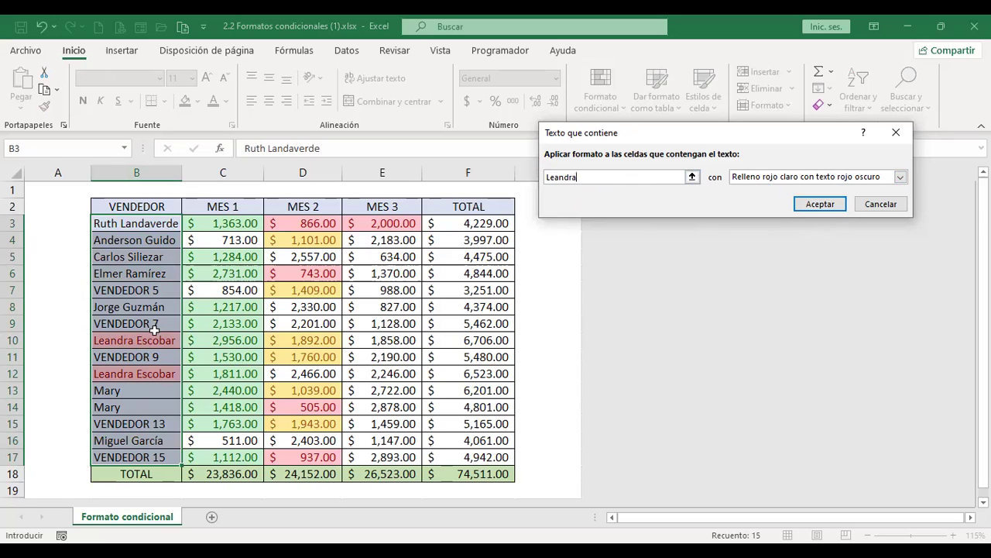
double_click(607, 177)
text(Mary)
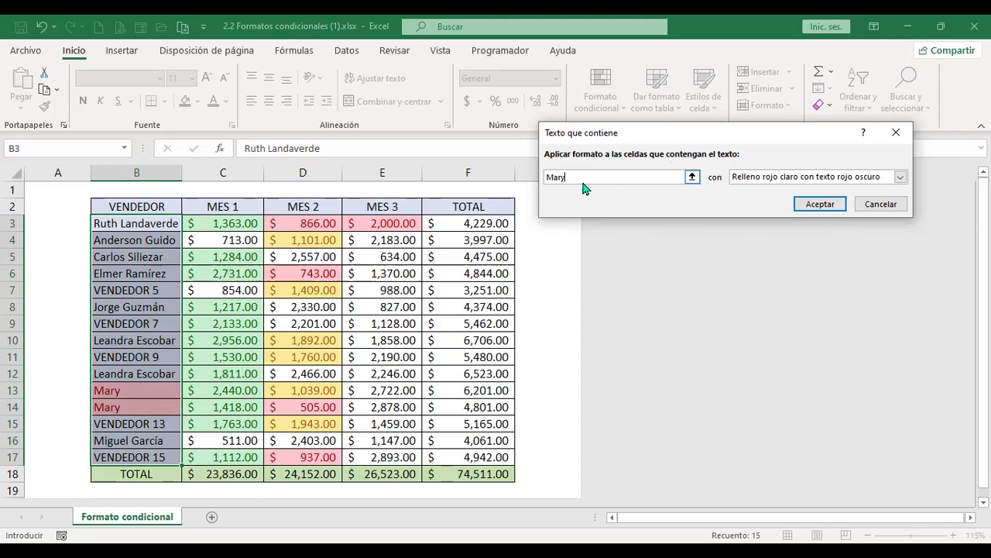
key(BackSpace)
key(BackSpace)
key(BackSpace)
key(BackSpace)
text(VENDEDOR)
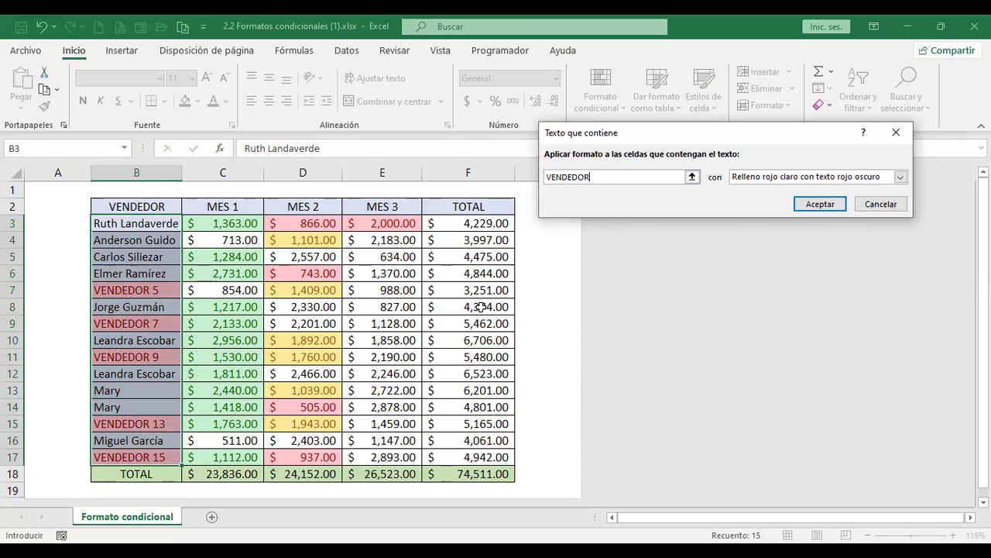
text(7)
Cancel the text-contains rule and enter dates 1/1/2022 and 2/2/2022 in A3 and A4
click(882, 205)
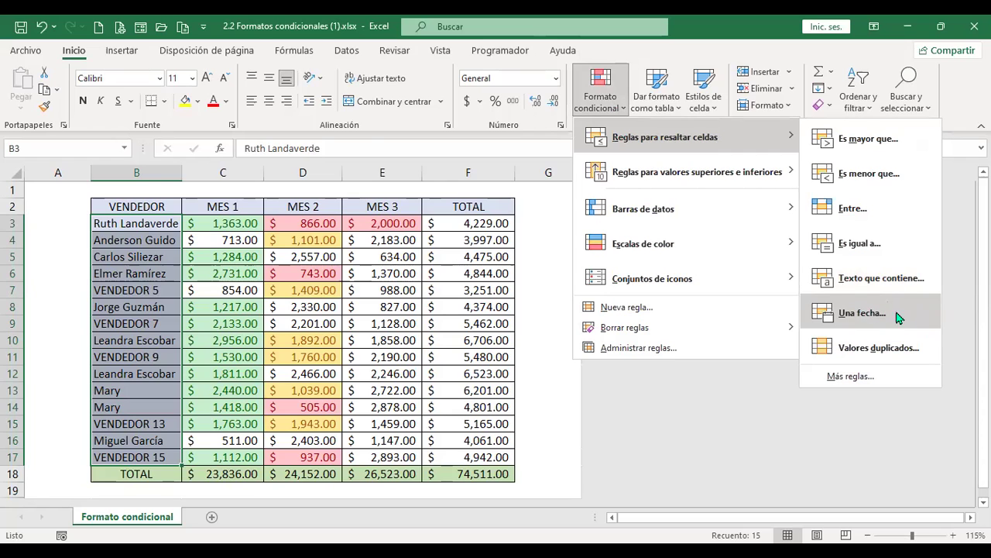
click(557, 215)
click(75, 221)
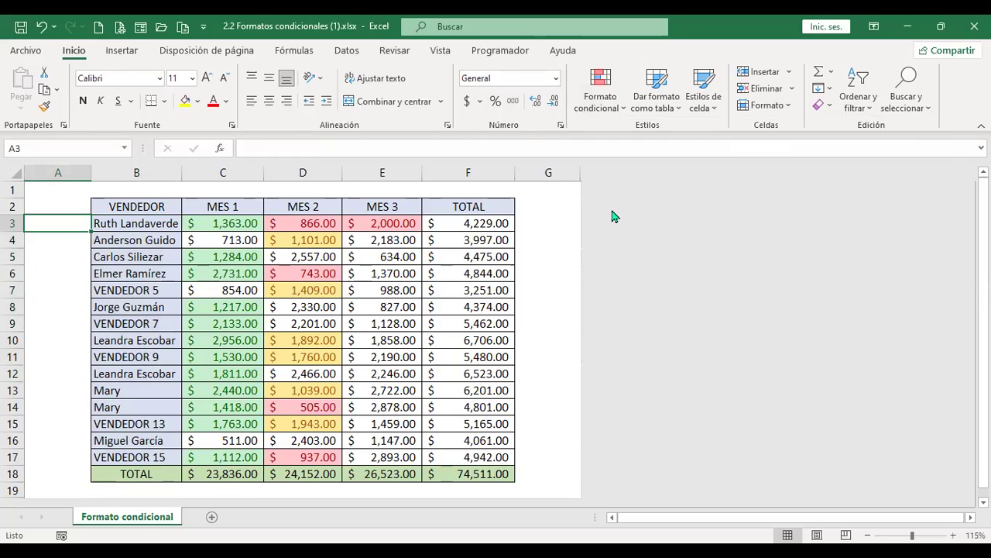
text(1/1/22)
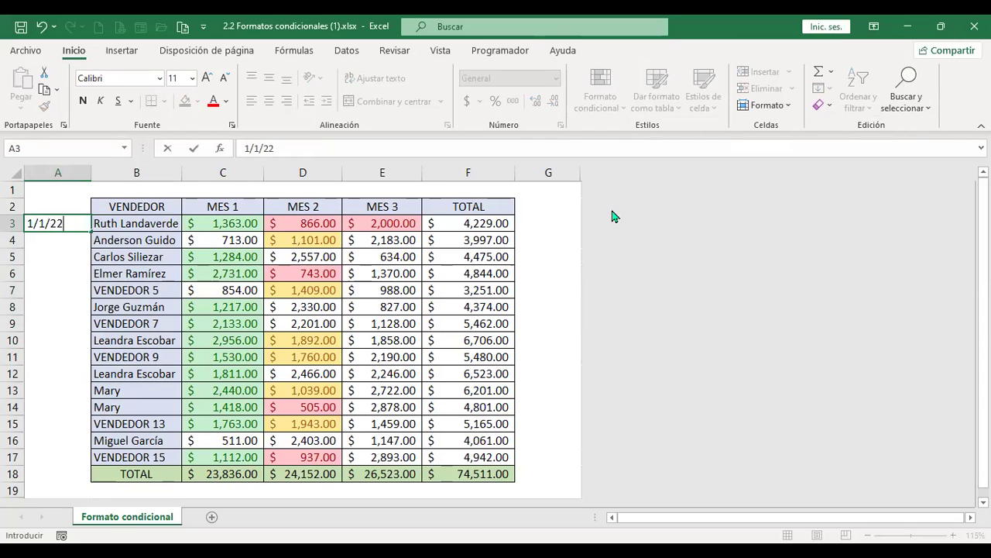
key(Return)
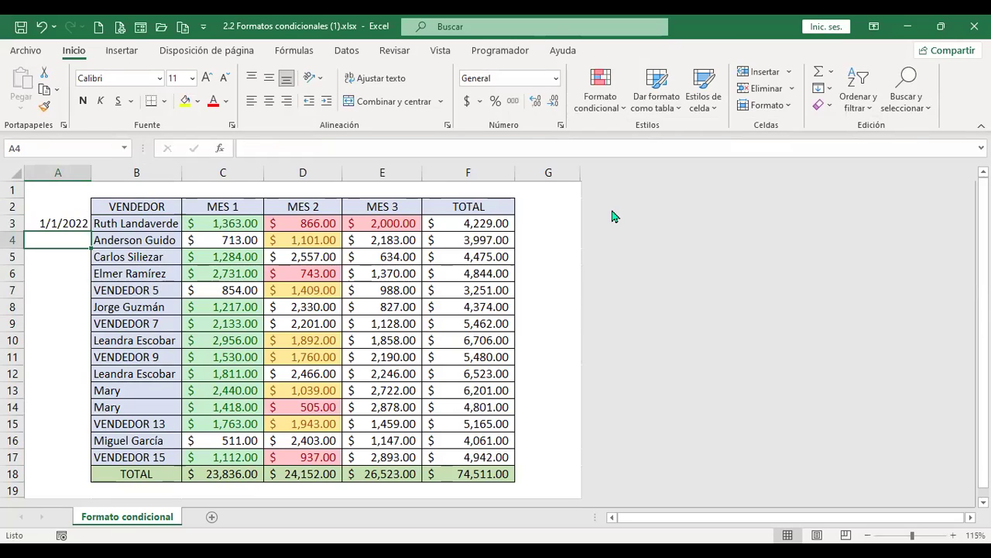
text(2/2/)
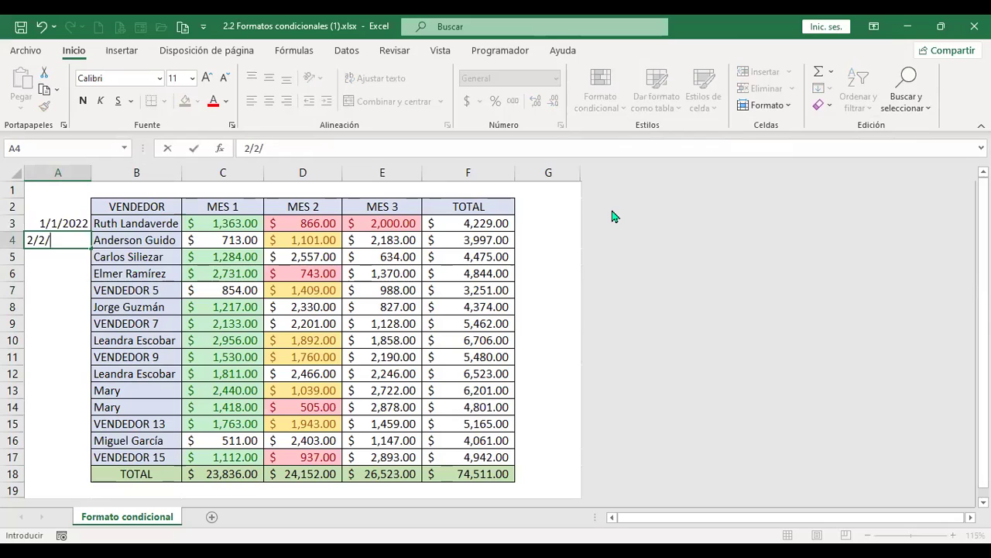
text(222)
key(BackSpace)
key(Return)
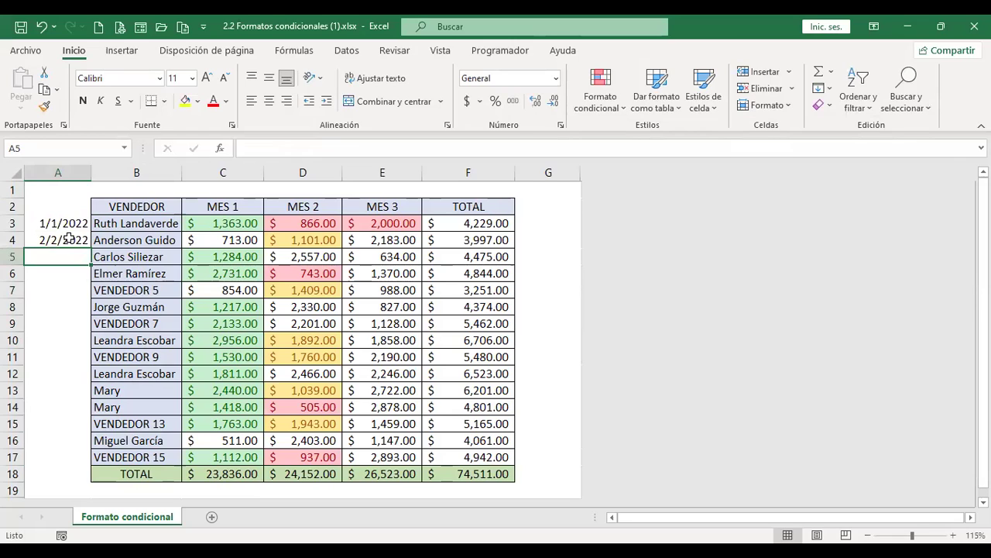
Enter 3/3/2022 in A5, fill the dates down to A17, and select A3:A17
text(3/)
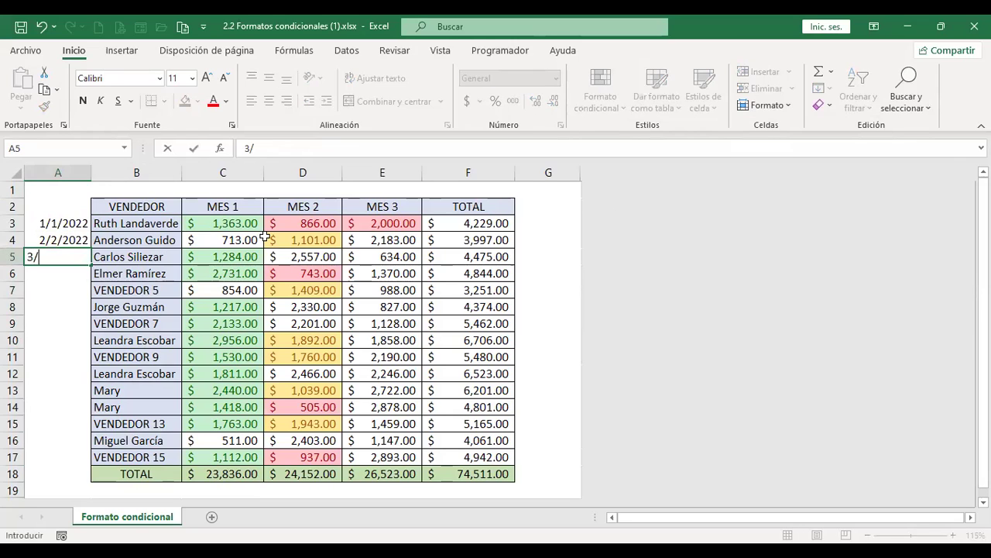
text(3/2022)
key(Return)
key(Up)
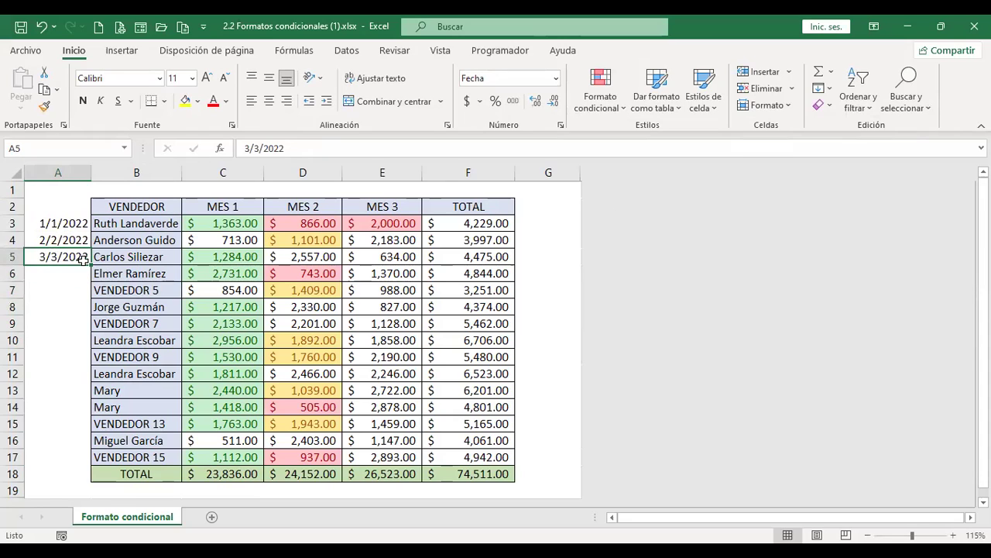
drag(91, 265, 93, 462)
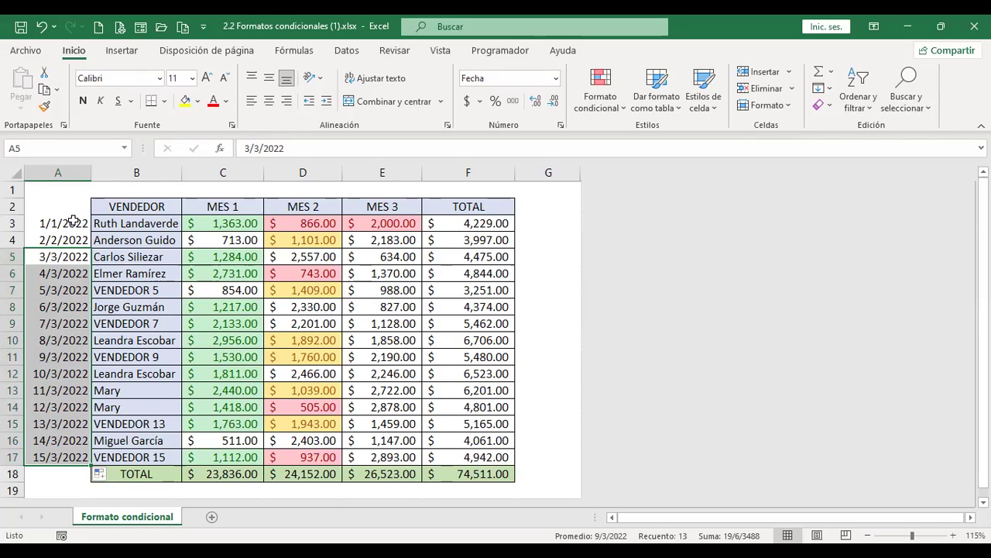
drag(74, 221, 72, 457)
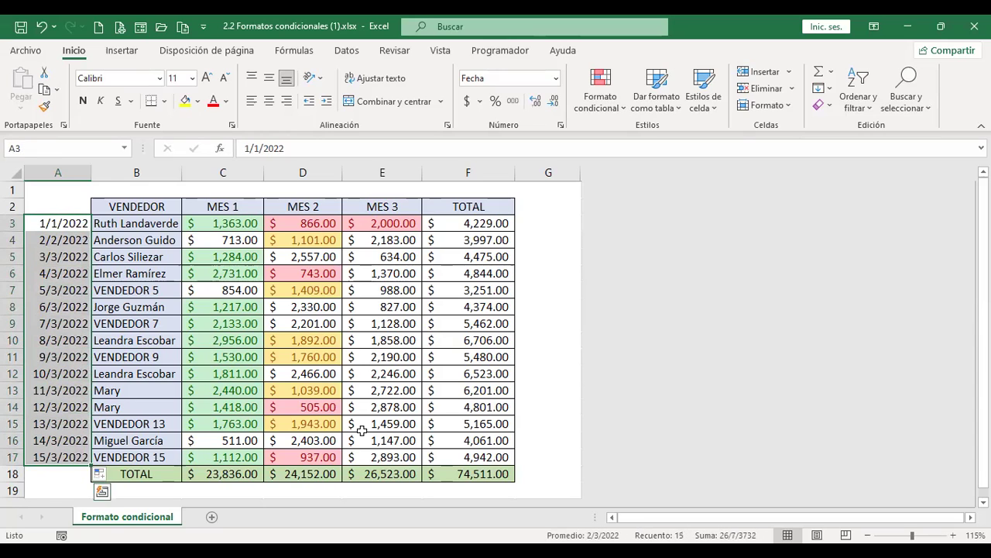
click(624, 108)
mouse_move(668, 136)
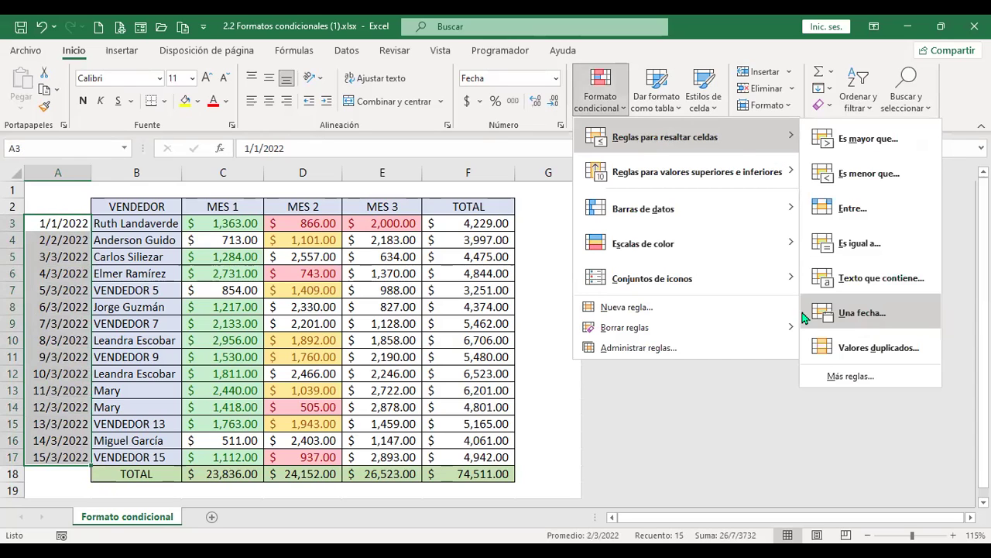
click(864, 315)
click(668, 160)
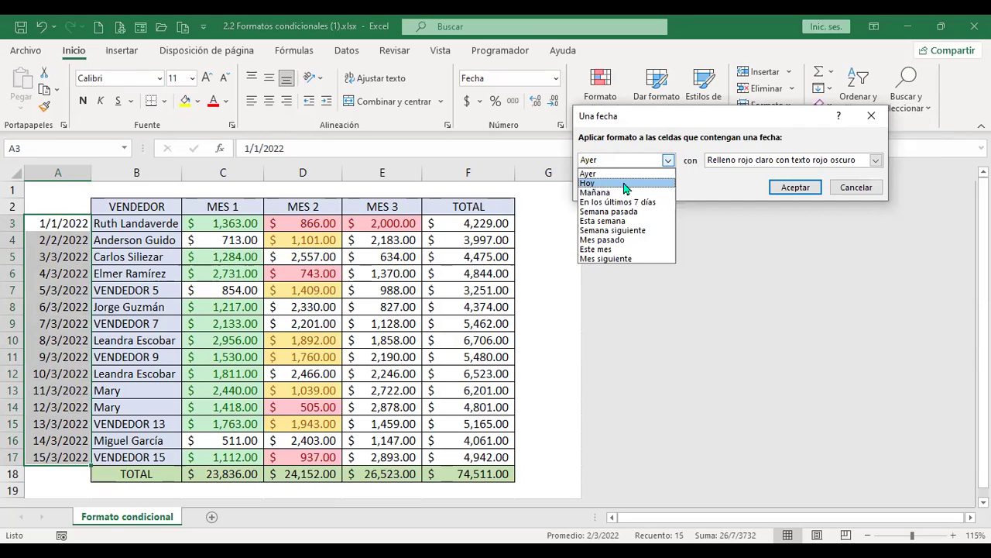
click(868, 192)
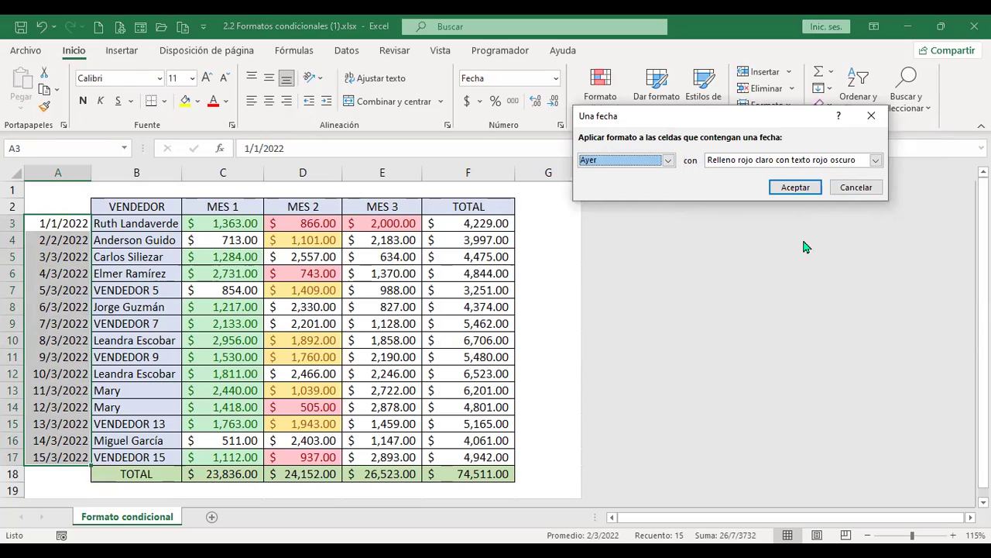
click(855, 188)
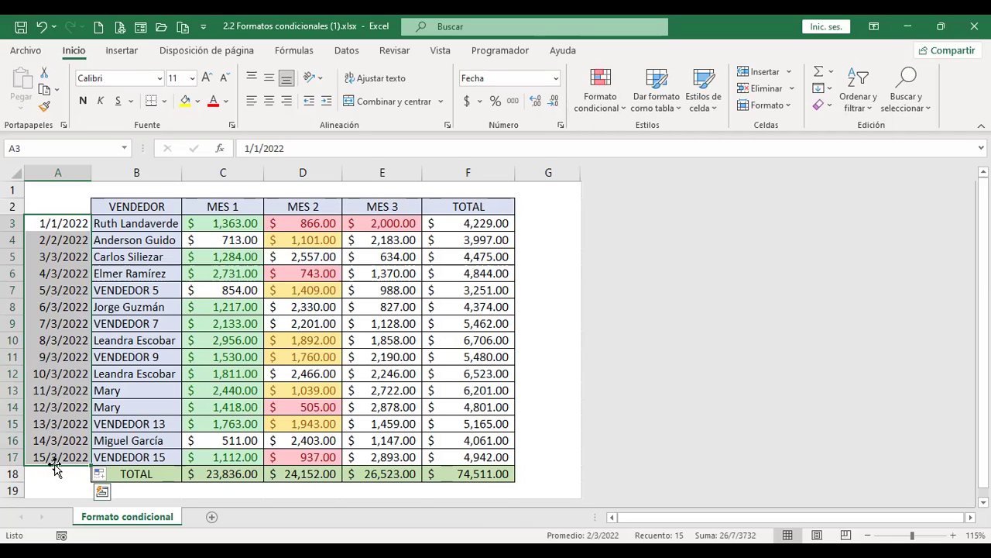
Unhide the rows below row 19, insert a new row 18, and move TOTAL down two rows
scroll(66, 437, down, 1)
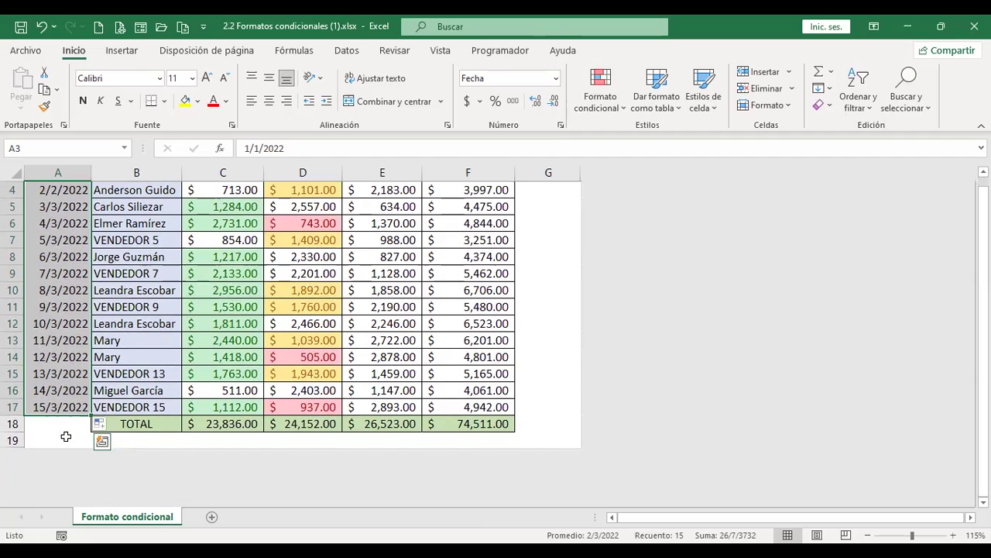
click(15, 440)
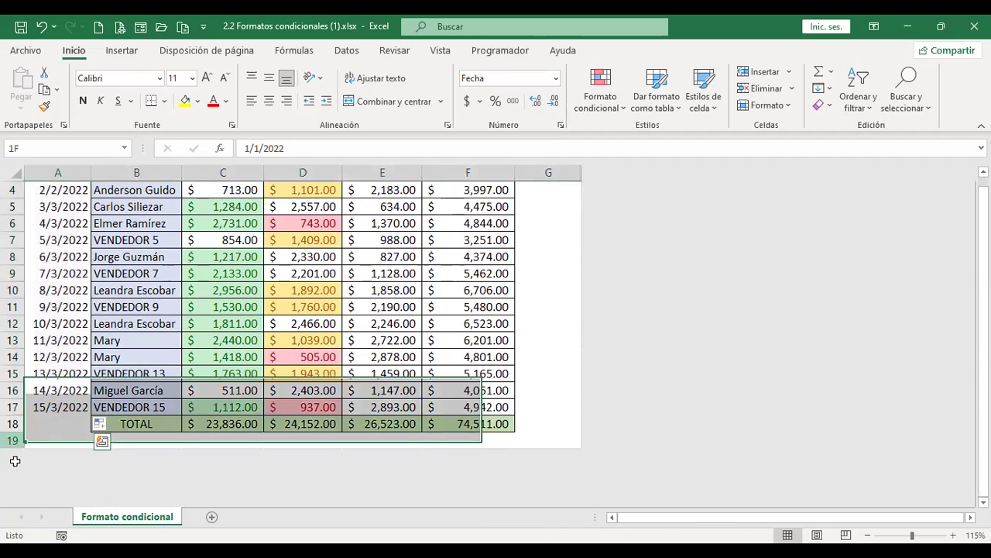
right_click(23, 444)
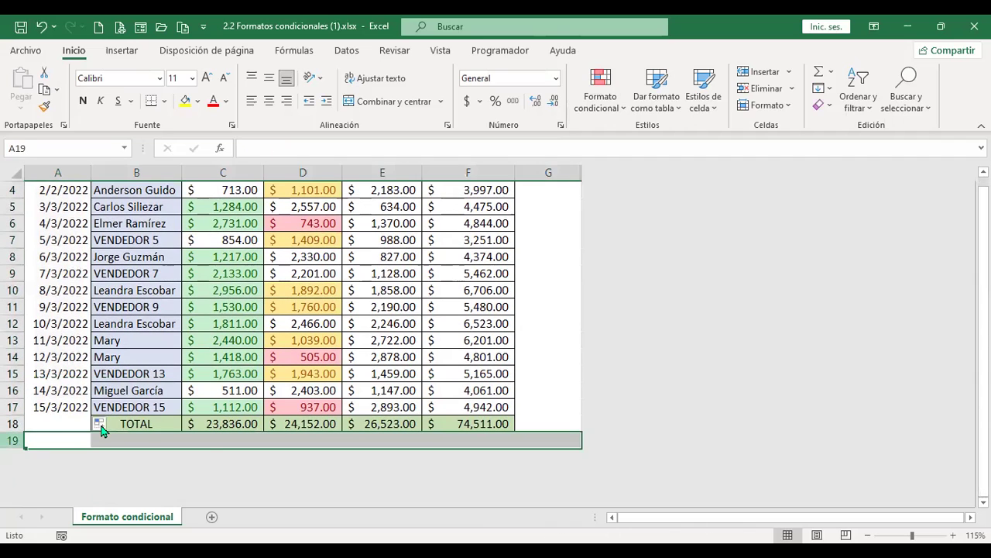
click(77, 431)
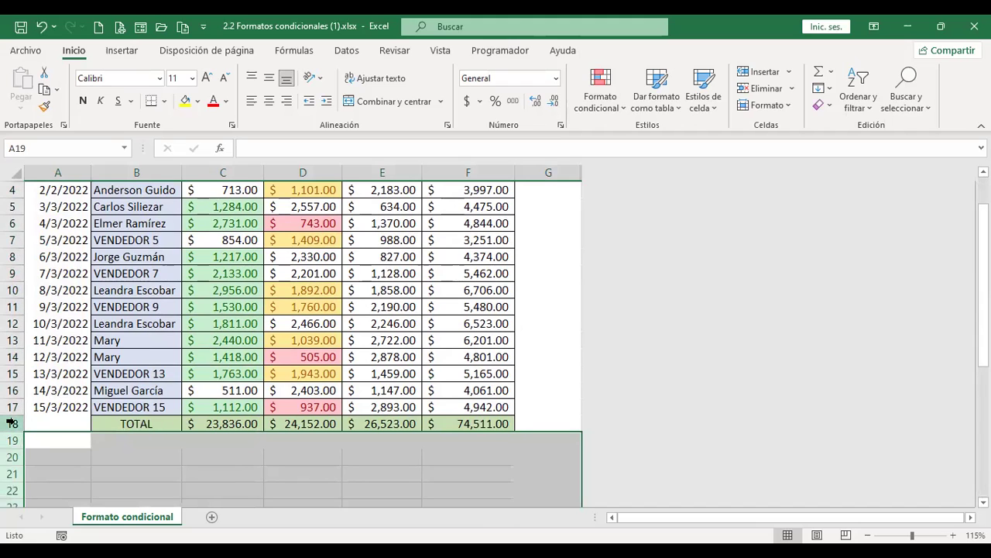
click(13, 423)
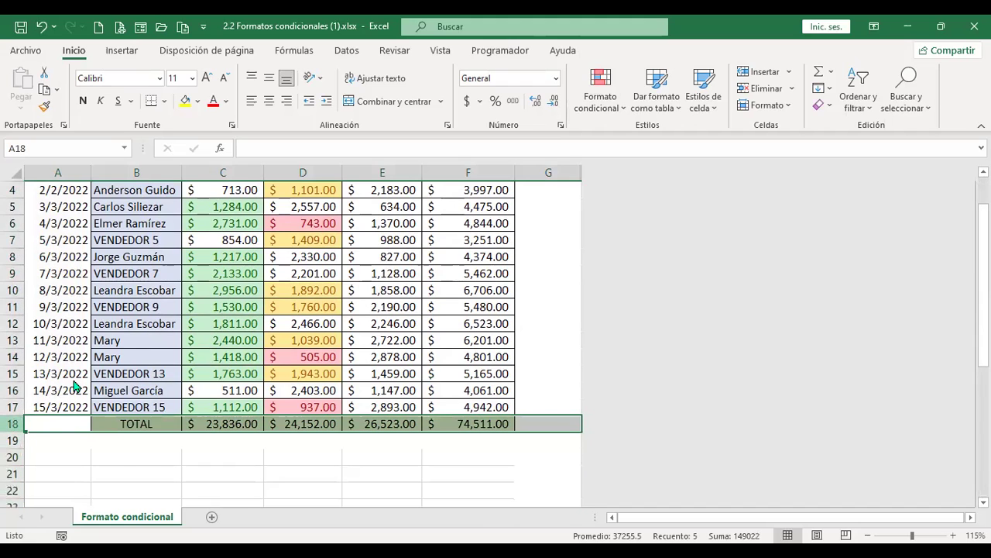
right_click(13, 424)
click(93, 291)
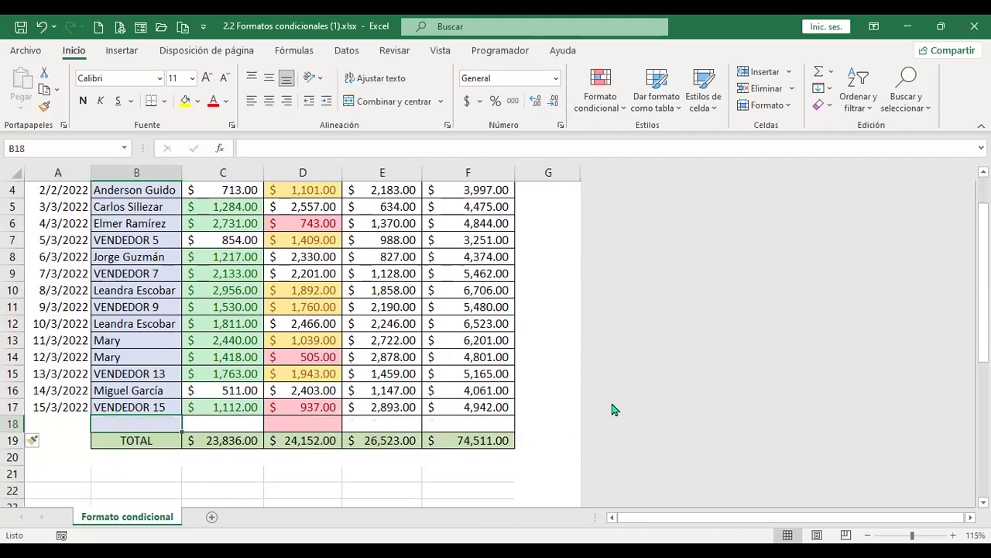
key(F4)
key(F4)
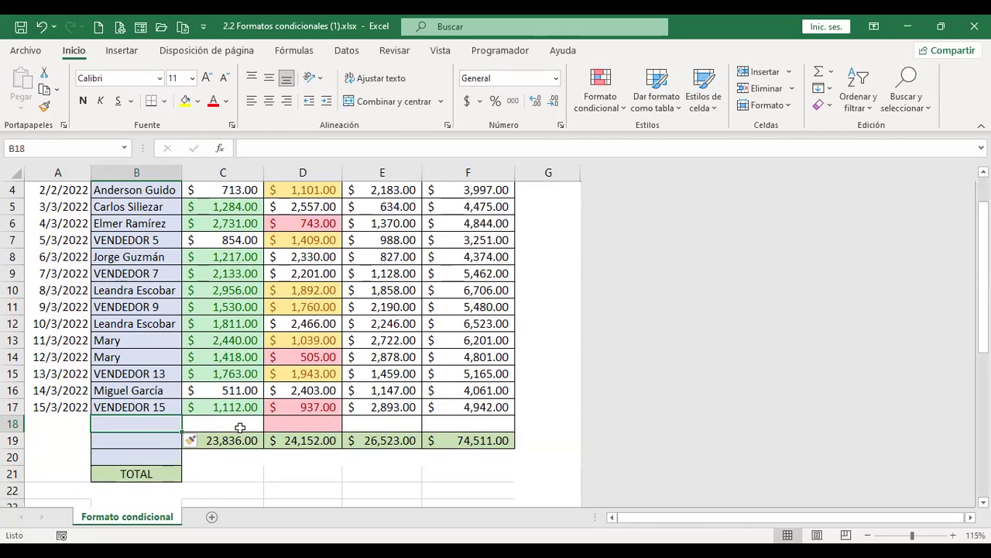
Fill row 18 with row 17's figures and copy the row 19 sums down through row 21
drag(242, 406, 515, 435)
click(257, 435)
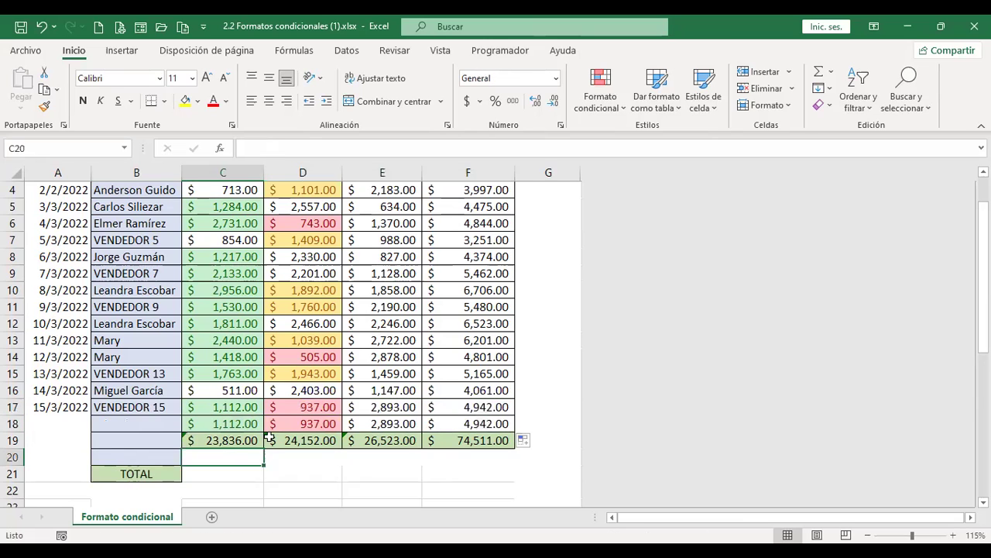
key(shift+Right)
key(shift+Right)
key(shift+Right)
drag(515, 448, 515, 480)
key(Down)
key(Down)
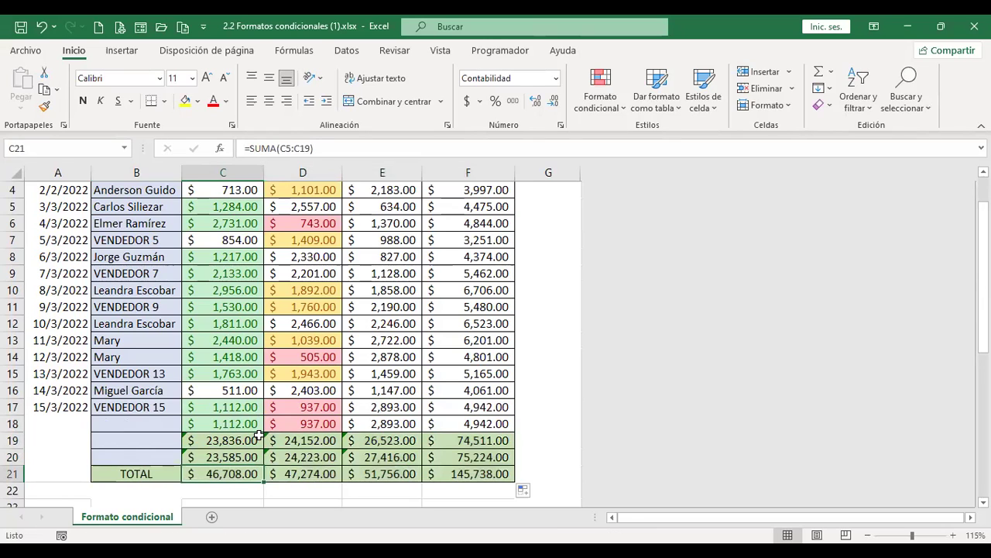
key(Up)
click(238, 436)
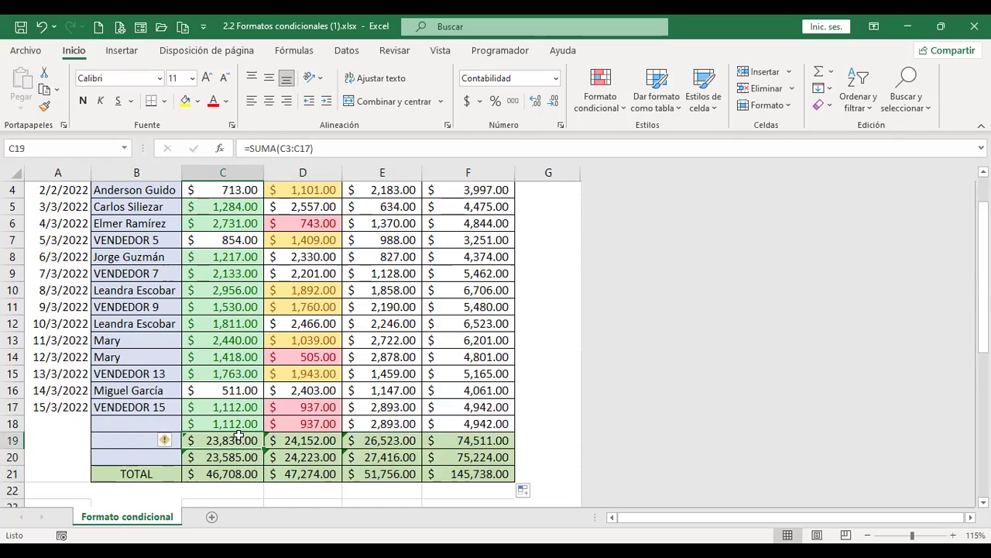
click(242, 420)
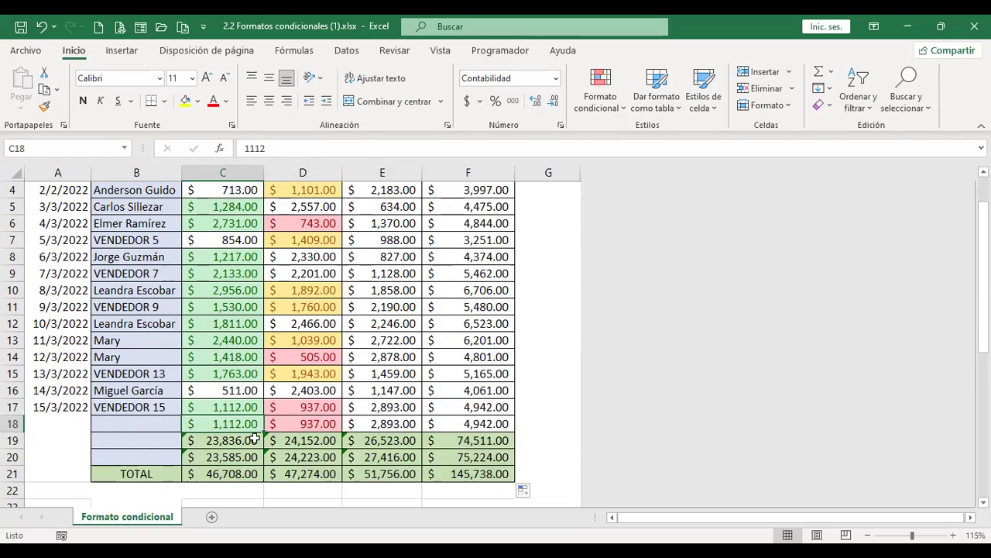
click(254, 439)
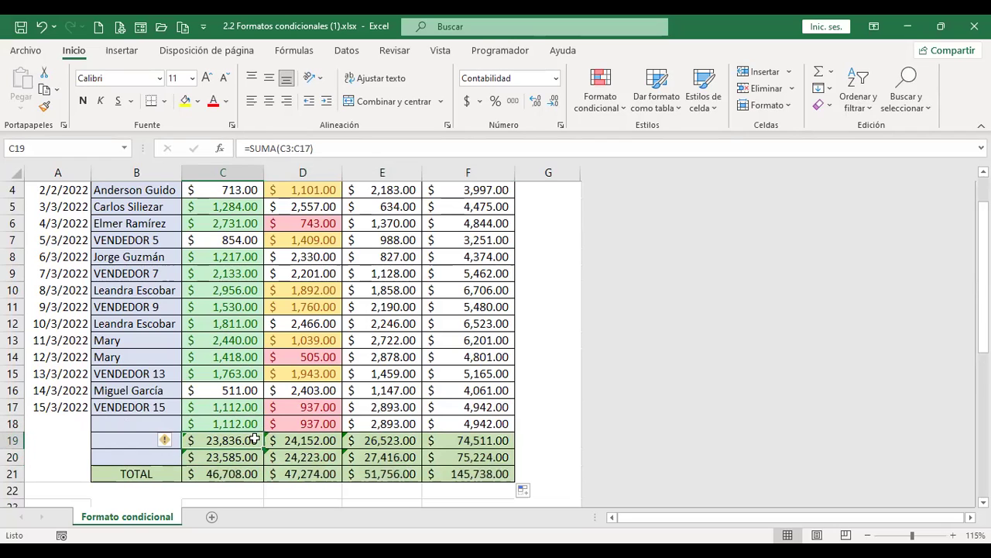
click(63, 424)
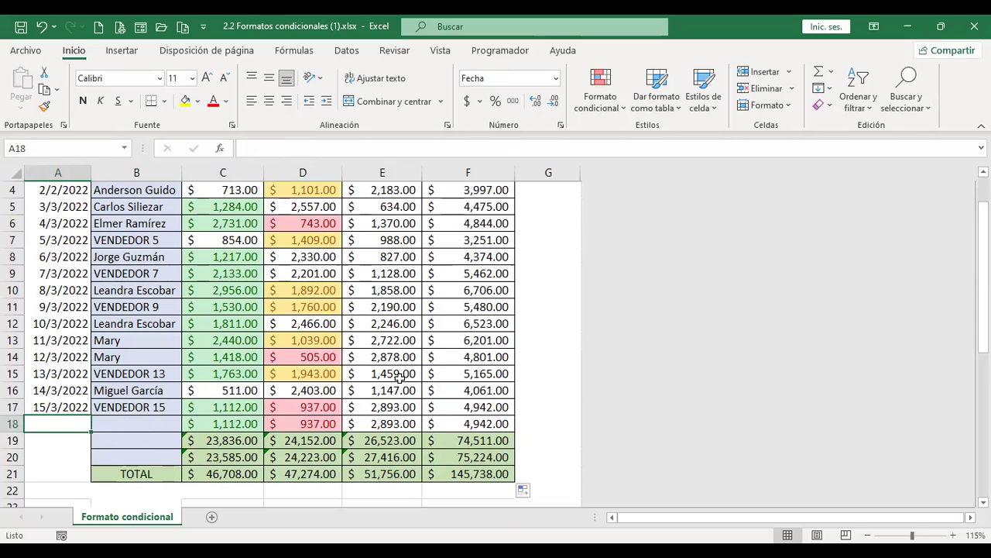
Enter dates 11/7/2022, 12/7/2022 and 13/7/2022 in A18:A20, then select the date cells
text(11/7/22)
key(Return)
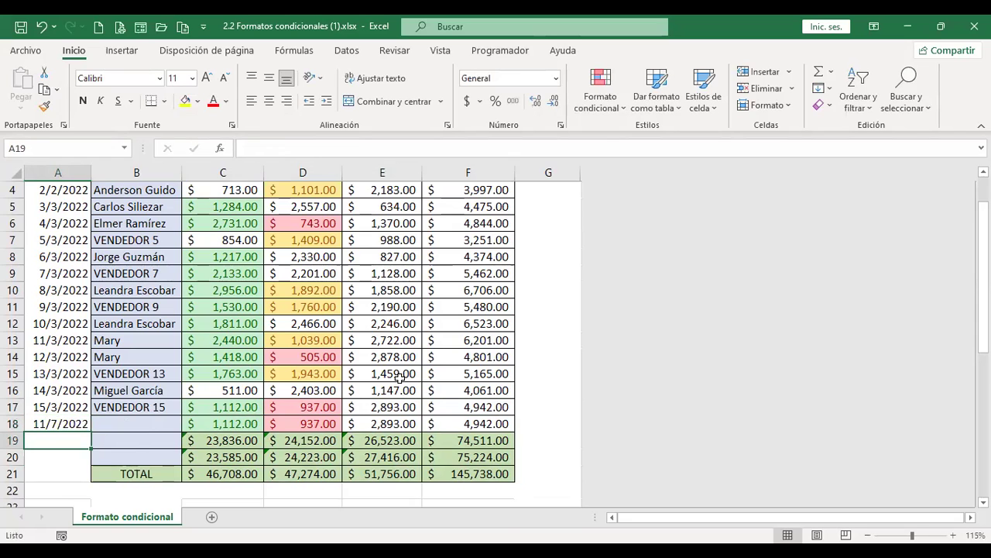
text(12/7/22)
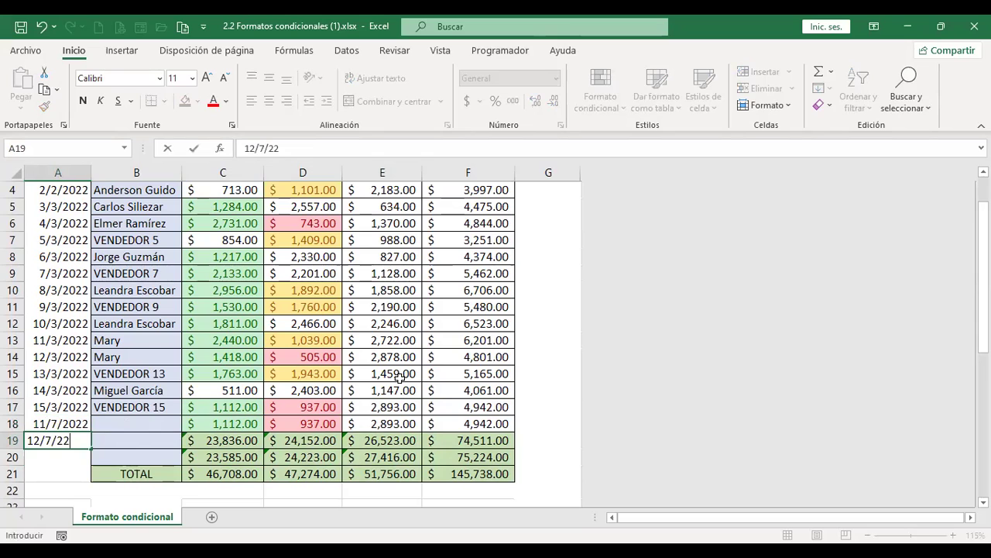
key(Return)
text(13)
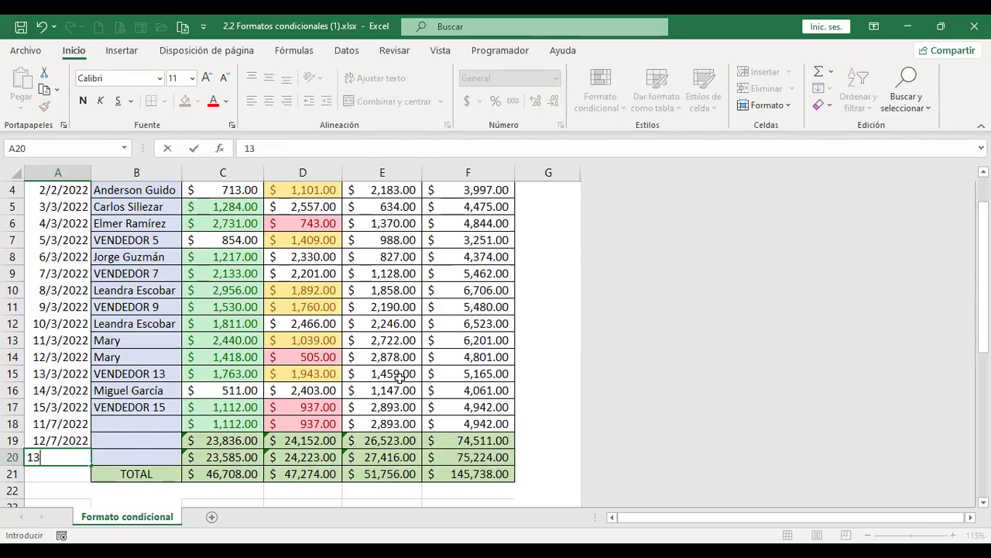
text(/7/2022)
key(Return)
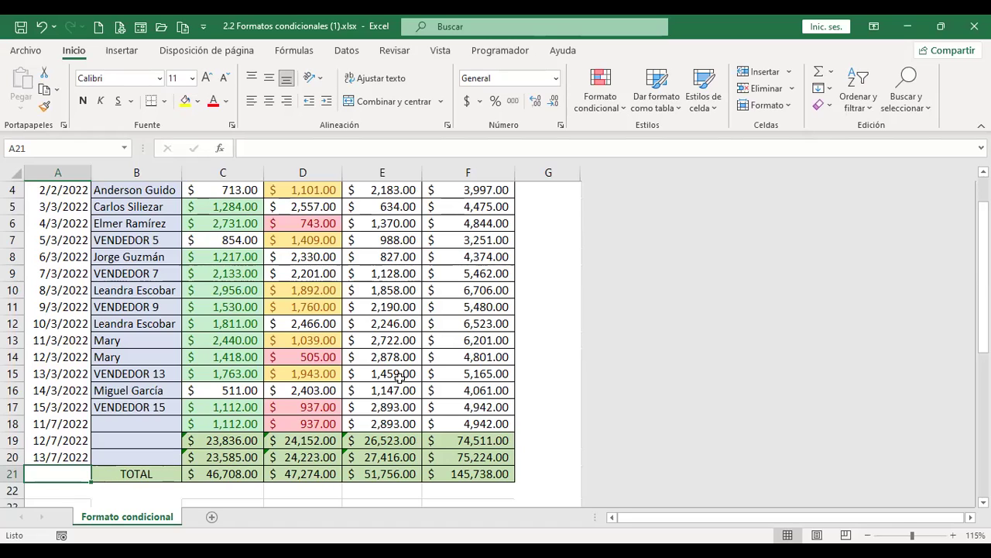
key(Up)
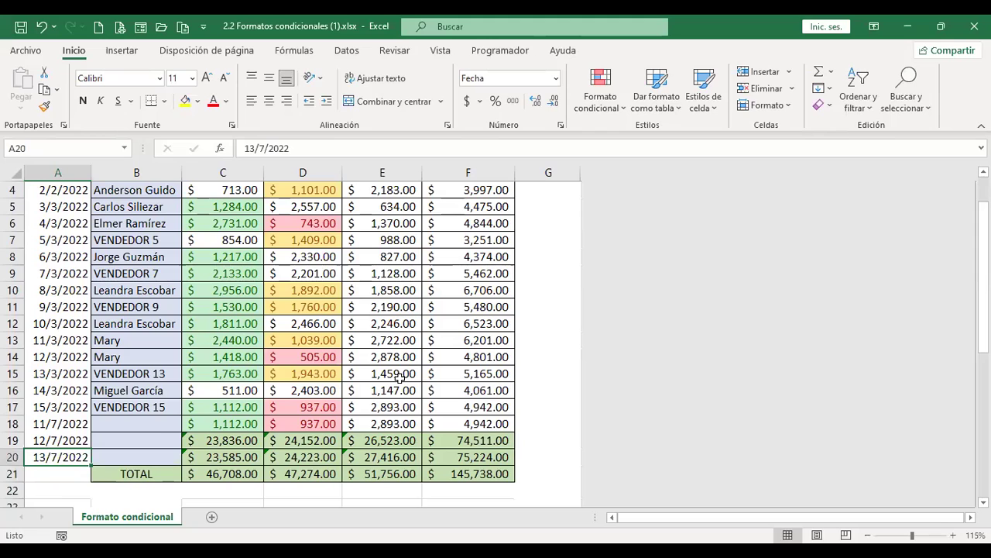
scroll(215, 365, up, 2)
drag(64, 225, 65, 345)
scroll(65, 354, down, 1)
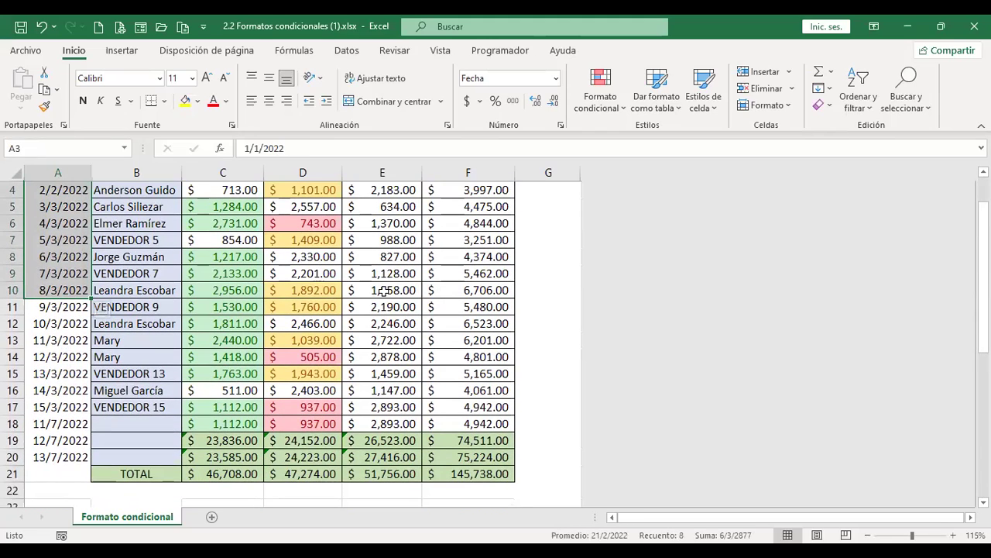
key(ctrl+shift+Down)
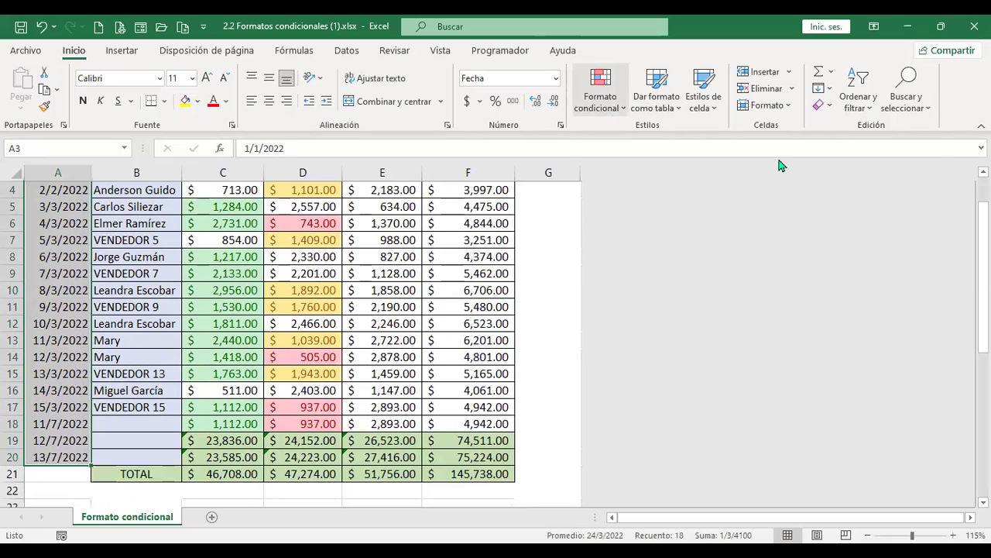
click(600, 89)
mouse_move(775, 137)
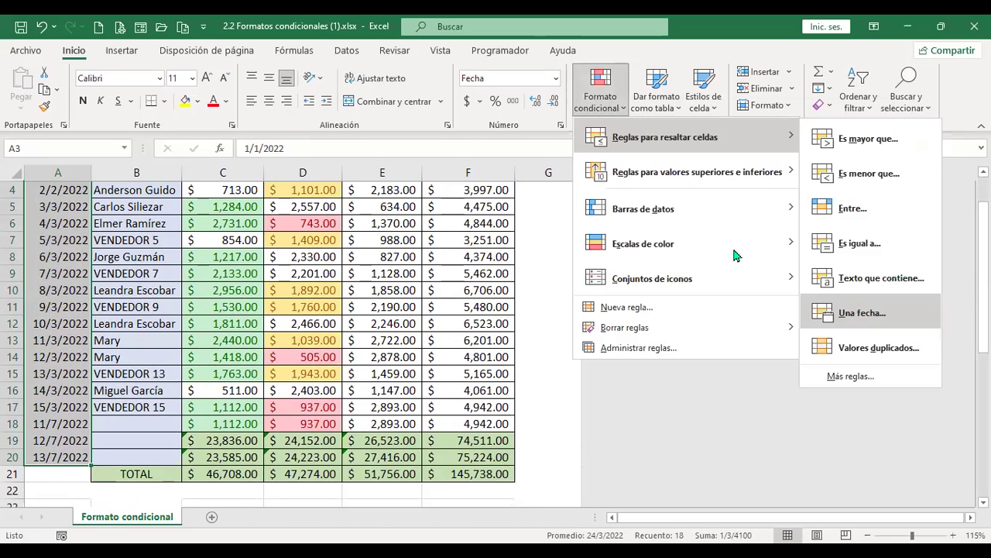
click(857, 313)
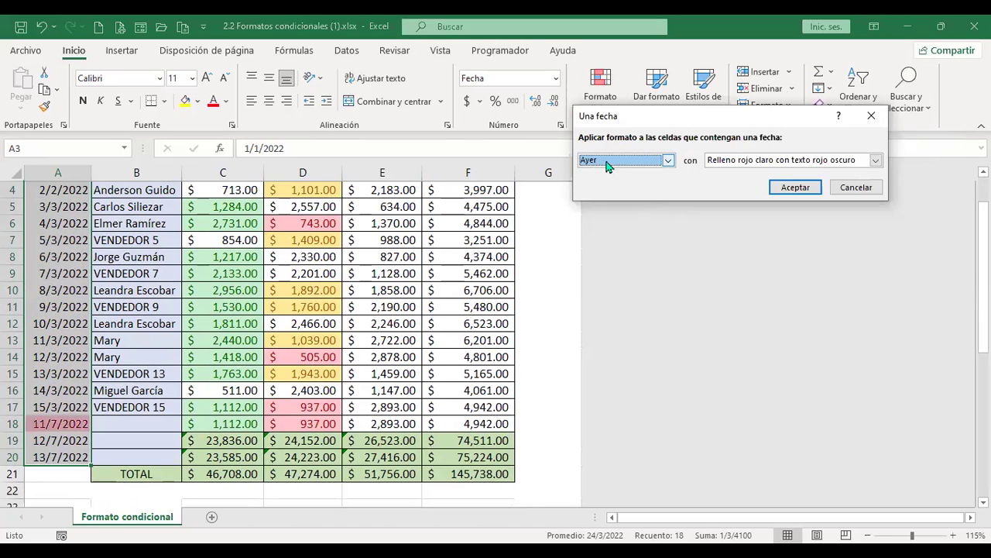
click(668, 161)
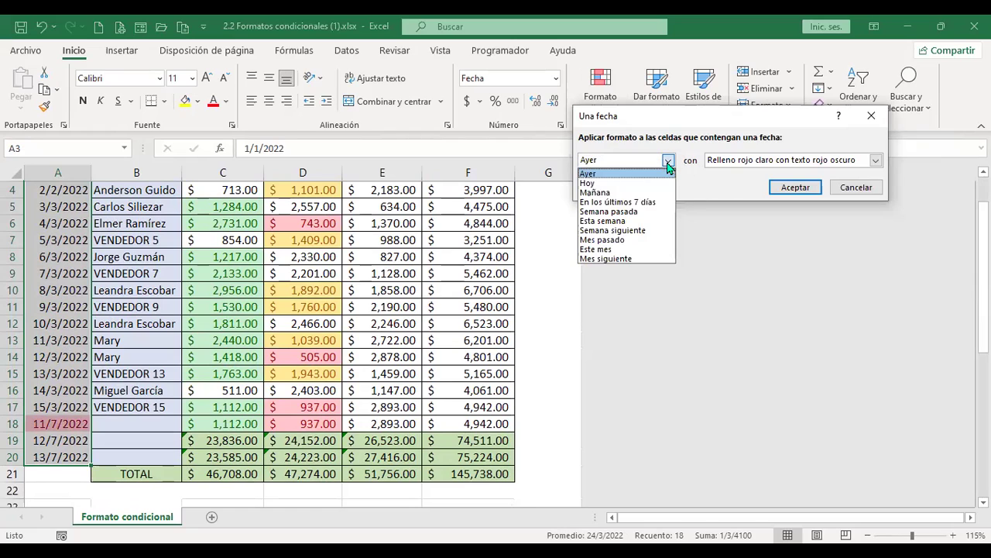
click(595, 173)
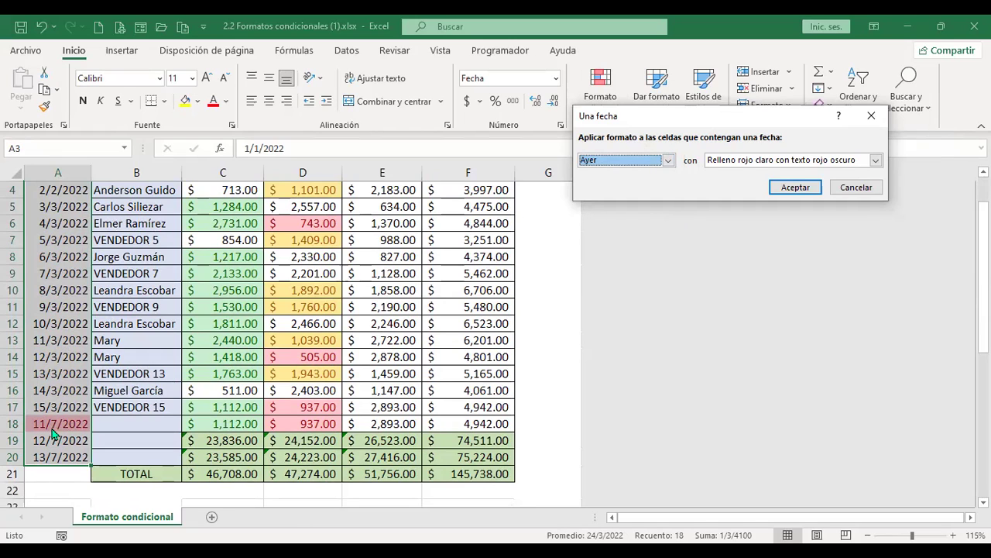
click(668, 160)
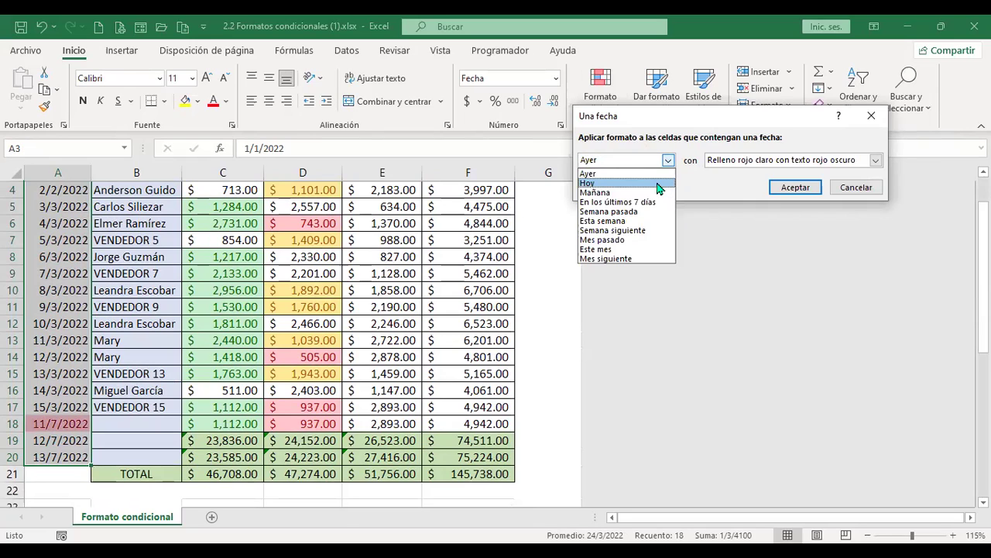
click(658, 184)
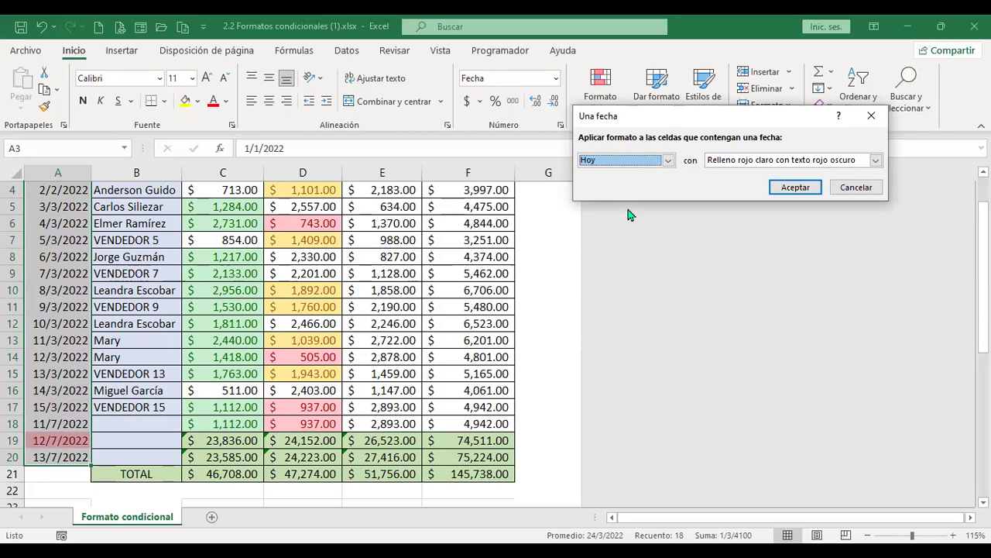
click(671, 169)
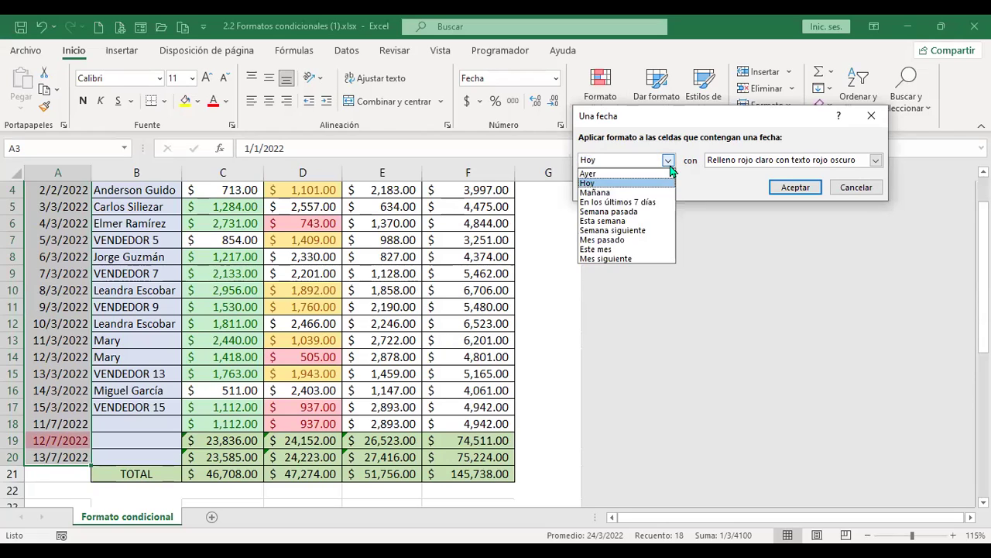
click(632, 196)
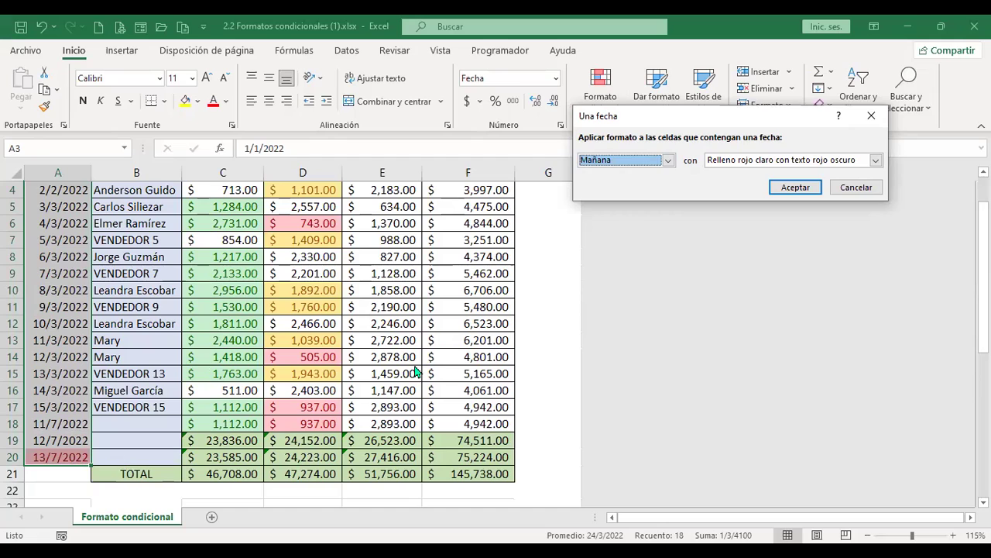
click(668, 160)
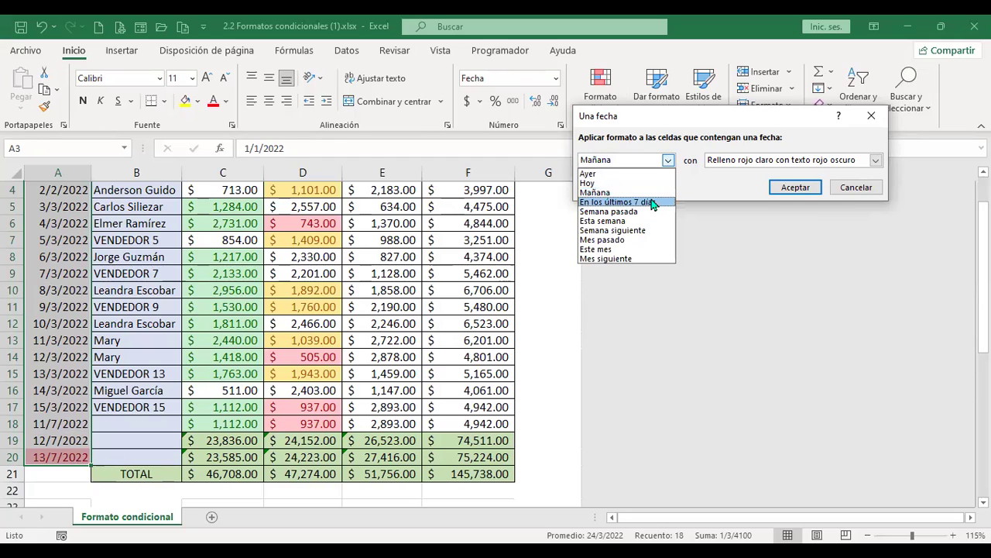
click(653, 203)
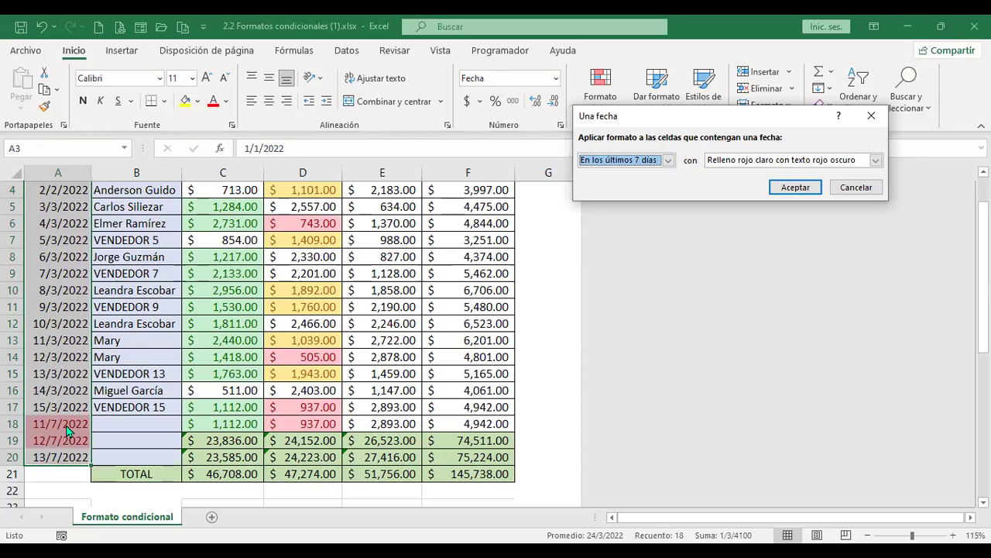
click(667, 160)
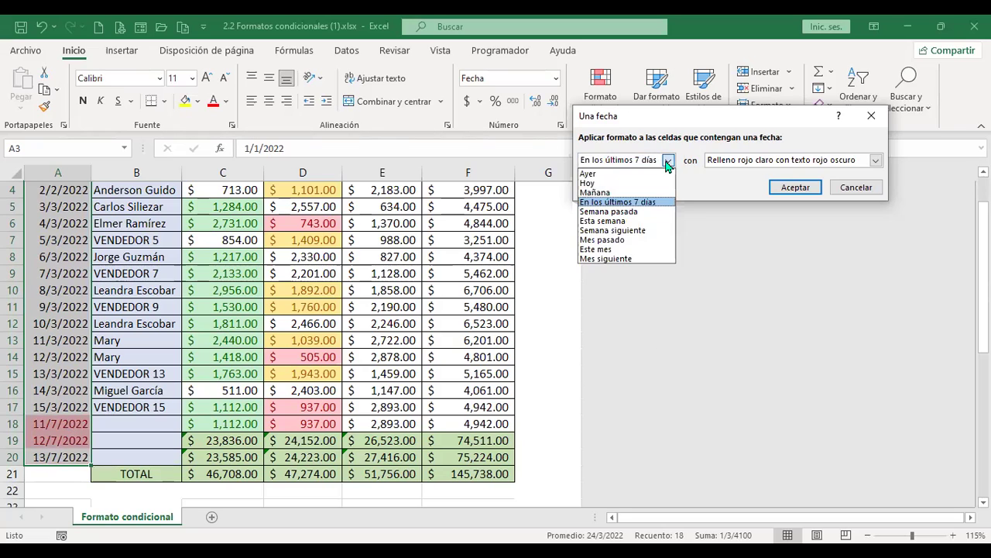
click(642, 212)
click(856, 188)
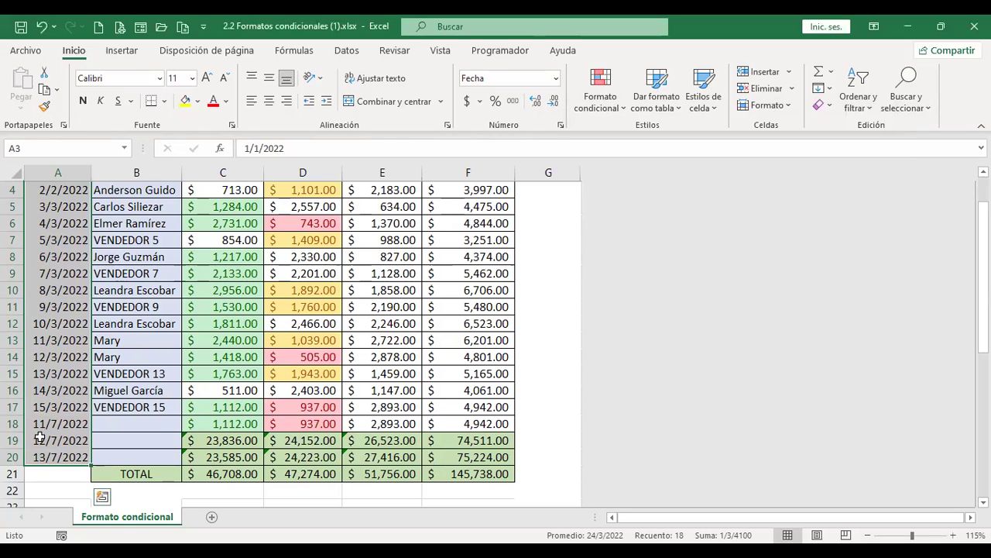
Enter 1/7/2022 in A21, fill dates down to 11/7/2022 in A31, and select the dates
scroll(48, 471, down, 3)
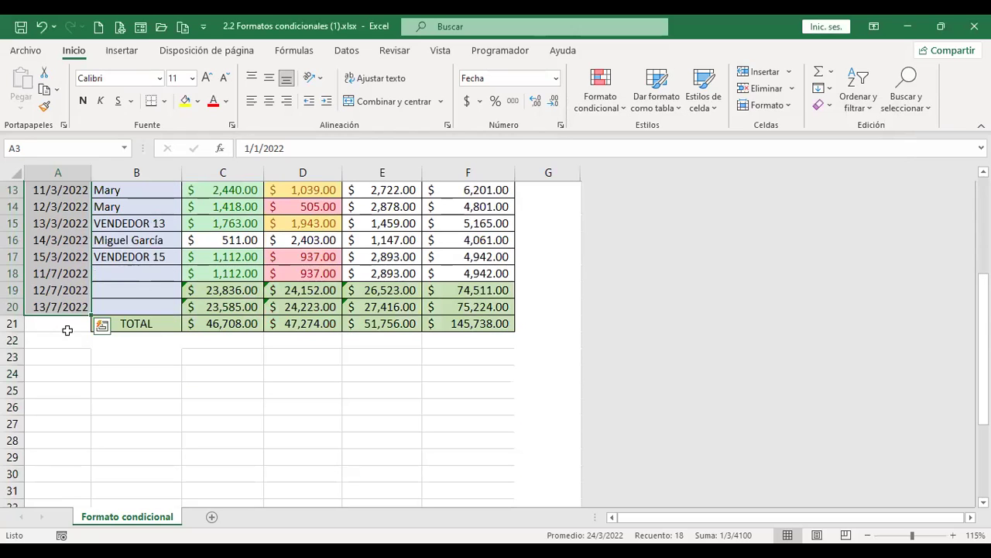
click(65, 321)
click(66, 321)
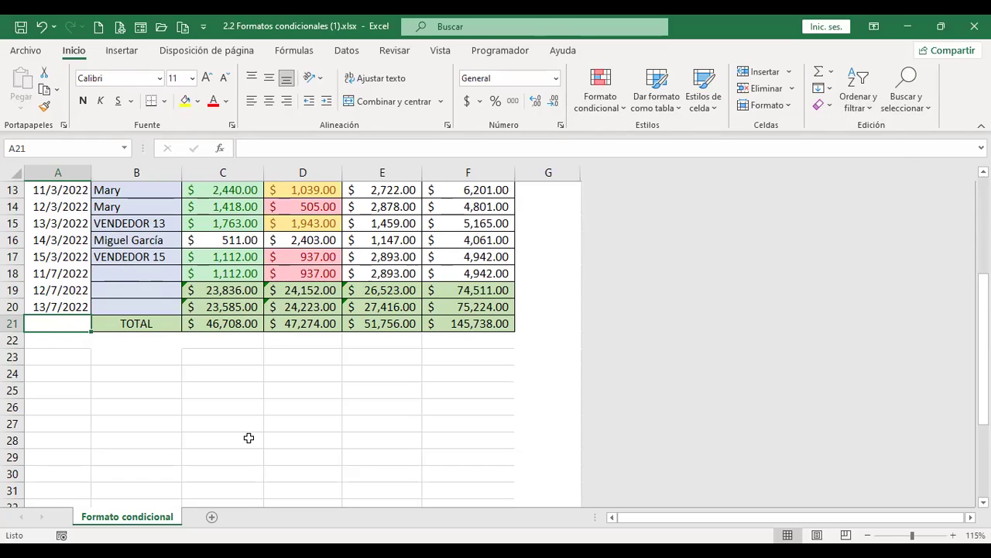
text(1)
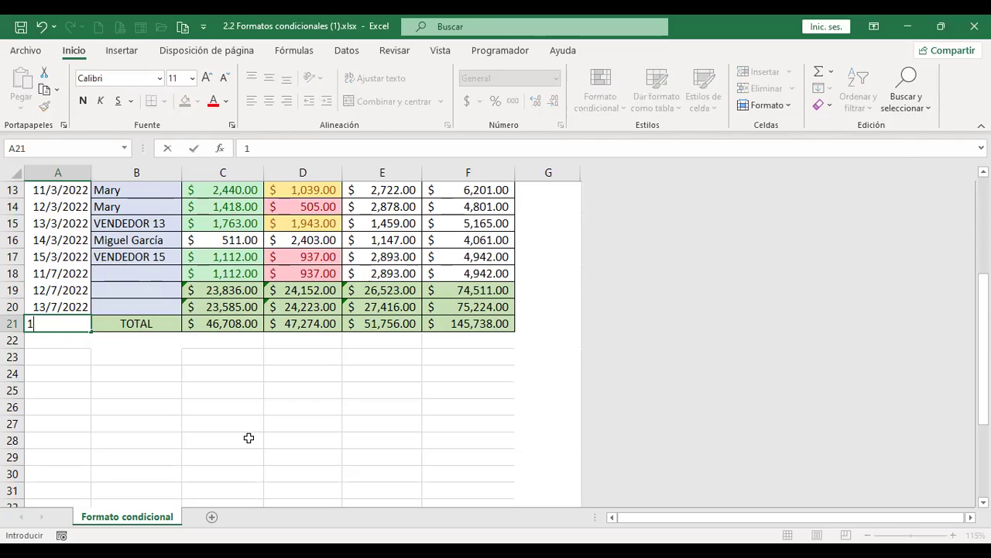
text(/7/202)
key(Return)
click(62, 321)
drag(89, 332, 90, 497)
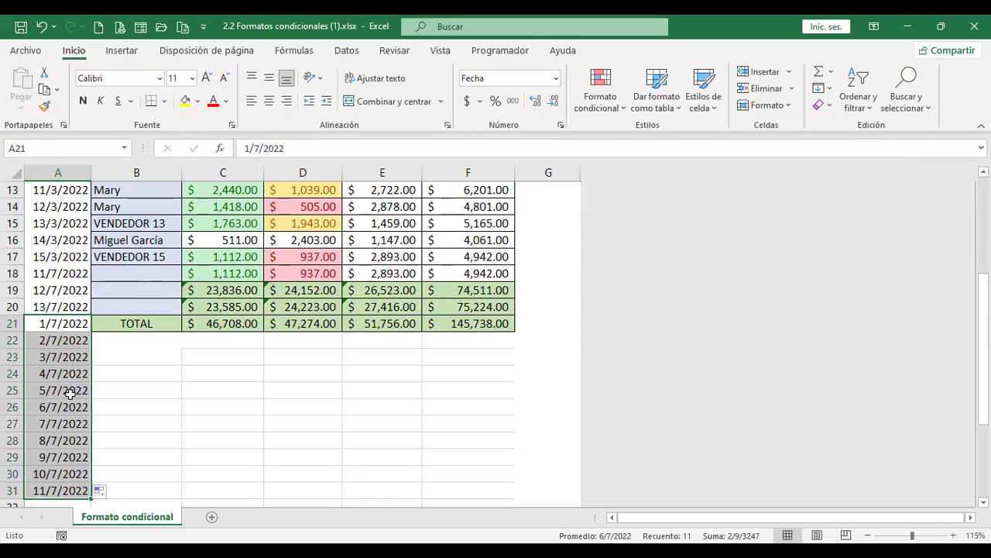
scroll(69, 271, up, 3)
scroll(69, 264, up, 1)
drag(70, 223, 75, 338)
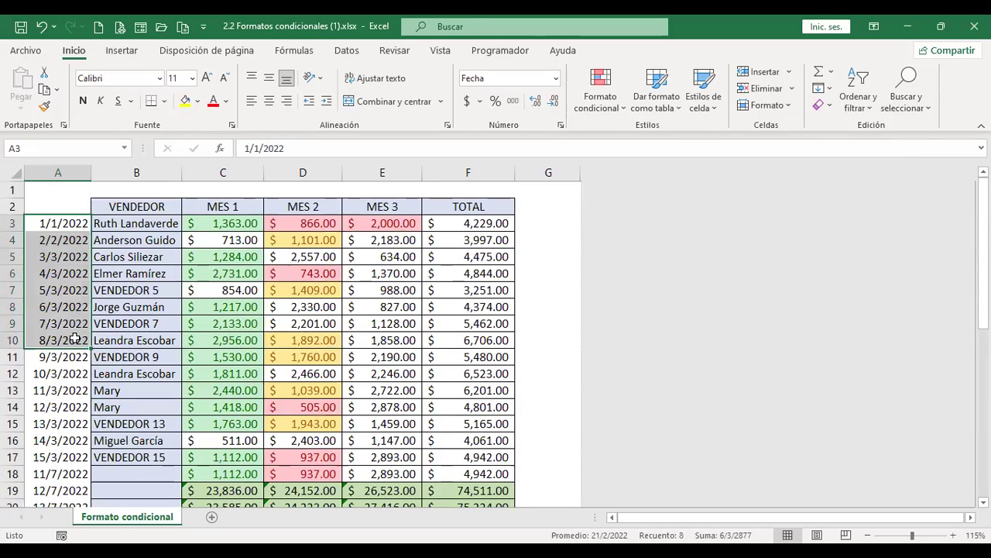
Select the dates through row 31 and start an Una fecha rule previewing Semana pasada
key(ctrl+shift+Down)
click(627, 108)
mouse_move(680, 151)
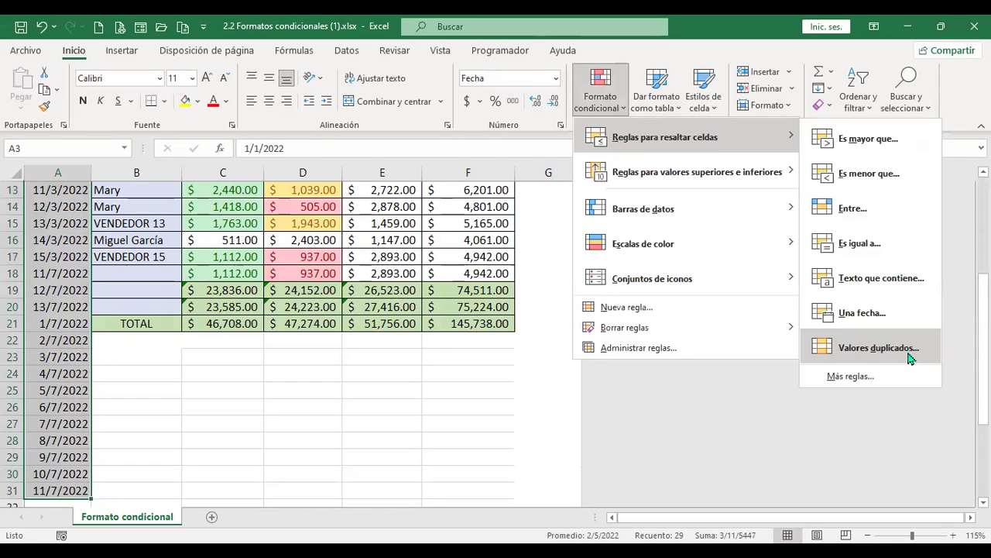
click(895, 314)
click(667, 160)
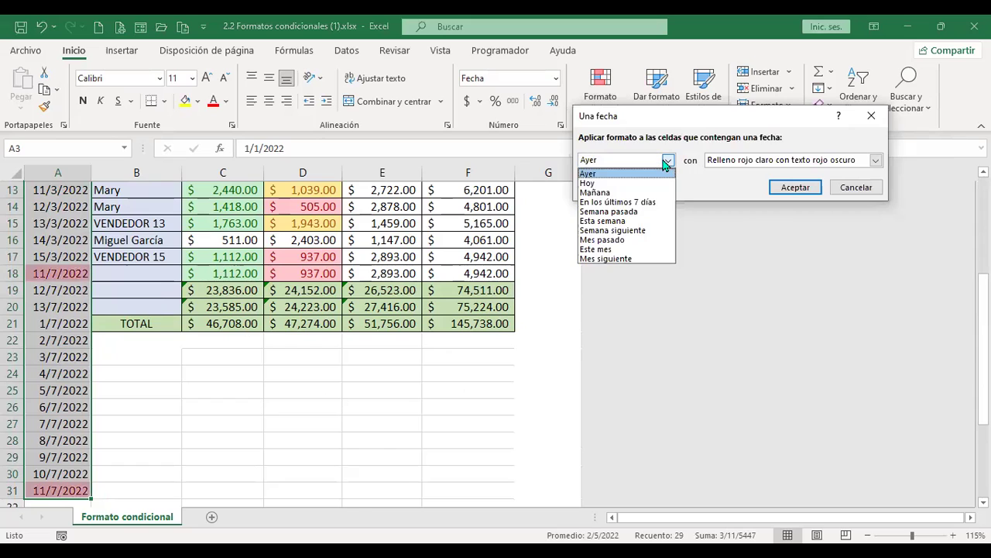
click(637, 211)
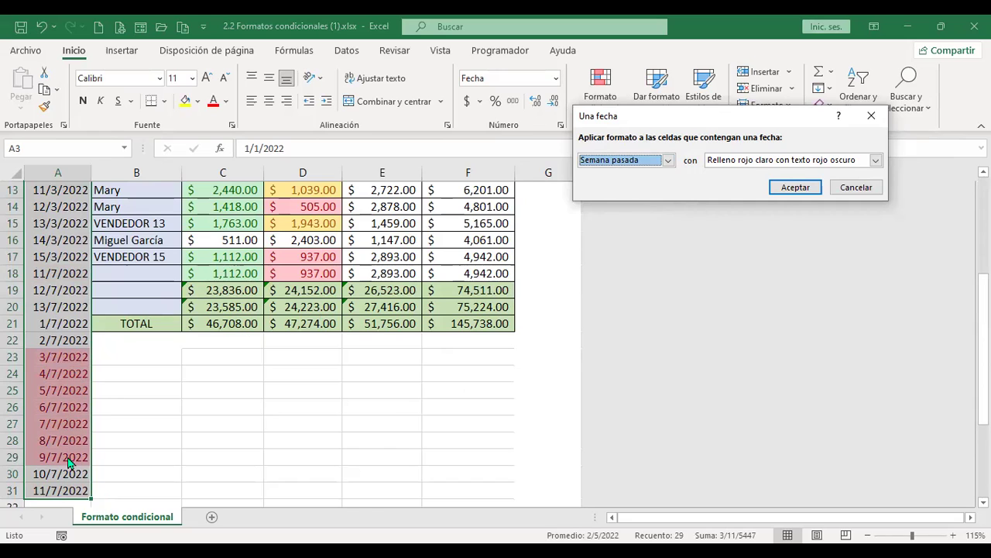
Preview Esta semana and Semana siguiente, cancel the date rule, and select A31
click(667, 161)
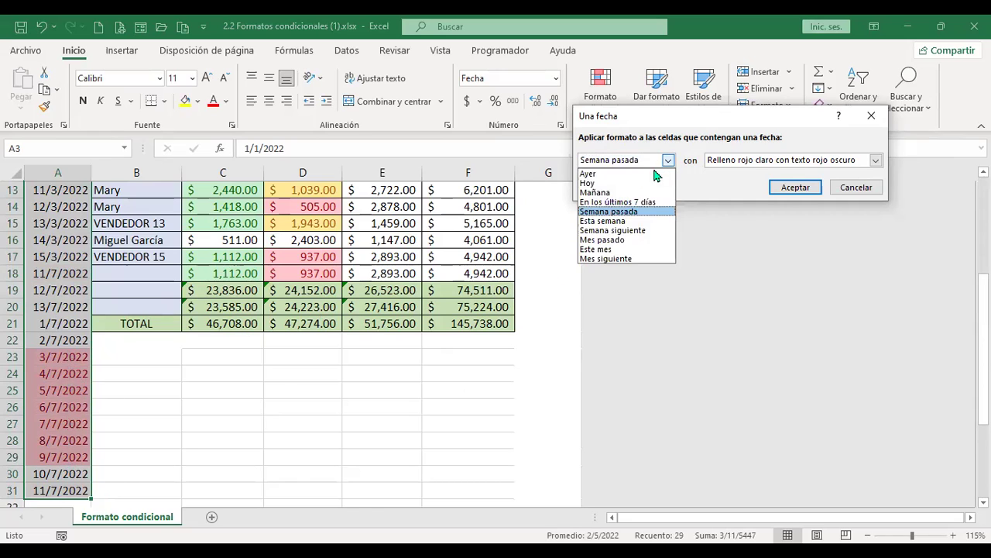
click(604, 221)
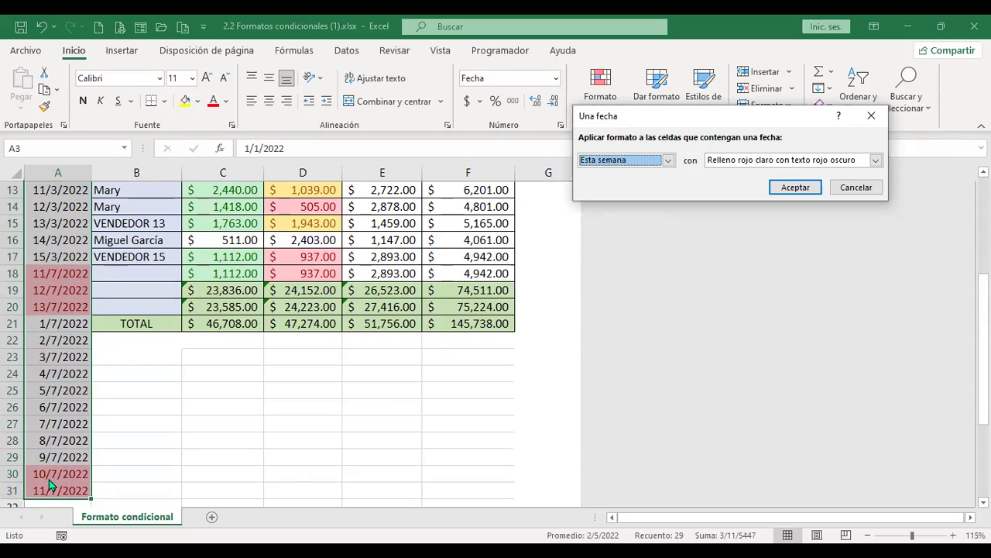
click(667, 160)
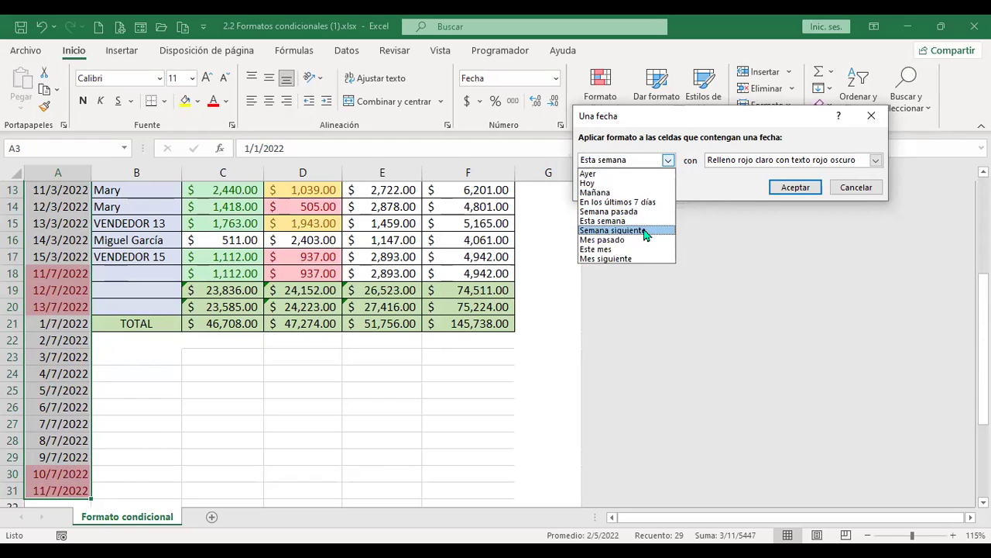
click(646, 231)
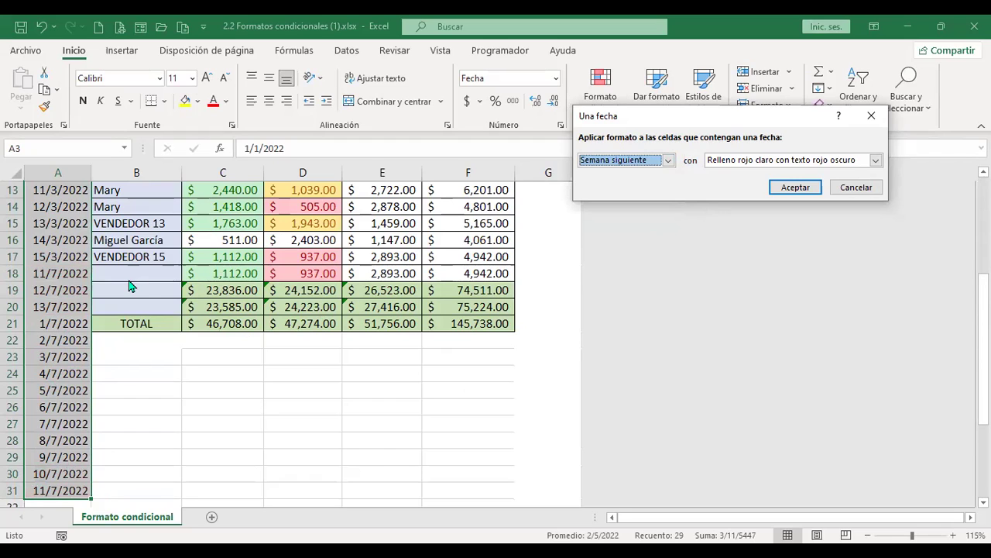
click(856, 188)
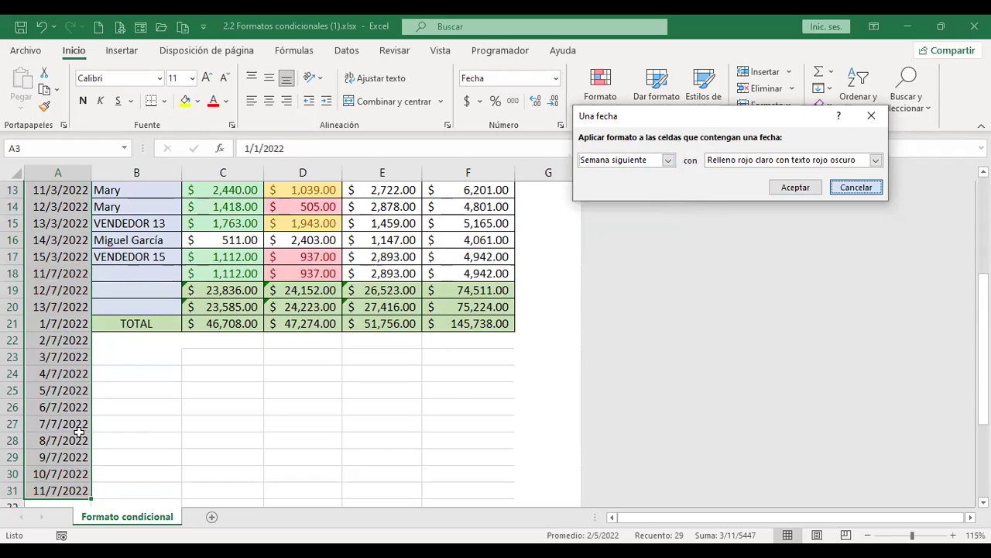
scroll(68, 290, down, 4)
click(68, 290)
Fill the daily dates down to 22/7/2022 in A42 and select A3:A42
drag(90, 301, 89, 475)
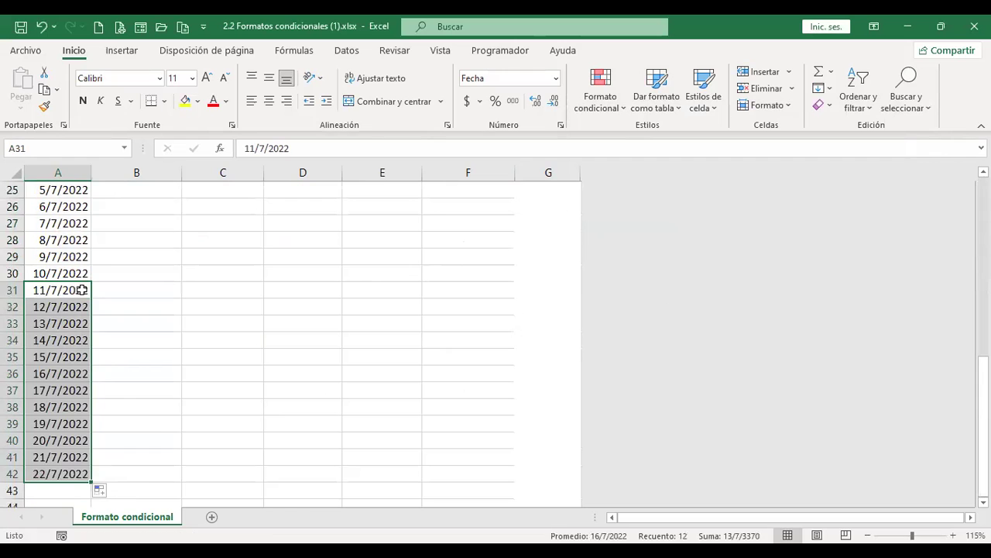
scroll(113, 390, up, 8)
key(ctrl+Home)
key(Down)
key(Down)
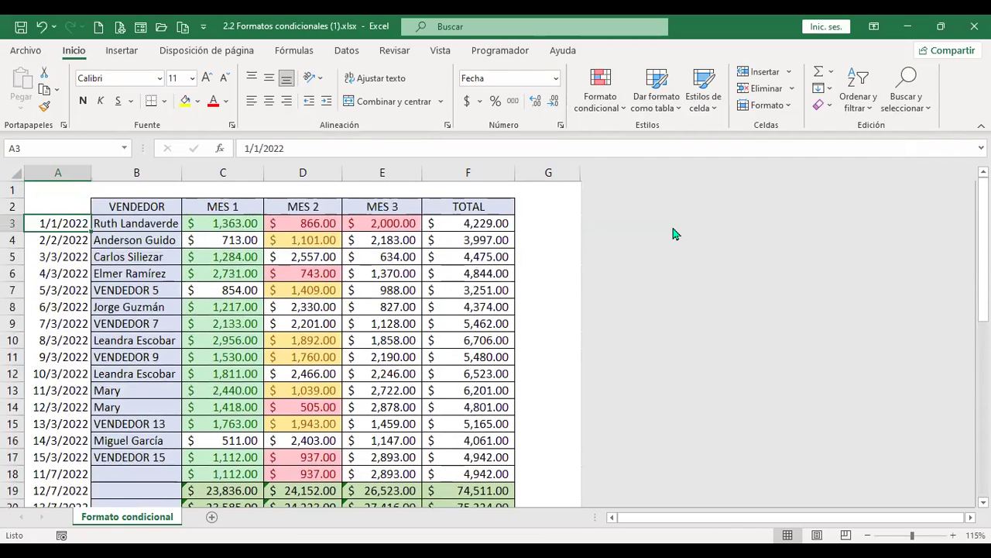
key(ctrl+shift+Down)
Preview next-week and Mes pasado date highlights, then cancel without applying a rule
click(609, 101)
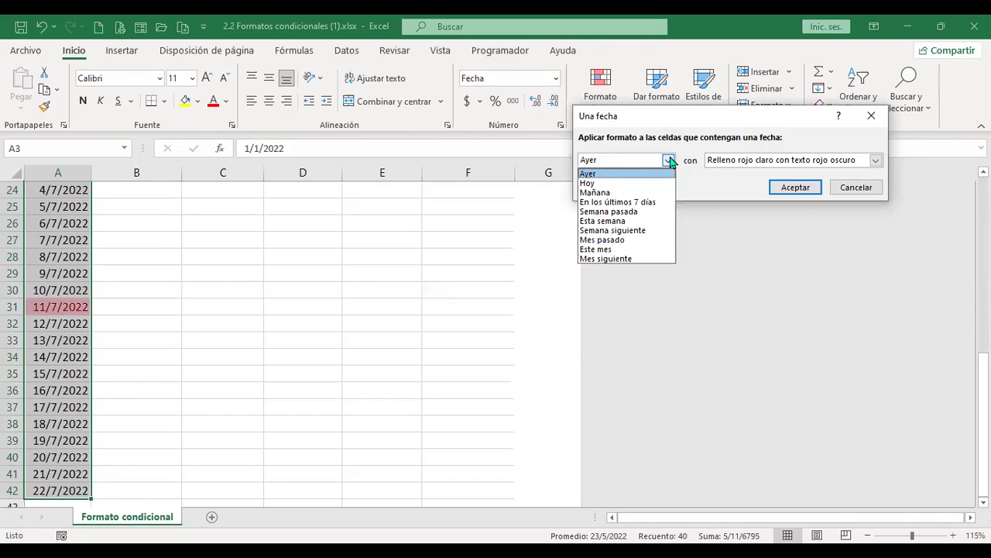
click(635, 231)
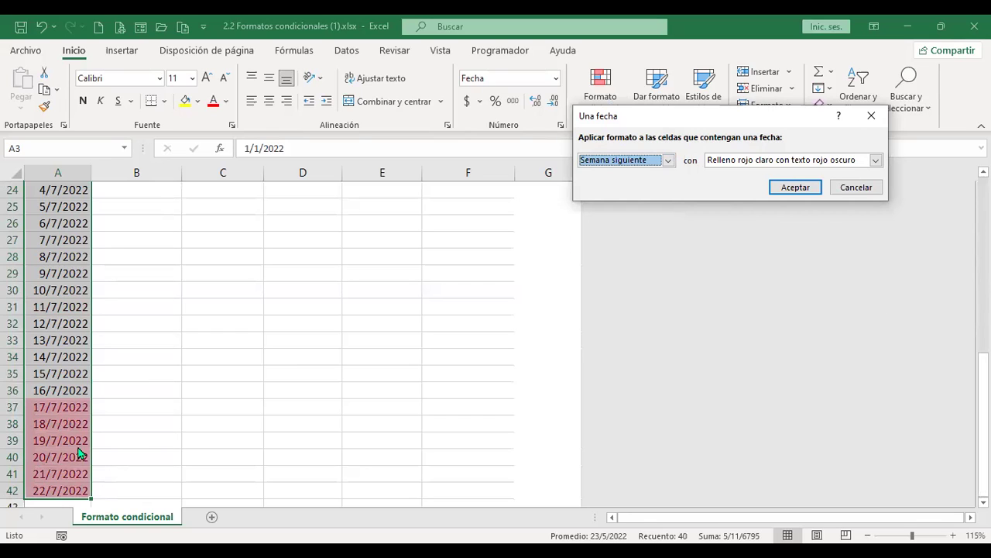
click(668, 159)
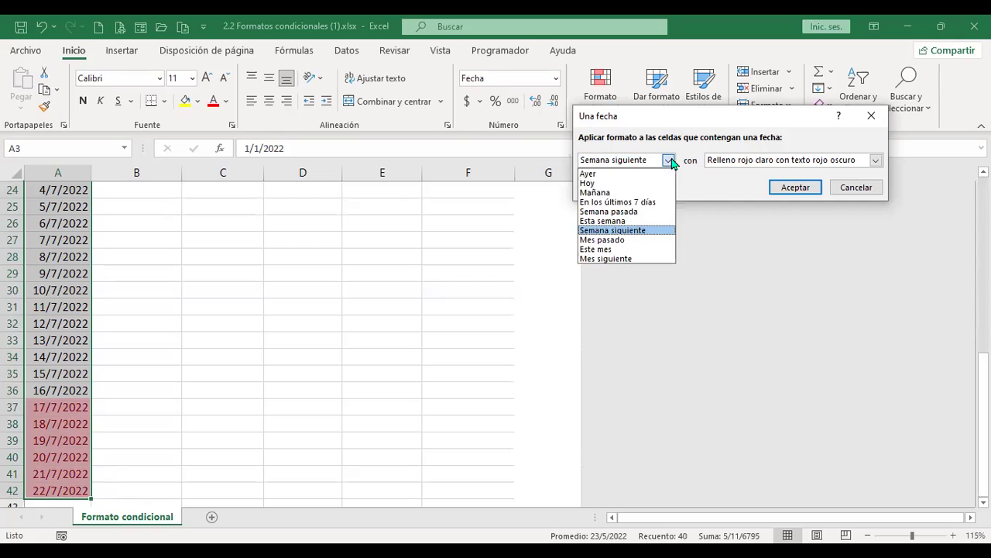
click(617, 240)
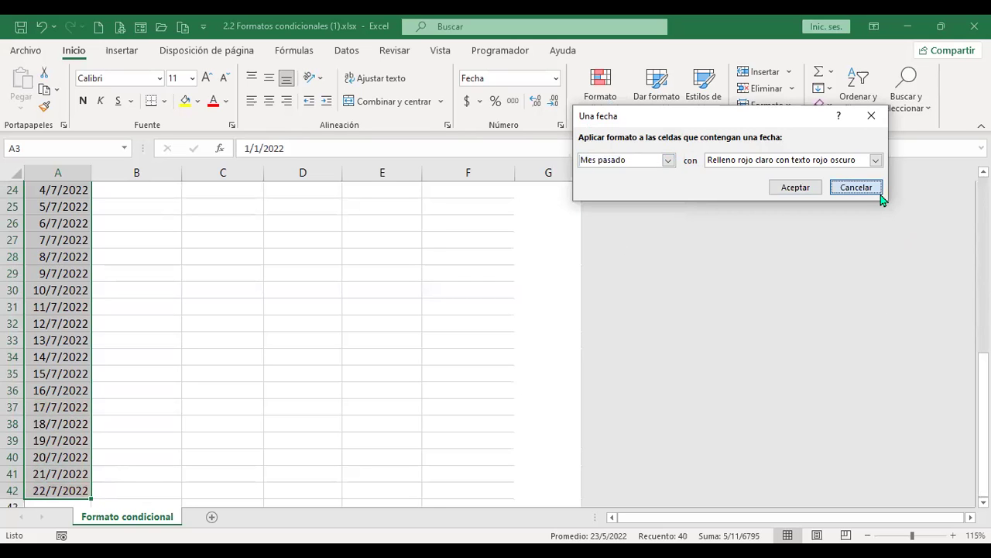
click(860, 188)
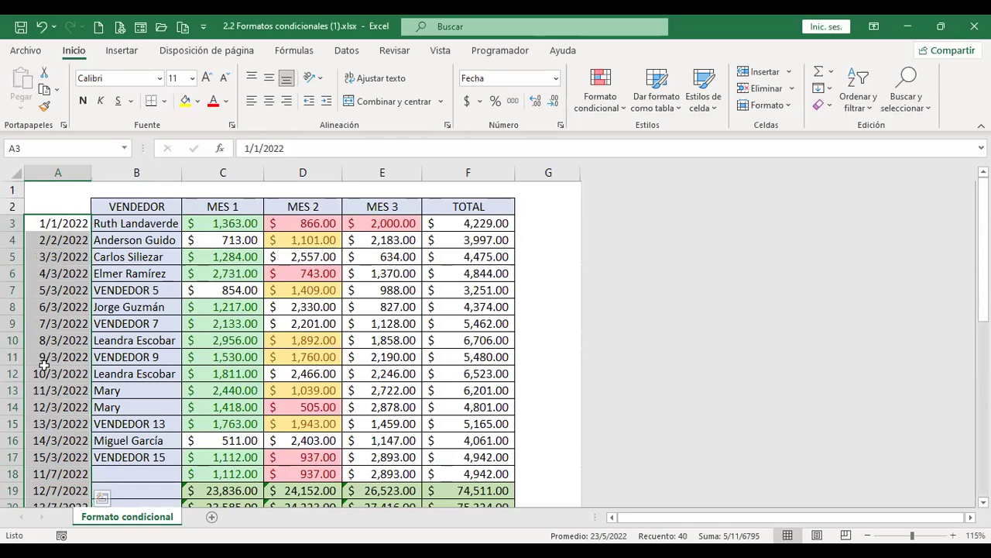
Change the date in A17 from 15/3/2022 to 15/6/2022
scroll(63, 385, down, 2)
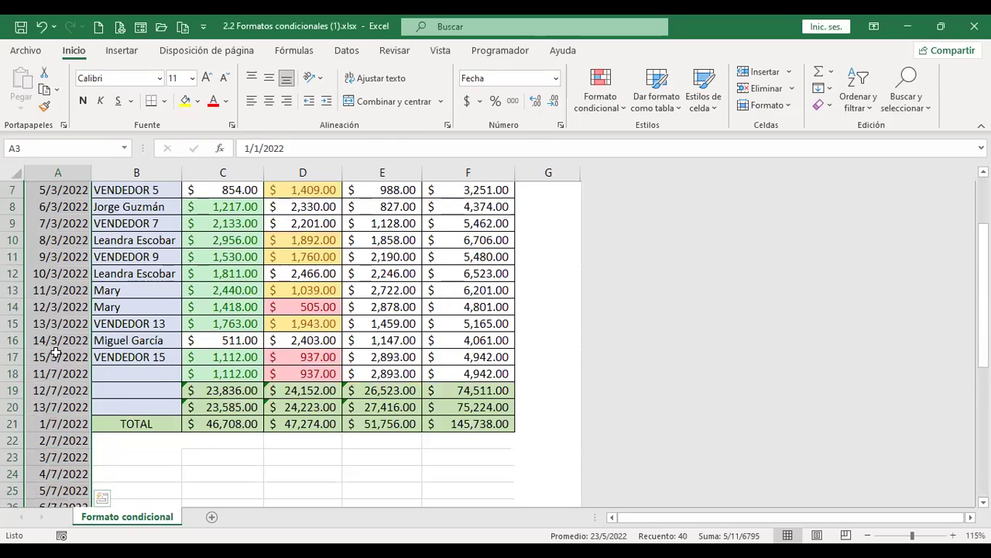
click(57, 354)
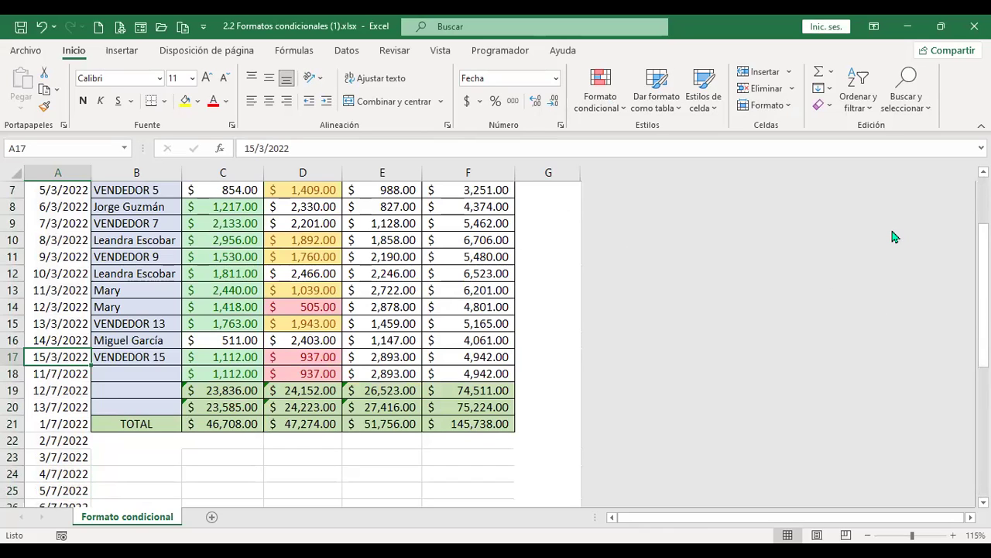
text(15/)
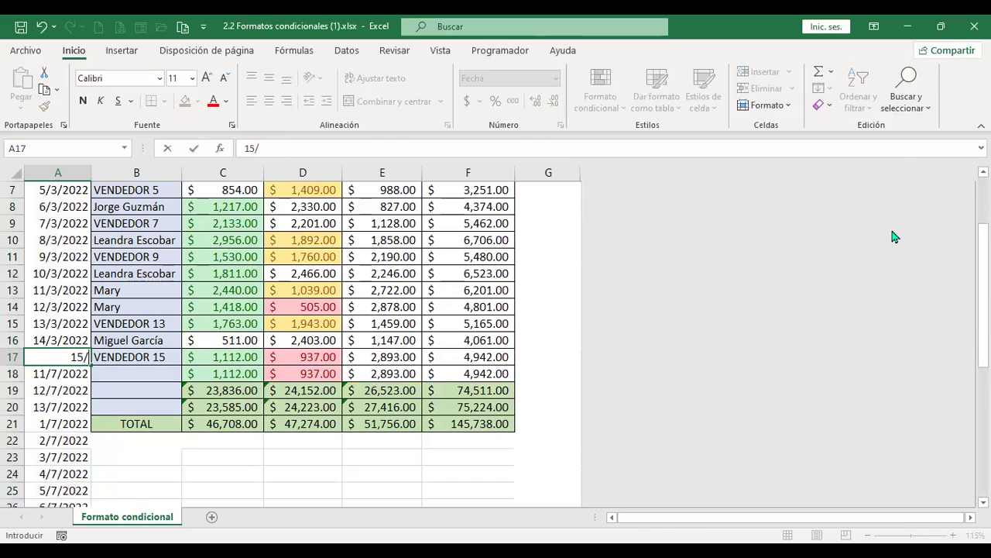
text(6/2022)
key(Return)
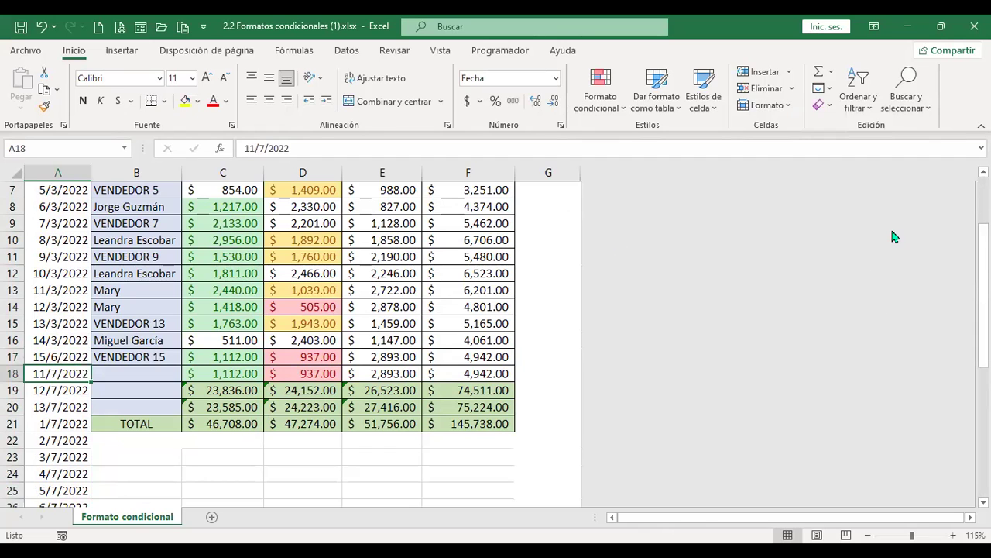
Select the date column from A3 down to A42
key(Up)
key(Up)
key(Up)
key(Up)
key(Up)
key(Up)
key(Up)
key(Up)
key(Up)
key(Up)
key(Up)
key(Up)
key(Up)
key(Up)
key(Up)
key(Up)
key(Up)
key(Down)
key(Down)
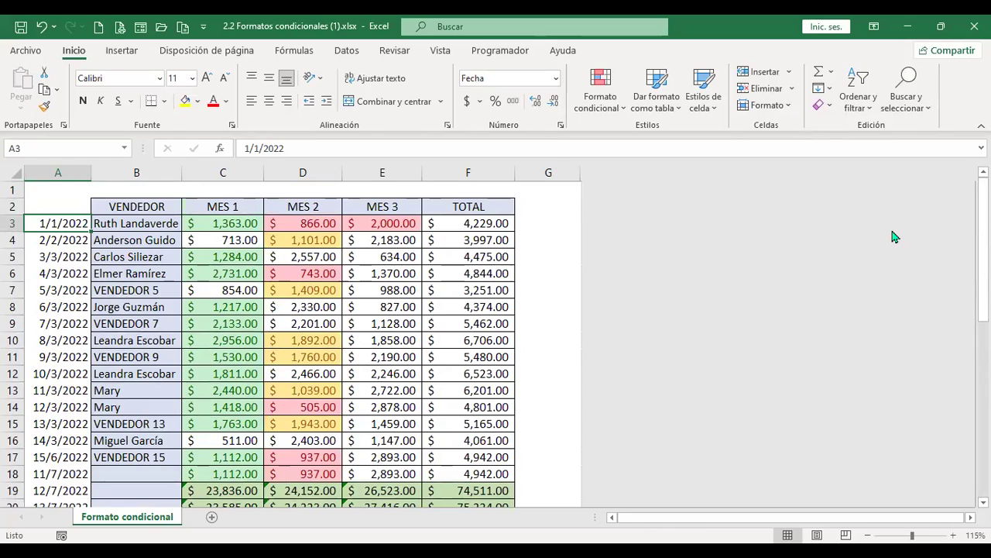
key(ctrl+shift+Down)
Highlight last month's dates in A3:A42 with light red fill and dark red text
click(623, 113)
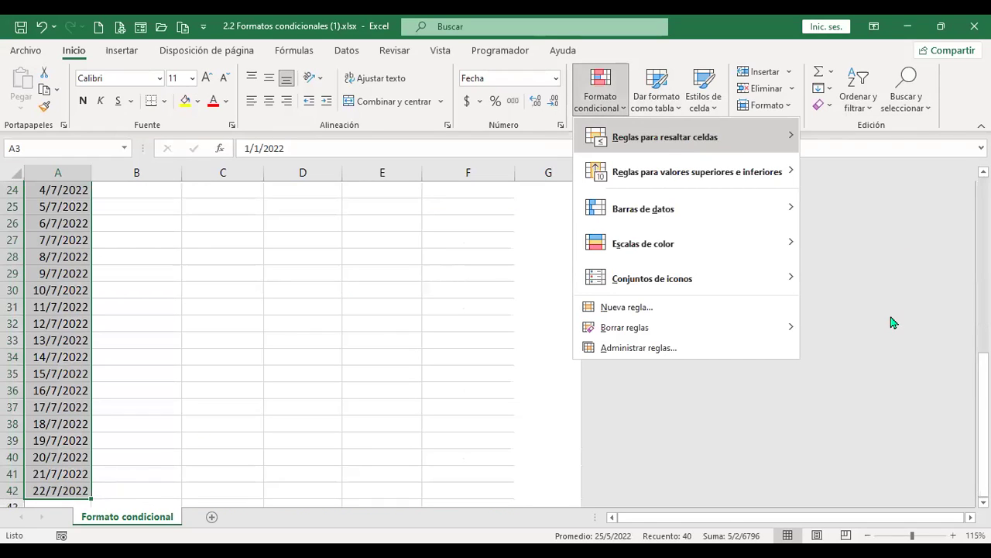
mouse_move(659, 137)
click(860, 313)
click(667, 159)
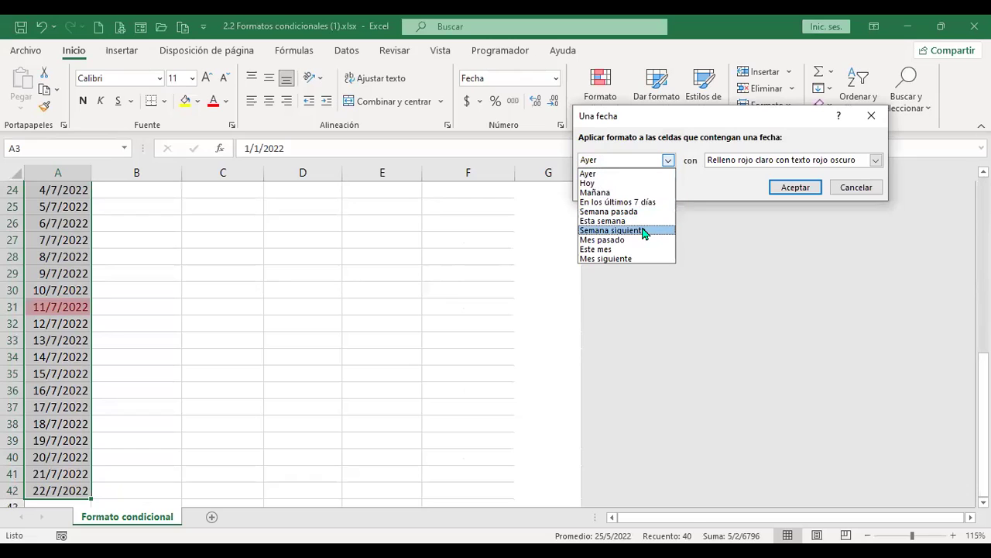
click(642, 240)
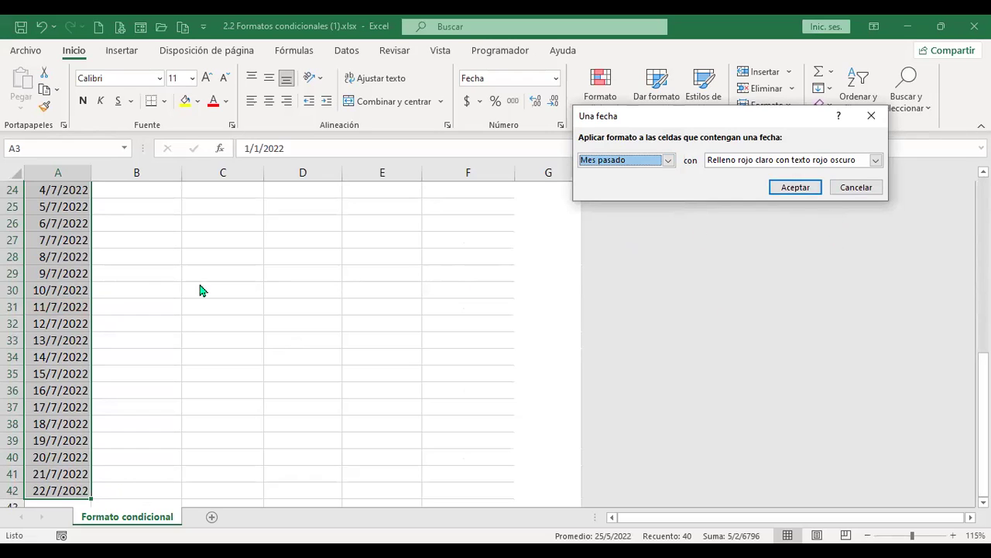
click(795, 187)
Preview the 'this month' and 'Mes siguiente' date rules, then cancel without applying
scroll(330, 318, up, 4)
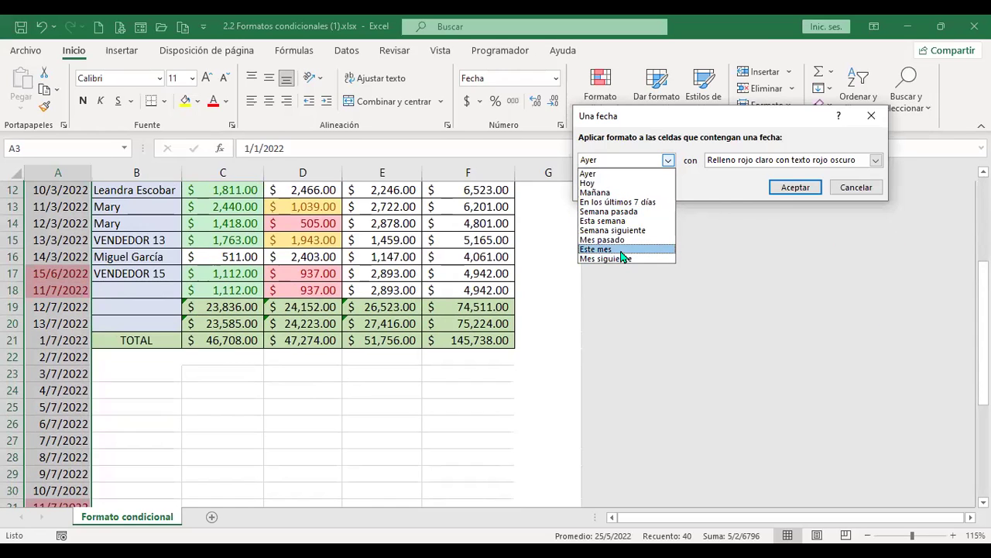
click(624, 250)
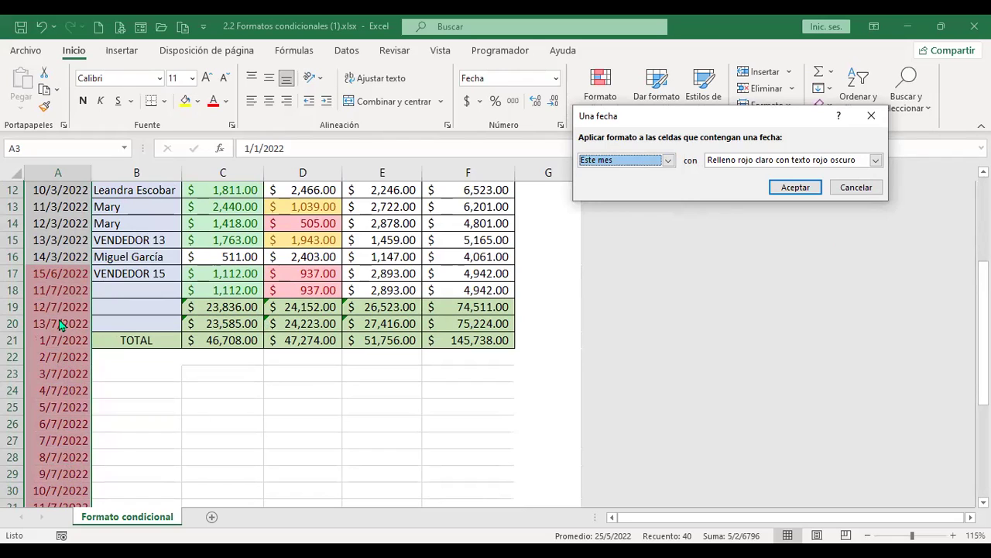
click(671, 159)
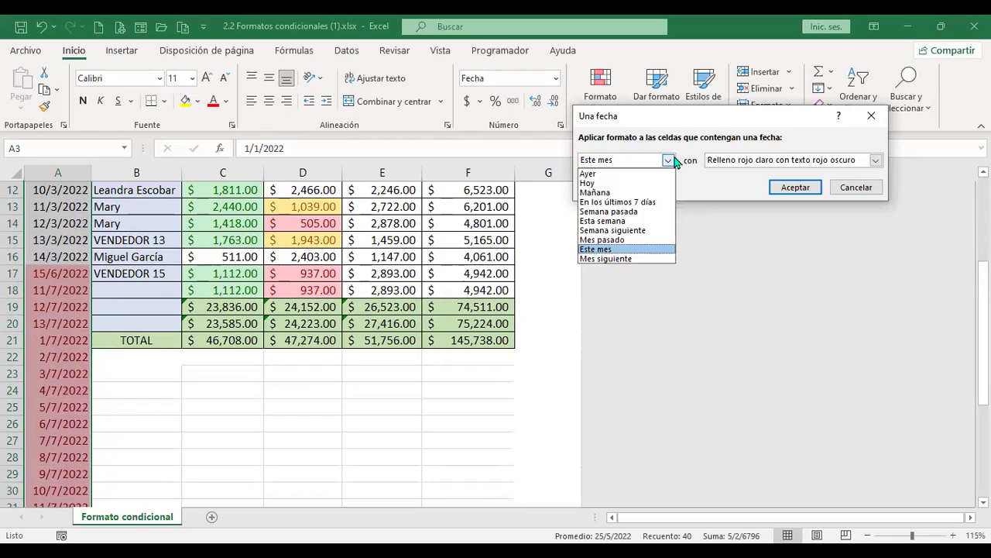
click(620, 259)
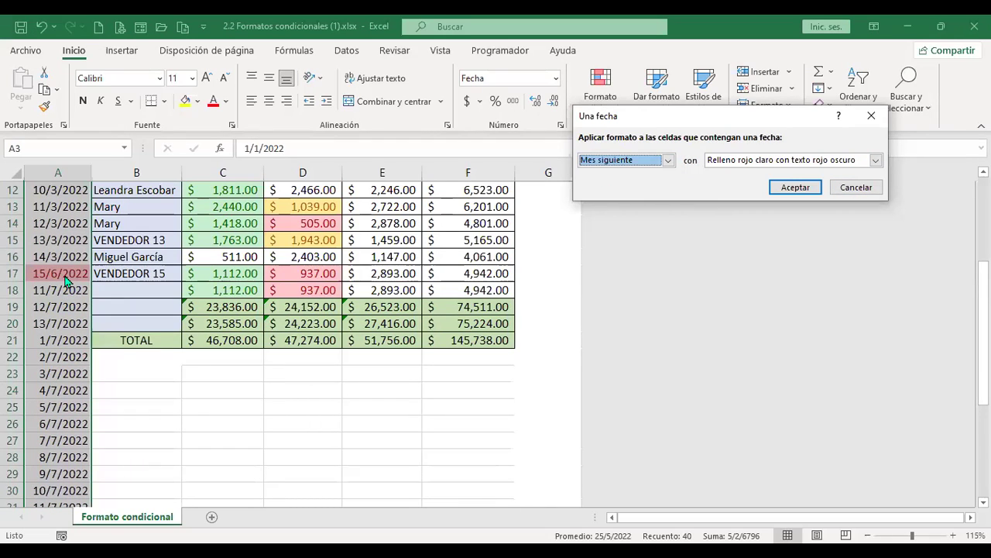
click(855, 187)
scroll(181, 359, down, 5)
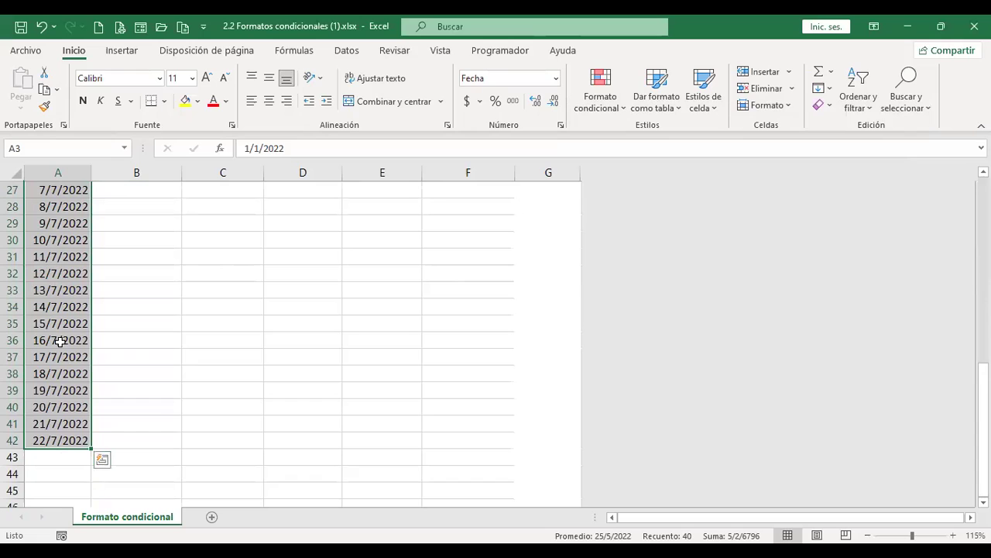
Change the date in A42 from 22/7/2022 to 22/8/2022
click(57, 438)
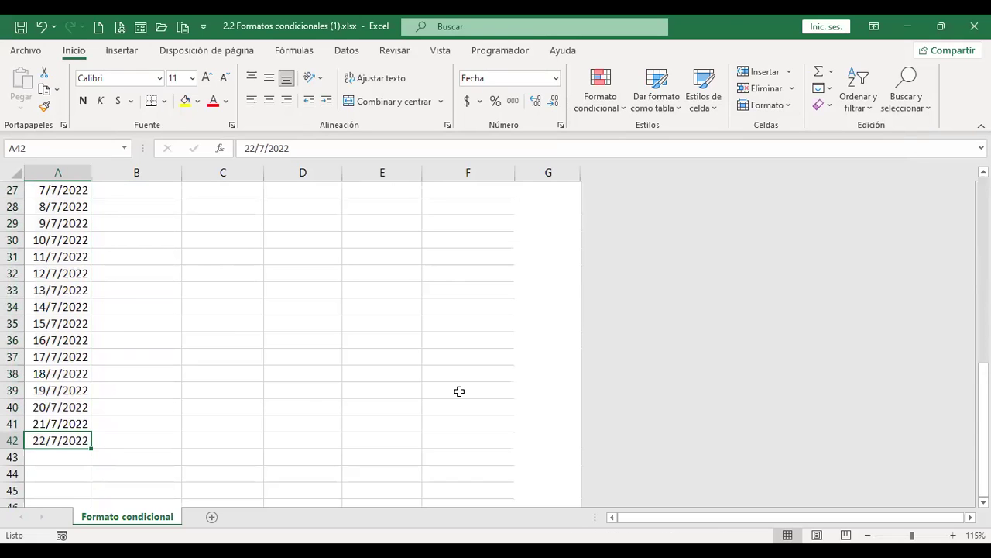
text(22/8/2022)
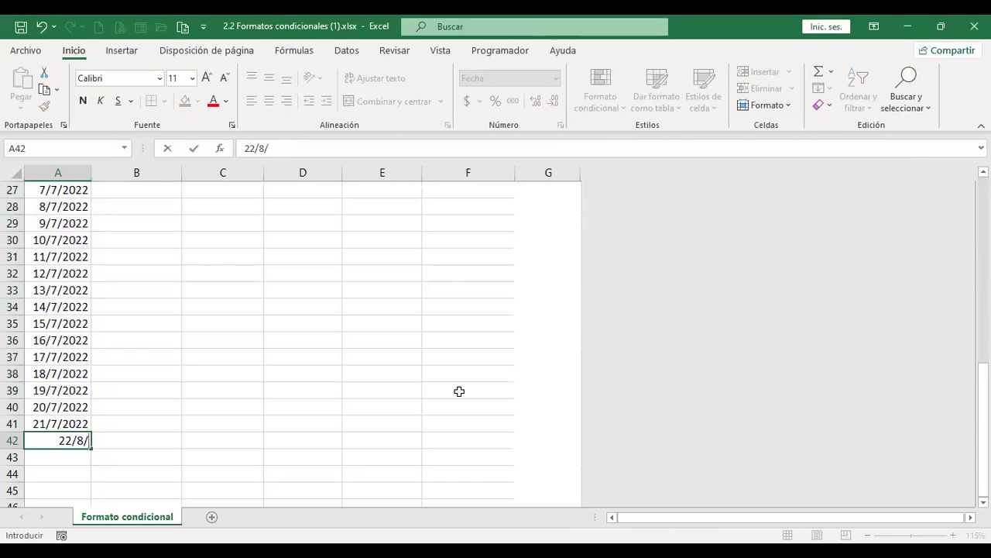
key(Return)
Select the date column from A3 down to A42
scroll(197, 338, up, 9)
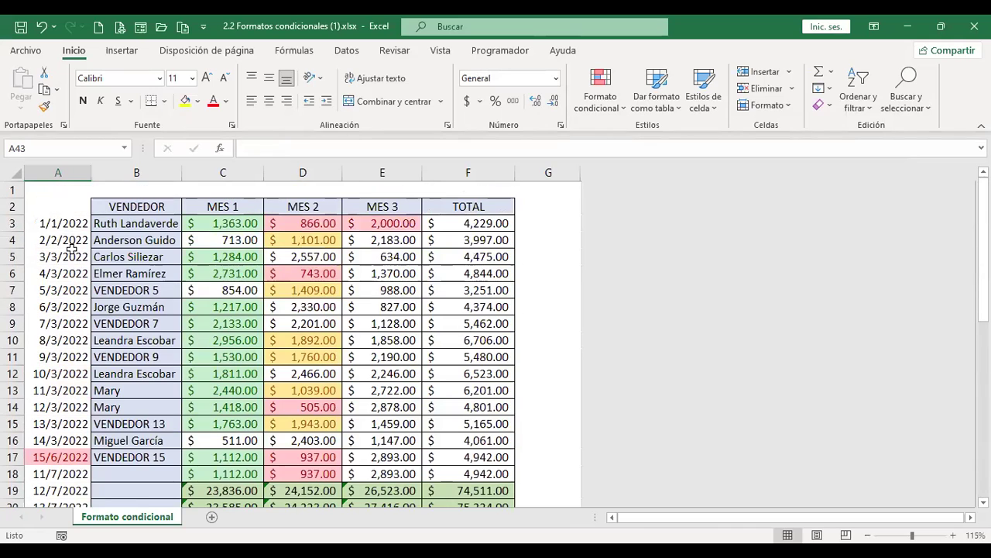
click(58, 224)
key(ctrl+shift+End)
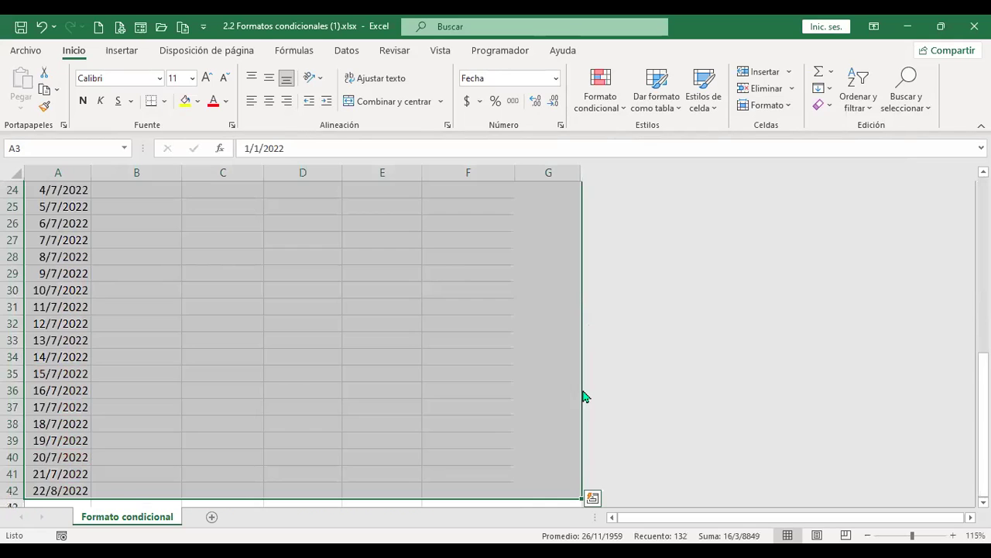
scroll(73, 352, down, 2)
scroll(73, 352, up, 10)
click(75, 223)
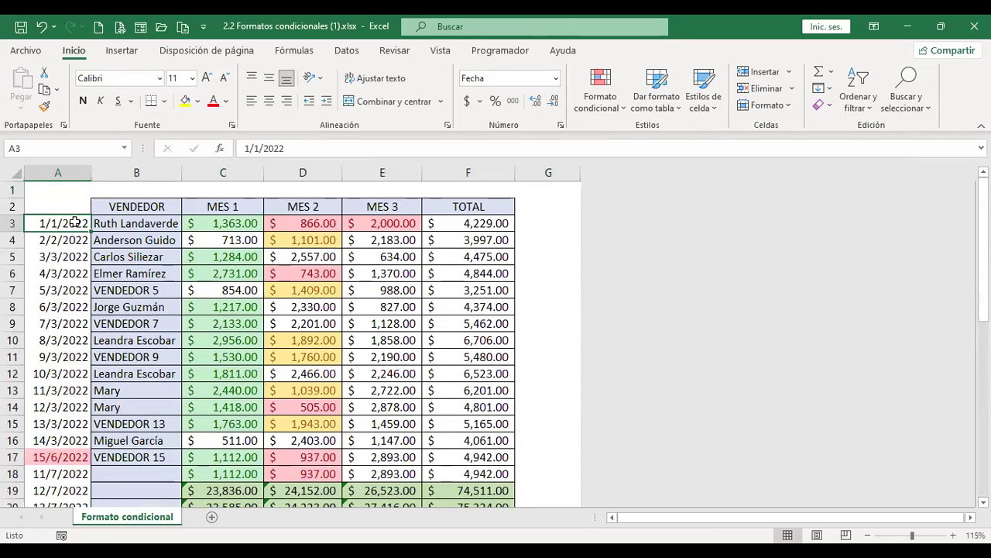
key(ctrl+shift+Down)
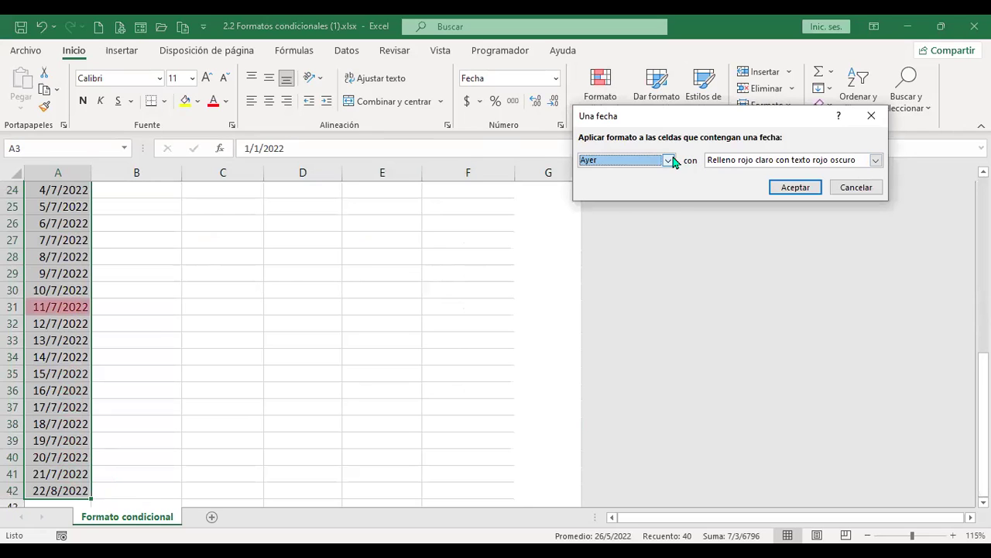
click(667, 159)
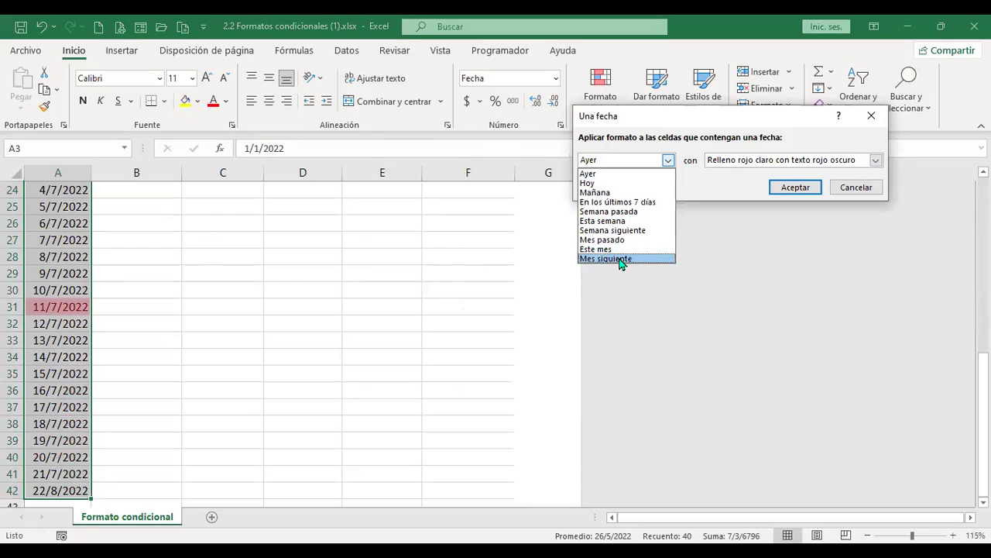
click(619, 259)
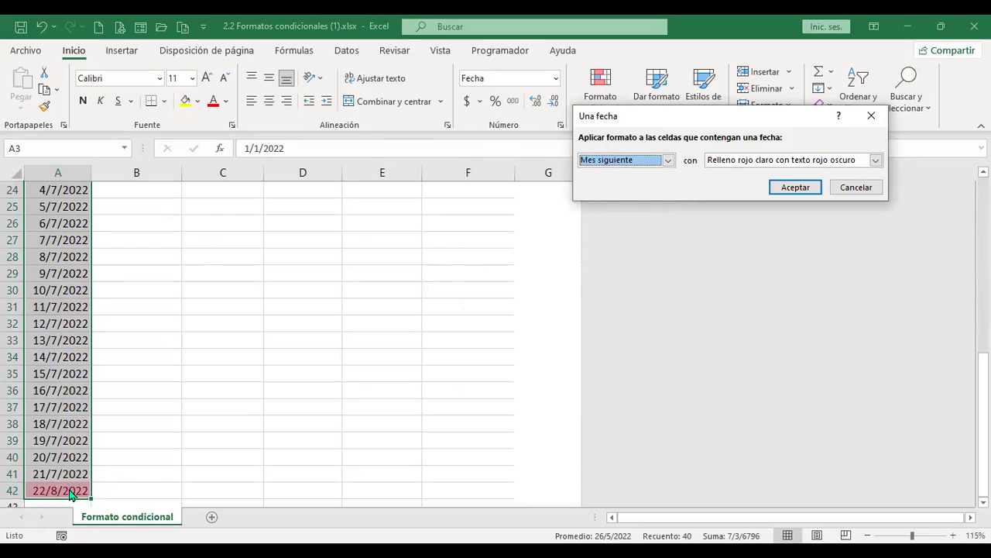
click(667, 160)
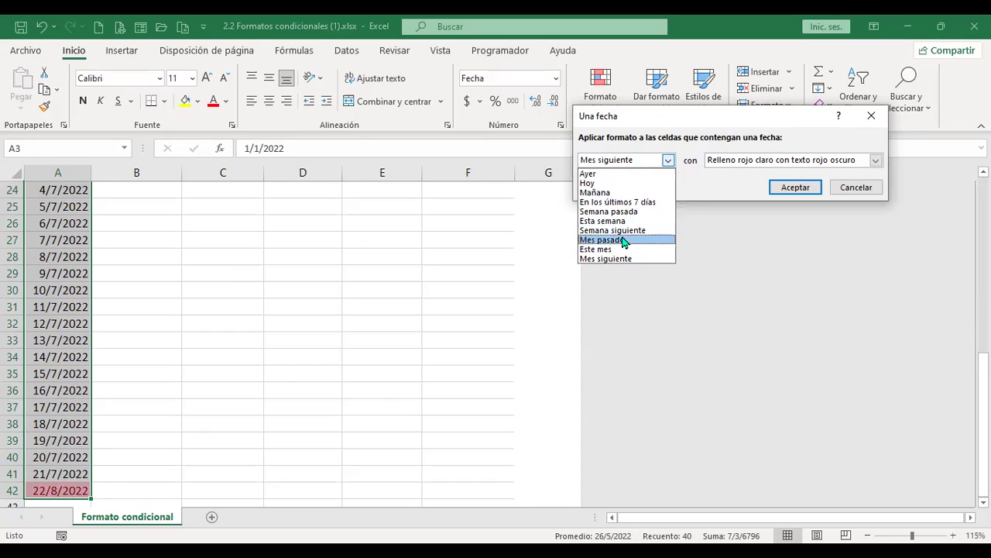
click(866, 191)
click(866, 194)
click(557, 78)
click(556, 78)
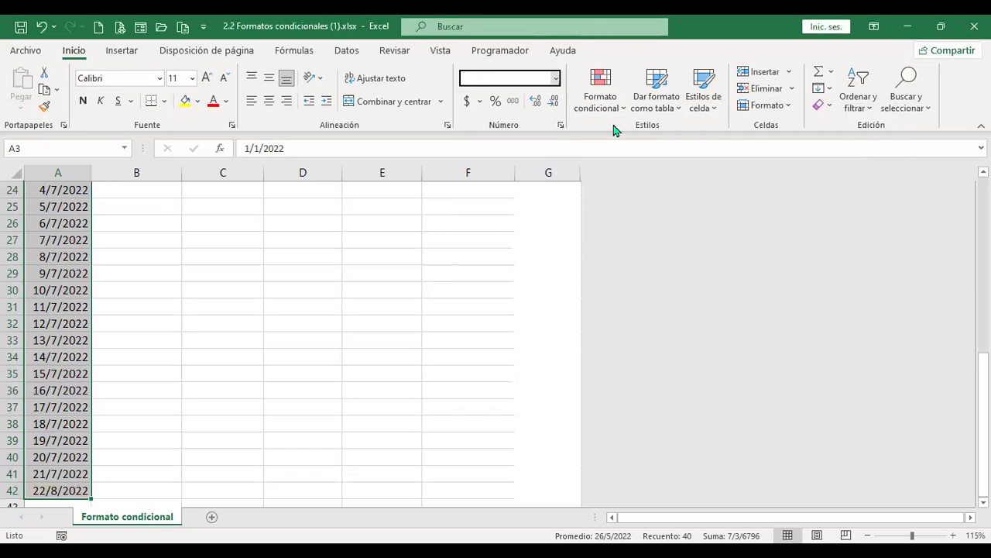
Shade duplicate dates 11/7, 12/7 and 13/7/2022 with yellow fill and dark yellow text
click(601, 101)
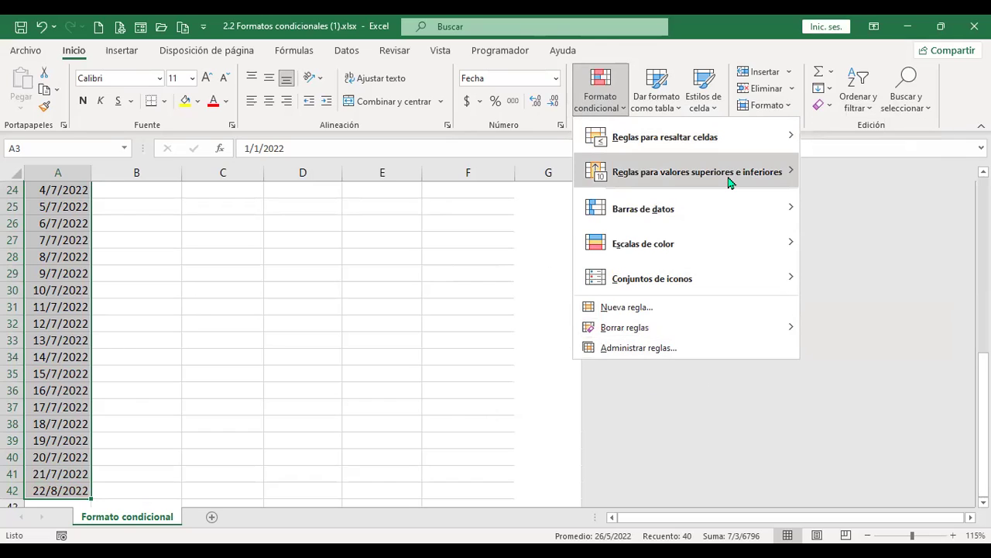
mouse_move(729, 182)
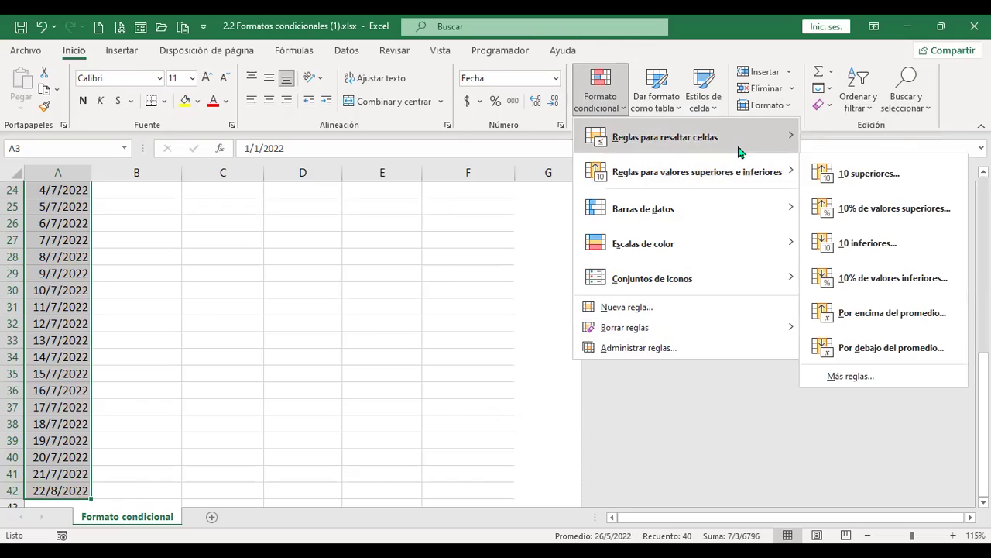
mouse_move(740, 152)
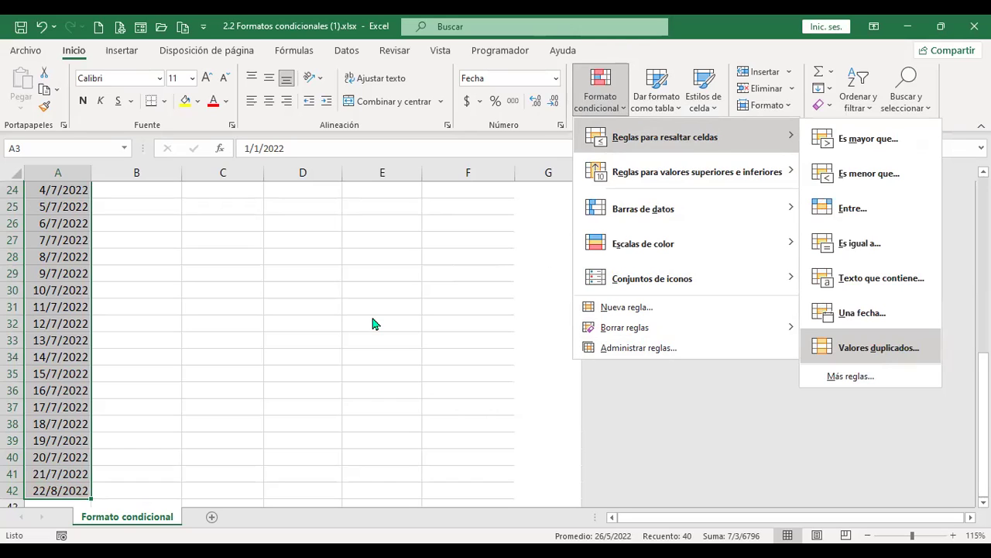
key(Return)
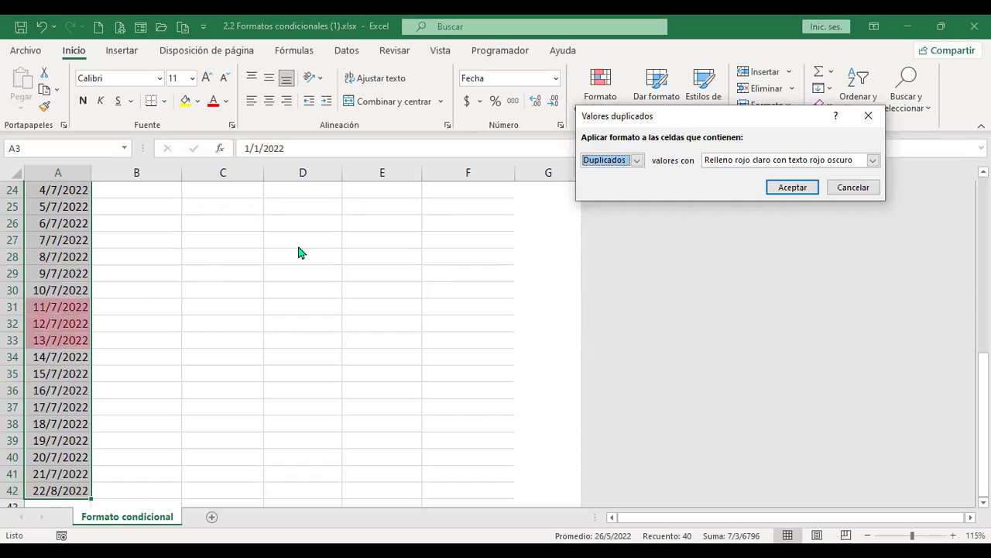
click(873, 161)
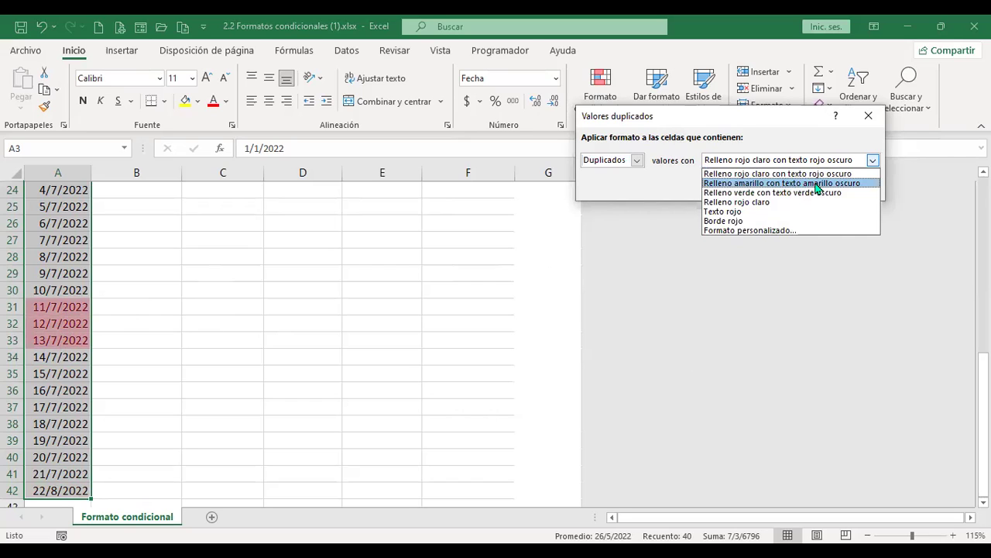
click(817, 184)
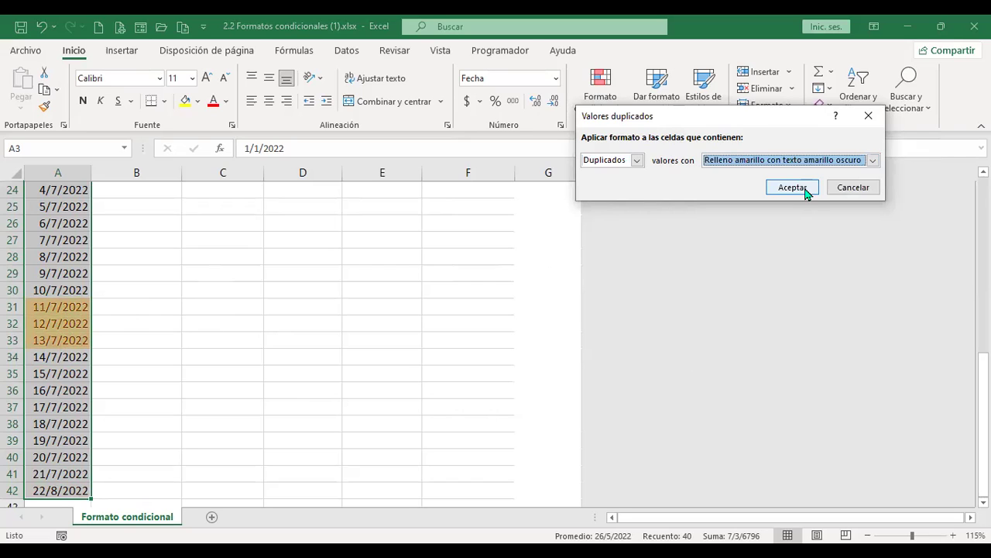
click(792, 187)
scroll(62, 340, up, 1)
scroll(62, 340, up, 4)
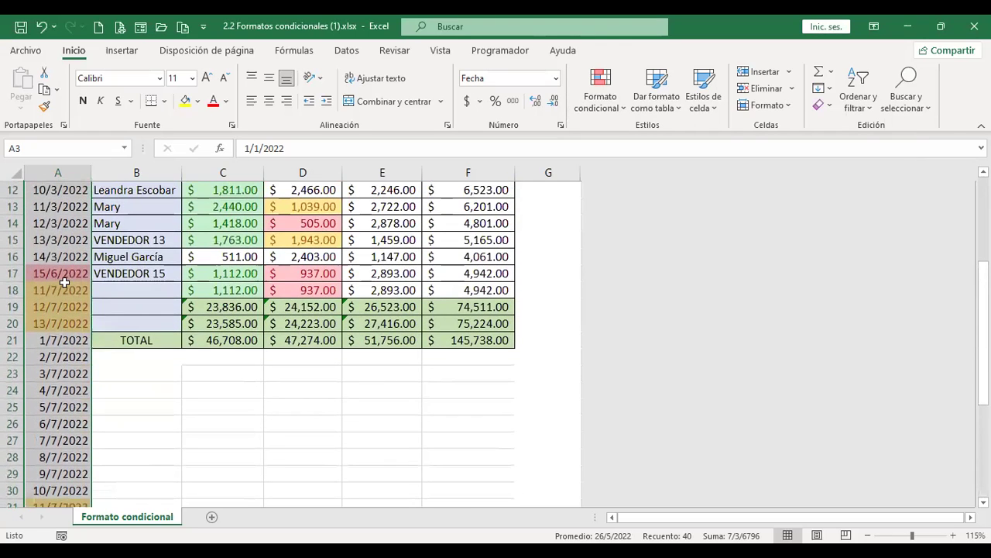
scroll(61, 316, down, 3)
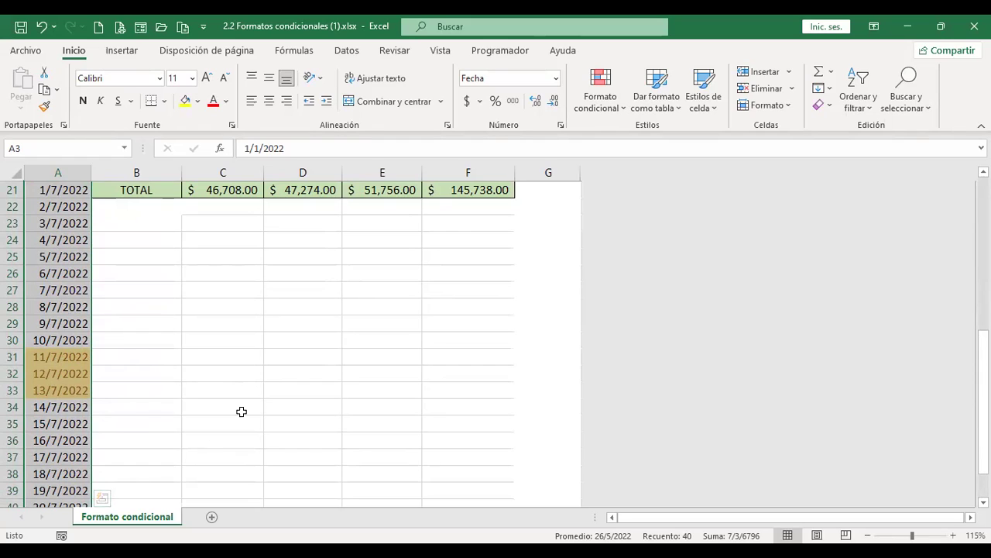
scroll(71, 387, up, 1)
scroll(70, 389, up, 1)
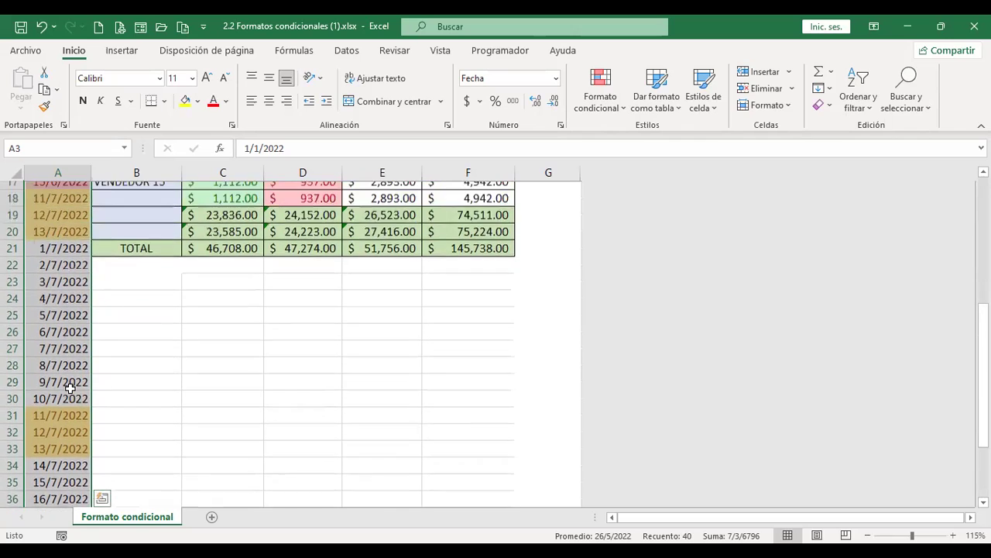
scroll(70, 390, up, 1)
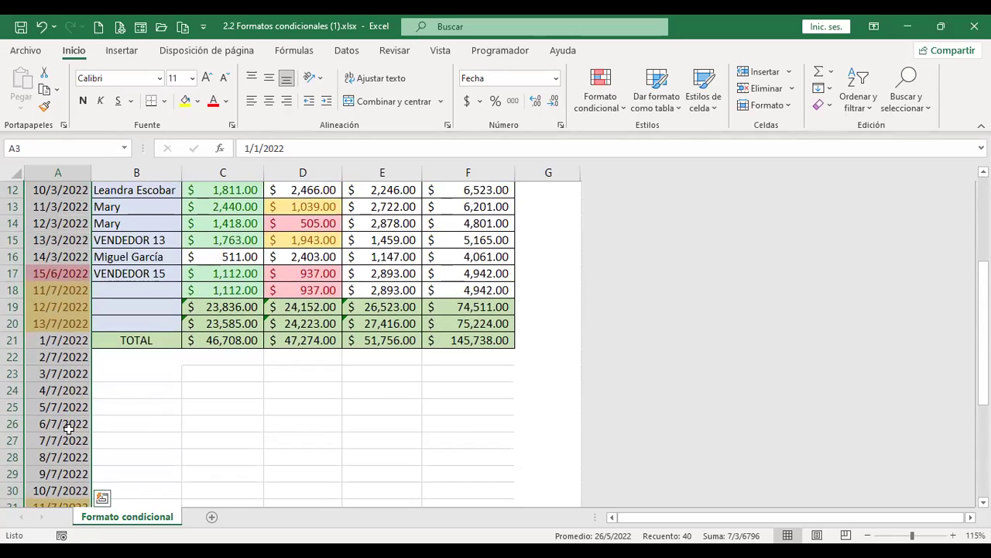
scroll(55, 437, up, 3)
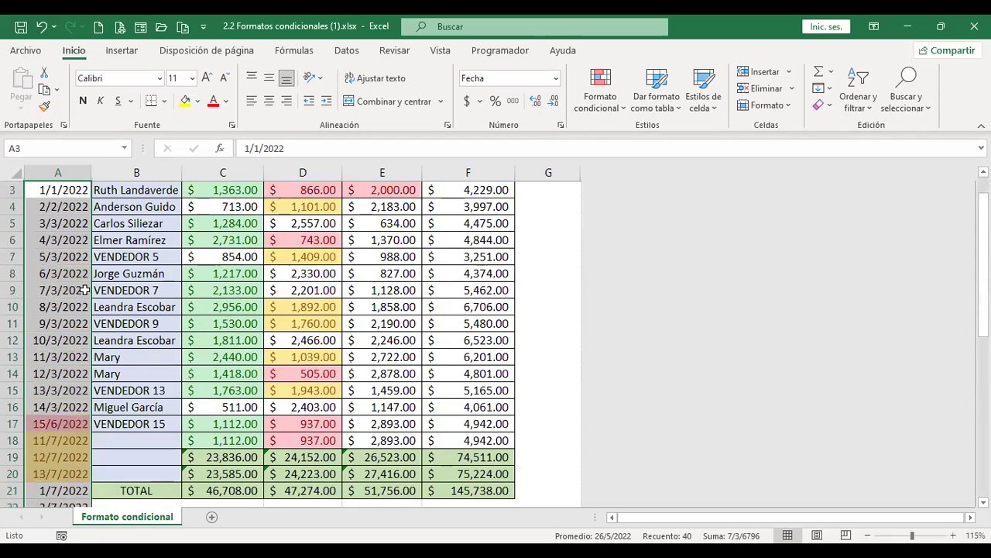
scroll(85, 292, up, 1)
mouse_move(124, 222)
mouse_down()
mouse_move(465, 341)
mouse_move(485, 427)
mouse_up()
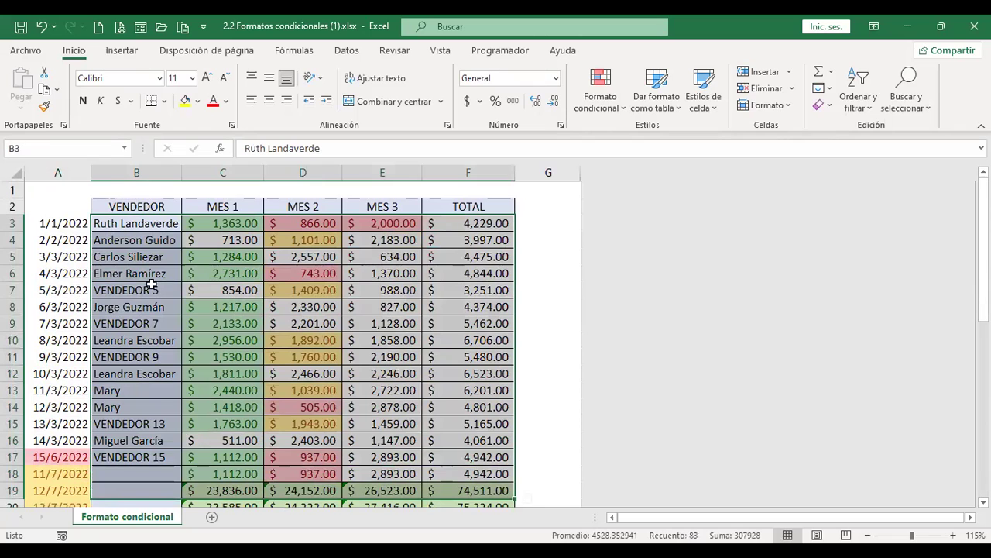
click(140, 323)
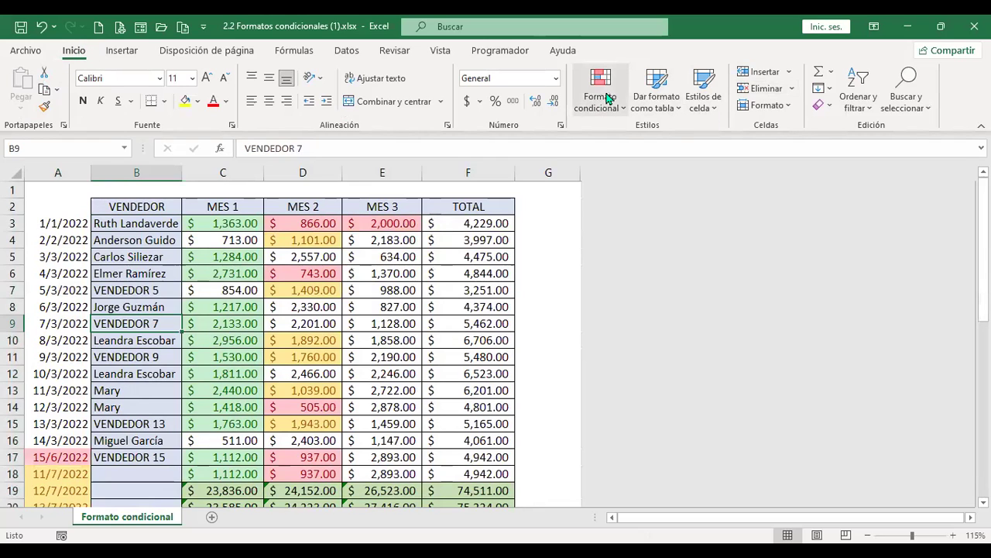
mouse_move(666, 138)
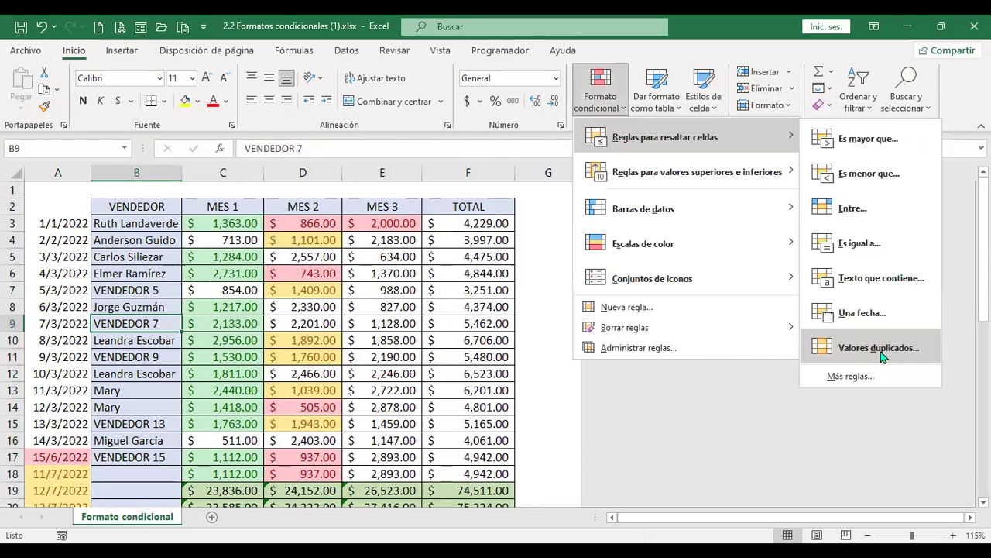
click(881, 350)
click(638, 161)
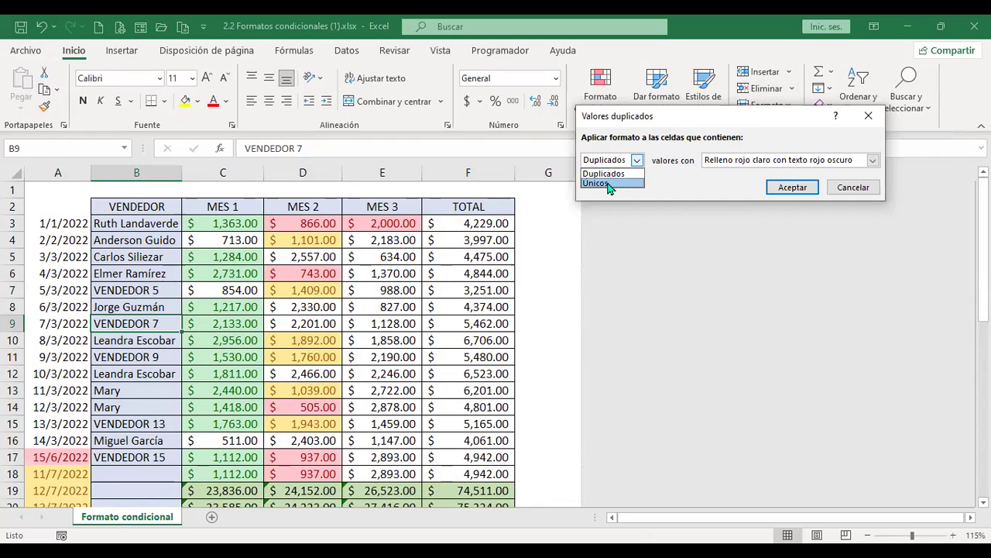
click(743, 192)
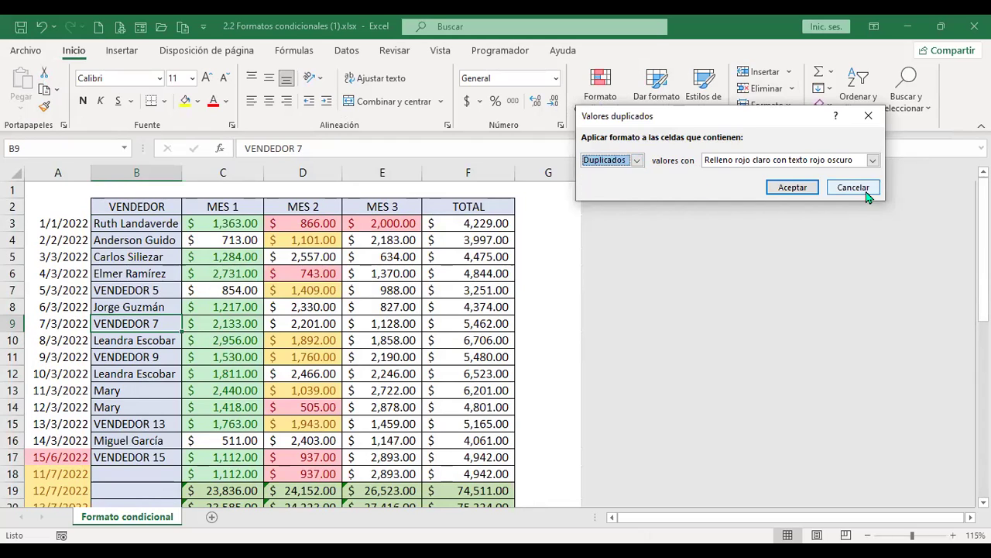
click(867, 194)
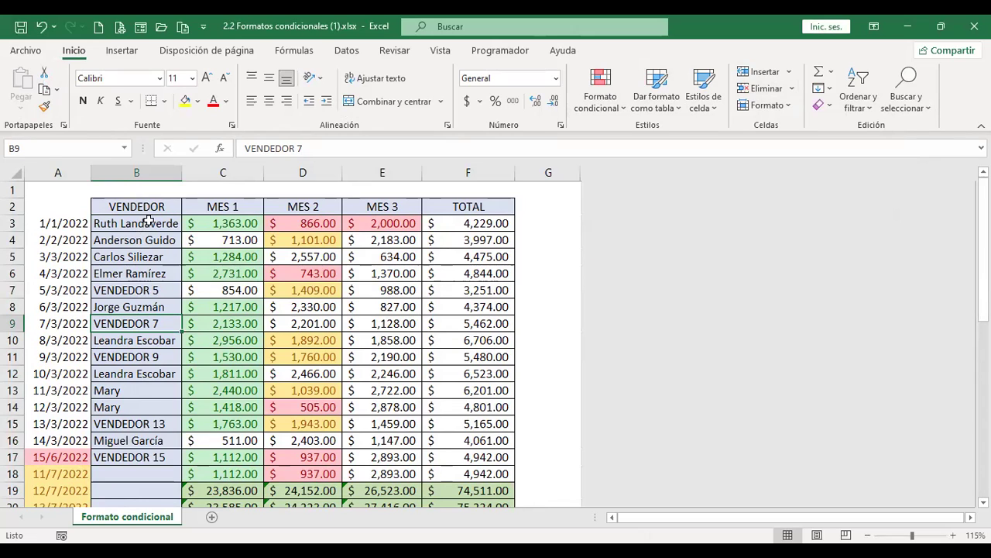
drag(147, 223, 144, 460)
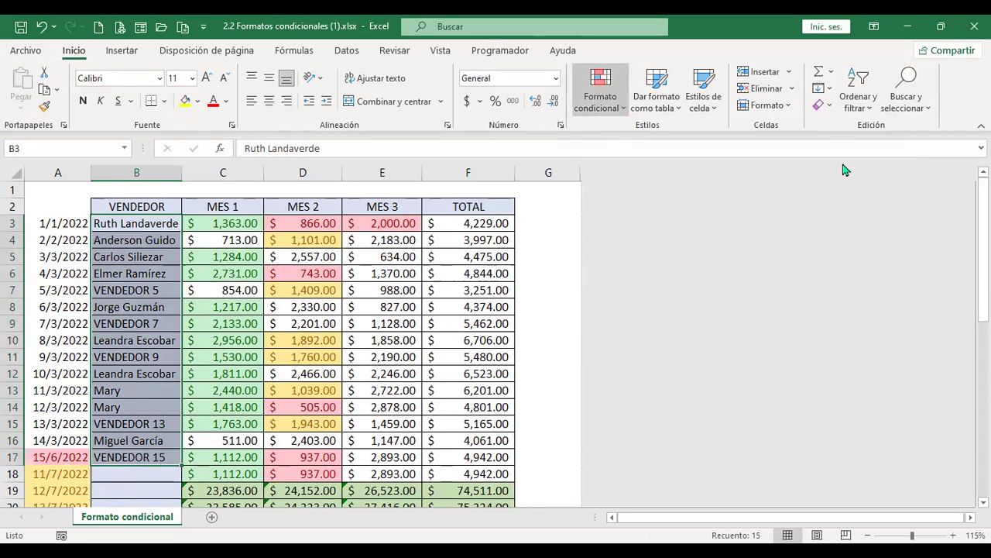
click(600, 99)
mouse_move(666, 137)
click(880, 359)
click(637, 159)
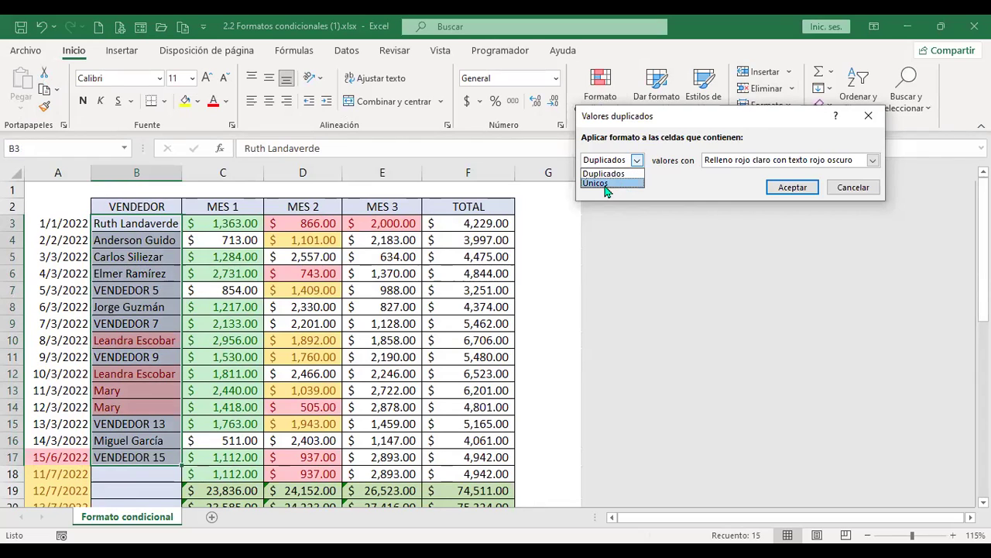
click(608, 186)
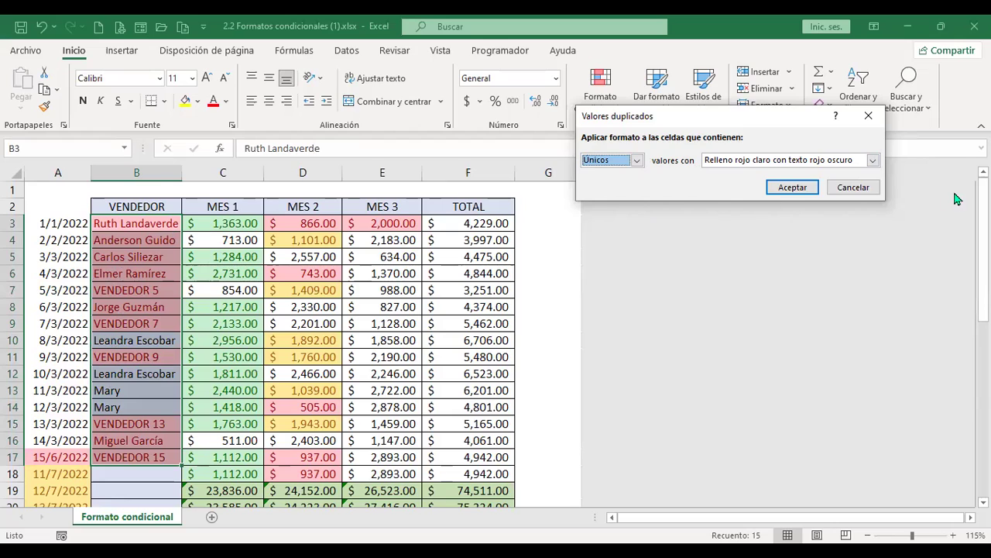
click(857, 189)
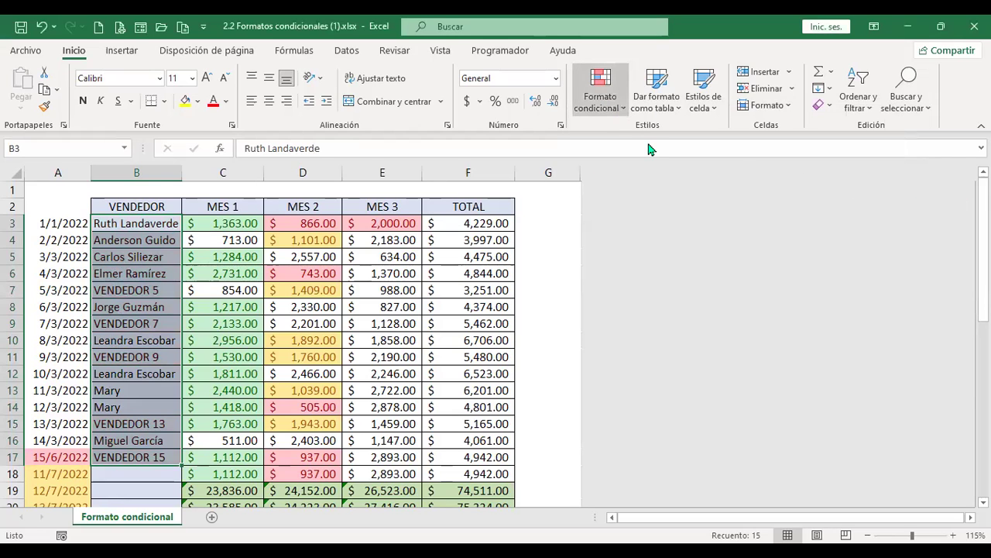
click(600, 89)
mouse_move(664, 138)
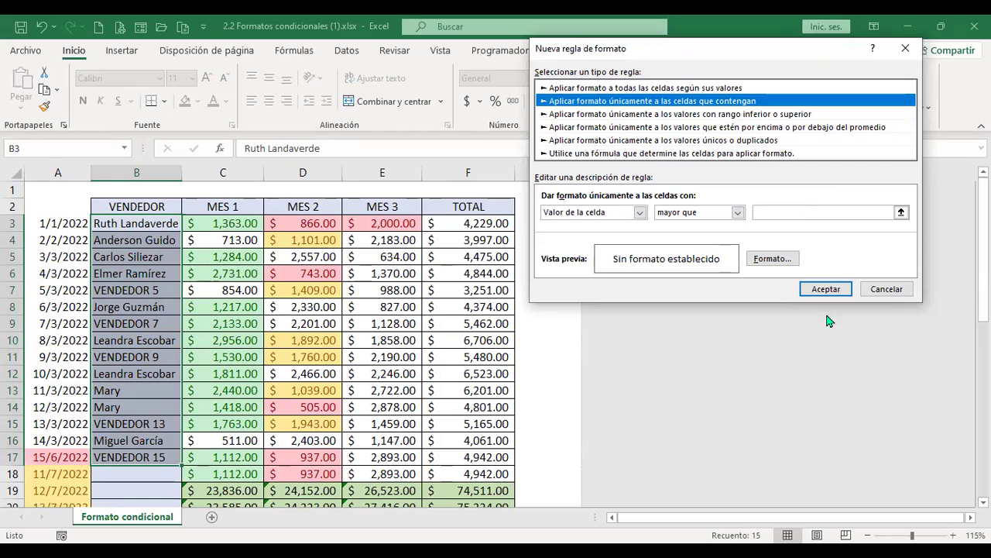
click(886, 289)
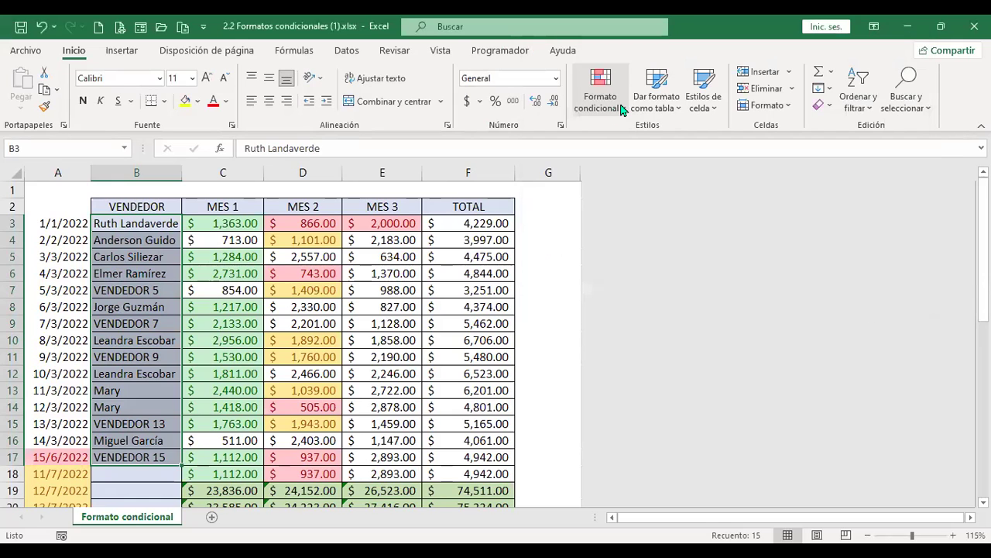
click(600, 91)
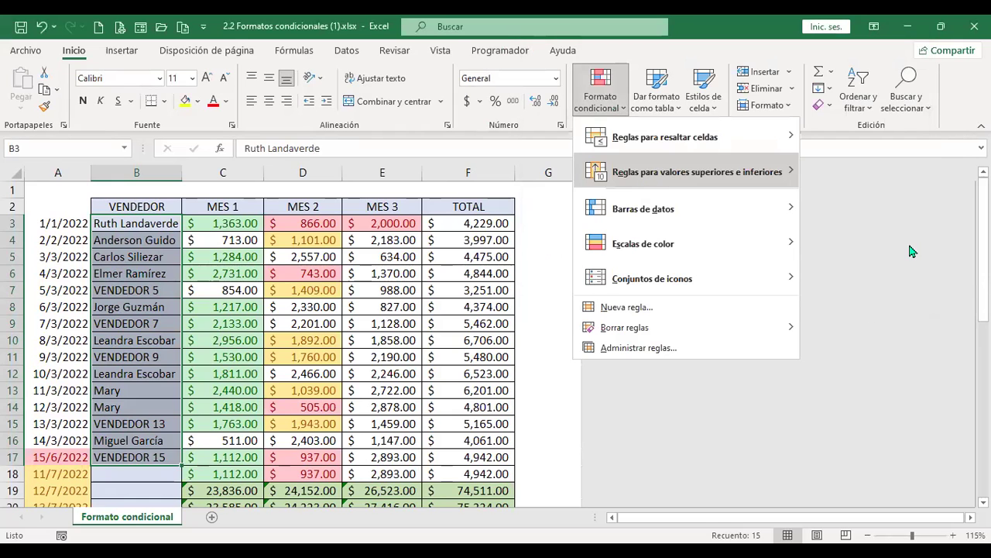
mouse_move(644, 180)
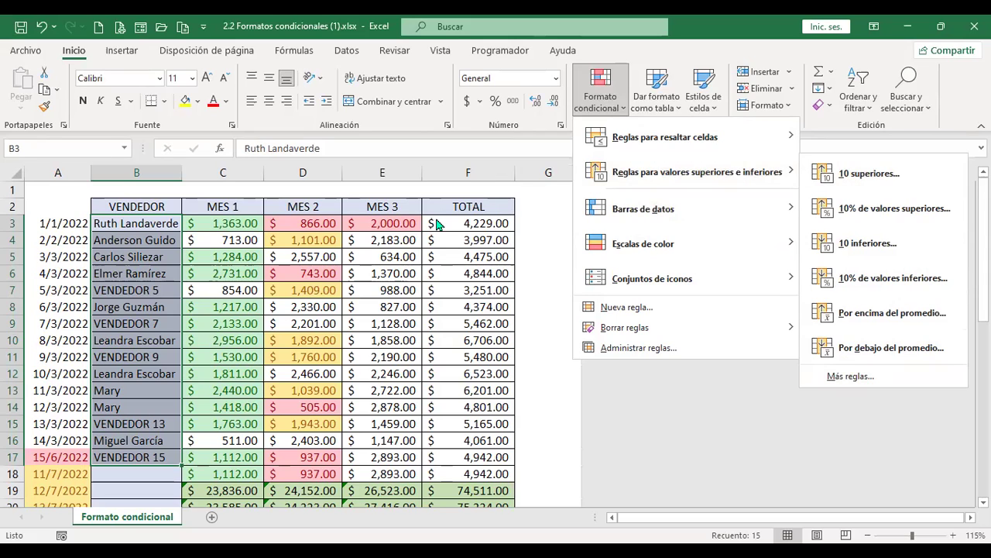
click(477, 223)
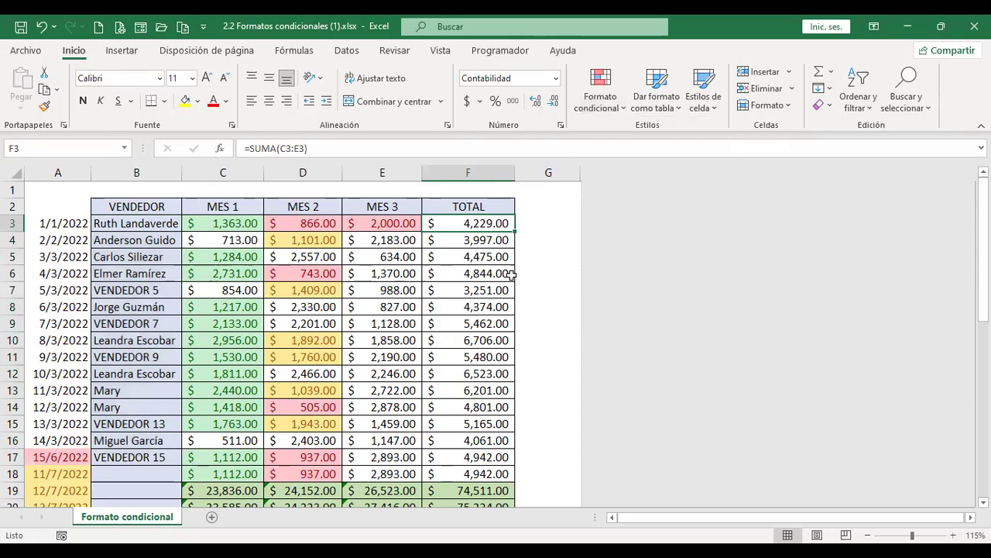
Select and inspect the TOTAL values F3 to F20, then clear the selection
scroll(496, 280, down, 2)
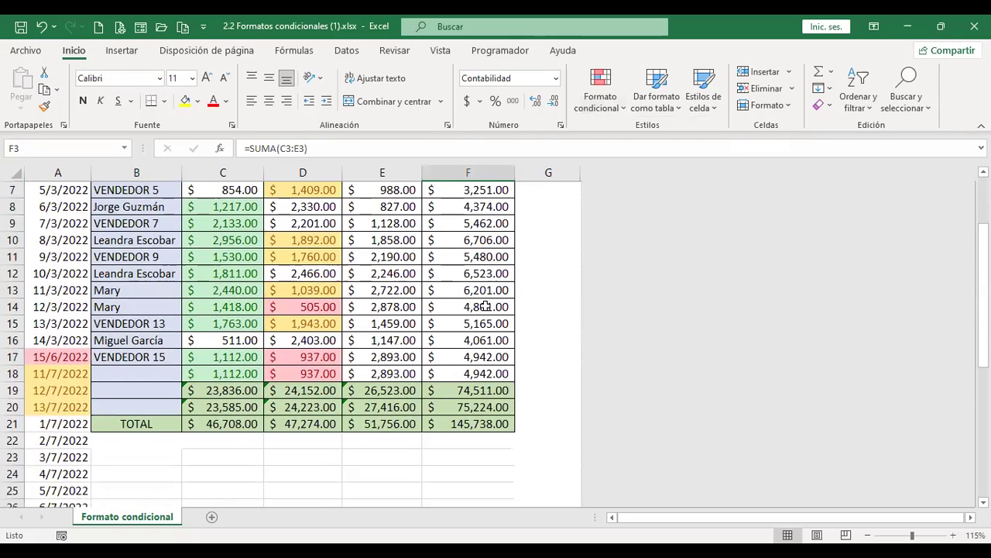
shift+click(491, 403)
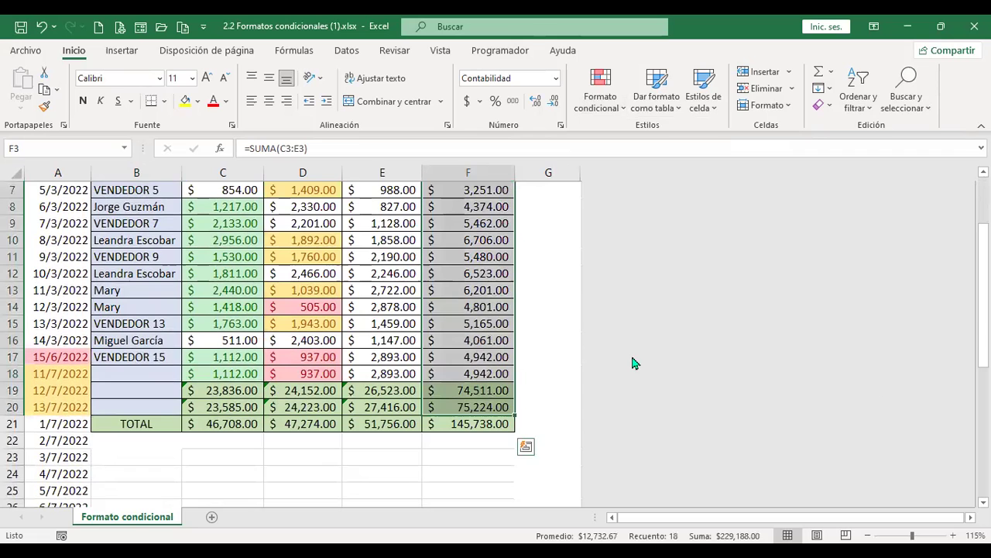
scroll(560, 327, up, 1)
scroll(560, 327, up, 1)
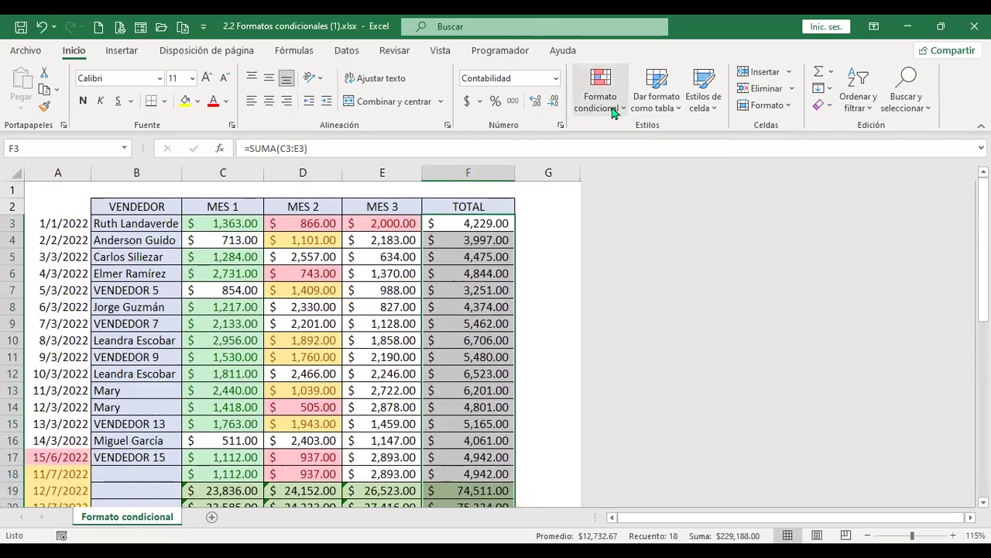
click(601, 93)
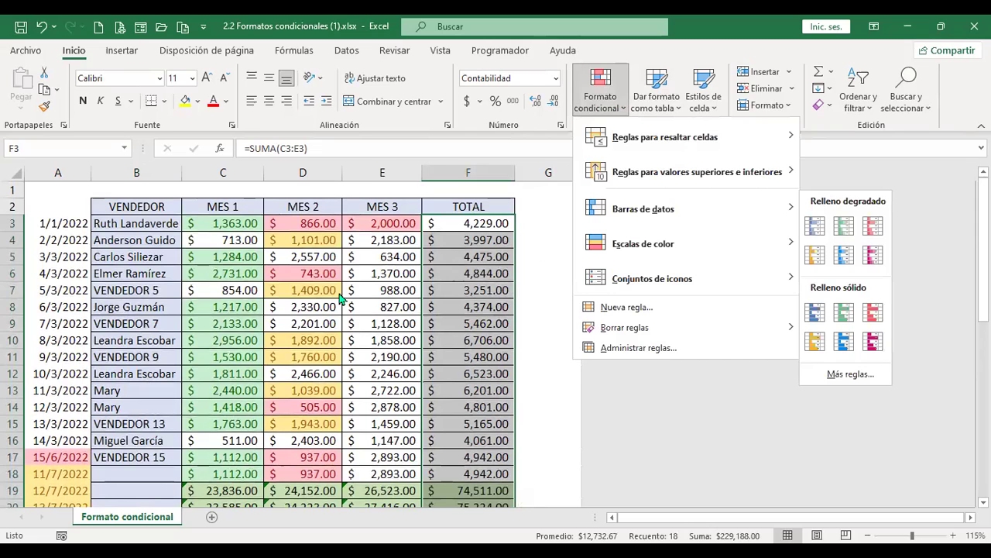
click(481, 357)
scroll(478, 387, down, 2)
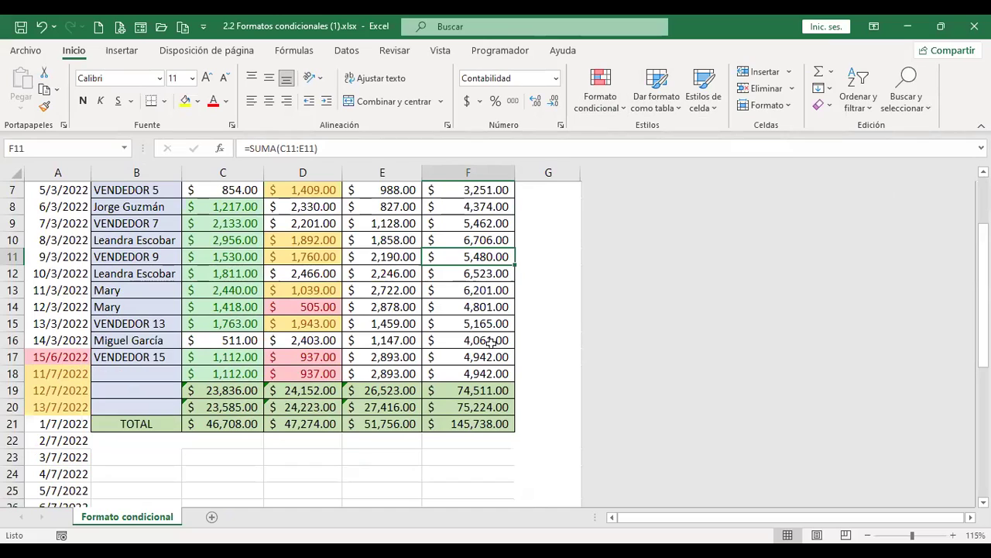
click(485, 385)
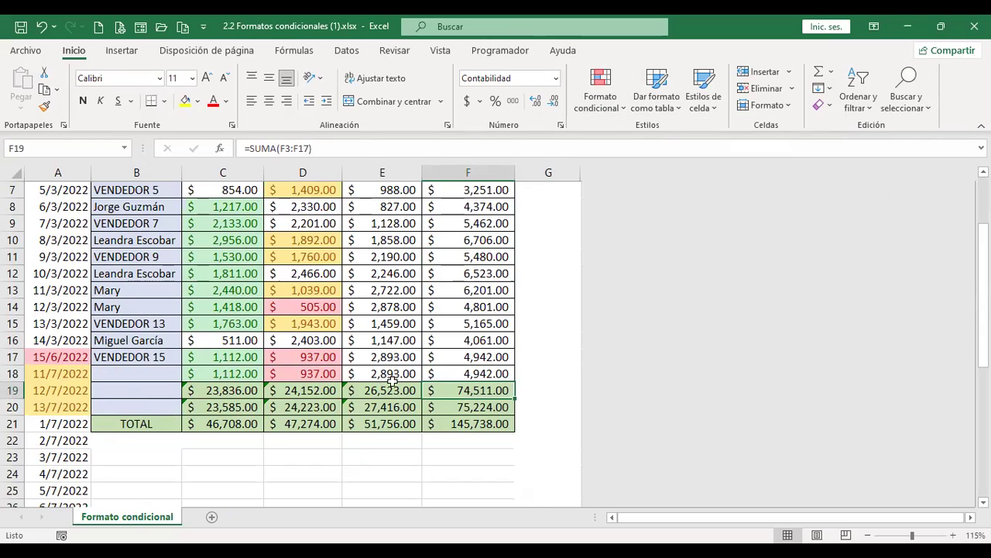
drag(469, 370, 469, 206)
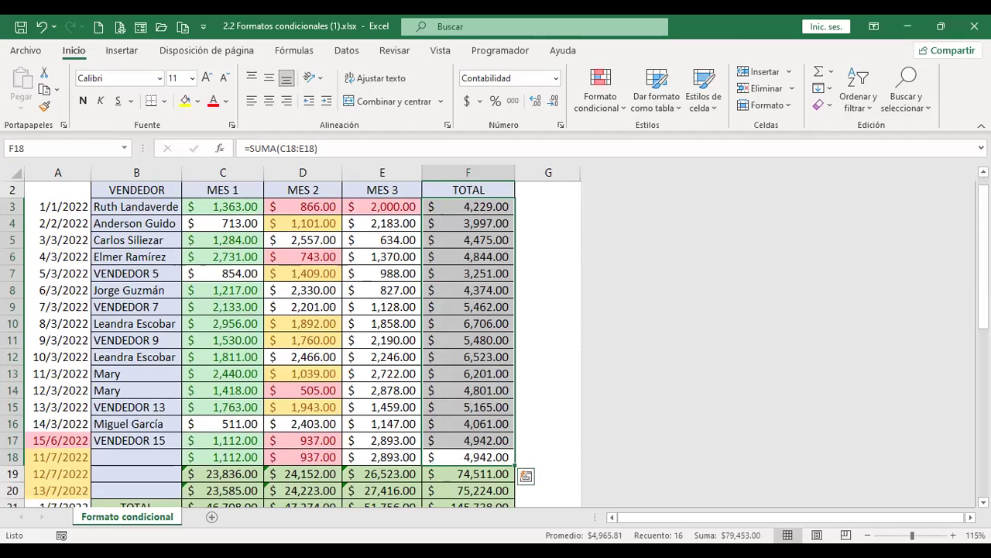
click(495, 390)
scroll(495, 390, down, 2)
Replace the F19 and F20 sums with fixed values 3,000 and 4,000
click(468, 374)
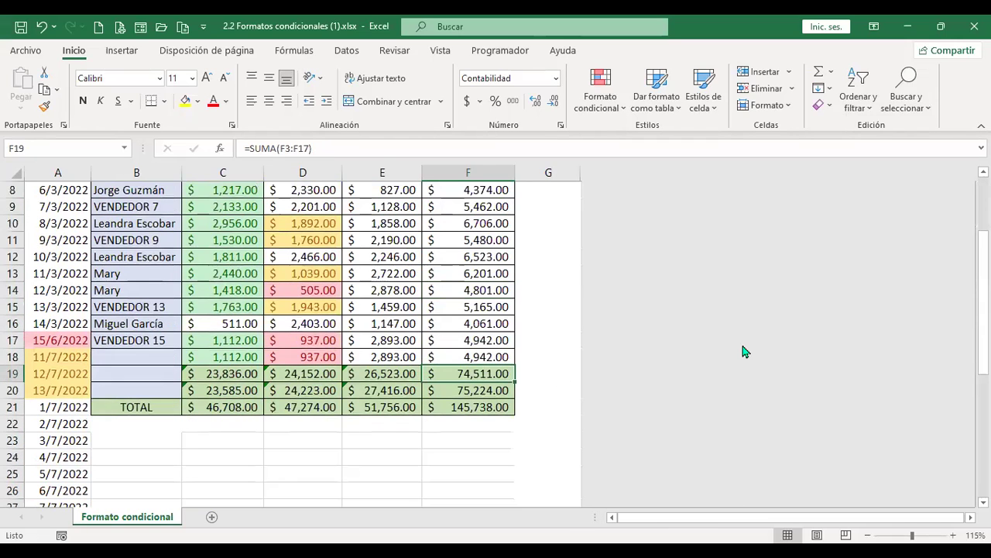
text(3,00)
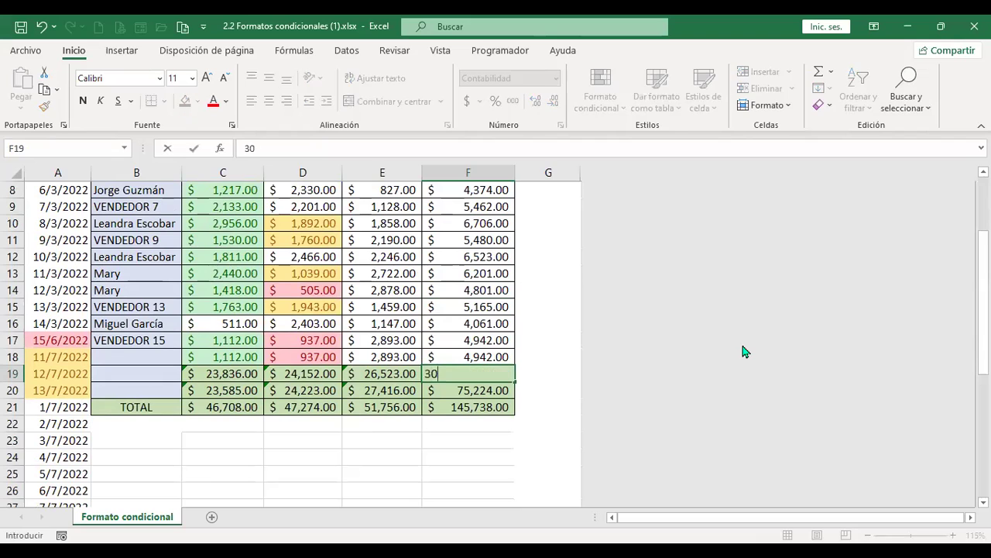
text(0)
key(Return)
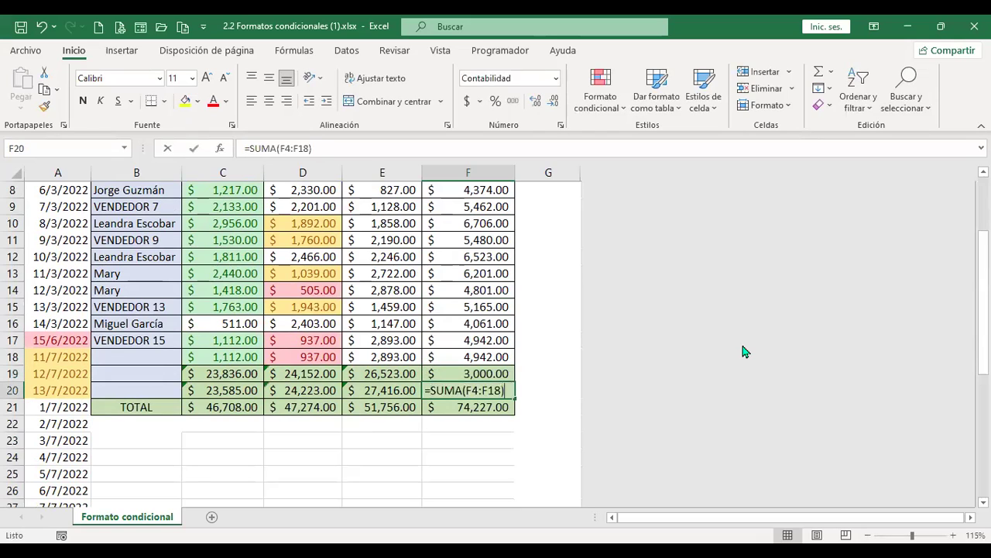
text(4000)
key(Return)
key(Up)
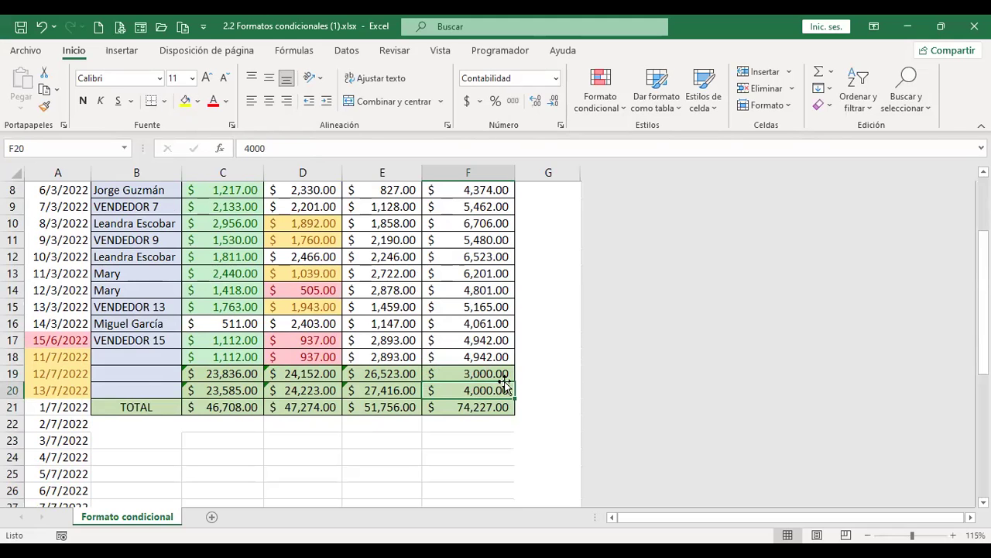
Select the TOTAL values F3 to F20
scroll(503, 374, up, 2)
scroll(503, 373, up, 1)
shift+click(473, 223)
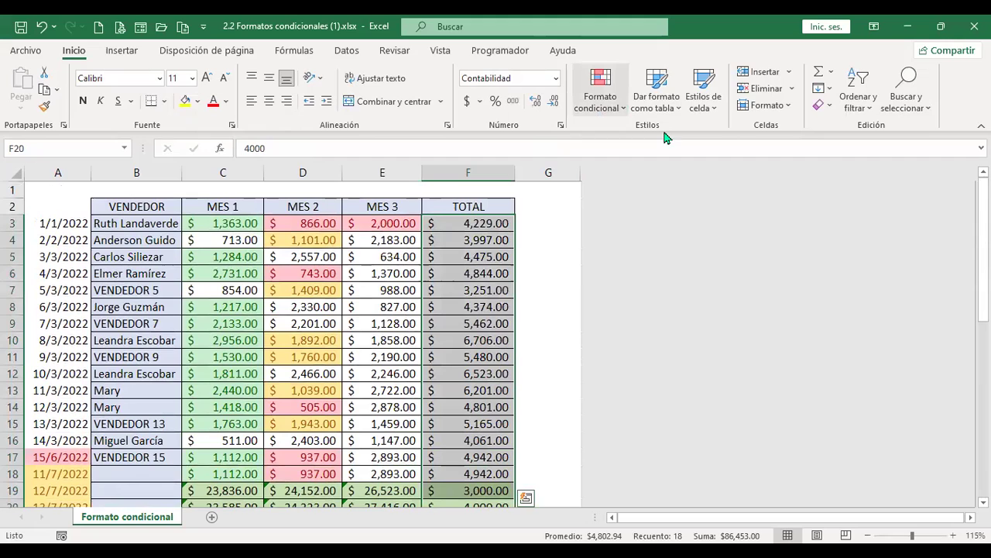
Set a top-3 rule on TOTAL, previewing 6,706.00, 6,523.00 and 6,201.00 in light red
click(600, 91)
mouse_move(697, 172)
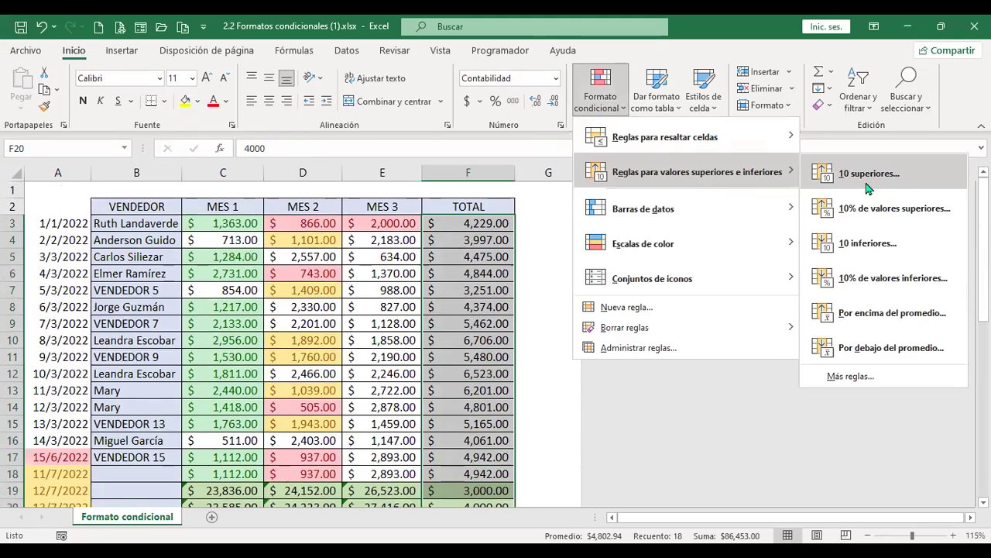
click(868, 185)
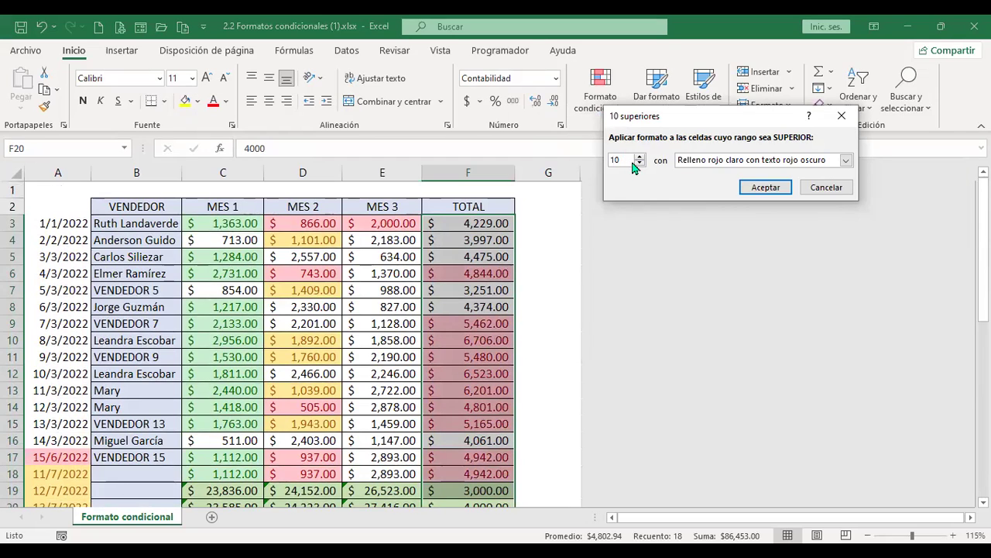
click(639, 158)
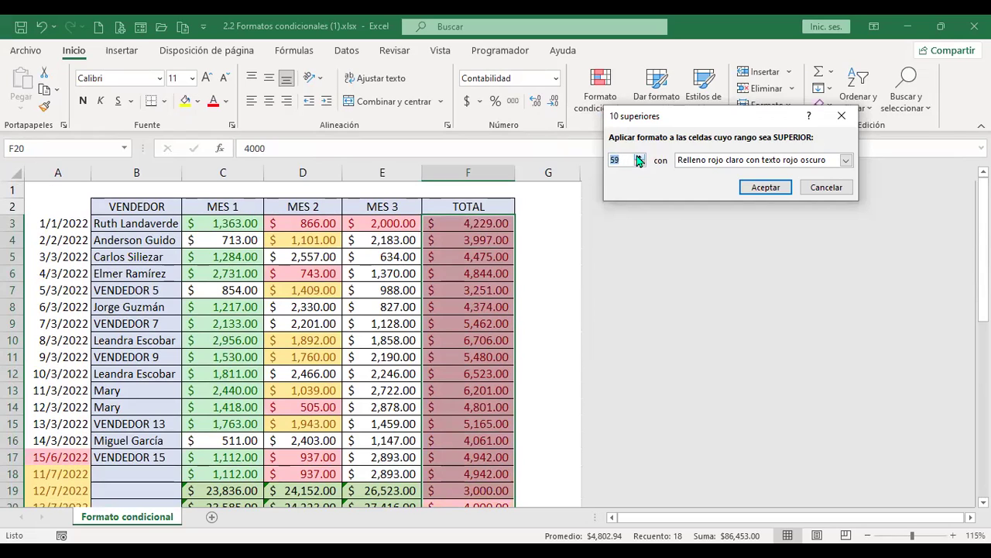
click(639, 157)
text(1)
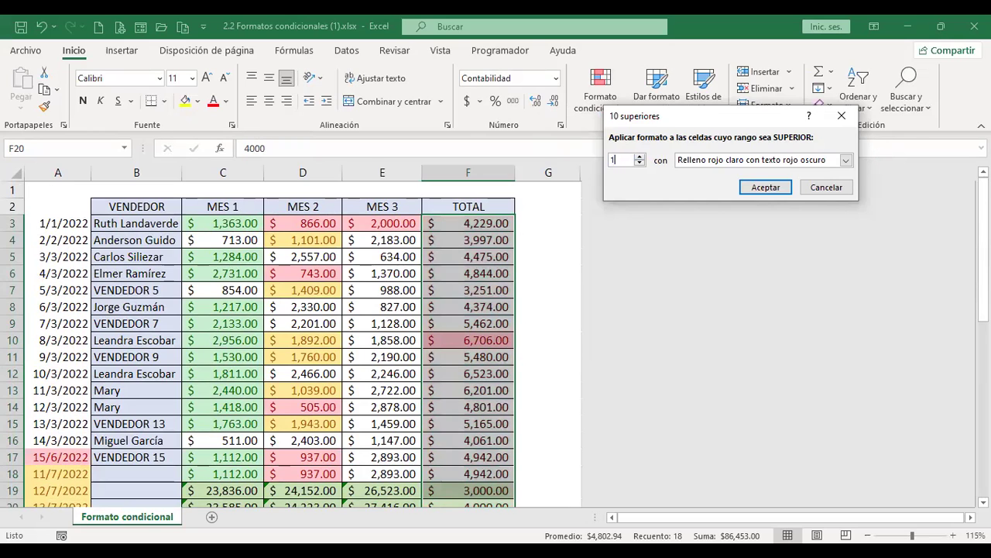
click(639, 159)
click(640, 160)
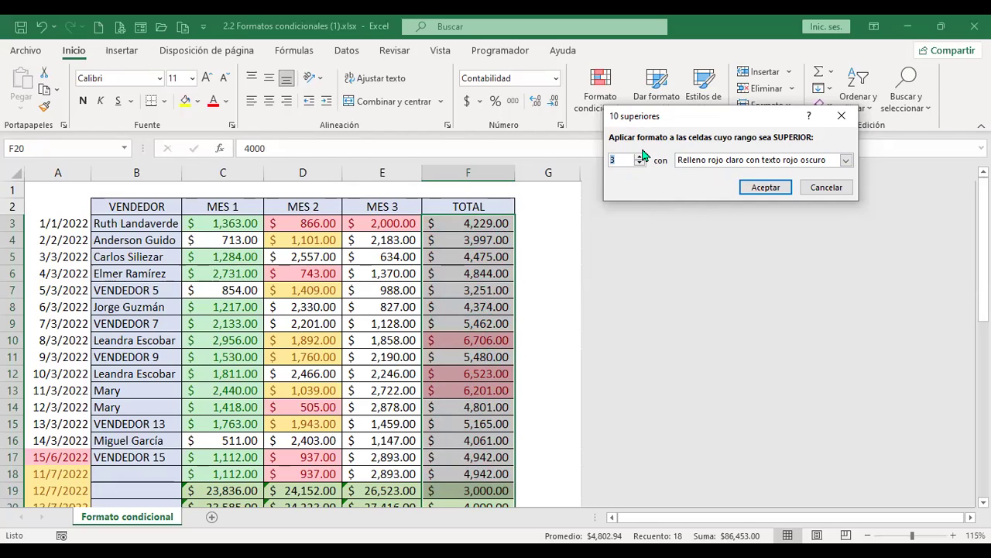
Dismiss the top-3 rule, then preview the top-10% rule on TOTAL and cancel it unapplied
click(824, 189)
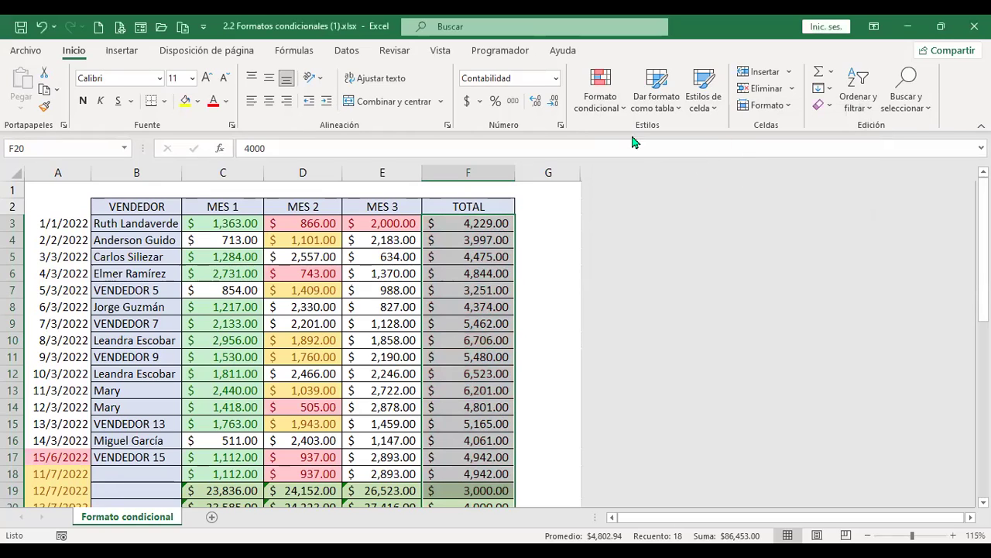
click(624, 108)
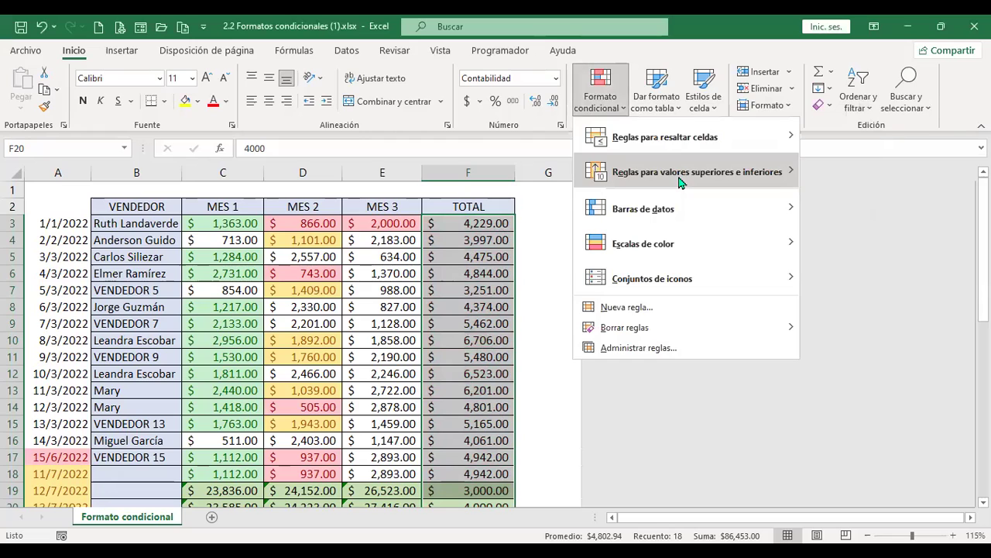
mouse_move(680, 175)
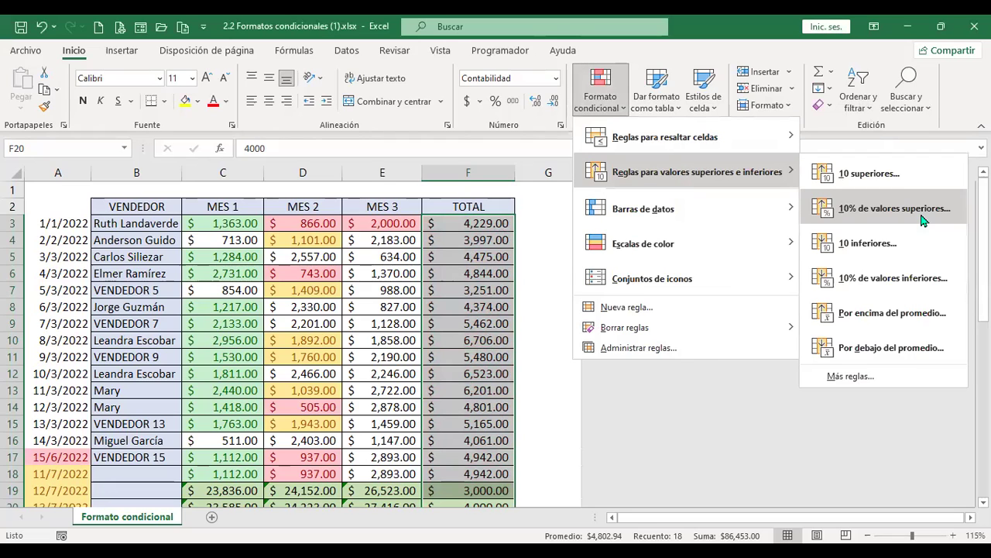
click(895, 208)
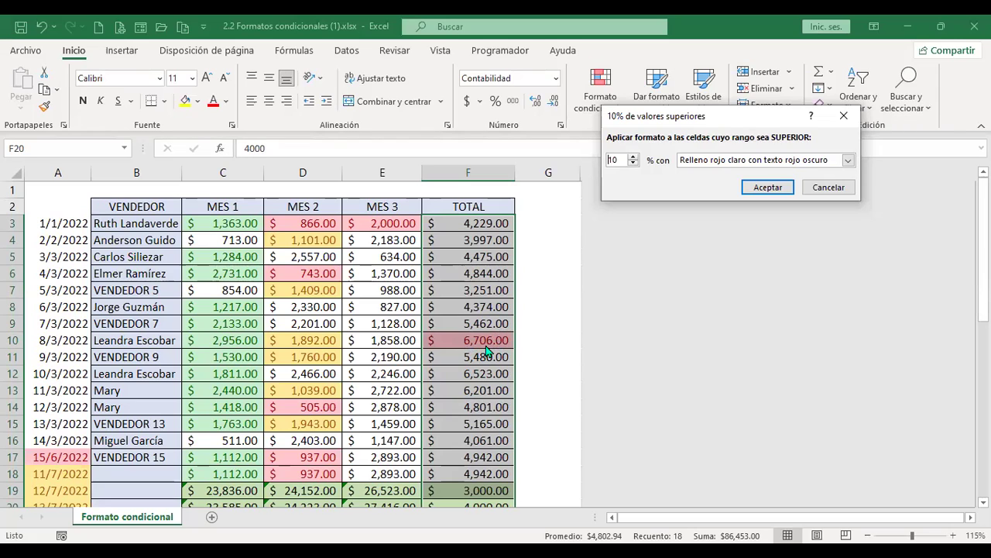
click(822, 190)
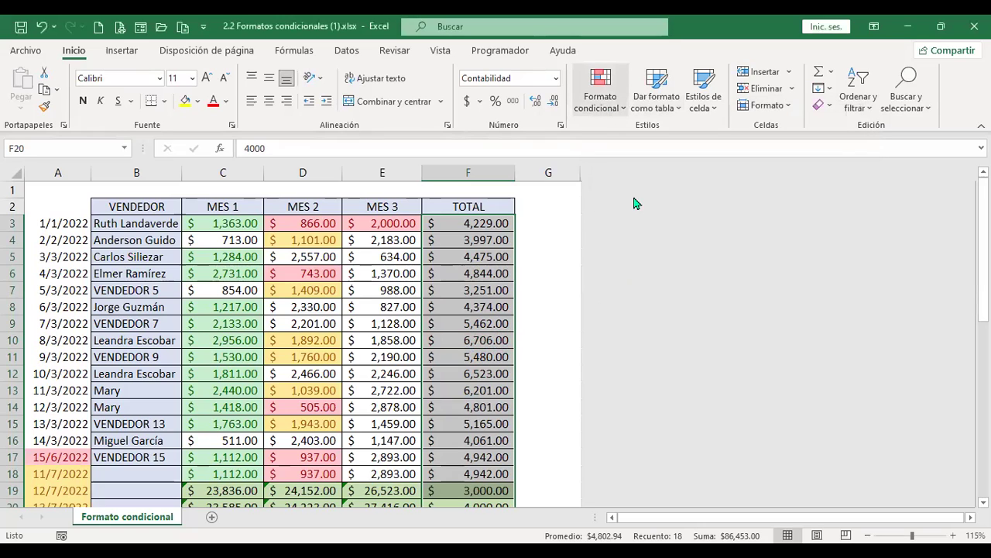
Preview a 10 inferiores rule changed to 5 lowest totals, then cancel it unapplied
click(612, 114)
mouse_move(697, 172)
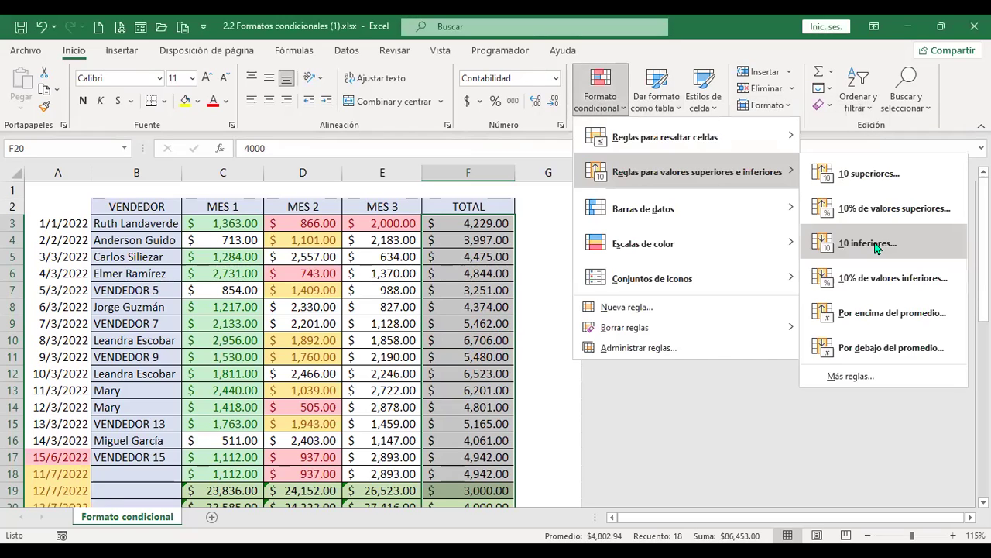
click(868, 243)
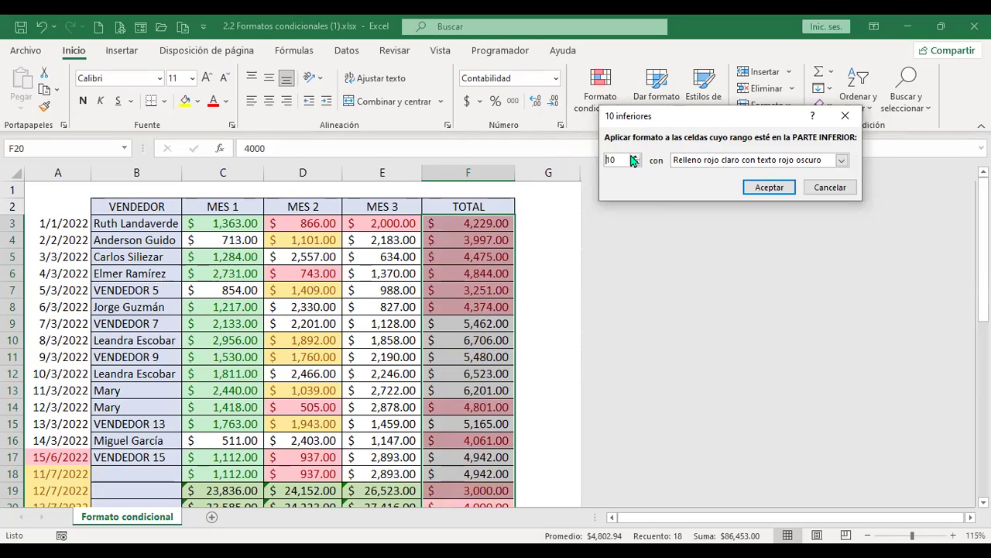
double_click(621, 161)
text(5)
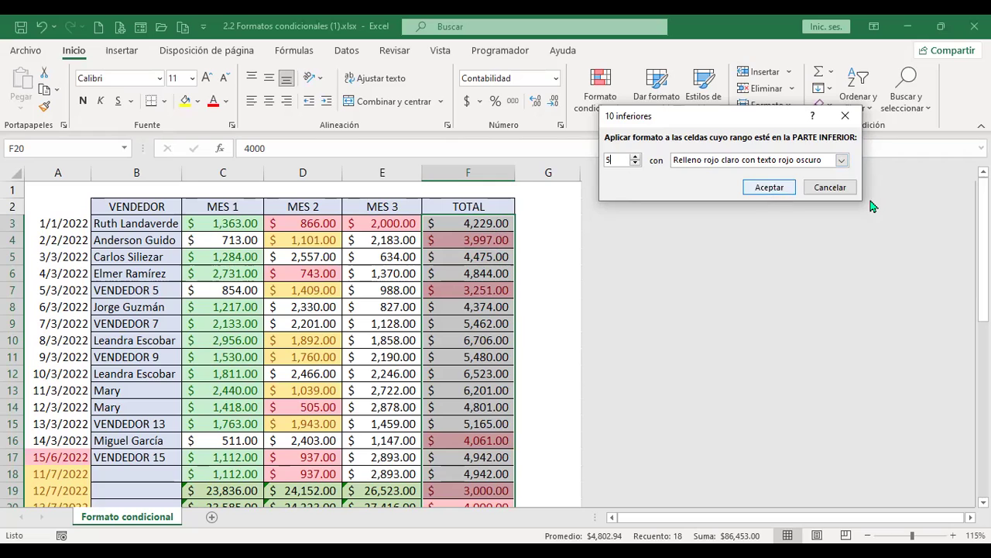
click(841, 190)
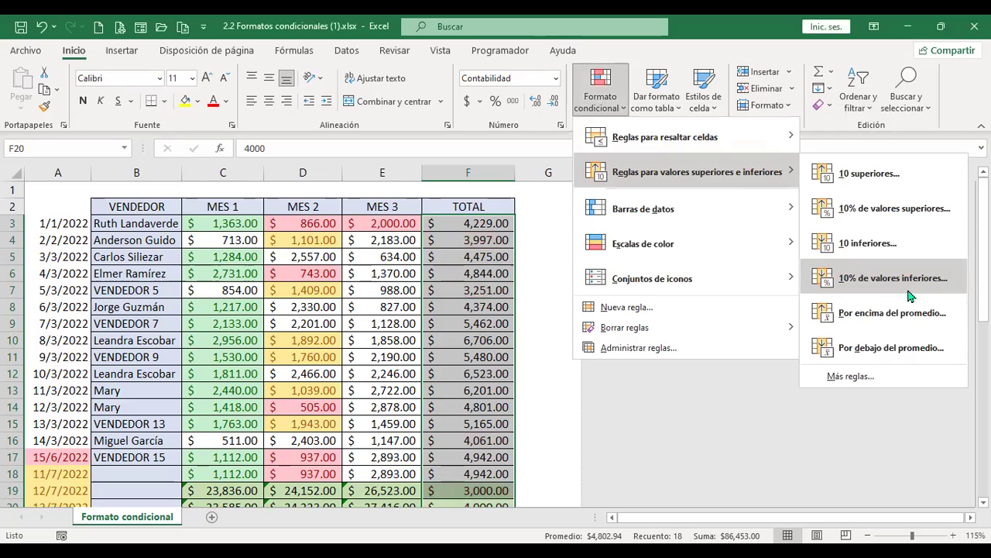
key(Return)
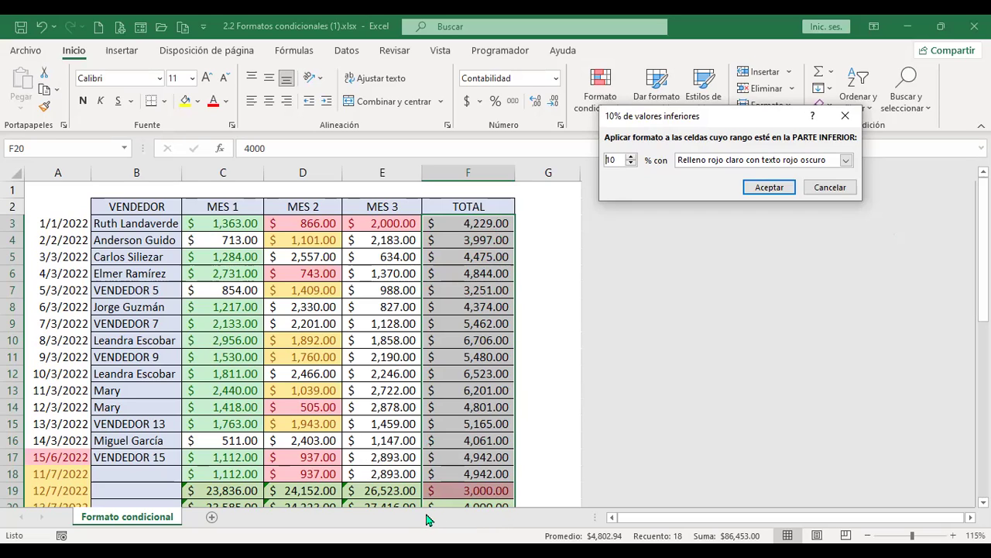
click(849, 190)
click(620, 111)
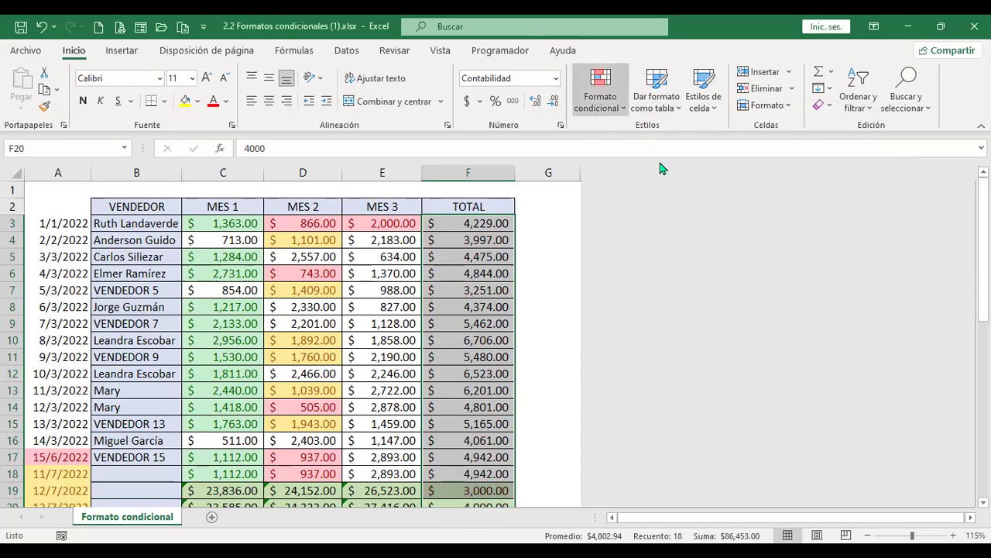
mouse_move(673, 175)
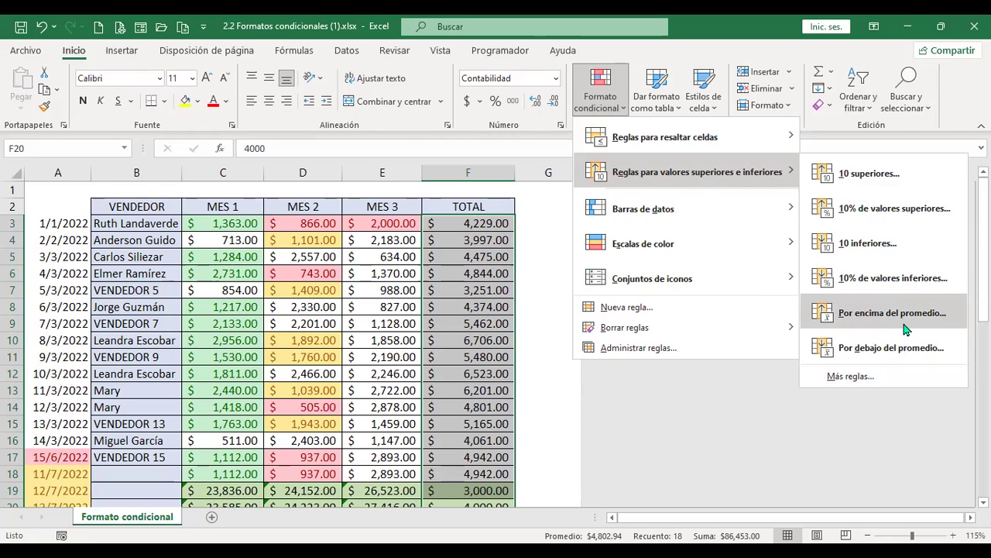
click(902, 326)
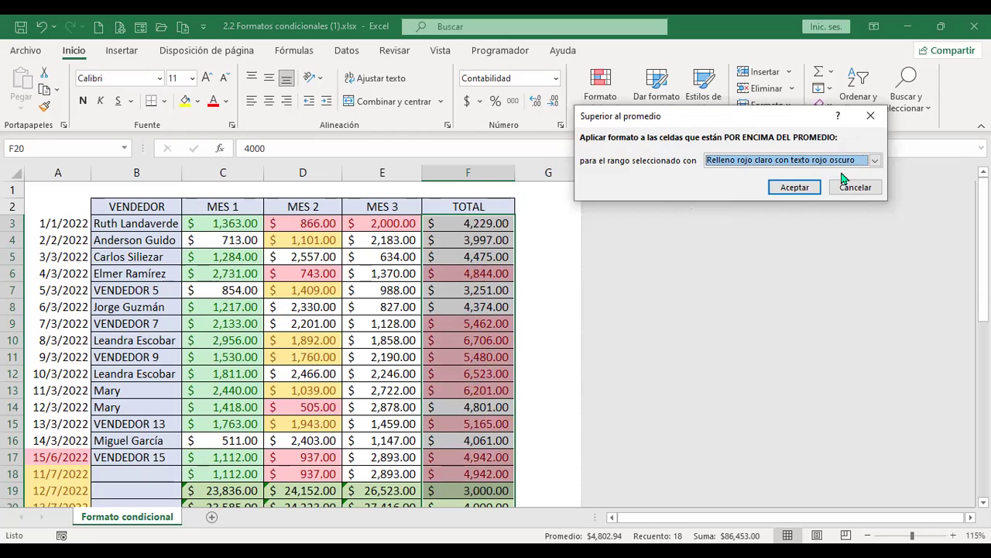
click(861, 193)
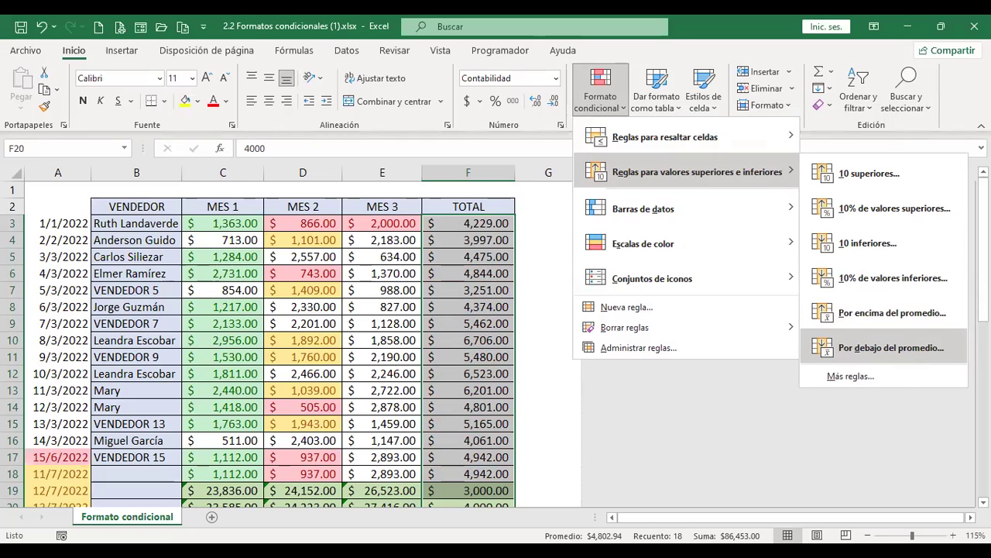
click(891, 347)
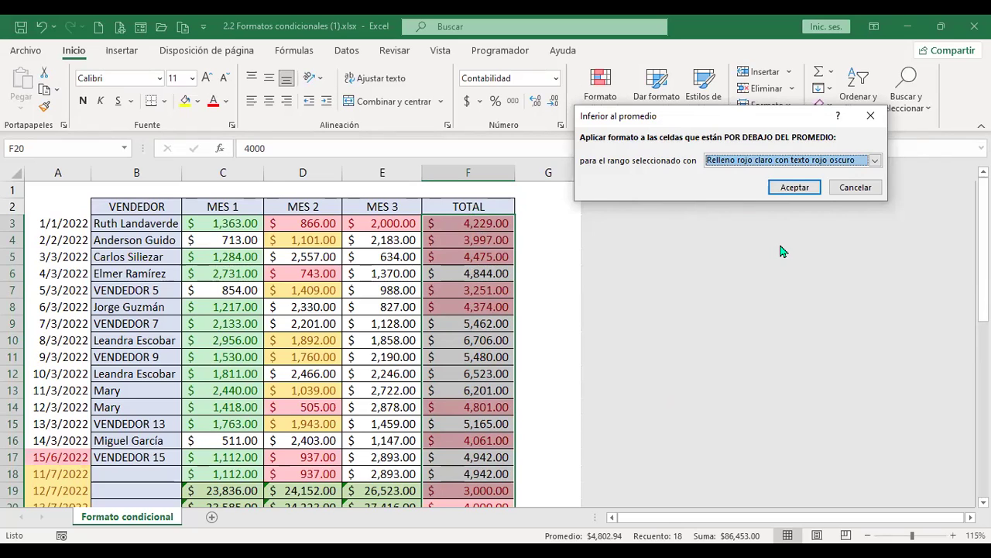
click(854, 189)
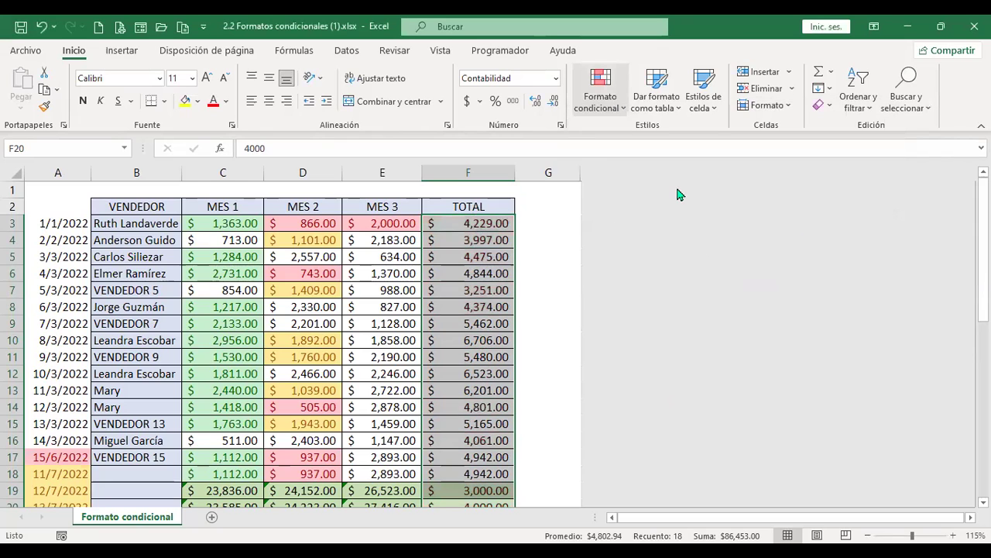
click(600, 89)
mouse_move(697, 172)
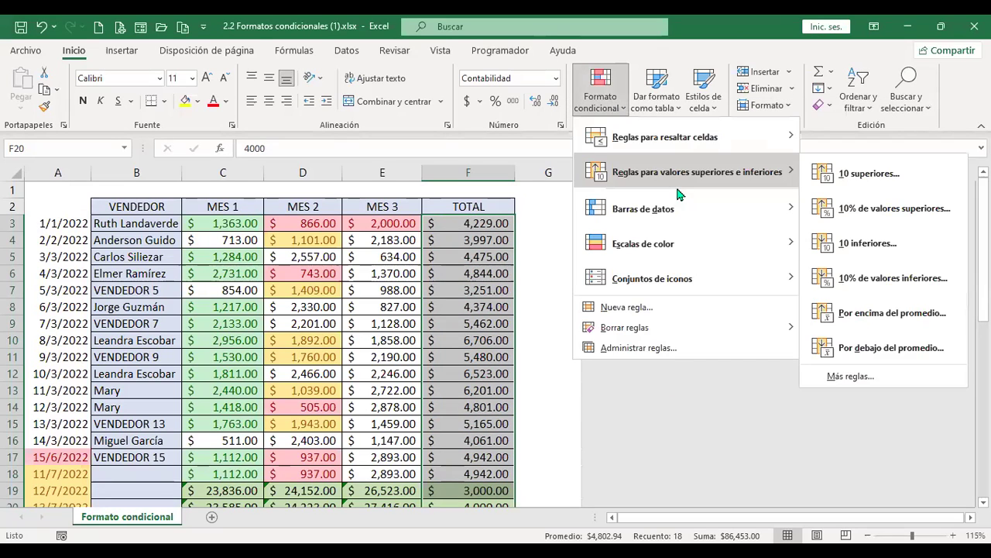
click(846, 377)
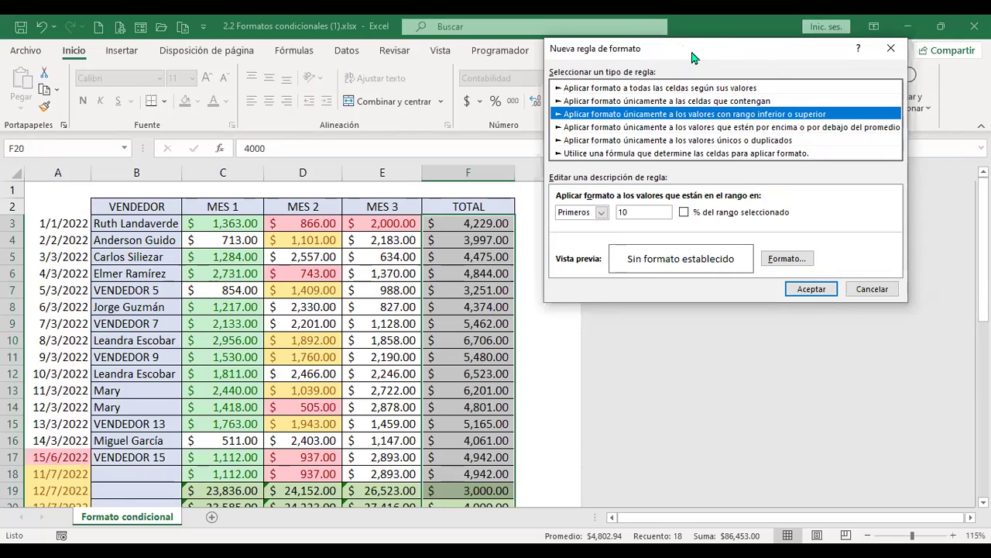
click(872, 290)
click(624, 108)
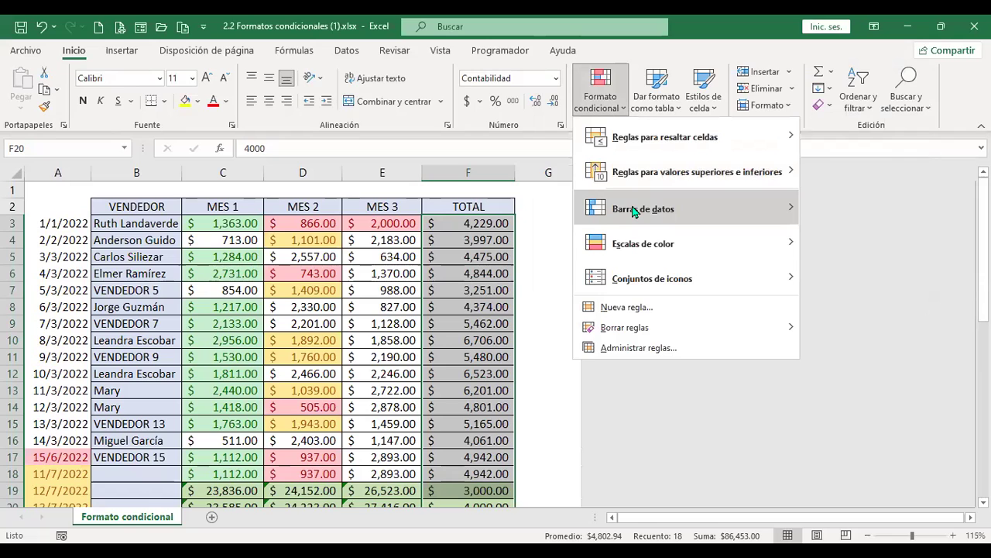
mouse_move(633, 211)
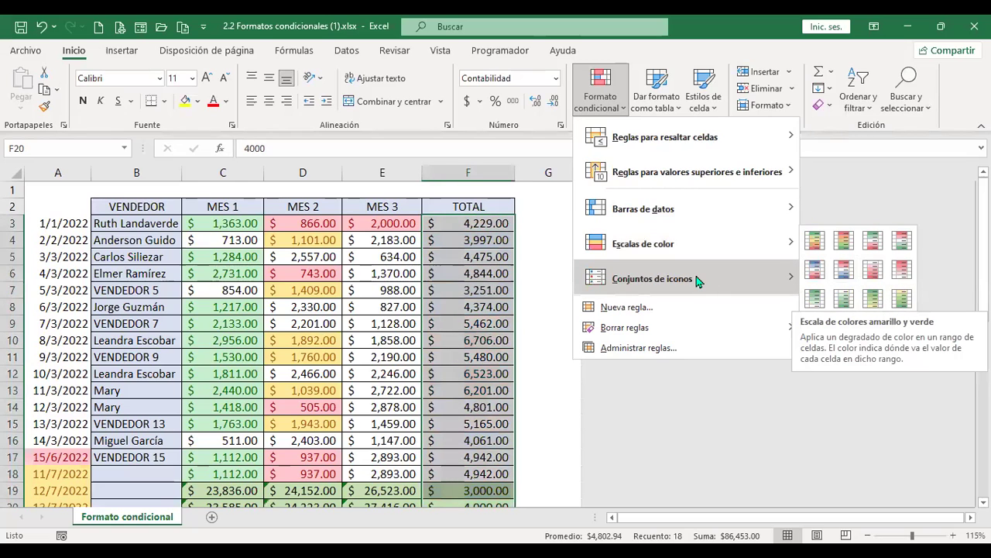
mouse_move(695, 281)
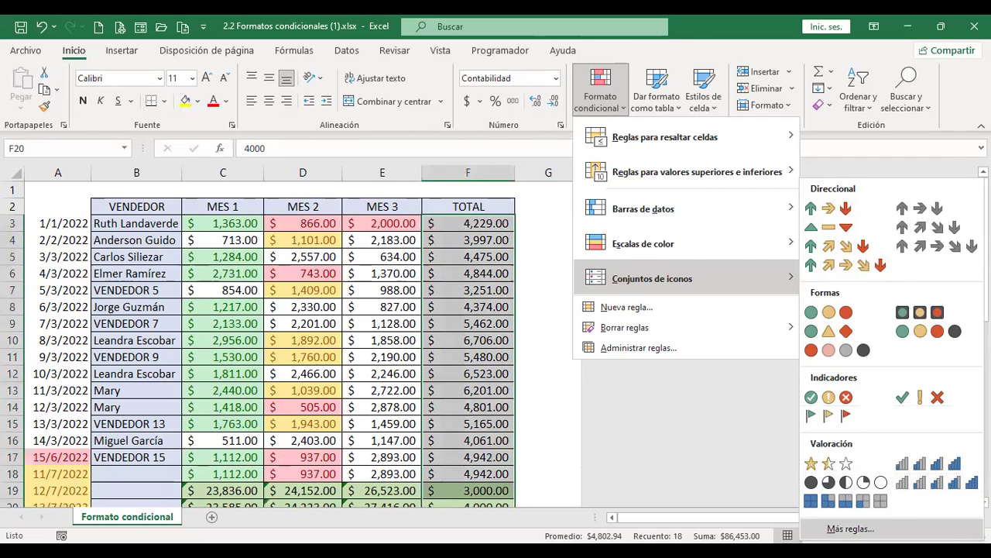
Draft a custom icon-set rule for TOTAL using red, yellow and green circles, green on top
click(850, 528)
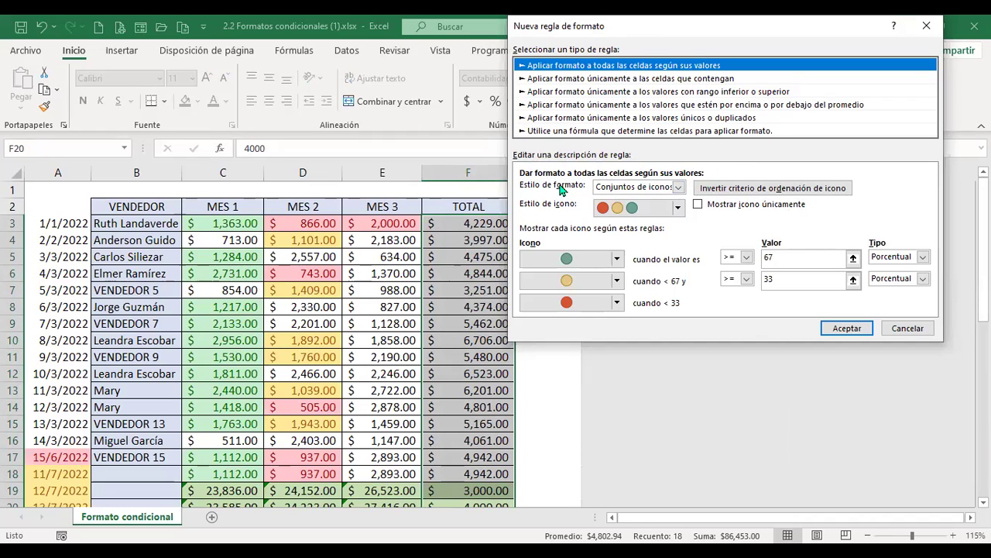
click(678, 188)
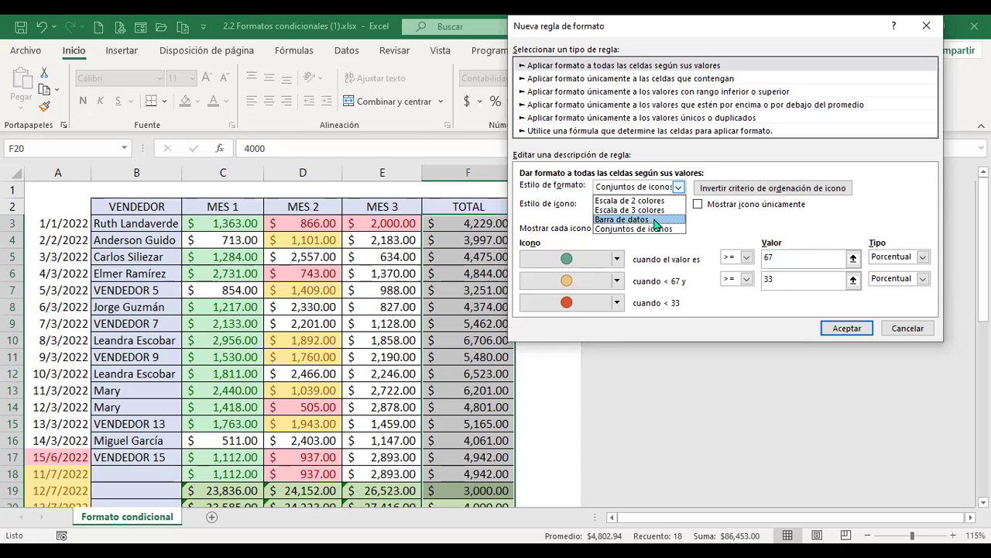
click(710, 223)
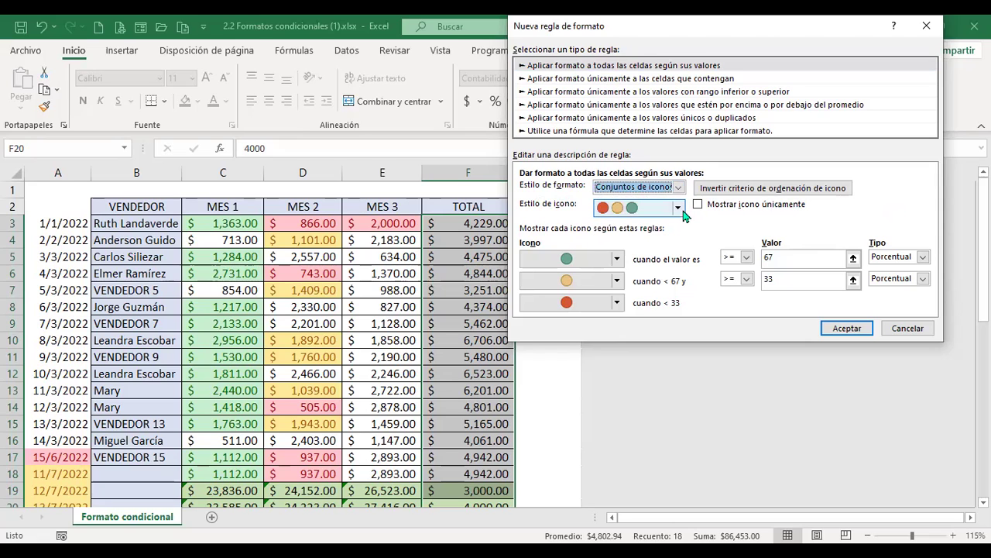
click(677, 207)
drag(681, 265, 680, 310)
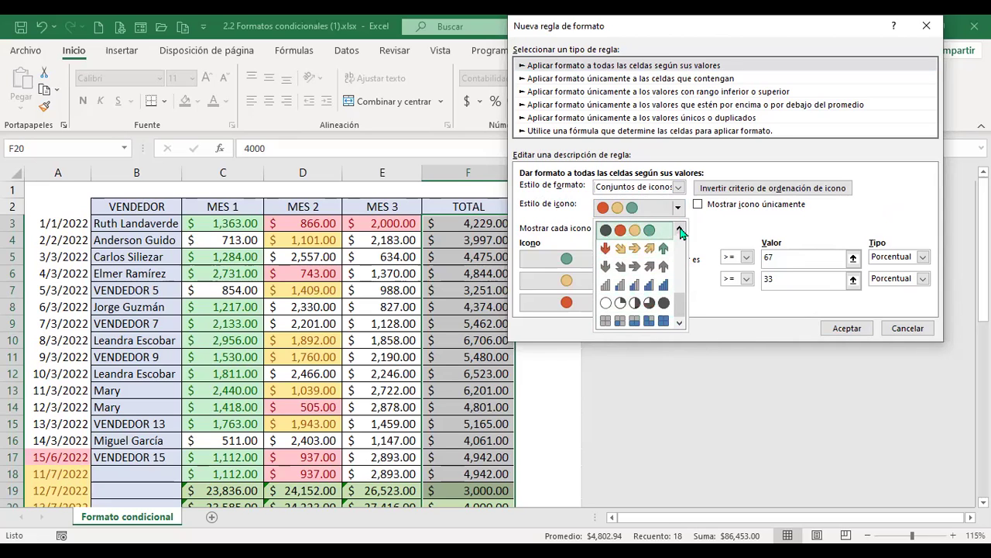
click(725, 229)
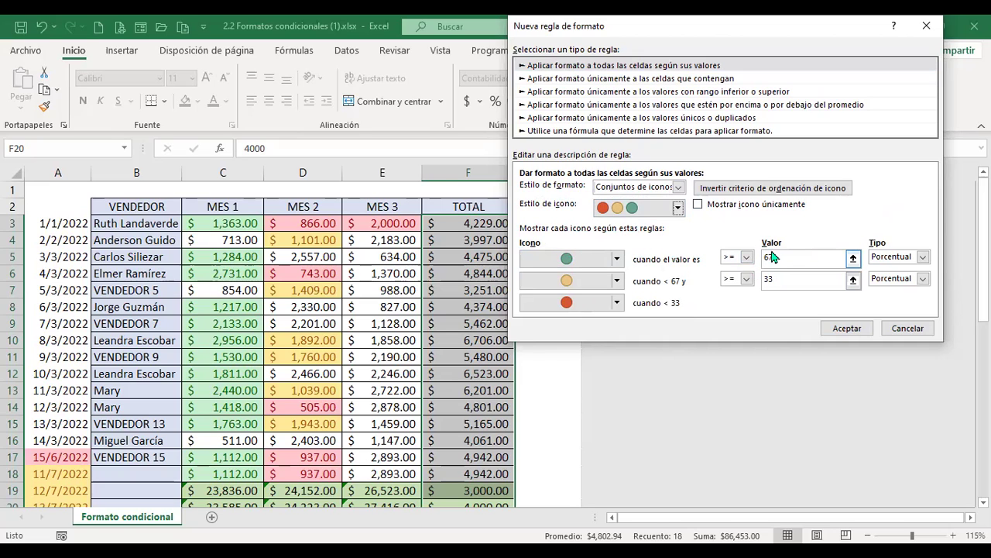
click(618, 260)
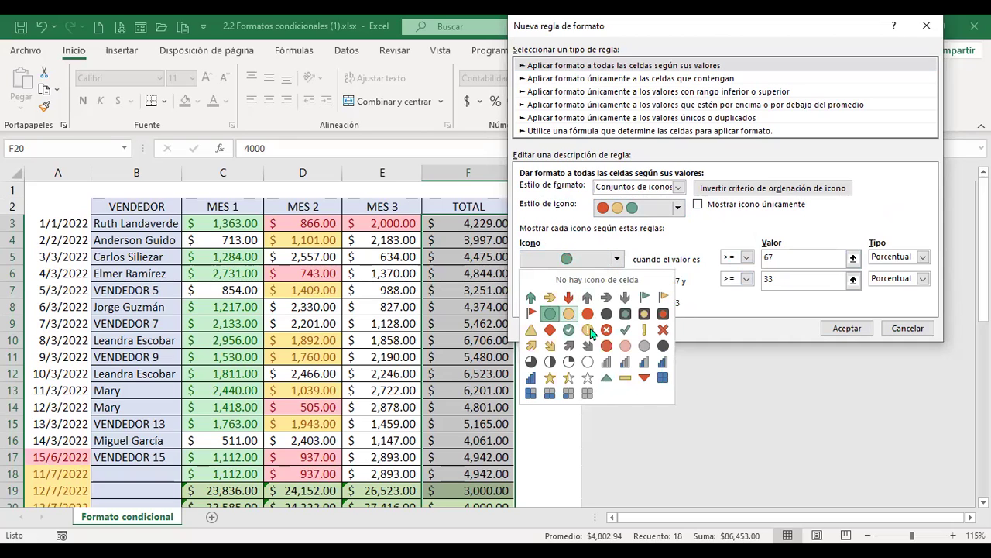
click(682, 244)
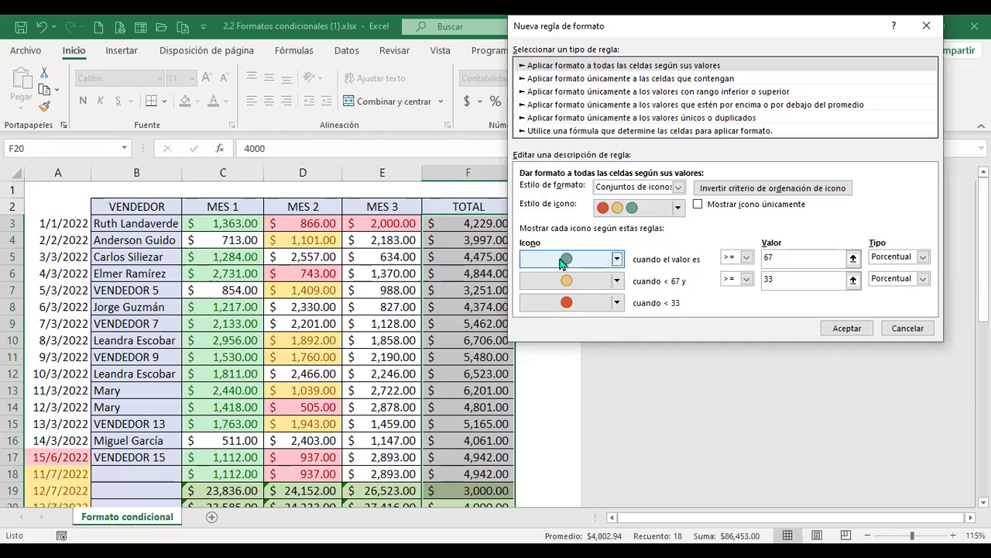
Make the top icon threshold a Número with >= comparison and value 6000
click(923, 257)
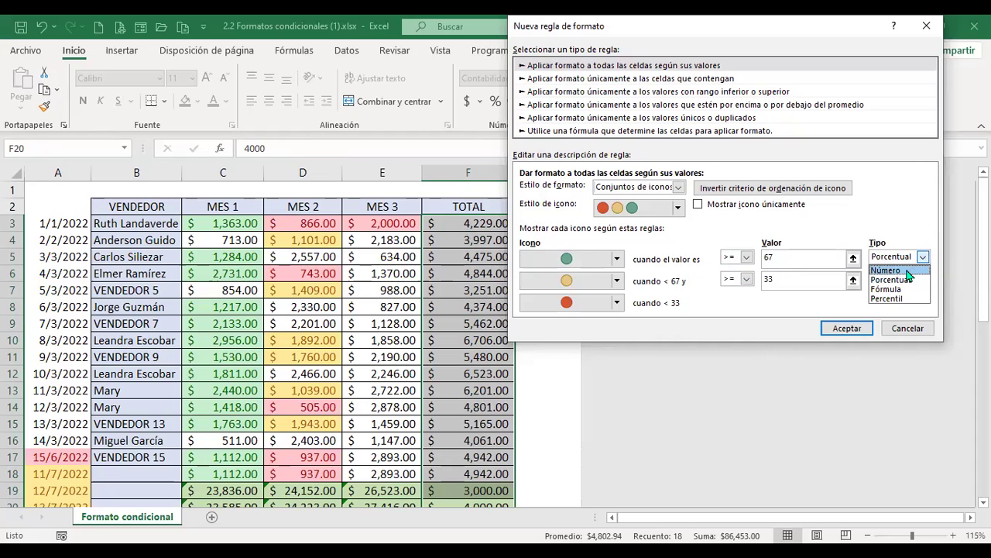
click(906, 270)
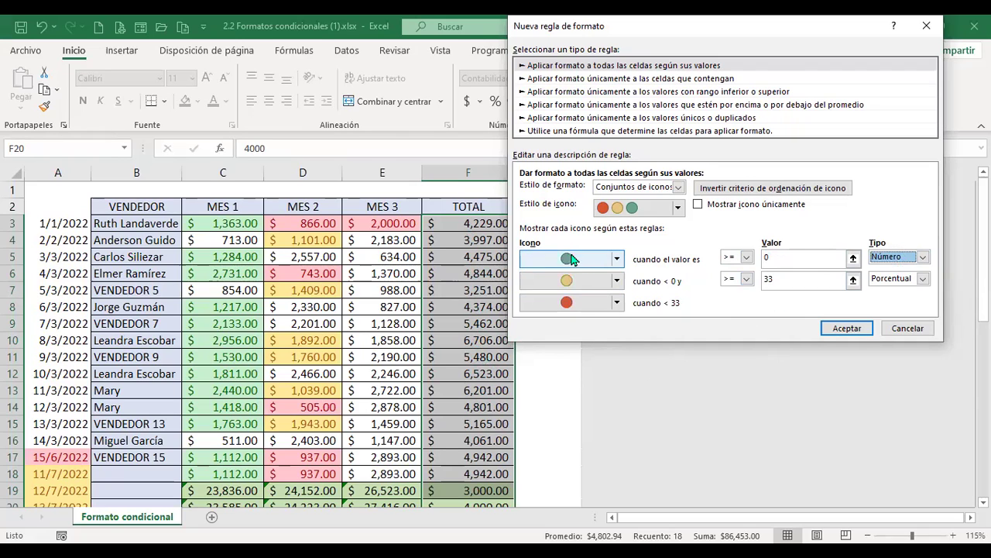
click(746, 258)
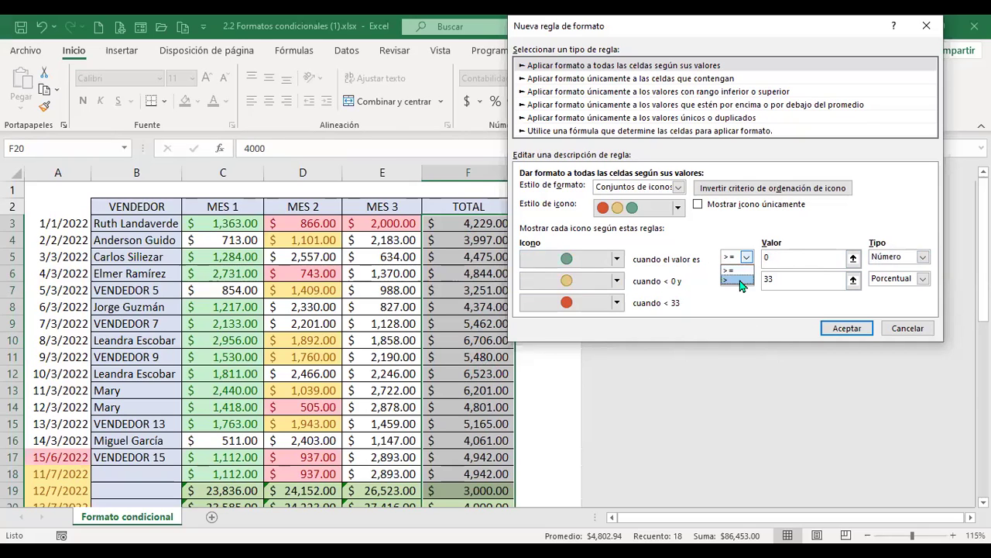
click(732, 269)
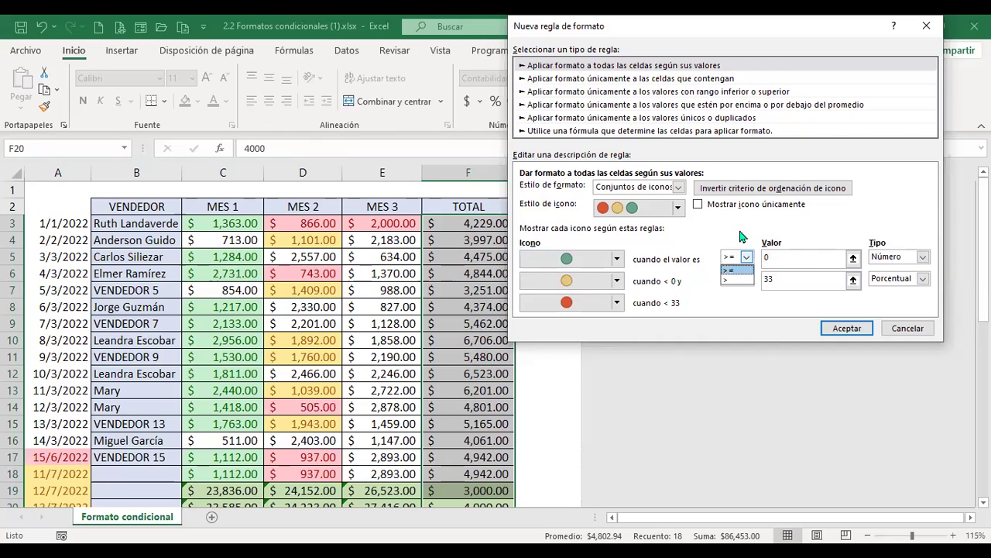
click(782, 257)
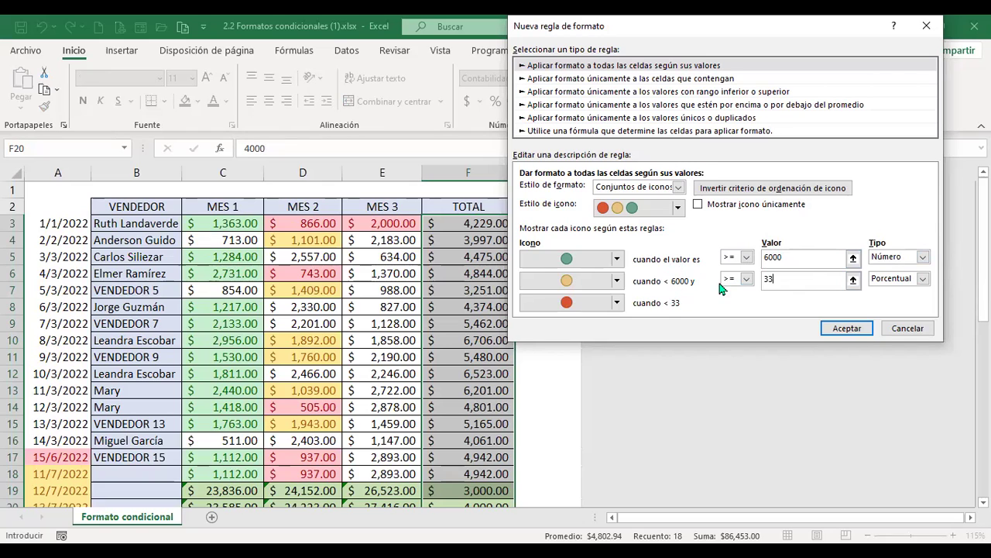
Set the second threshold to Número 5000 and apply the traffic-light icon rule to TOTAL
click(922, 278)
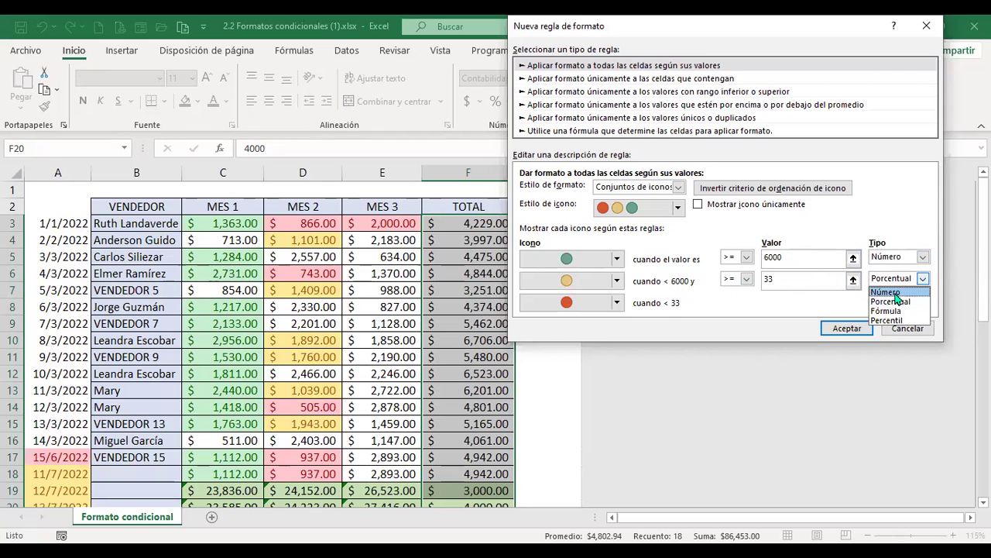
click(891, 292)
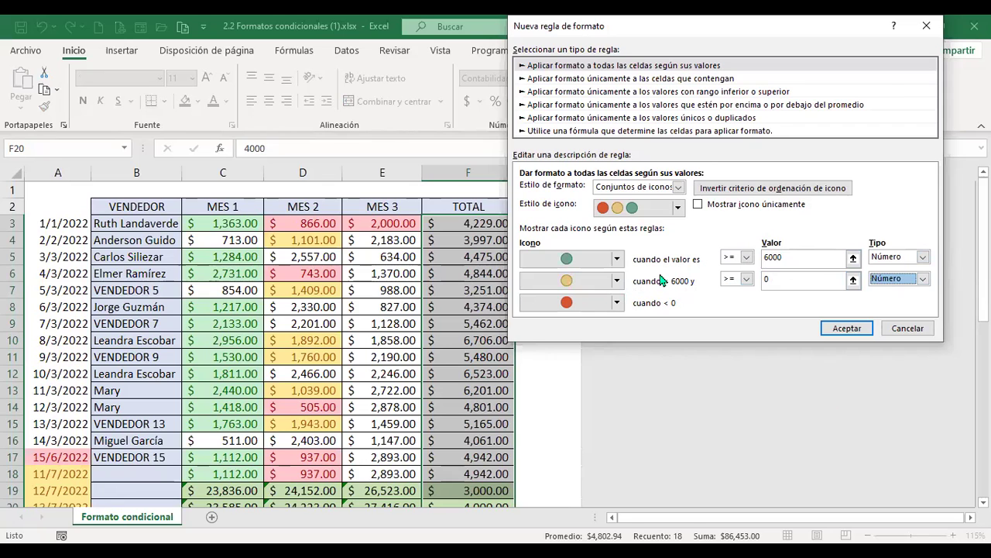
click(779, 282)
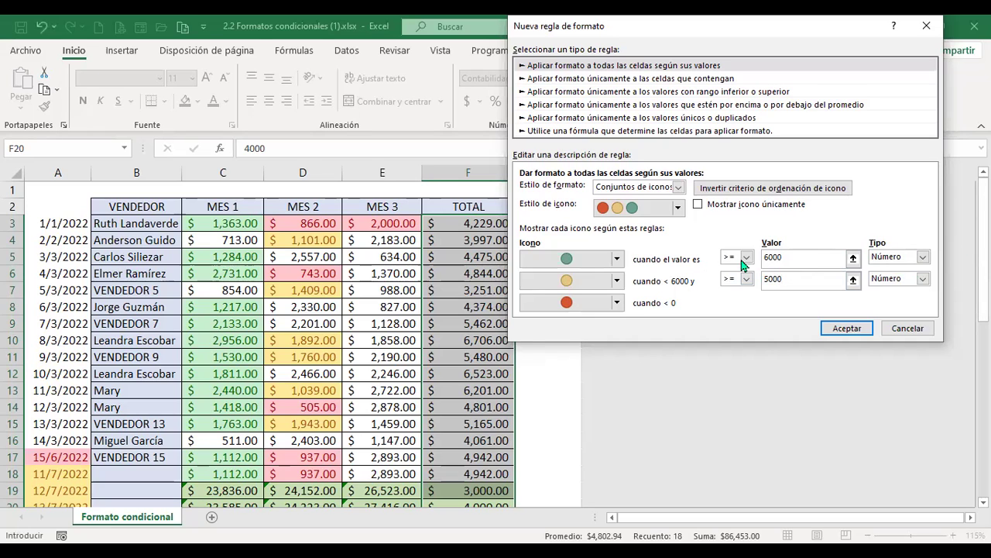
click(792, 258)
click(778, 278)
click(802, 258)
click(848, 328)
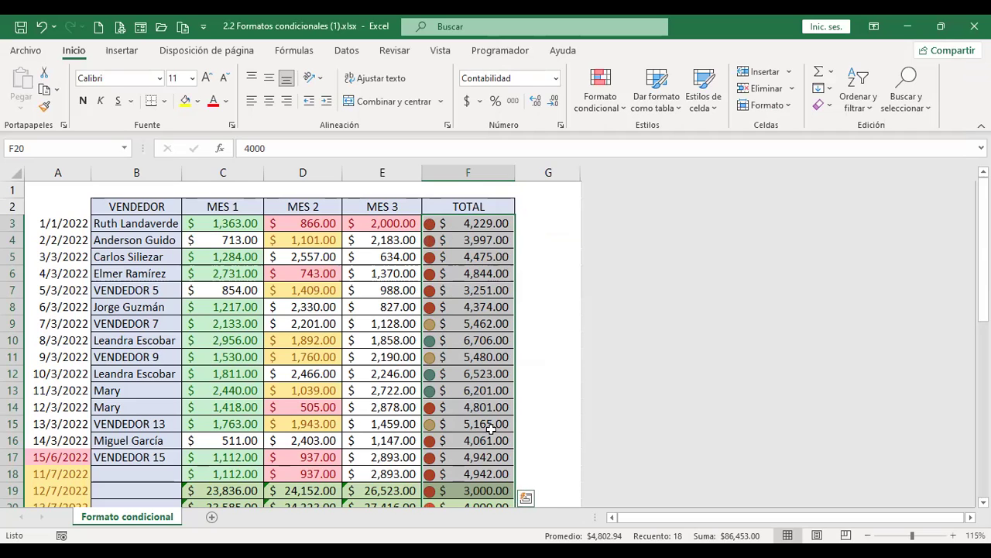
scroll(469, 384, down, 1)
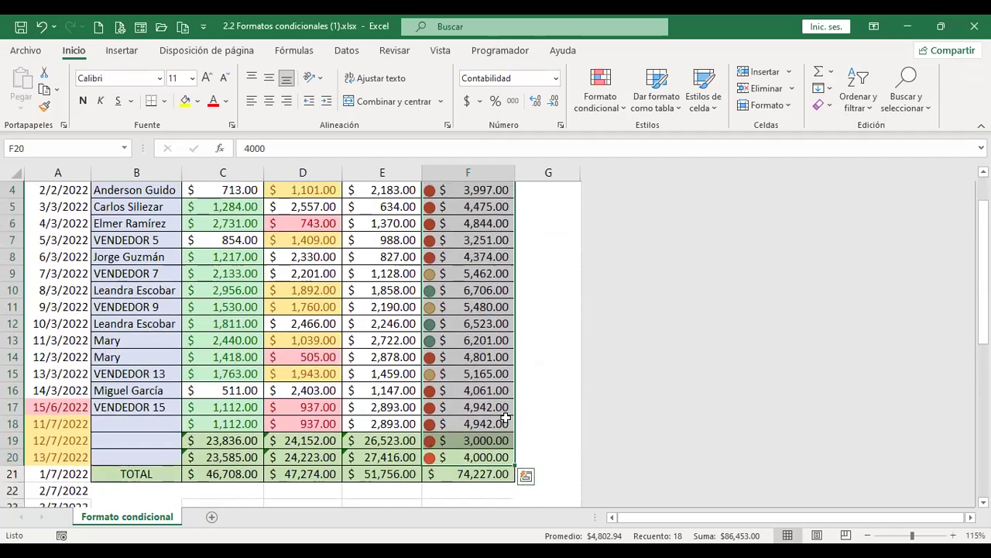
scroll(504, 418, up, 1)
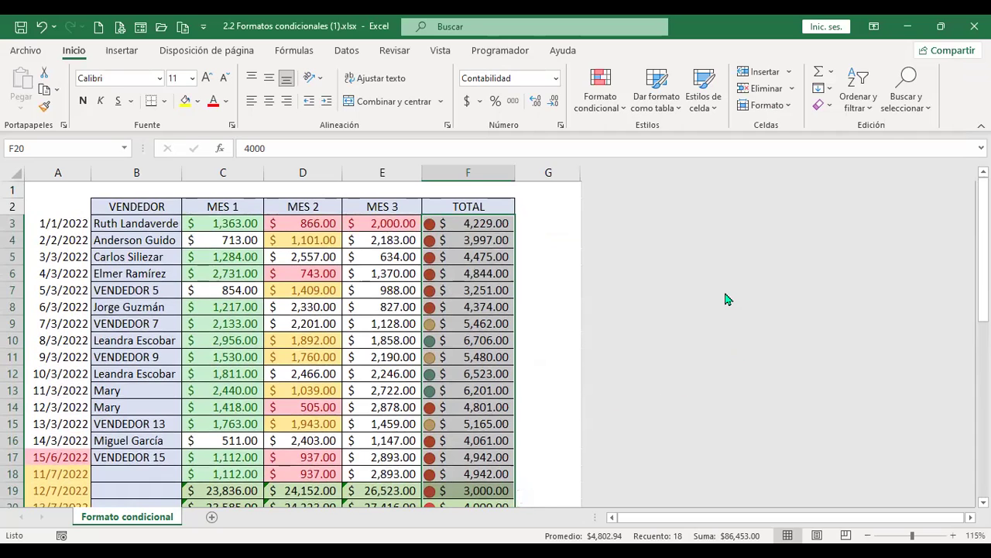
click(623, 111)
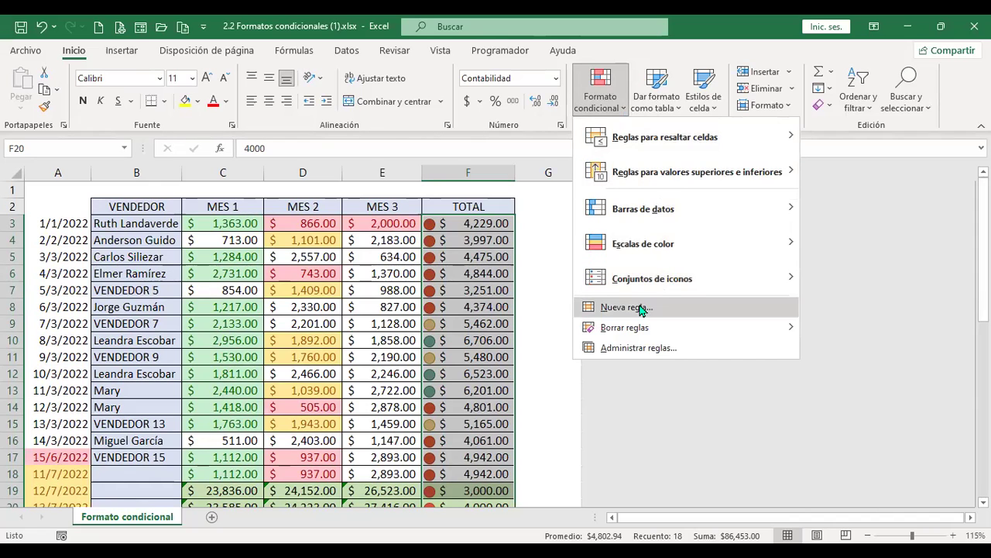
click(537, 295)
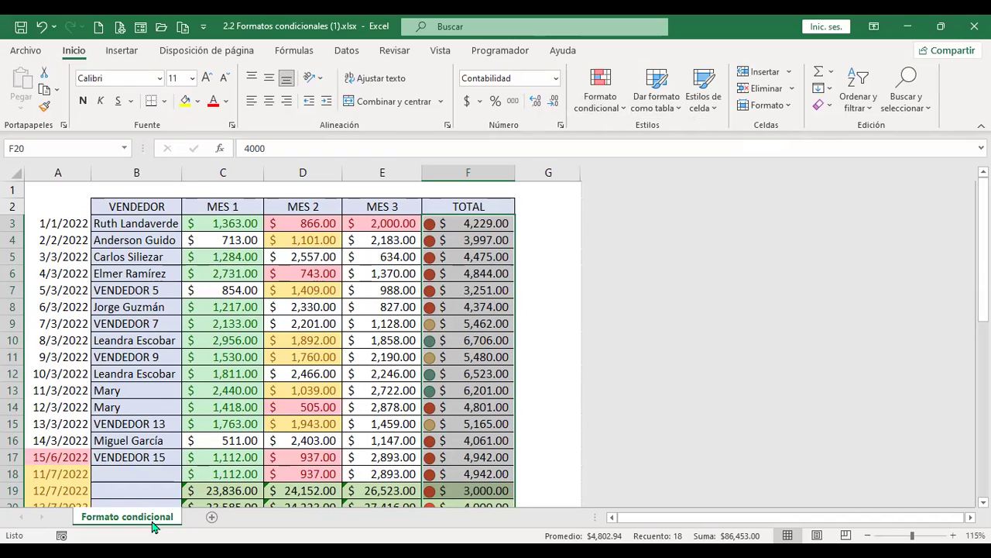
Copy the Formato condicional sheet to the end using Mover o copiar with Crear una copia
right_click(153, 526)
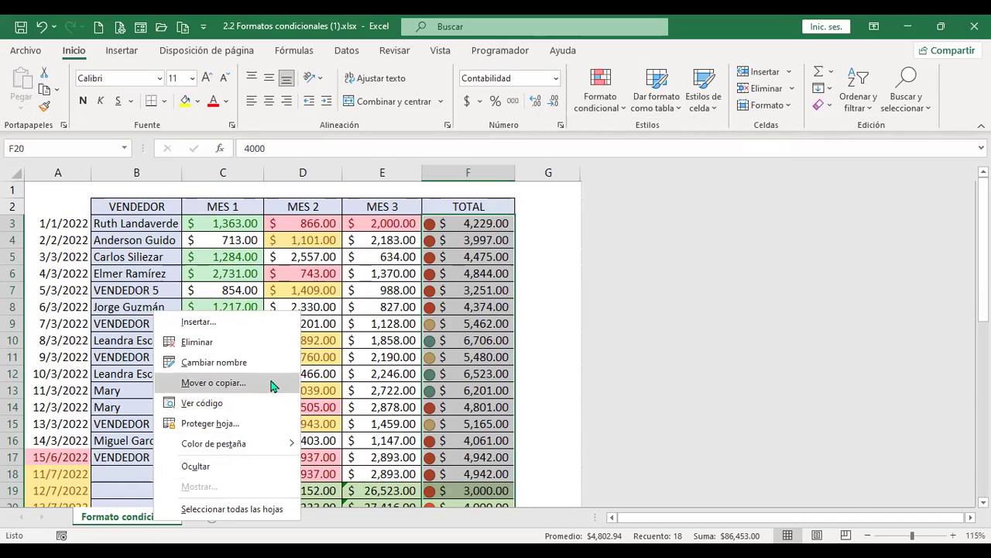
click(272, 384)
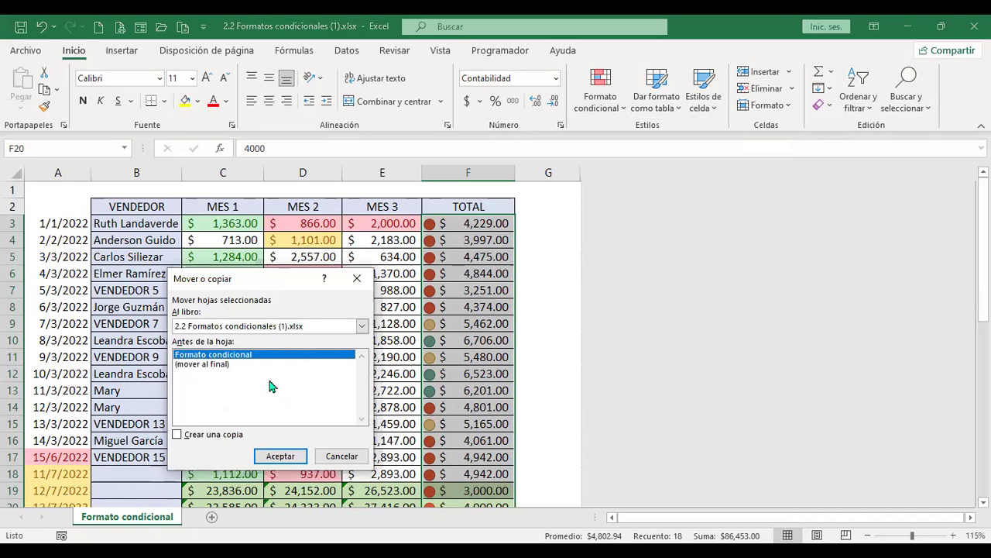
click(216, 364)
click(177, 434)
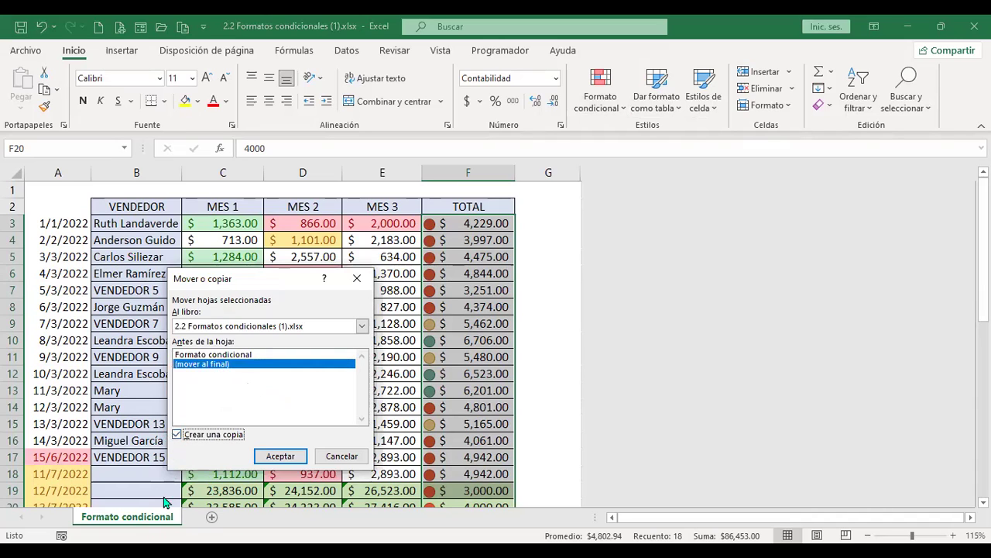
key(Tab)
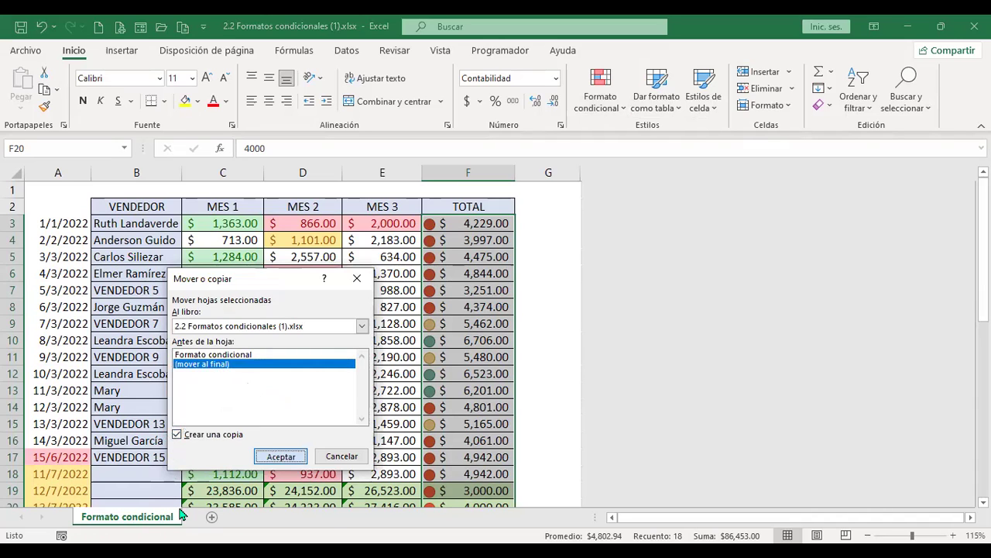
key(Return)
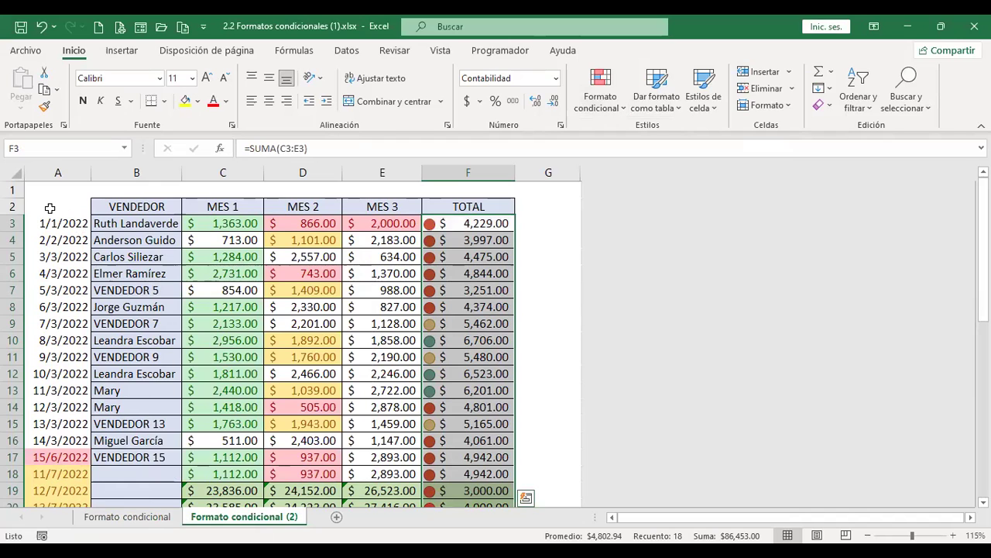
Clear all formatting from the copied sheet with Borrar formatos
click(15, 170)
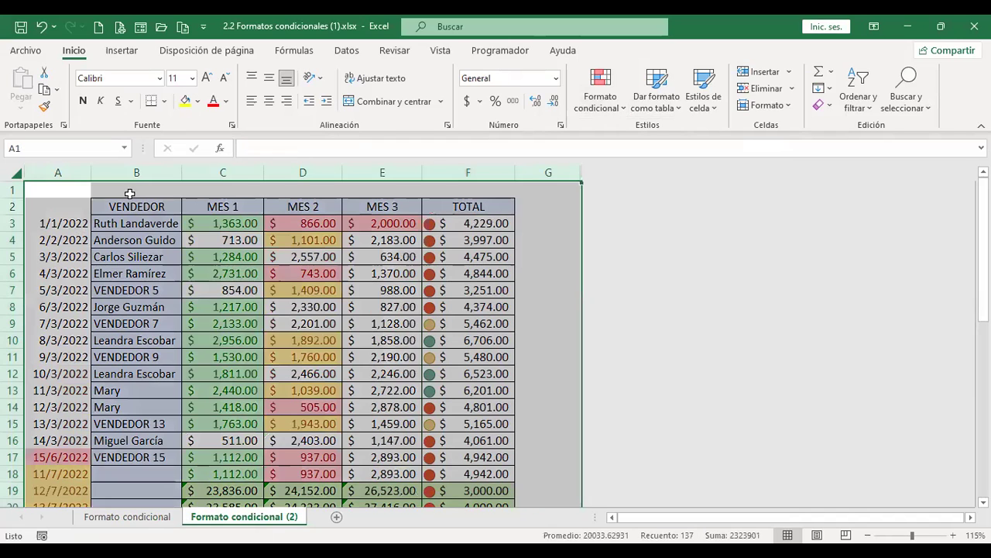
click(827, 107)
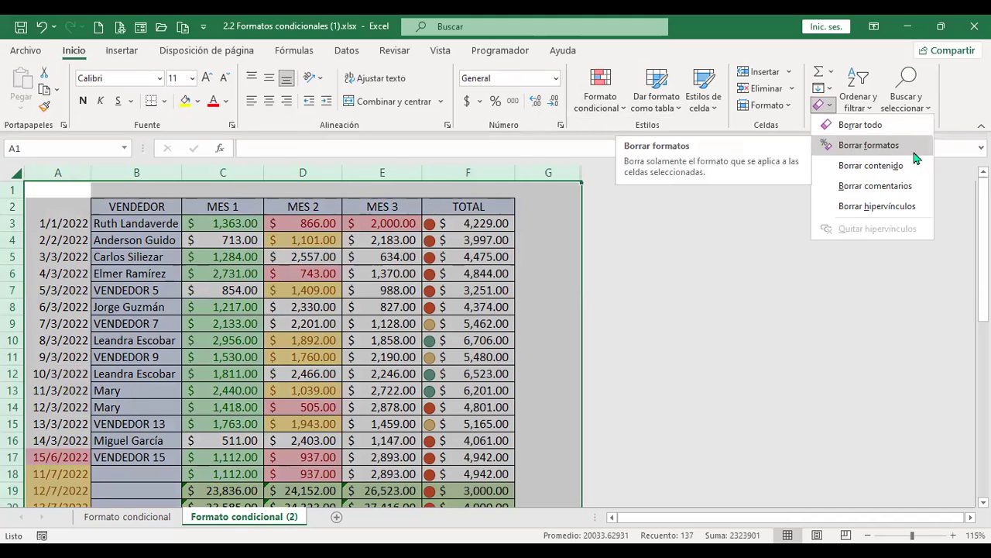
click(903, 148)
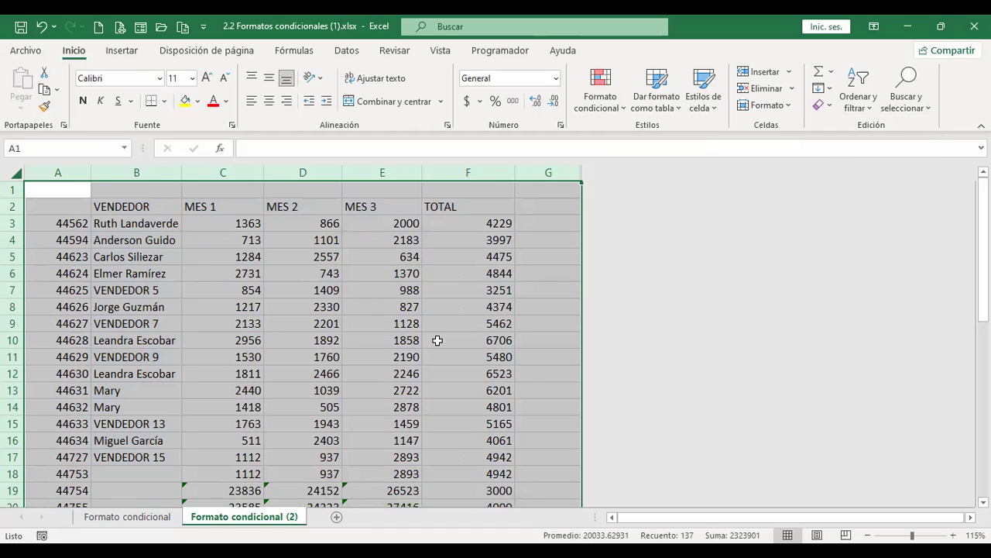
Select the date values in column A from A3 to A42
drag(62, 223, 66, 428)
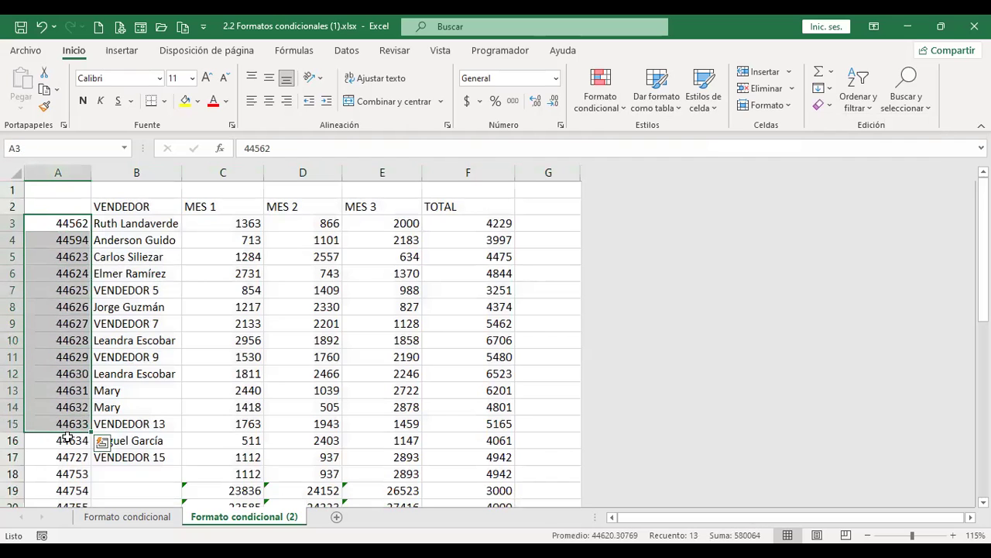
scroll(73, 449, down, 1)
scroll(75, 451, down, 1)
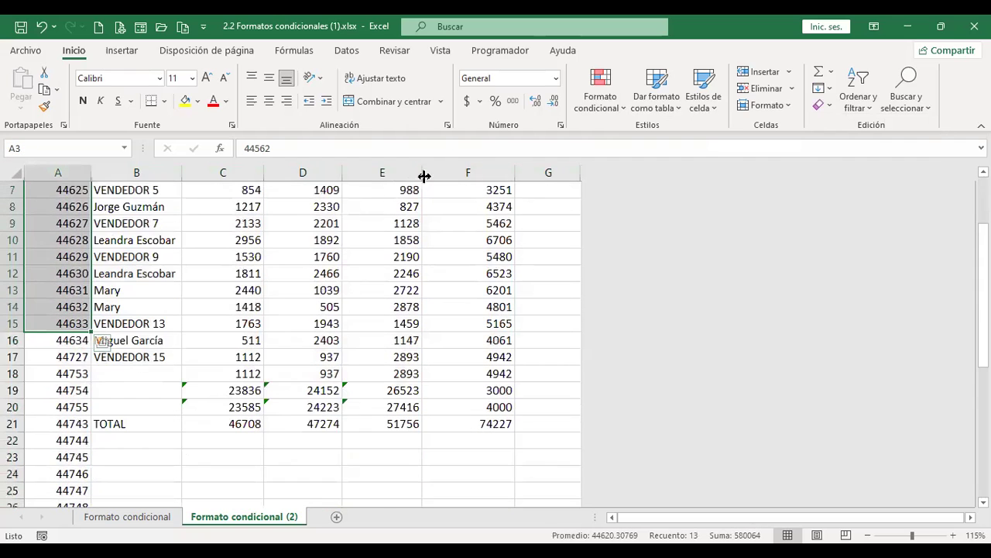
scroll(69, 237, down, 5)
scroll(16, 374, down, 3)
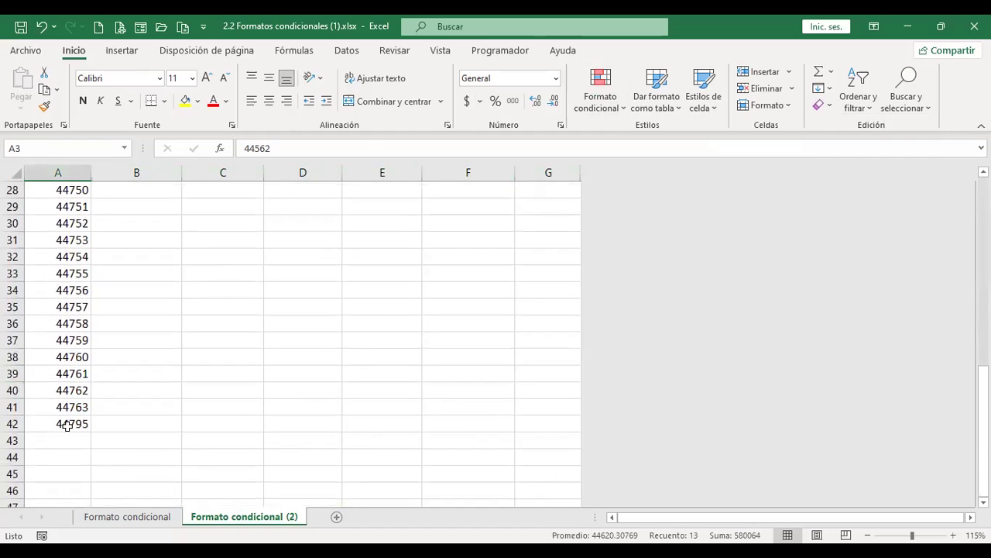
shift+click(68, 425)
scroll(285, 362, up, 9)
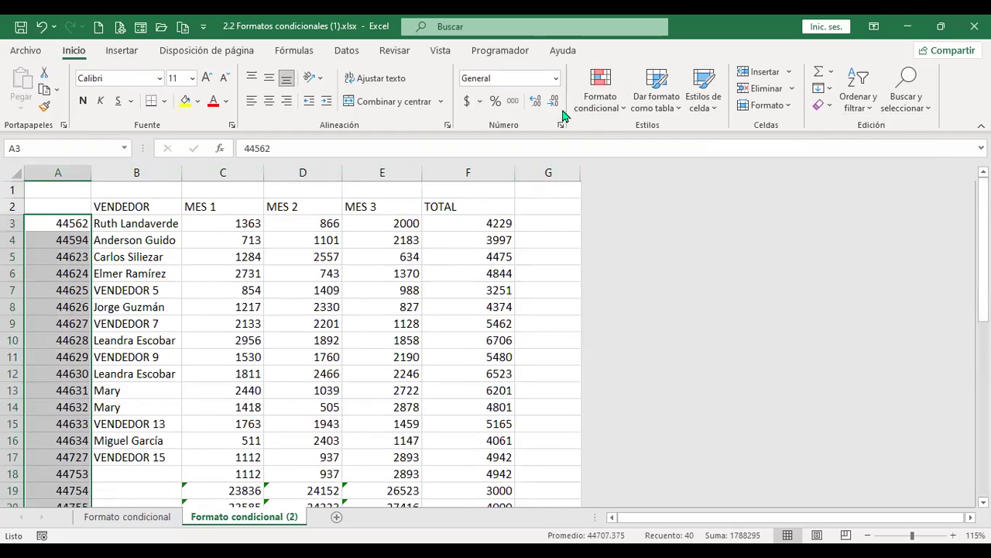
click(556, 78)
click(522, 240)
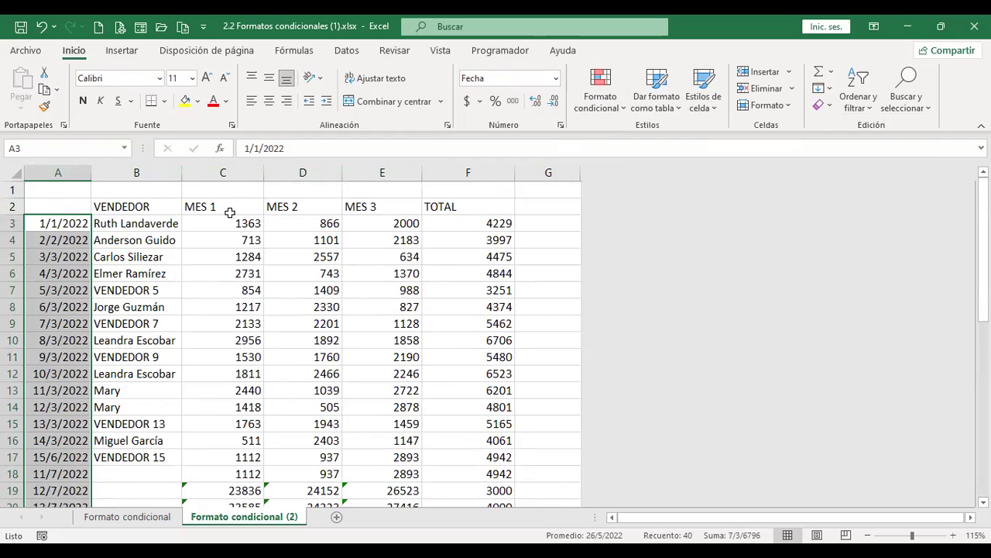
drag(233, 224, 464, 436)
scroll(467, 403, down, 3)
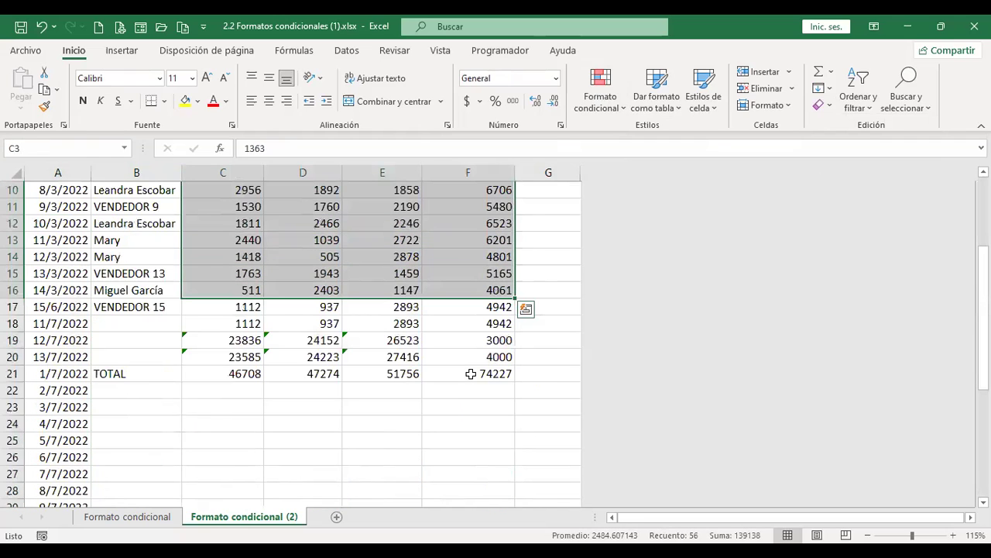
drag(470, 373, 470, 373)
click(466, 101)
scroll(483, 251, up, 3)
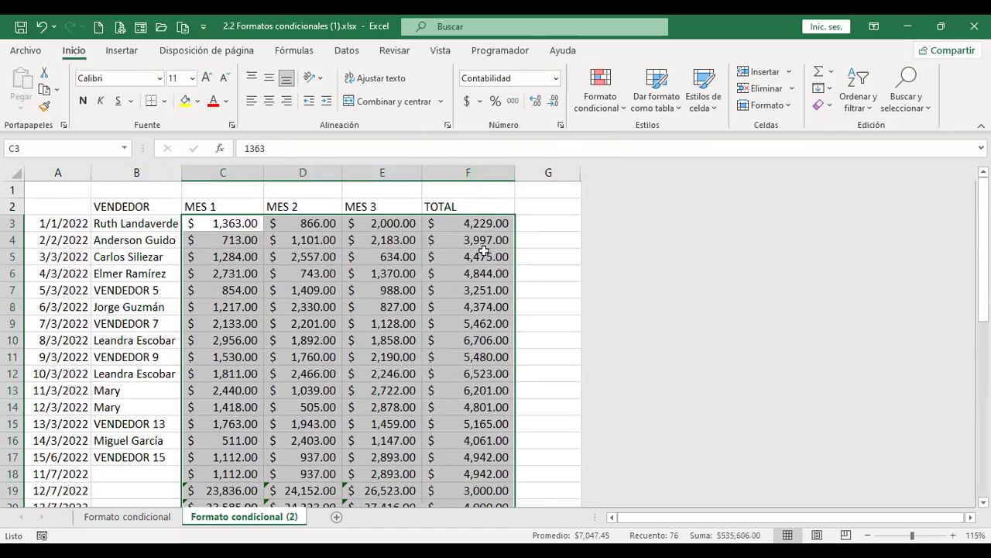
click(484, 252)
scroll(509, 295, down, 4)
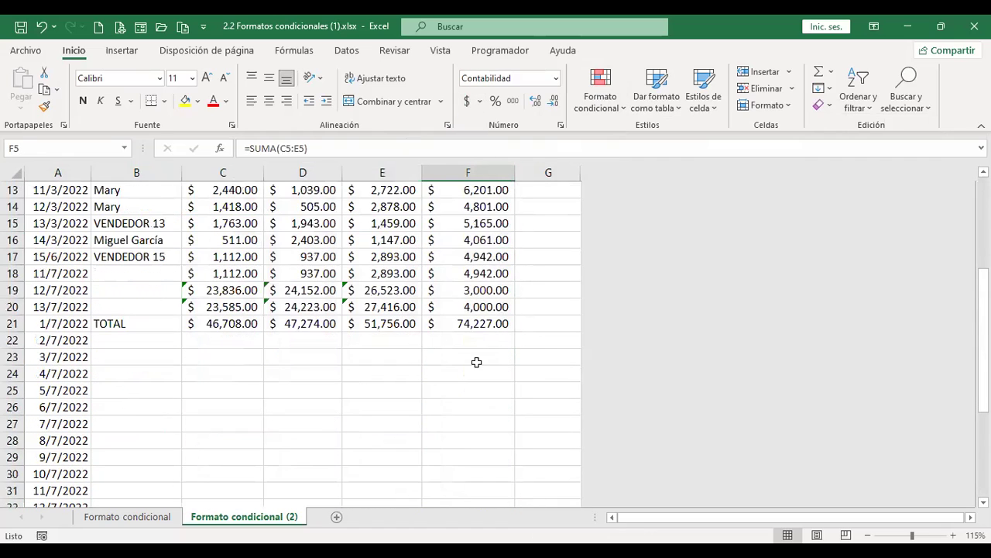
click(475, 324)
scroll(354, 312, up, 4)
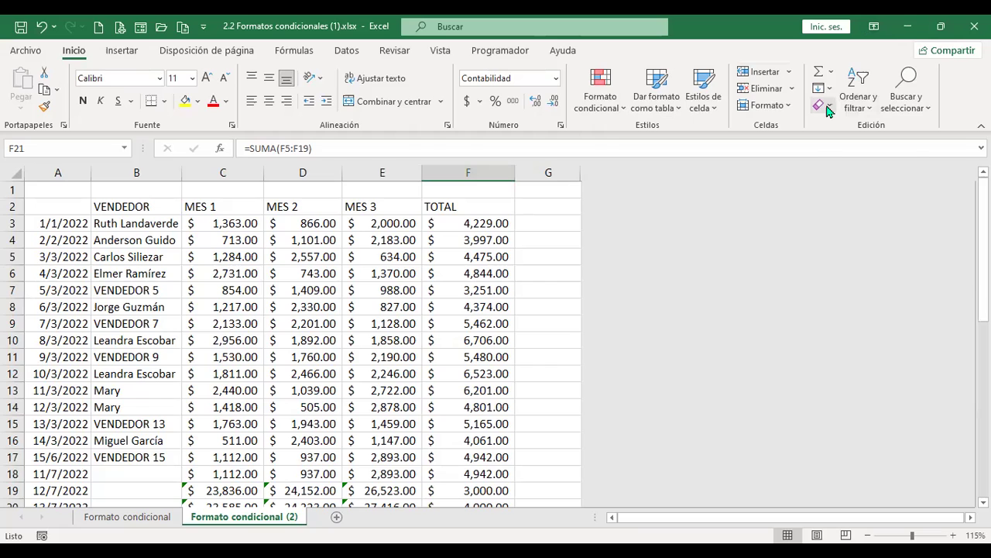
click(387, 407)
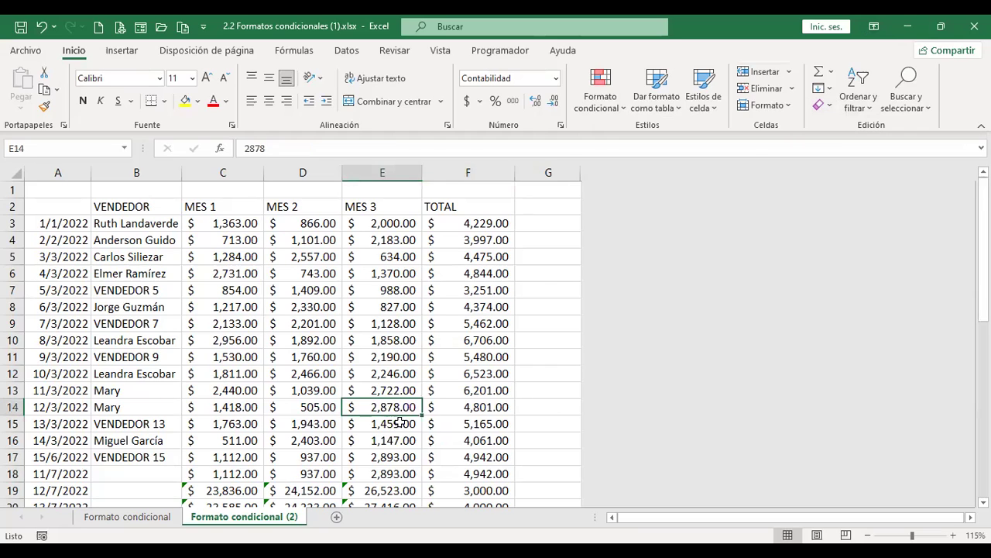
click(613, 113)
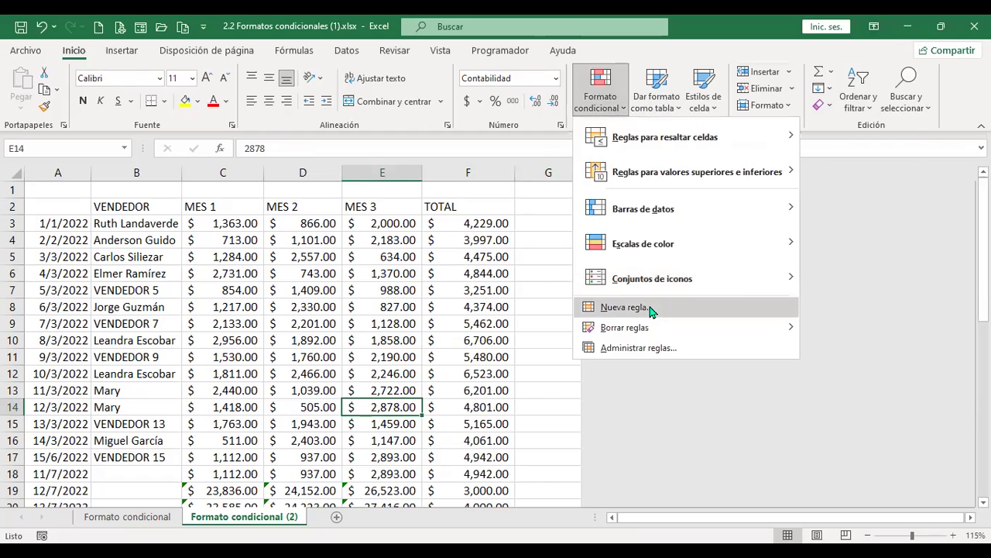
click(651, 308)
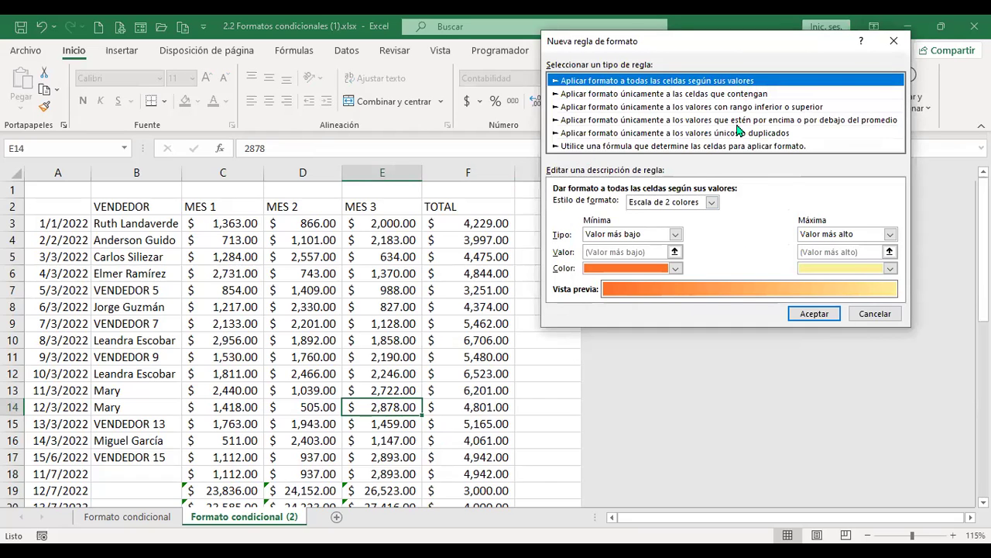
click(712, 203)
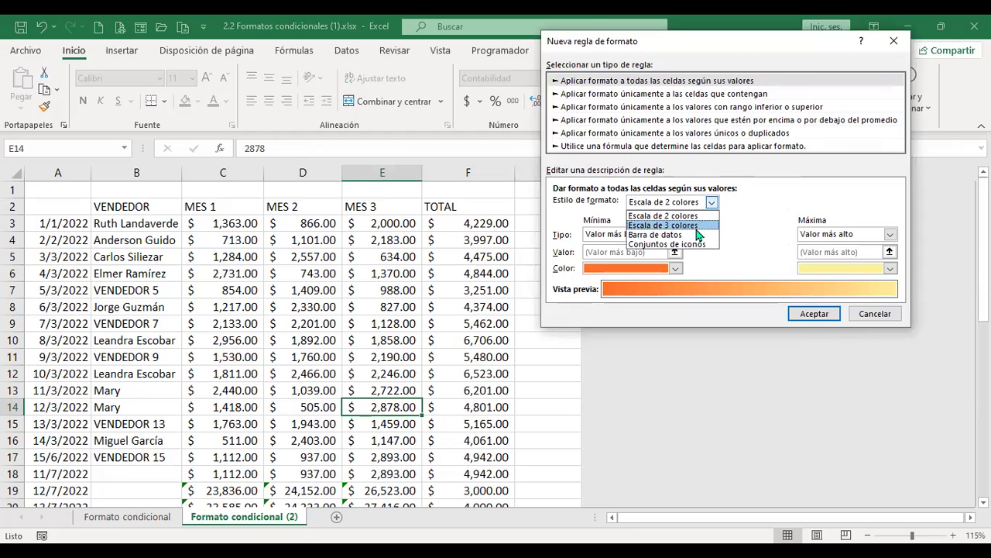
click(722, 225)
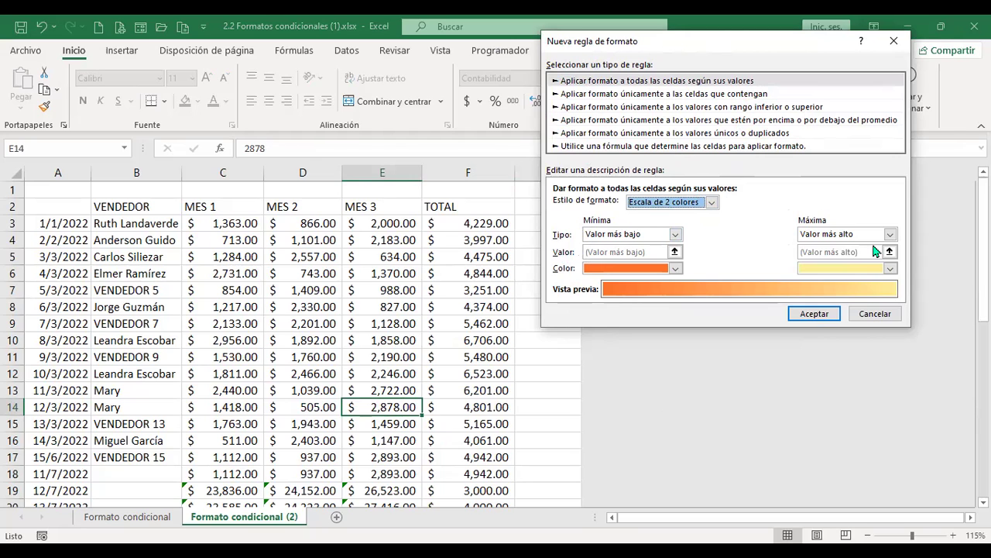
click(624, 94)
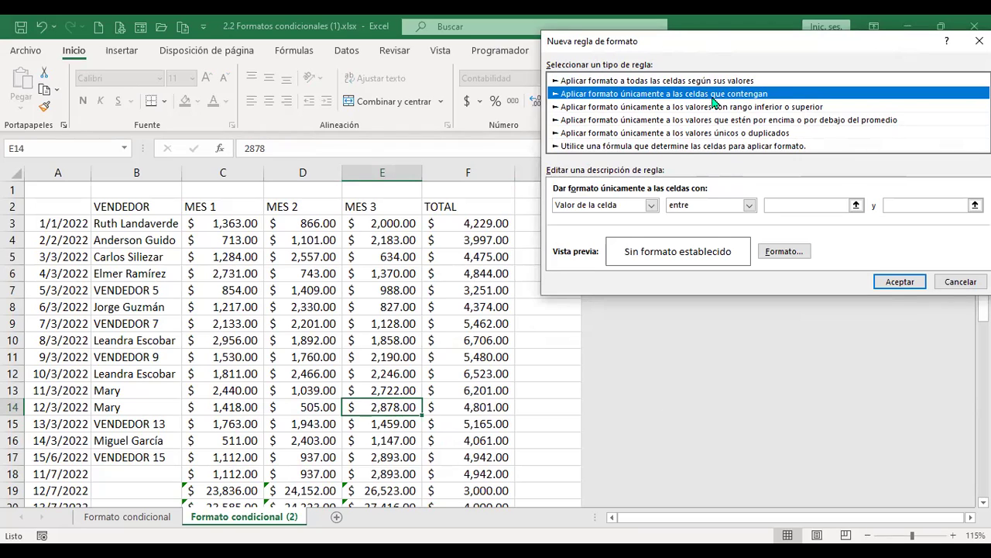
click(634, 206)
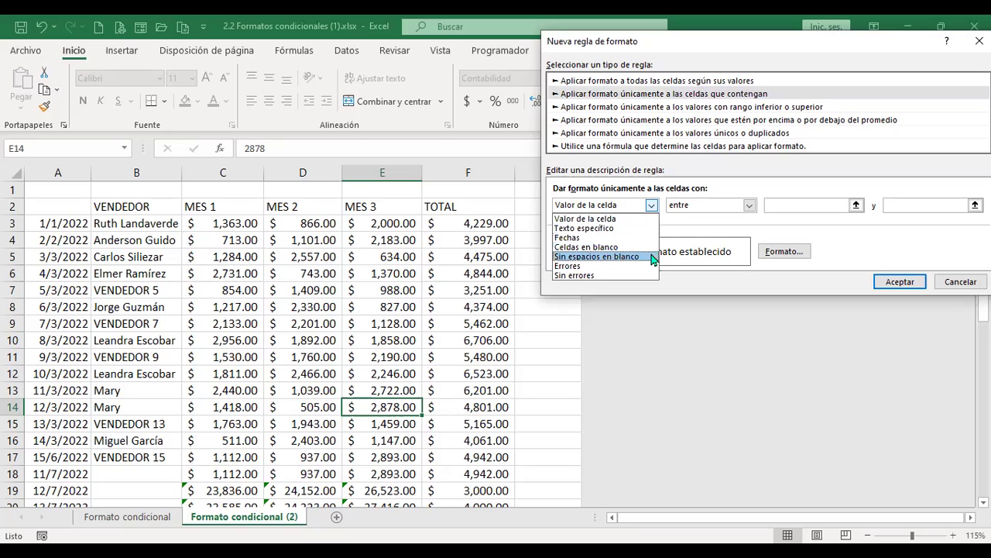
click(960, 284)
click(957, 283)
scroll(331, 430, down, 3)
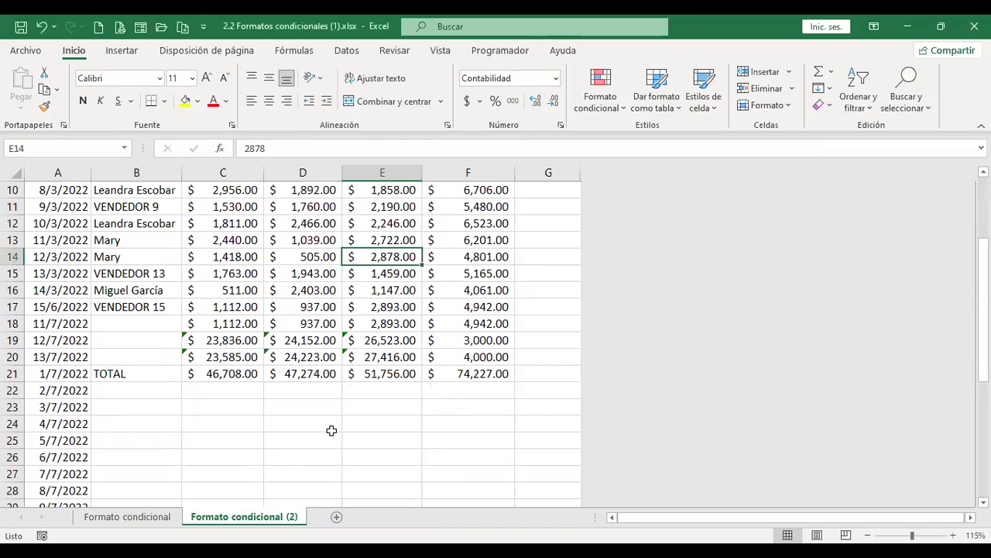
Select the data range A3:F21, from the first date row down to the TOTAL row
drag(164, 323, 161, 357)
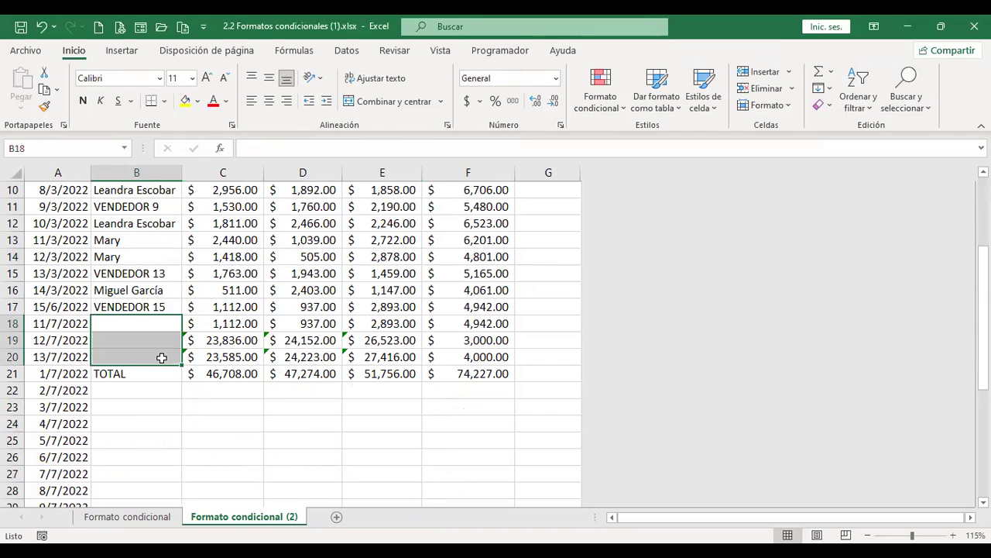
scroll(161, 357, up, 3)
drag(75, 226, 454, 400)
scroll(453, 400, down, 4)
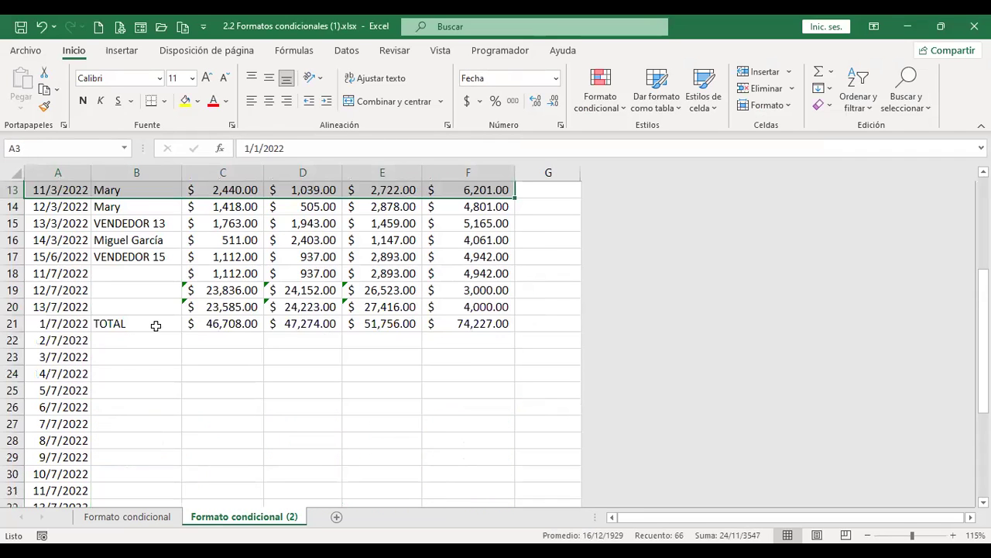
shift+click(486, 325)
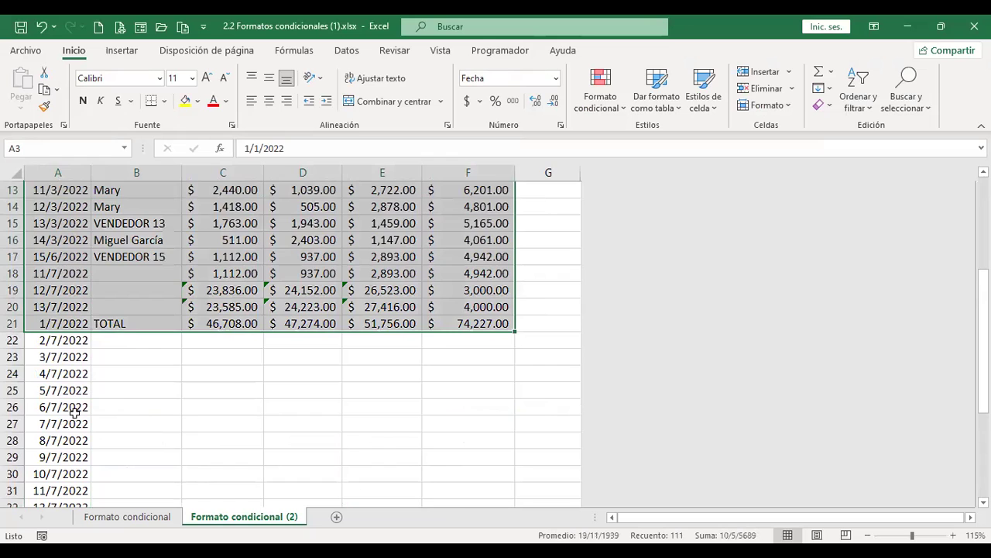
scroll(101, 394, down, 4)
scroll(102, 394, up, 4)
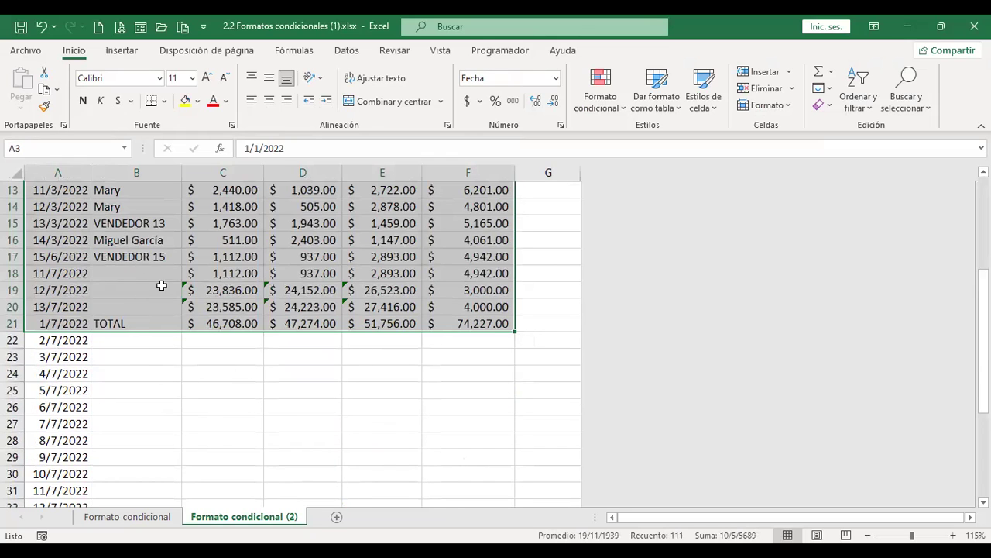
Add a Celdas en blanco rule with red fill to A3:F21, turning B18:B20 red
click(622, 114)
click(648, 310)
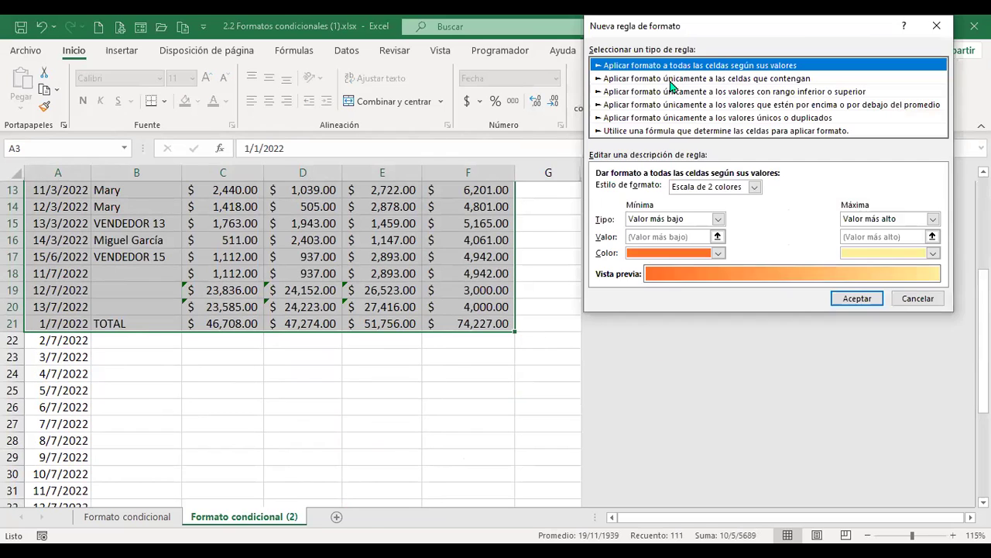
click(670, 81)
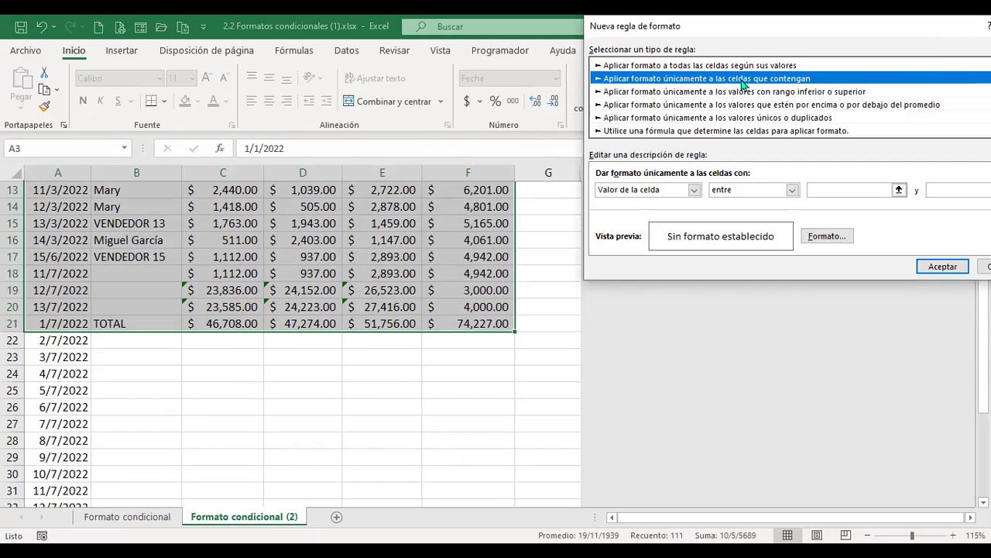
click(695, 190)
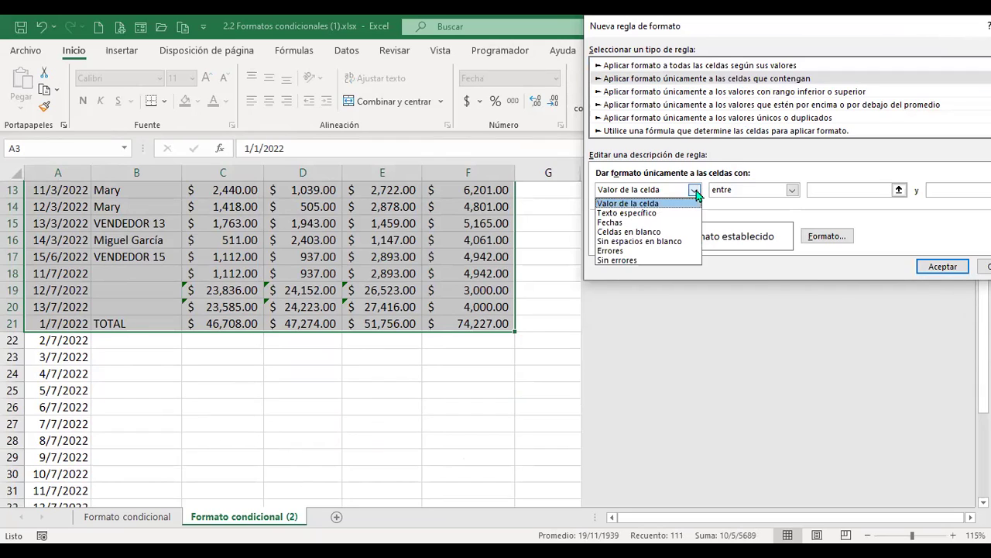
click(663, 232)
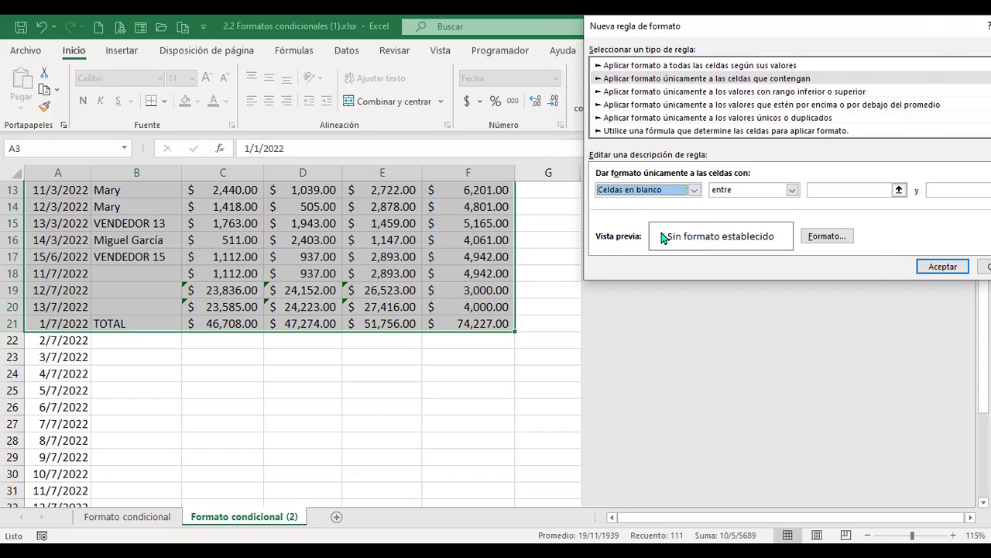
click(828, 236)
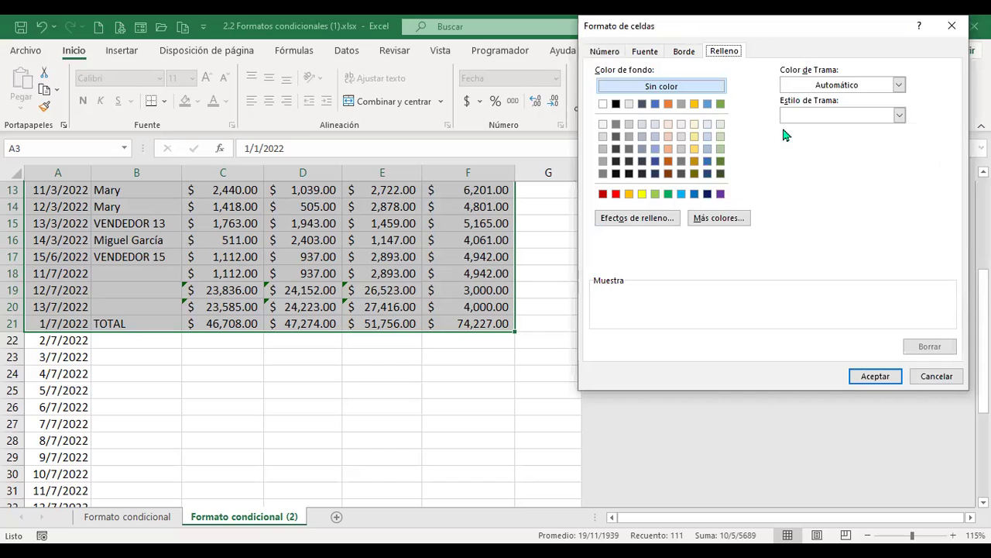
click(616, 194)
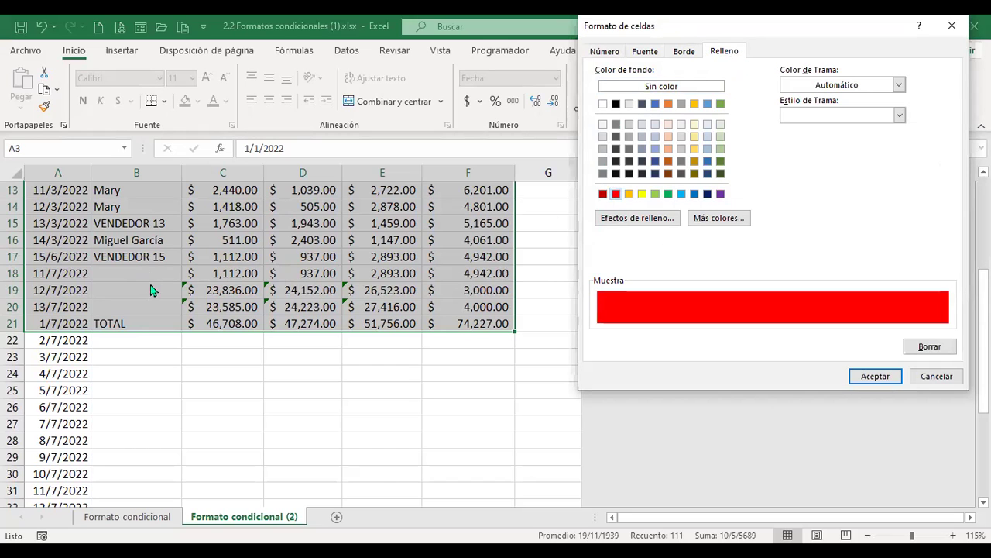
click(890, 376)
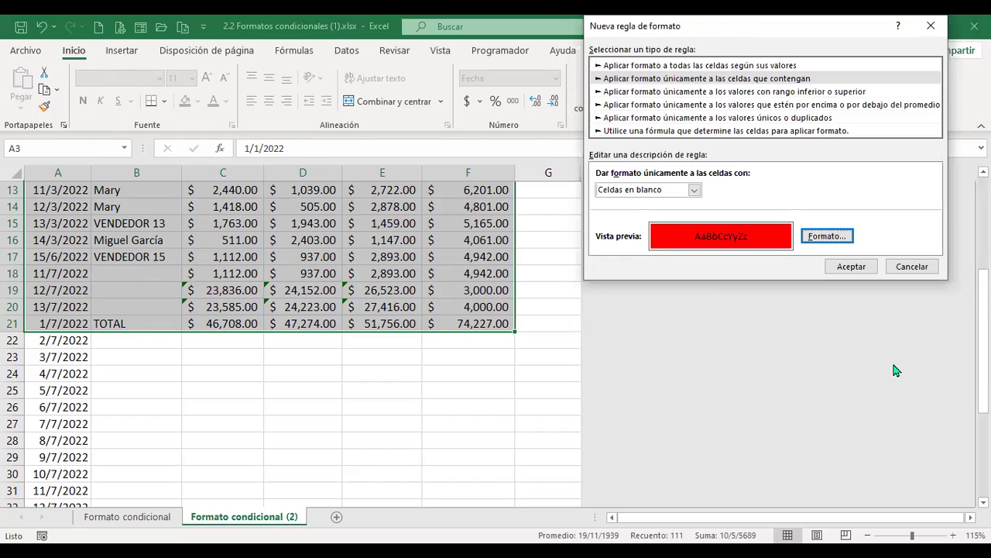
click(850, 266)
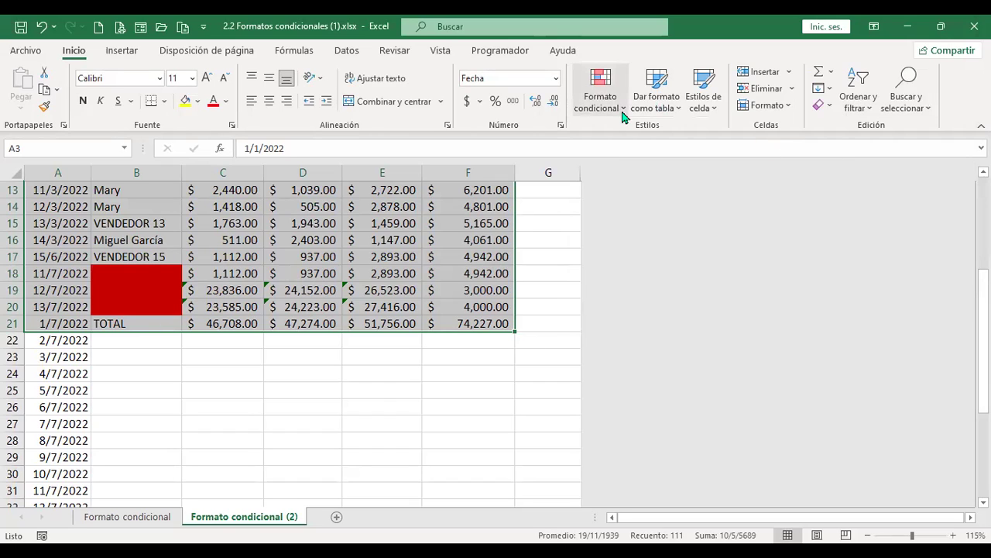
click(601, 90)
click(653, 323)
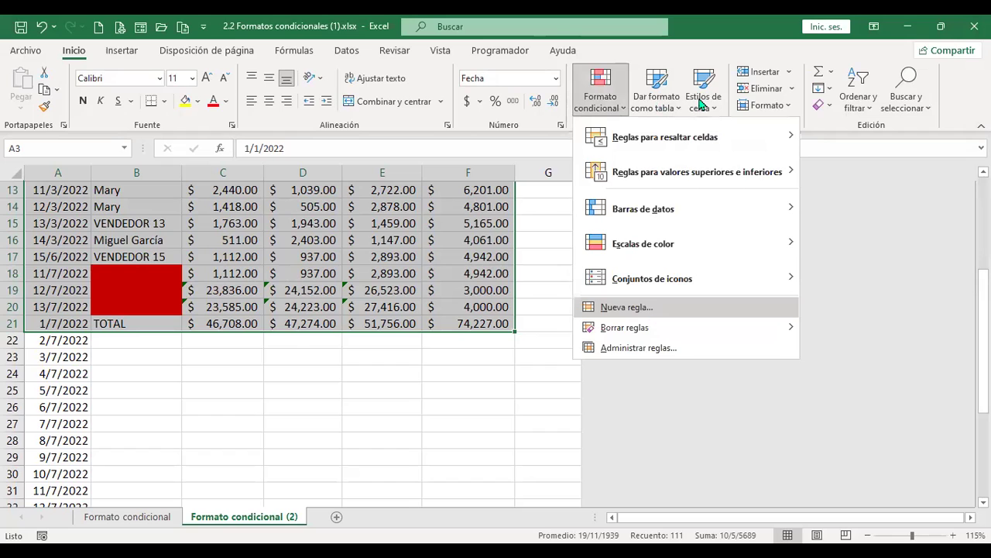
click(697, 80)
click(691, 190)
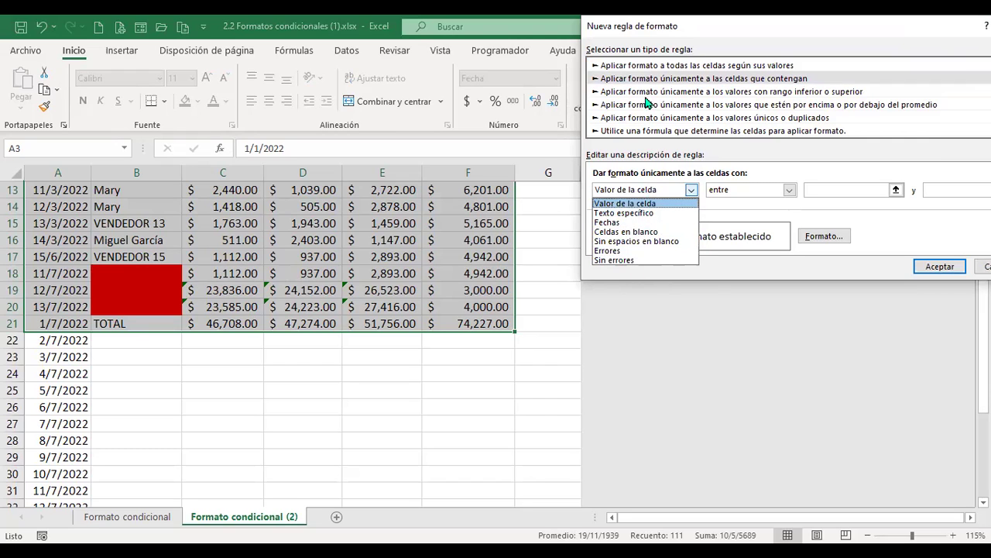
click(674, 95)
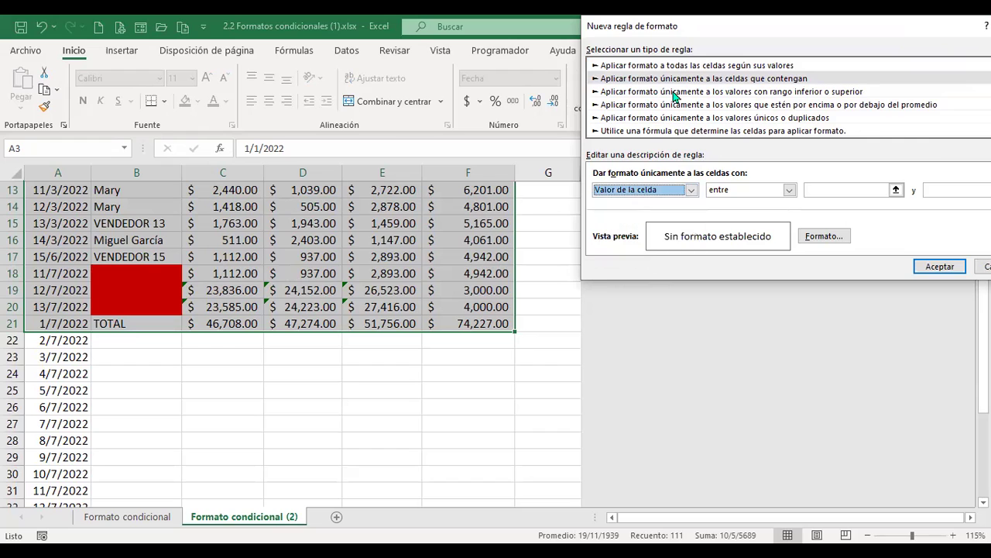
click(673, 93)
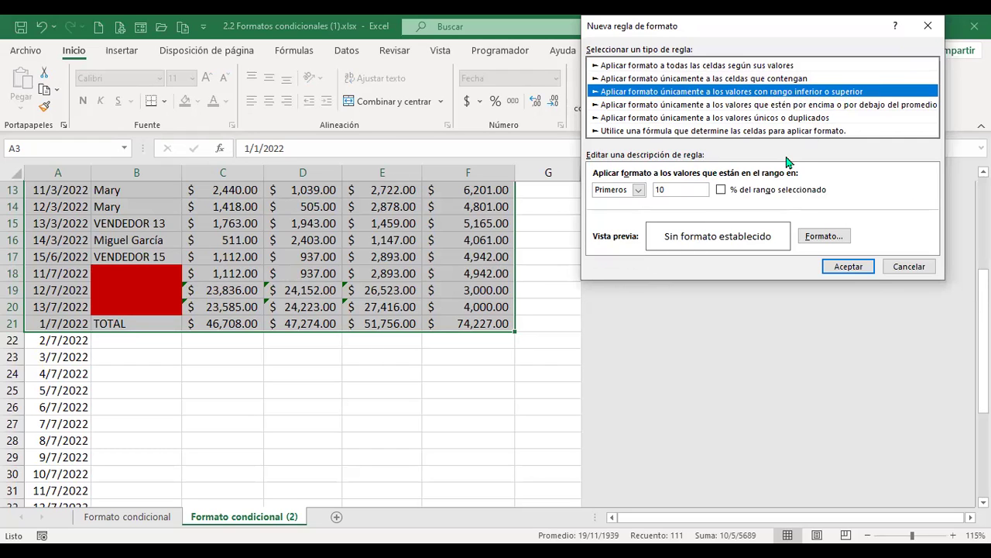
click(637, 191)
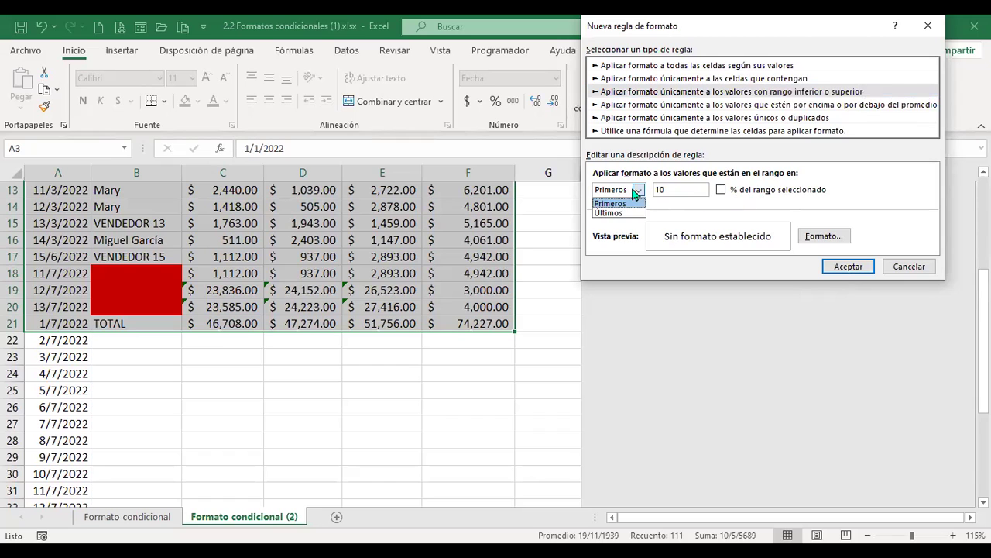
click(638, 190)
click(638, 190)
click(612, 212)
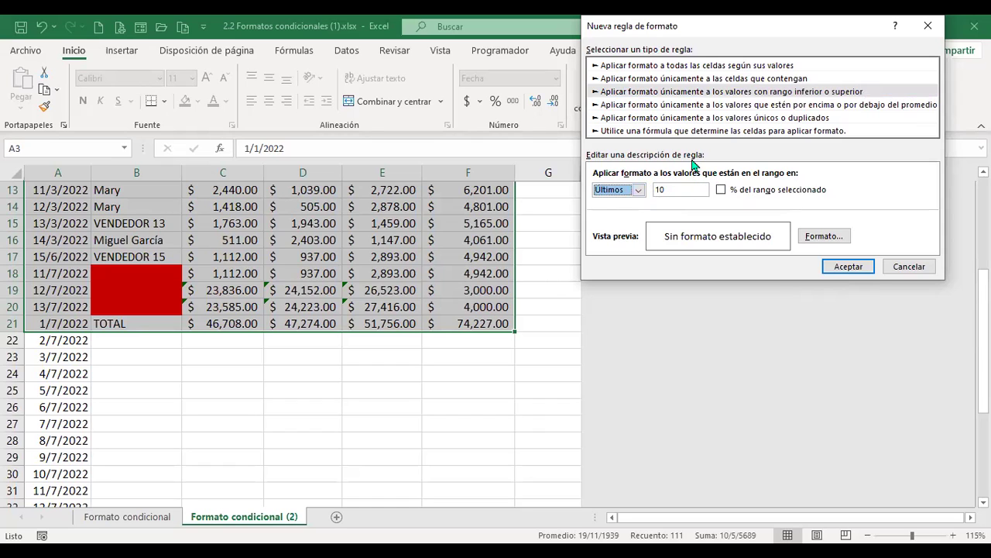
click(901, 271)
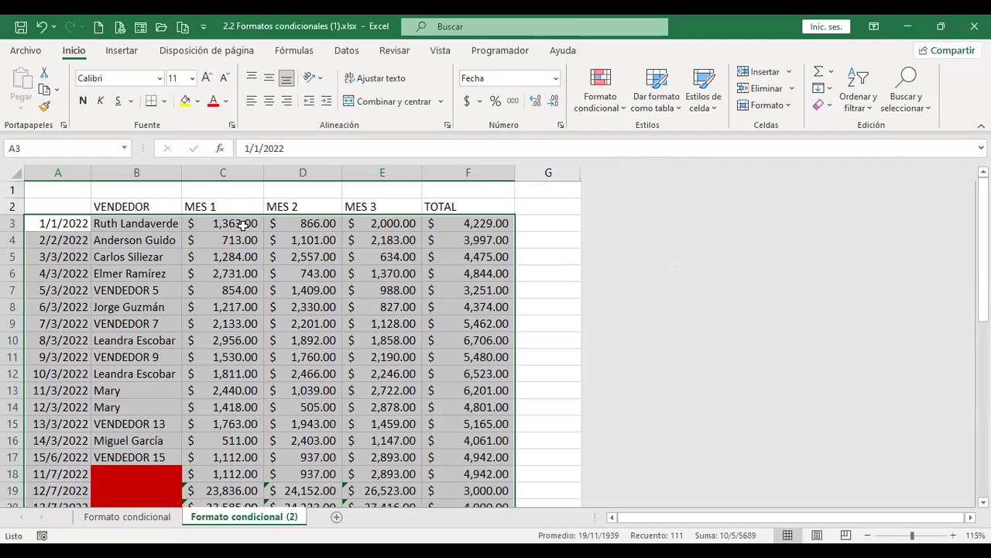
Select the MES 1 values C3:C20
drag(241, 223, 245, 323)
scroll(239, 304, down, 4)
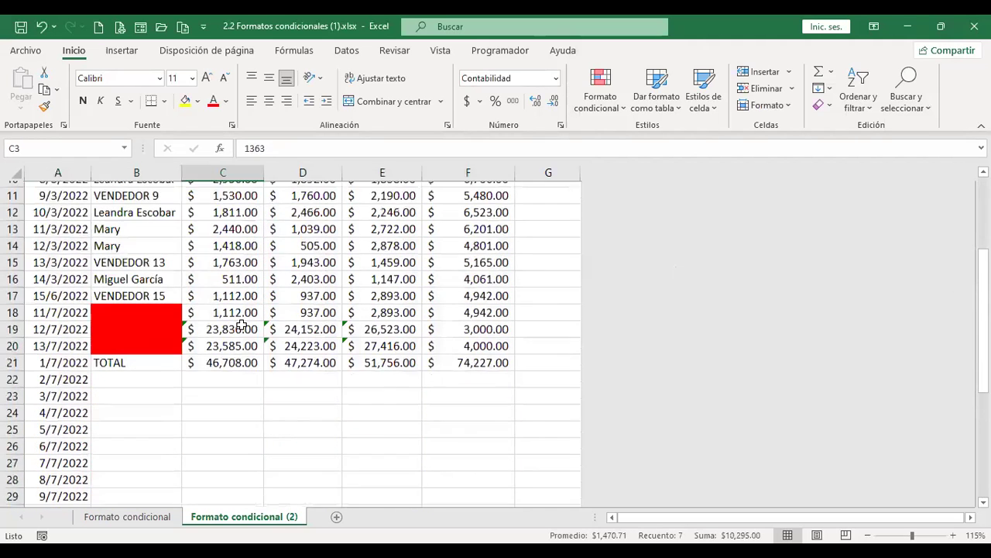
shift+click(240, 306)
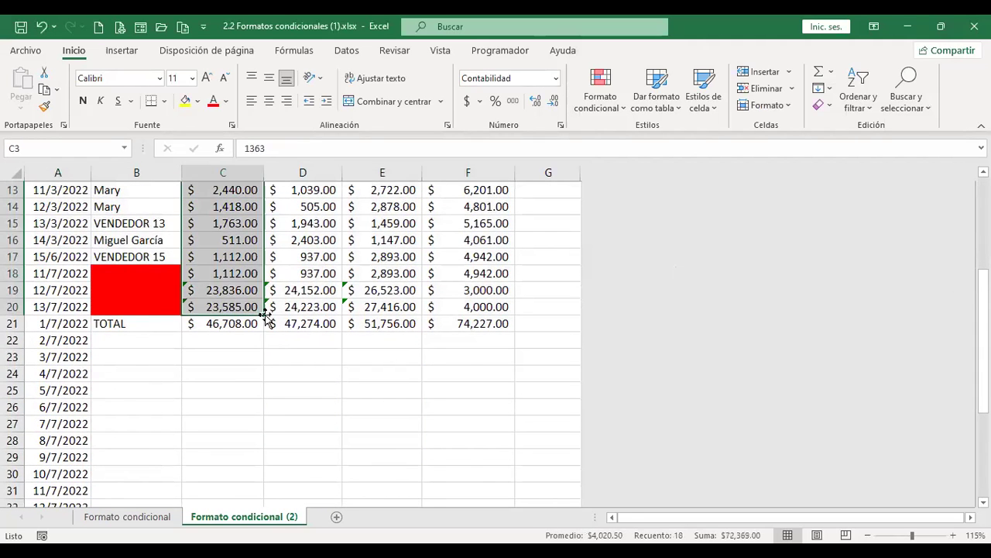
scroll(243, 206, up, 4)
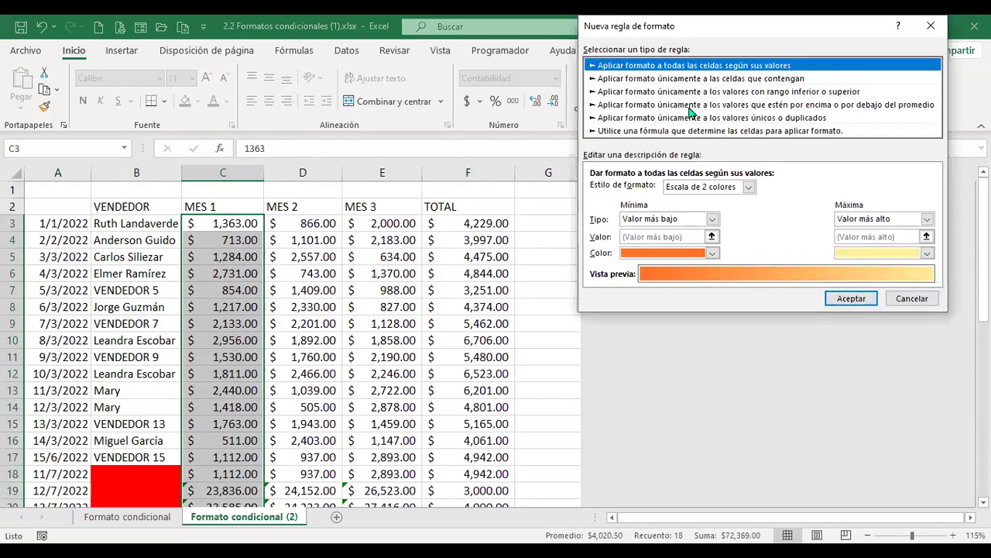
Add an Últimos 10 rule filling the ten lowest MES 1 values light green
click(690, 91)
click(636, 191)
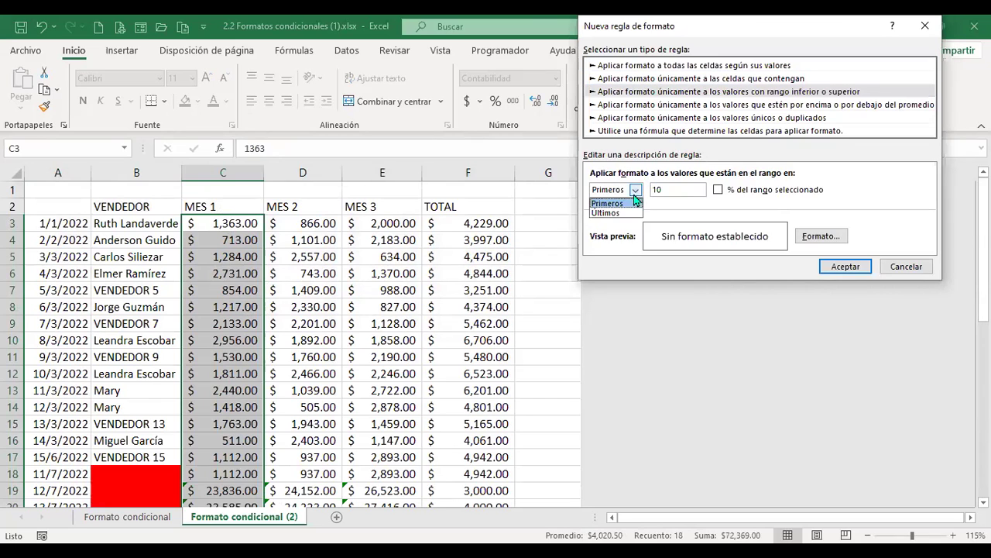
click(628, 214)
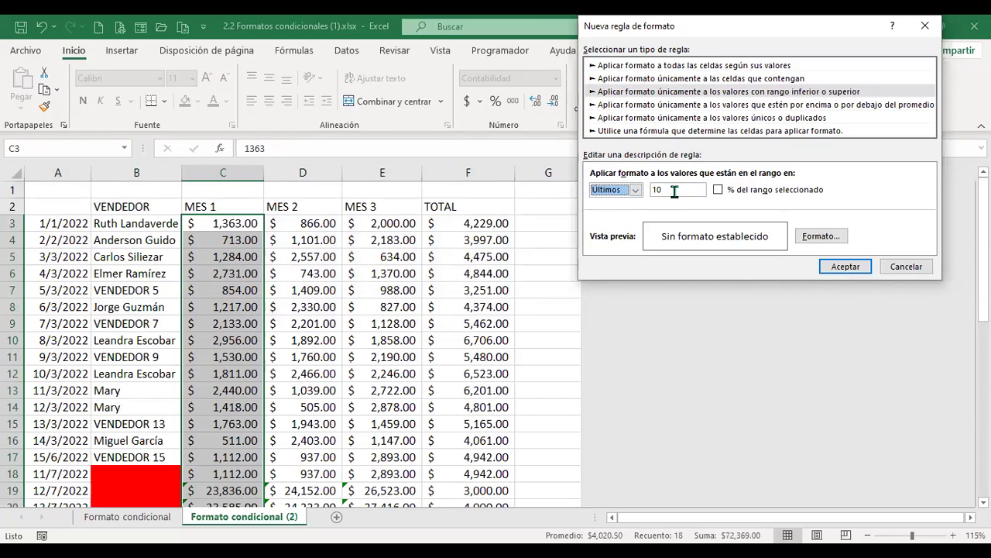
click(821, 236)
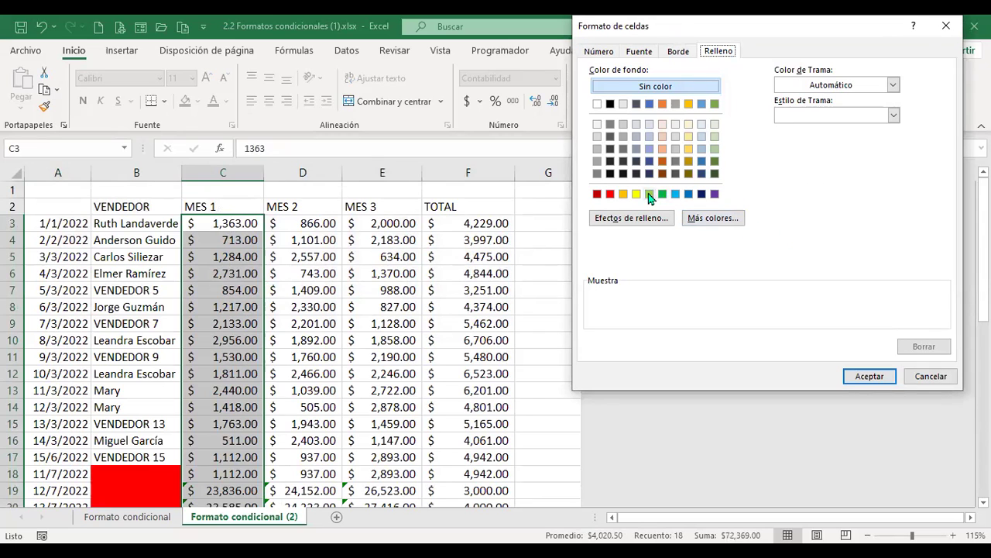
click(649, 194)
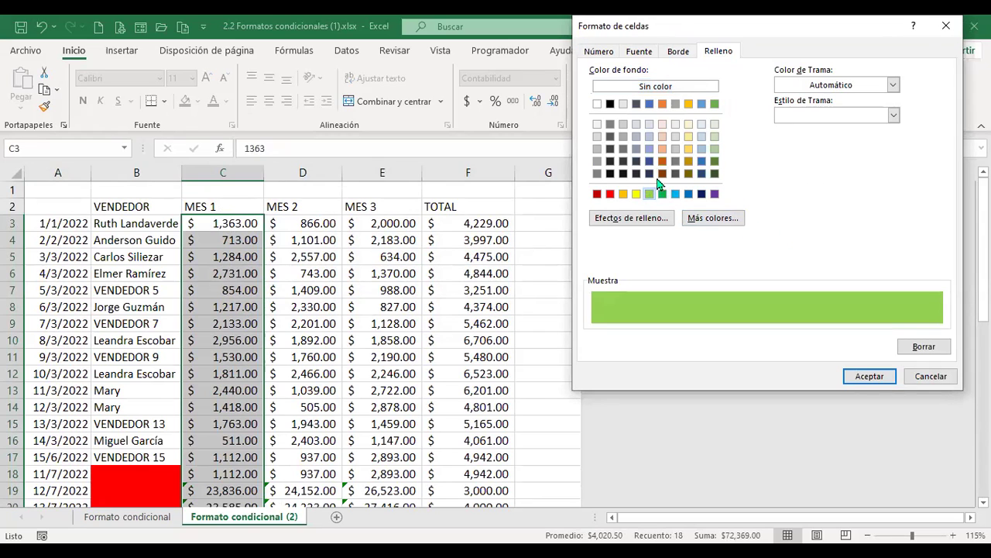
click(869, 376)
click(845, 268)
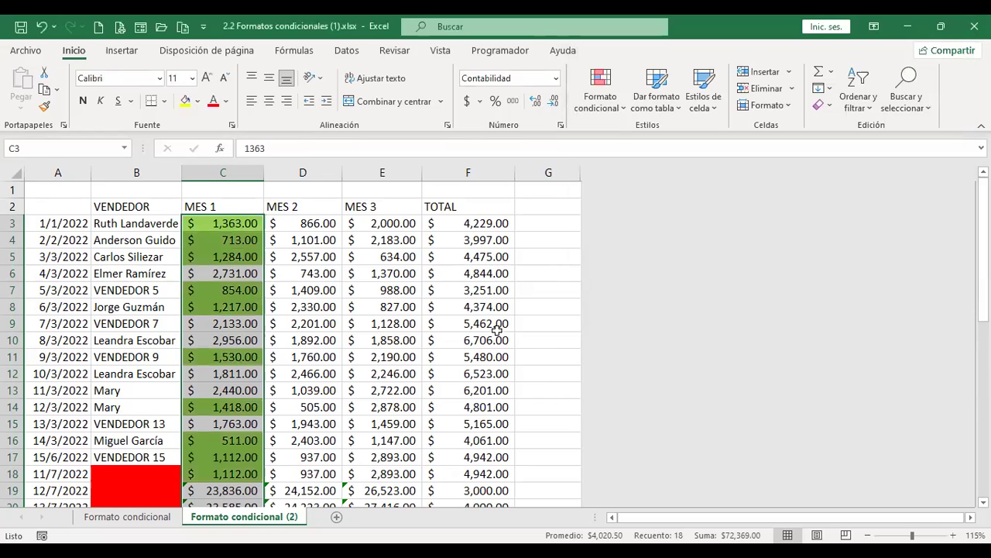
scroll(492, 330, down, 2)
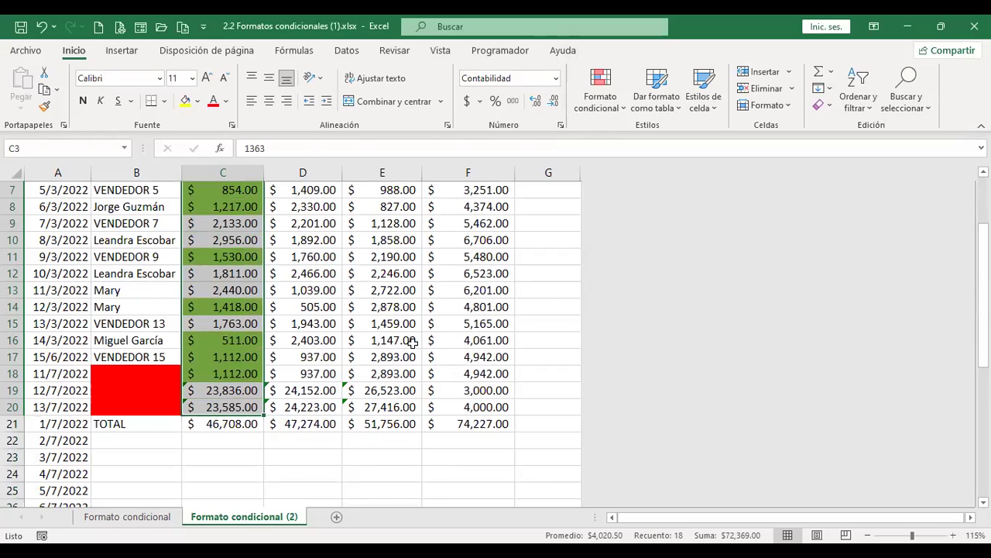
Preview the top/bottom ranked and above/below average rule types, leaving 'above' selected
scroll(411, 341, up, 2)
scroll(242, 316, down, 2)
scroll(248, 365, up, 2)
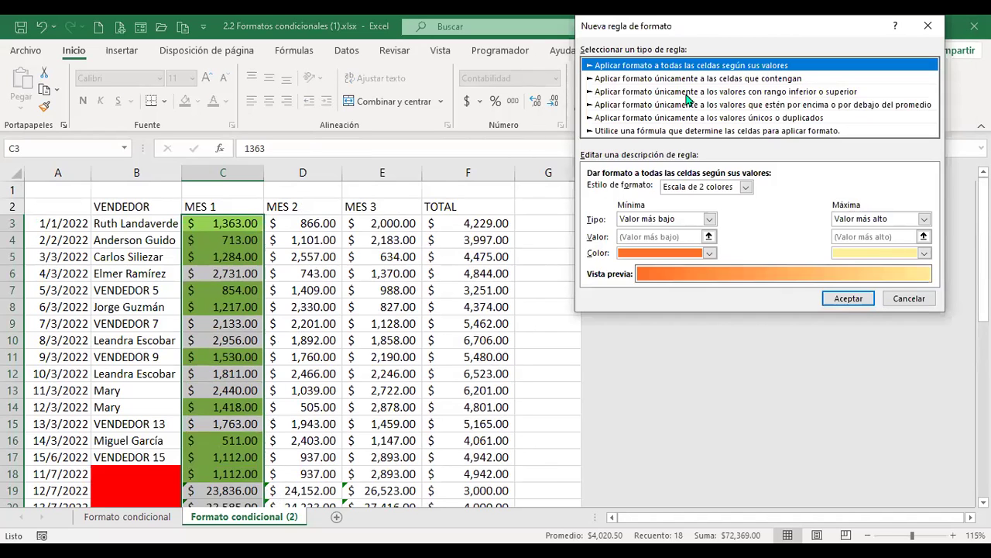
click(686, 93)
click(686, 108)
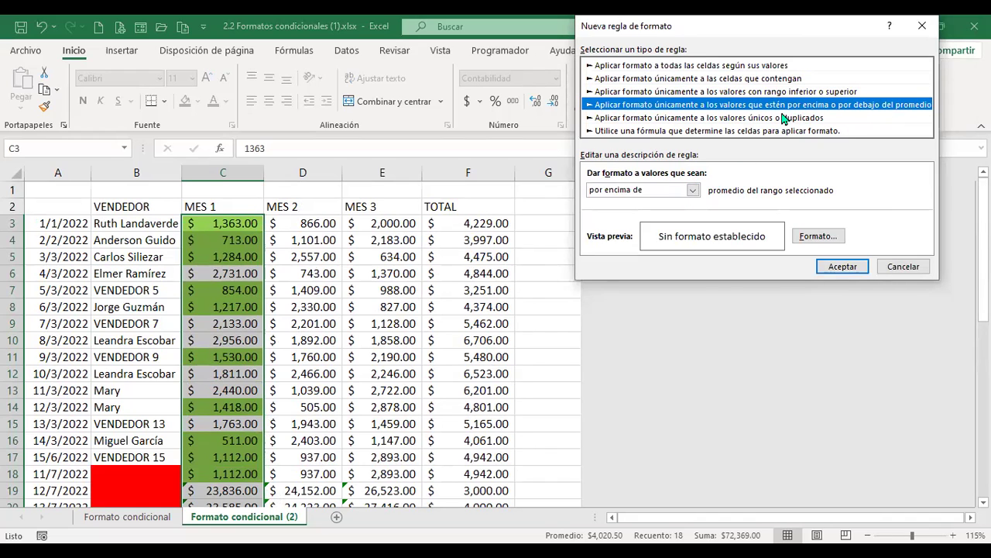
click(693, 190)
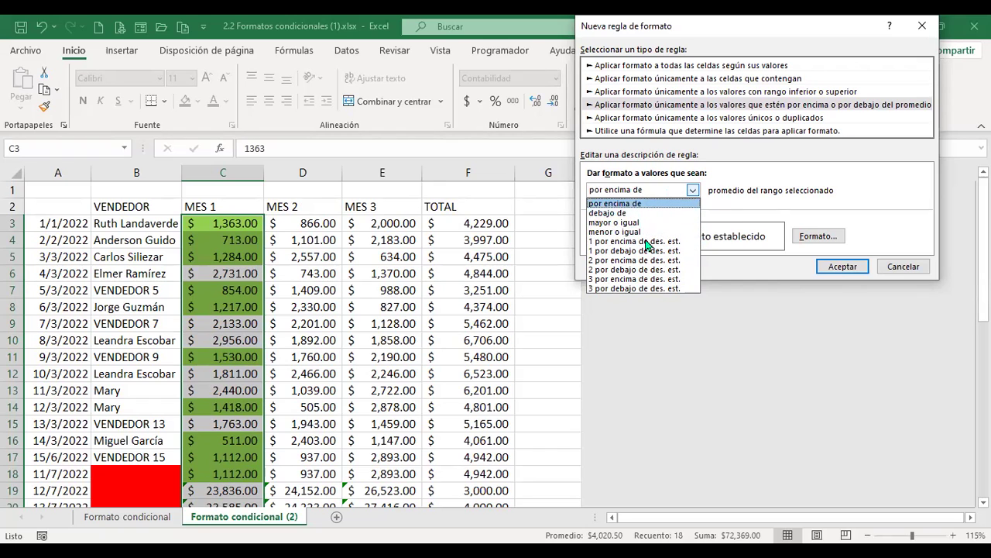
click(863, 180)
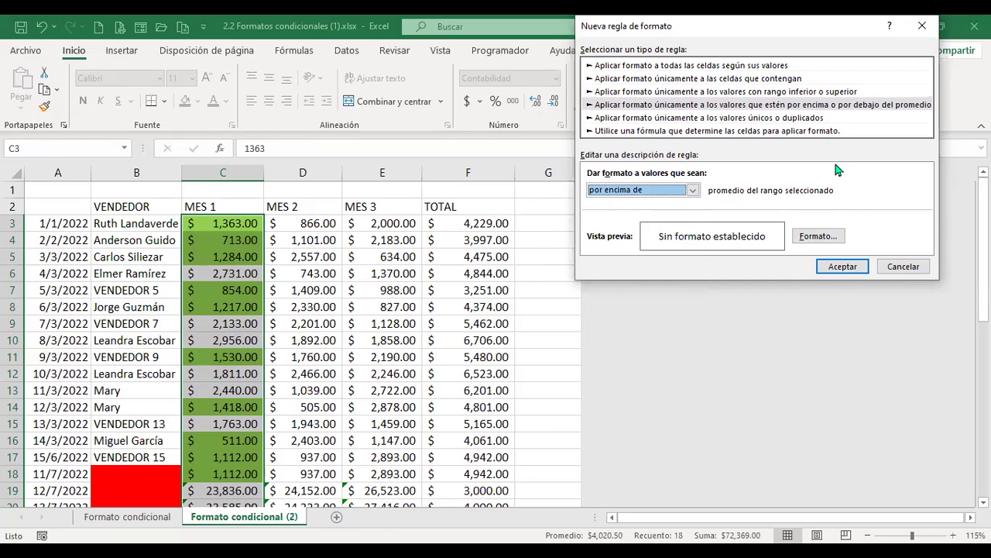
Preview the unique/duplicate values rule type, then select the formula-based rule type
click(730, 120)
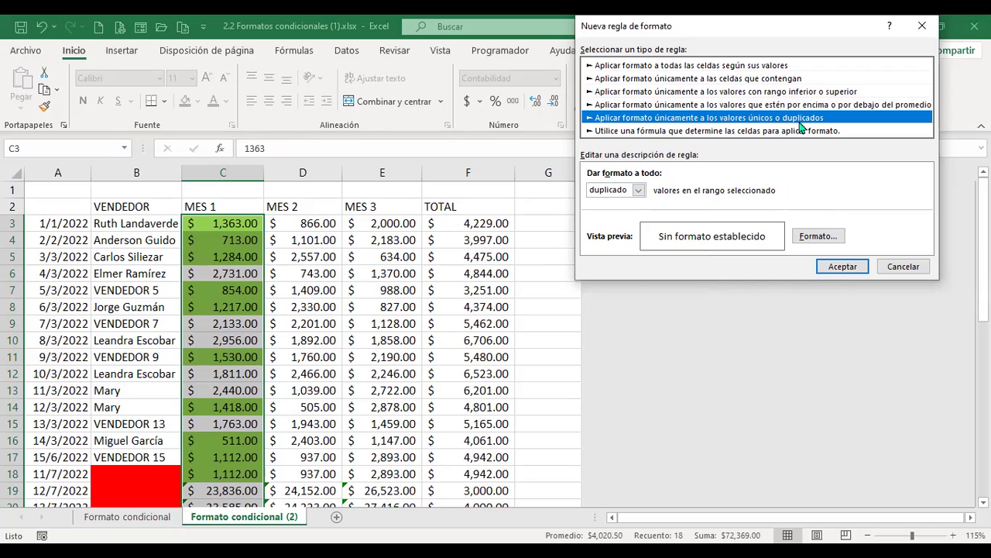
click(635, 191)
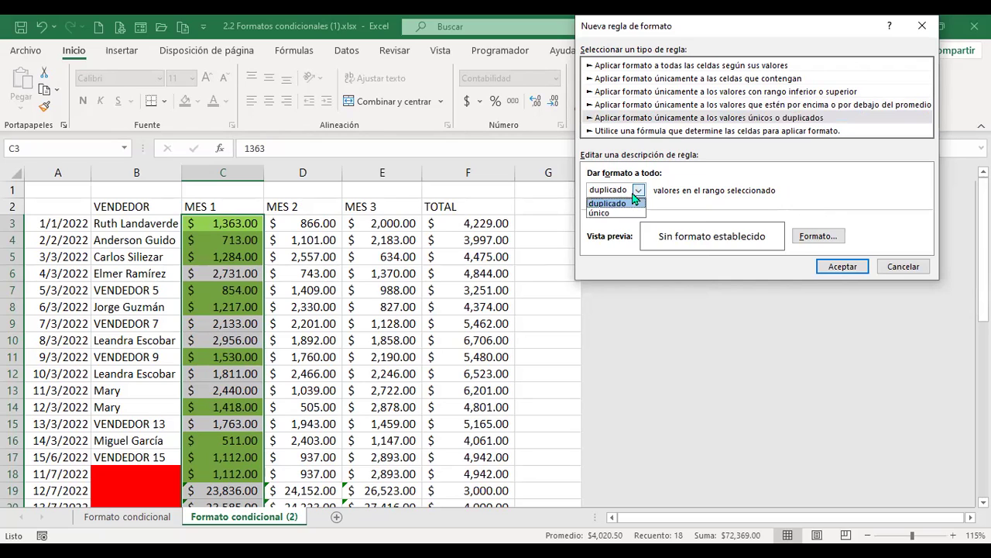
click(836, 179)
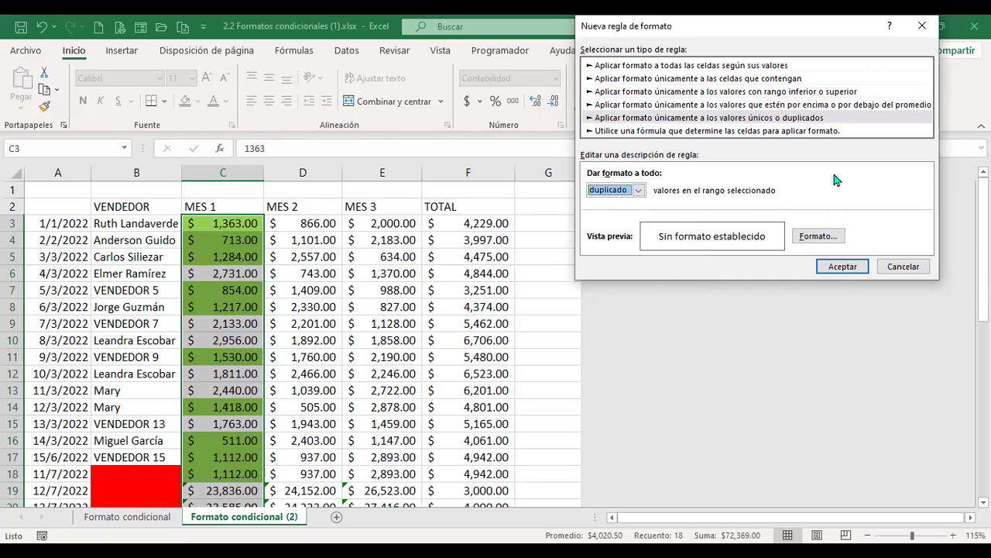
click(712, 131)
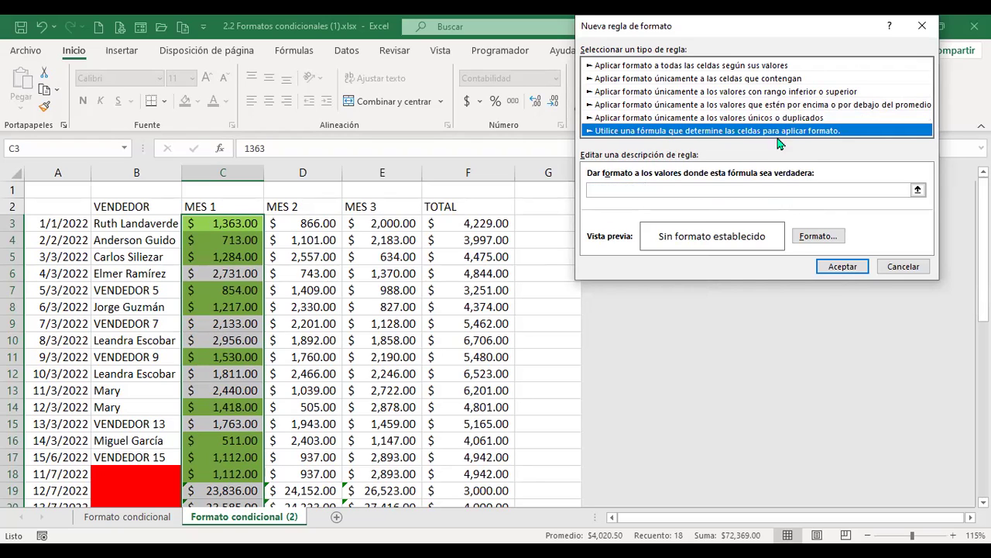
Cancel the new rule and select MES 2 cell D19 to inspect it
click(903, 267)
drag(319, 223, 329, 275)
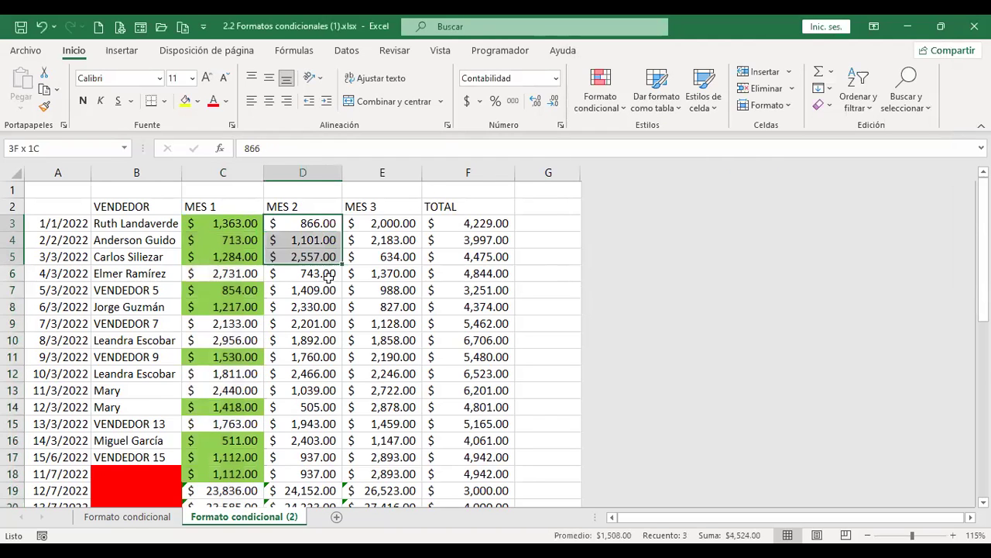
scroll(323, 325, down, 2)
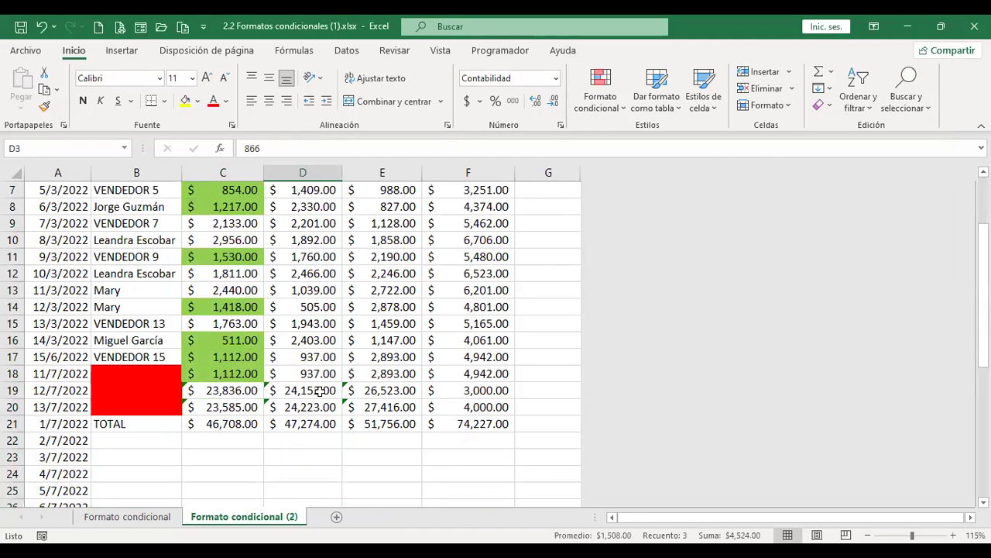
click(321, 390)
click(319, 373)
click(320, 390)
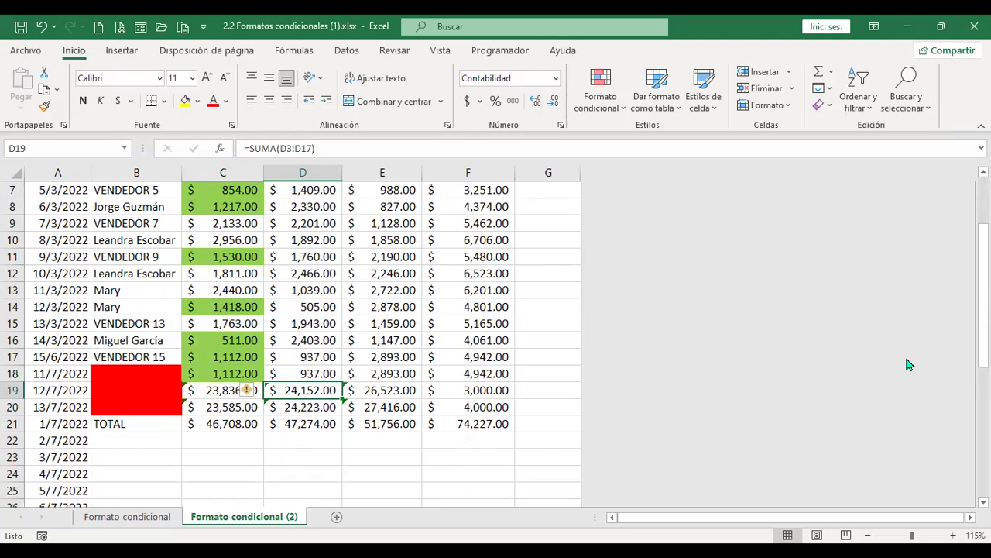
Overwrite D19 with 2,400 and D20 with 2000, then select D3:D20
text(2)
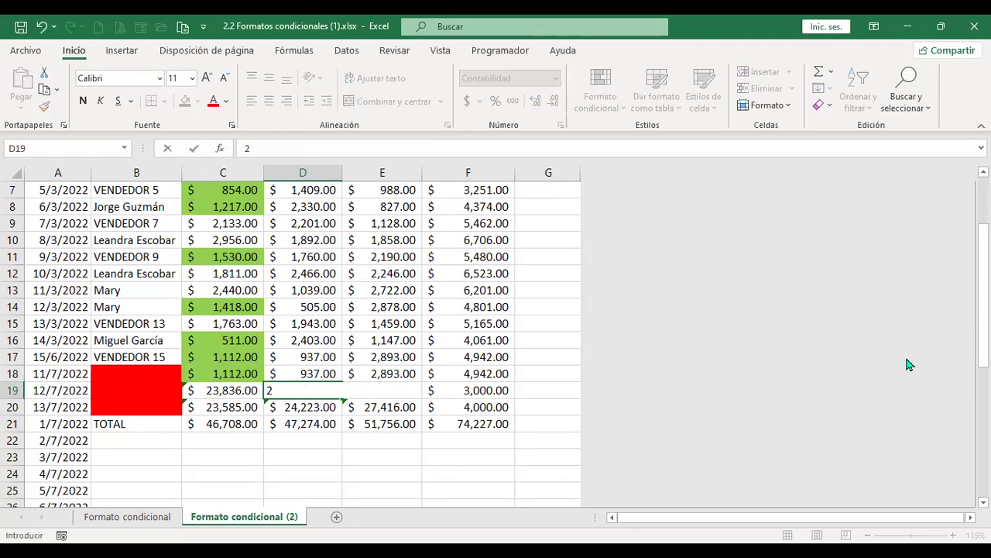
text(,400)
key(Return)
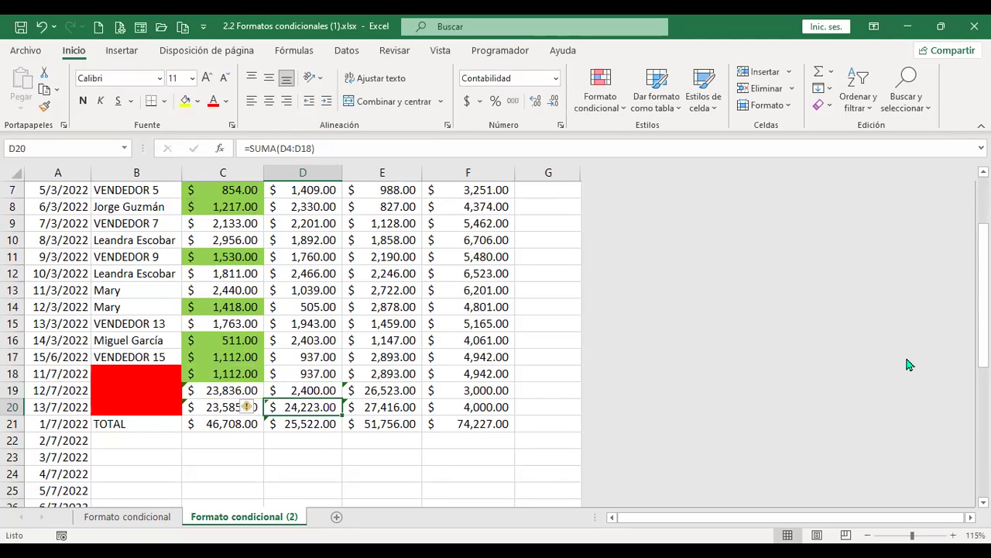
text(2000)
key(Return)
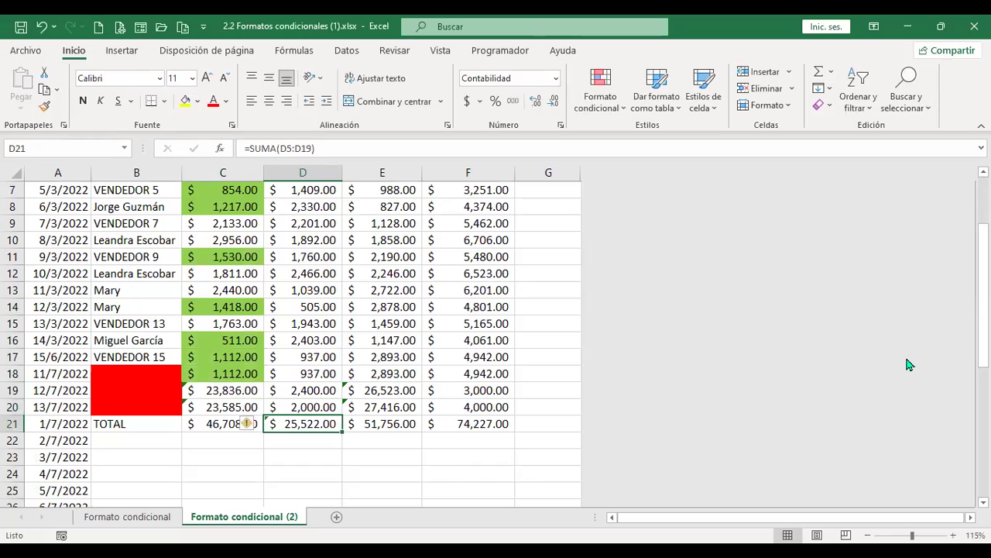
key(Up)
key(shift+Up)
key(shift+Up)
key(shift+Up)
key(shift+Up)
key(shift+Up)
key(shift+Up)
key(shift+Up)
key(shift+Up)
key(shift+Up)
key(shift+Up)
key(shift+Up)
key(shift+Up)
key(shift+Up)
key(shift+Up)
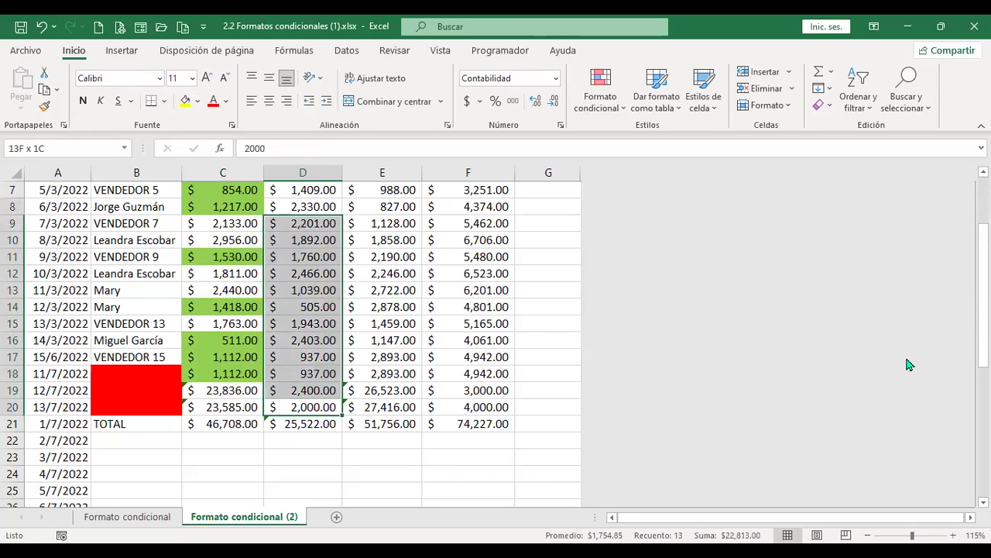
key(shift+Up)
key(shift+Up)
key(shift+Up)
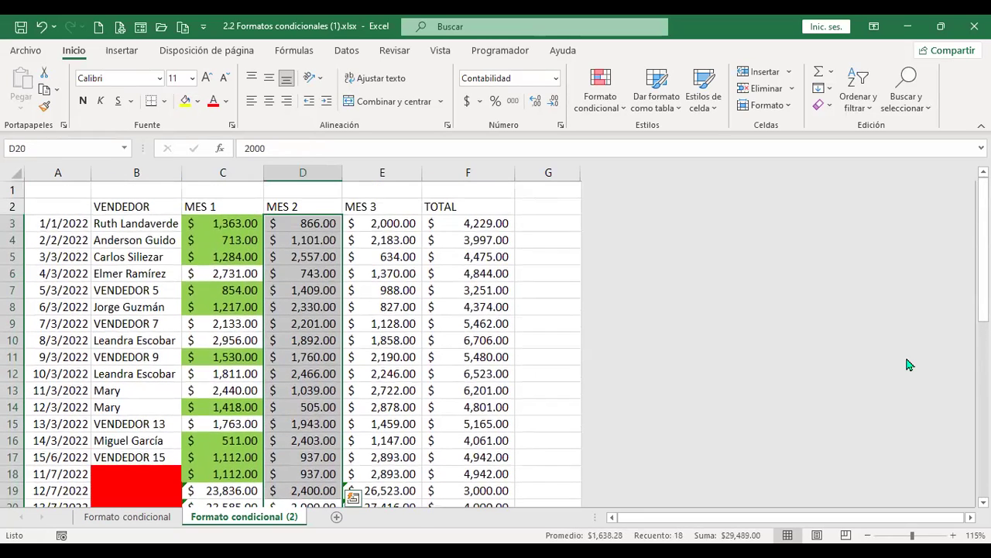
Start a new 'Use a formula' conditional formatting rule for D3:D20, ready to type the formula
click(624, 110)
click(647, 308)
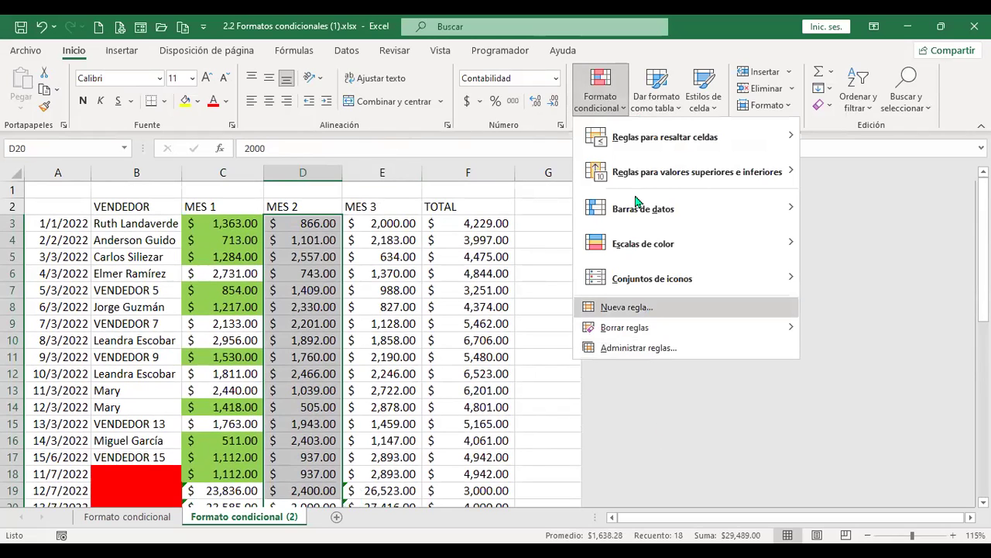
click(670, 131)
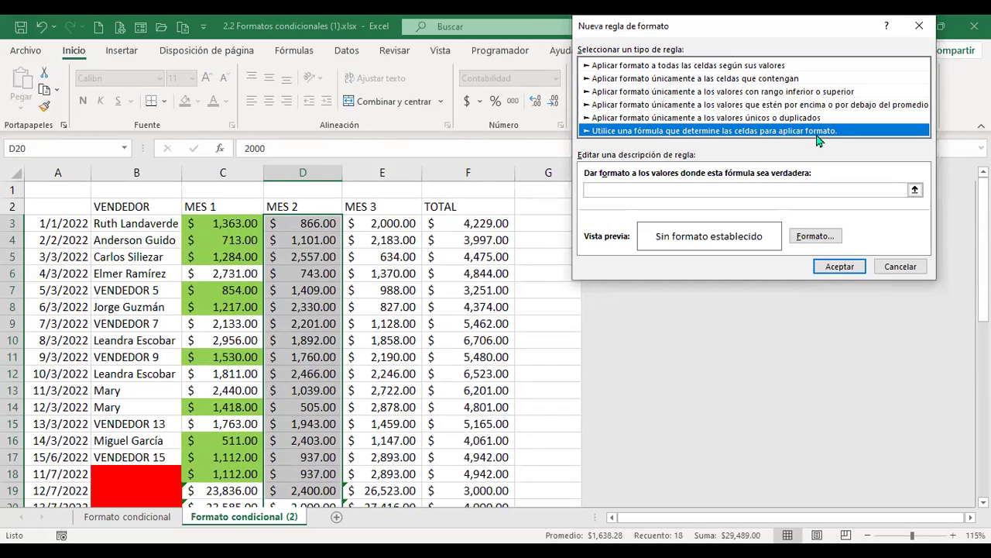
click(672, 186)
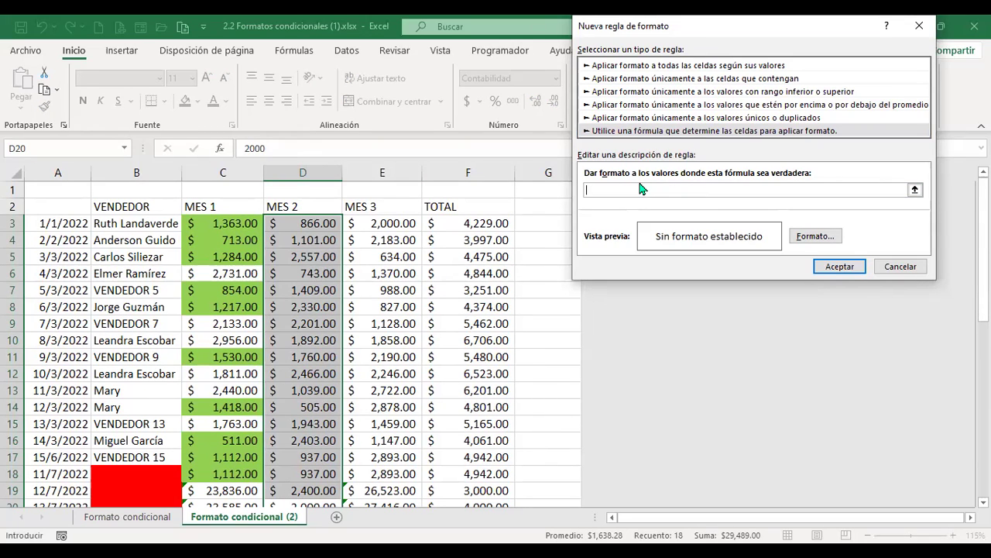
Enter the rule formula =$D3 by referencing D3 and removing its row anchor
text(=)
click(315, 224)
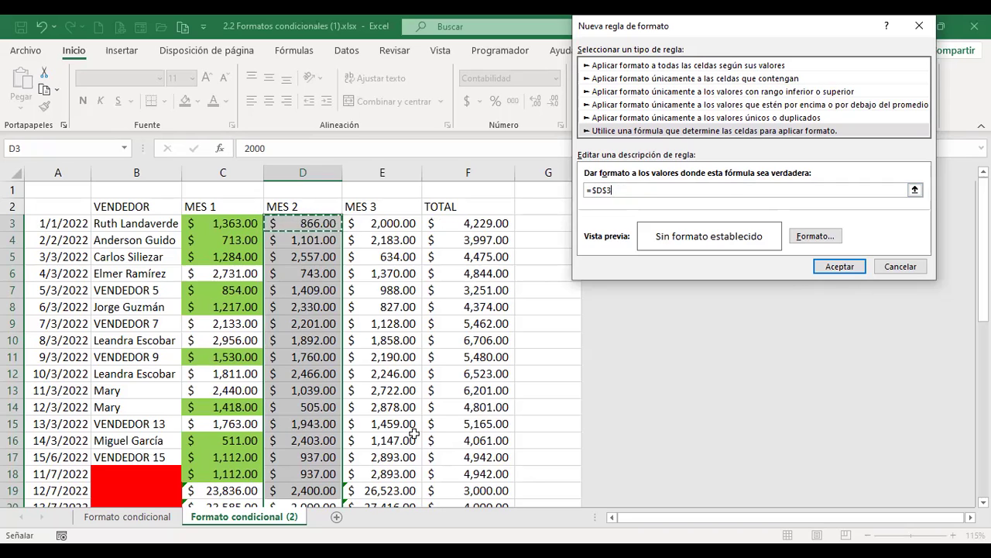
key(BackSpace)
key(BackSpace)
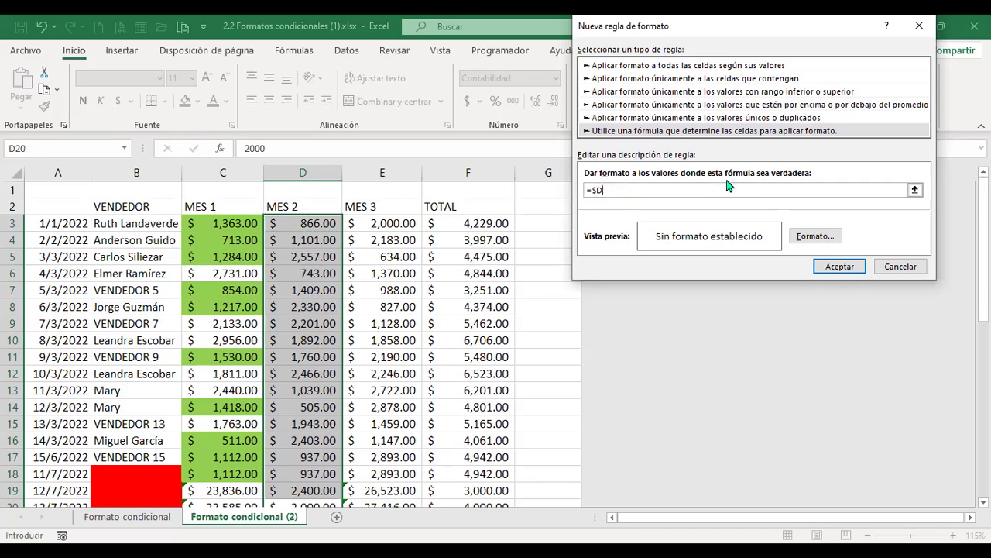
text(3)
Close the Format Cells dialog unchanged and extend the formula to =$D3<1000
click(819, 237)
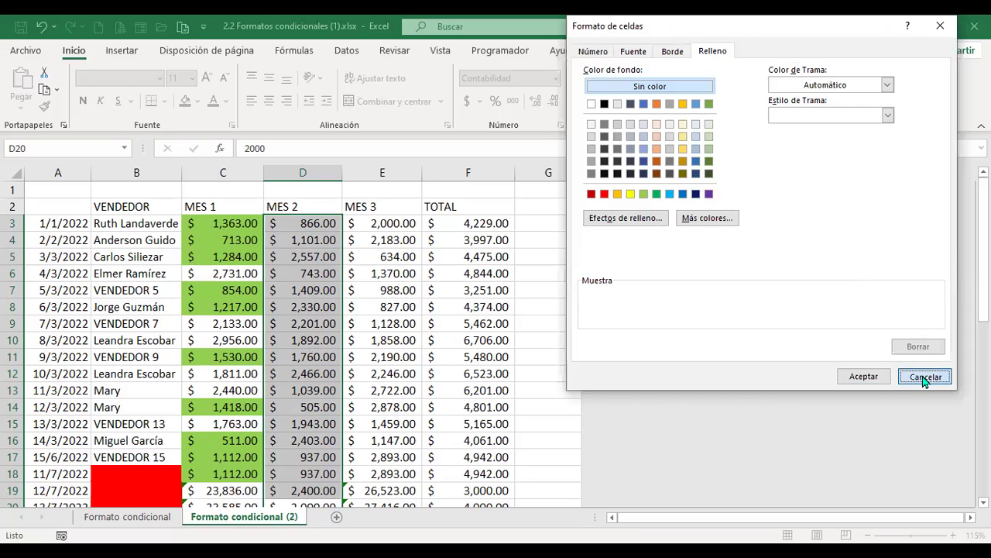
key(Escape)
click(697, 189)
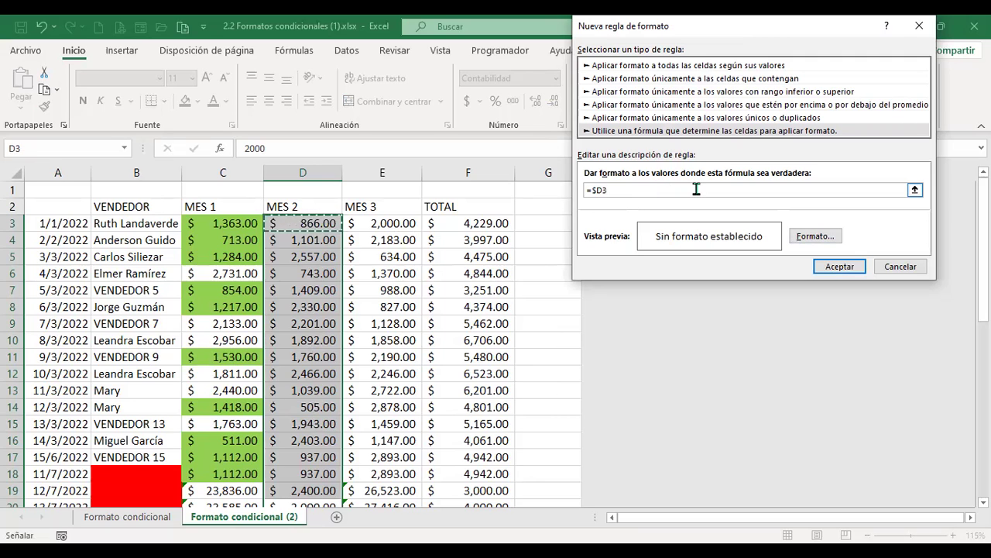
text(<)
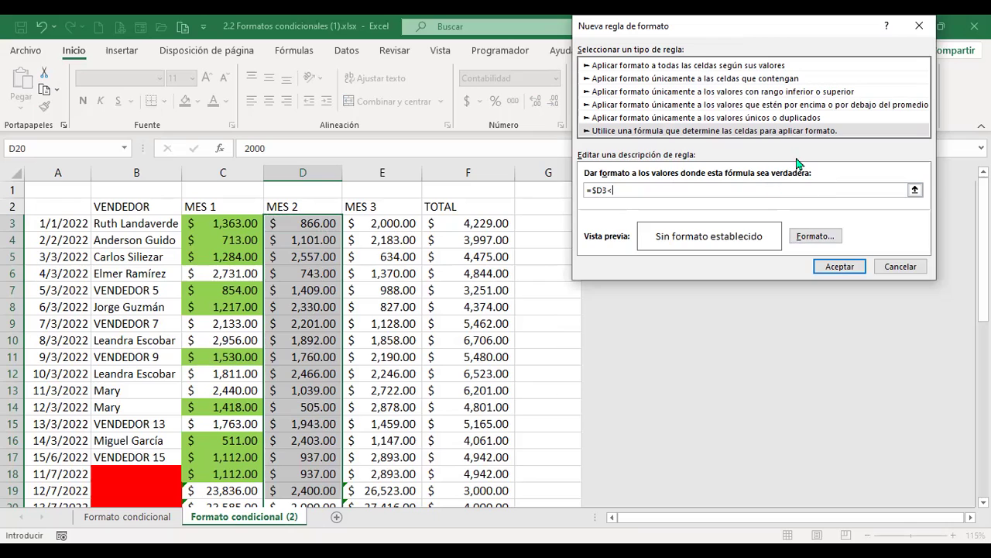
text(1000)
Give the =$D3<1000 rule a bold purple font and save the rule
click(816, 235)
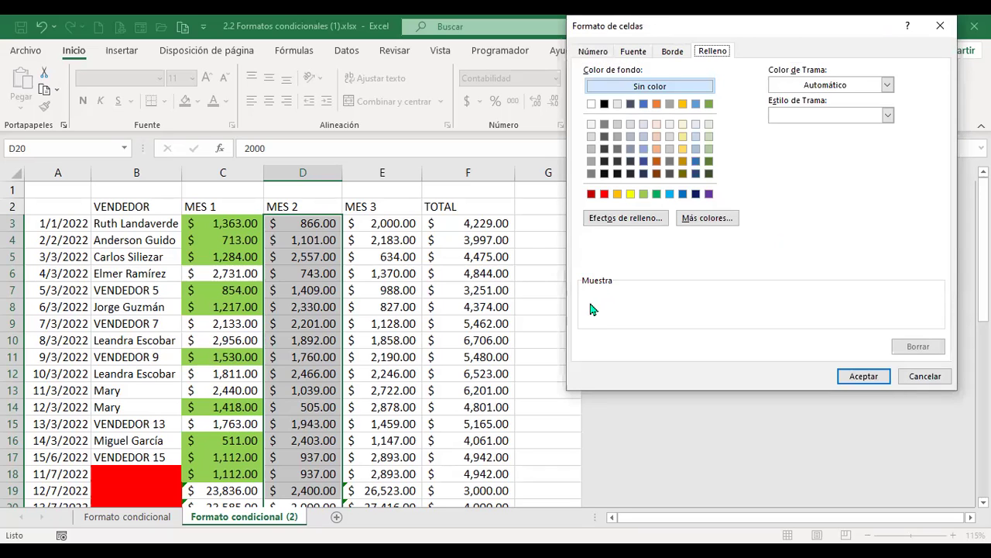
click(636, 52)
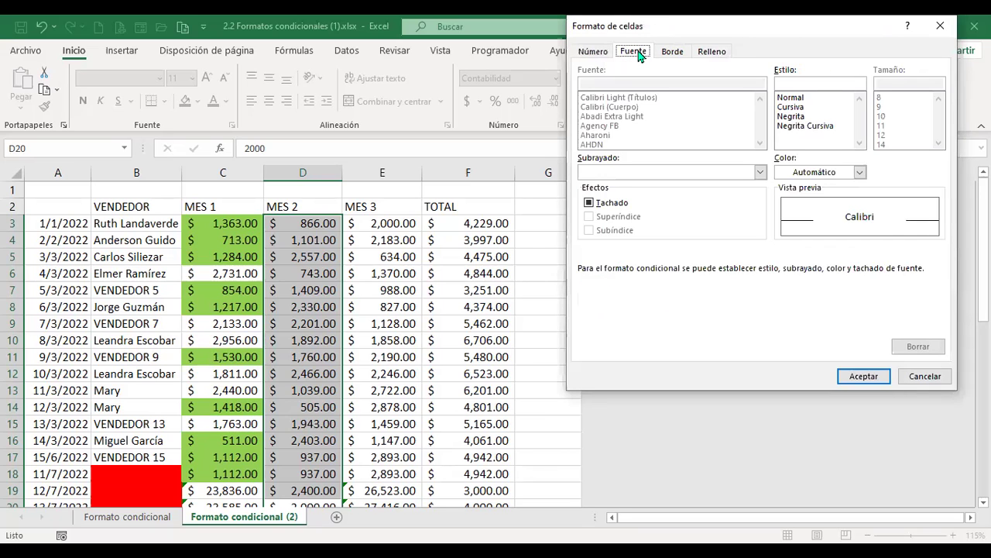
click(859, 172)
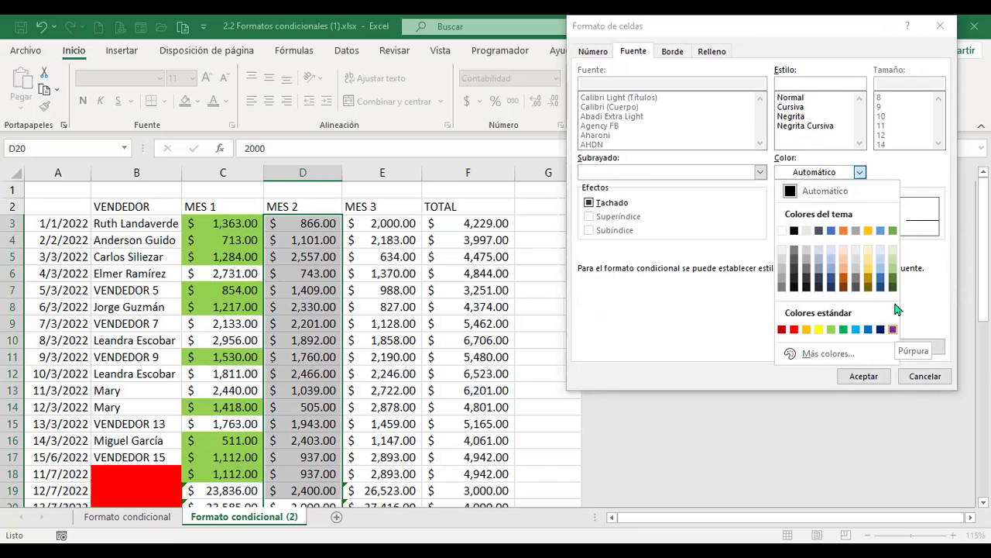
click(893, 330)
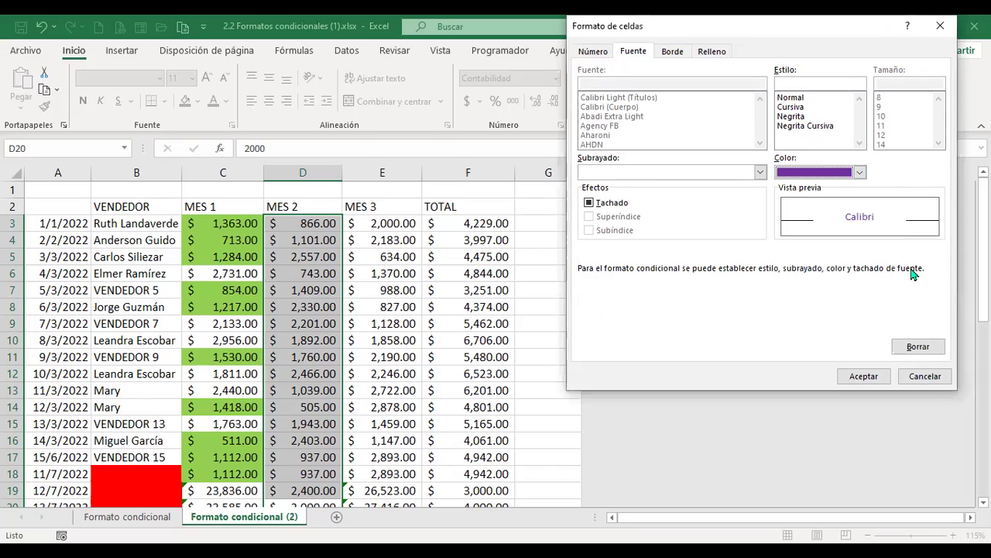
click(792, 117)
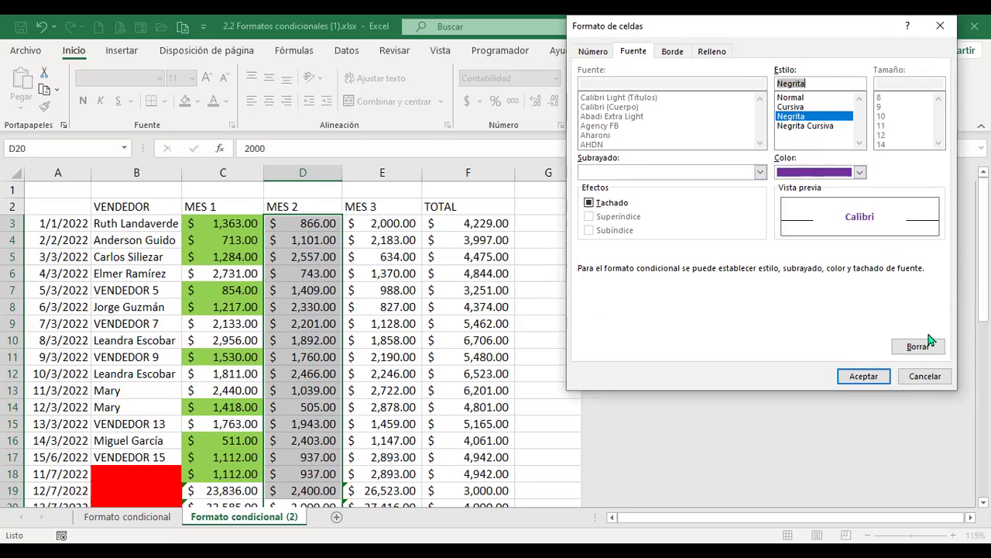
click(871, 378)
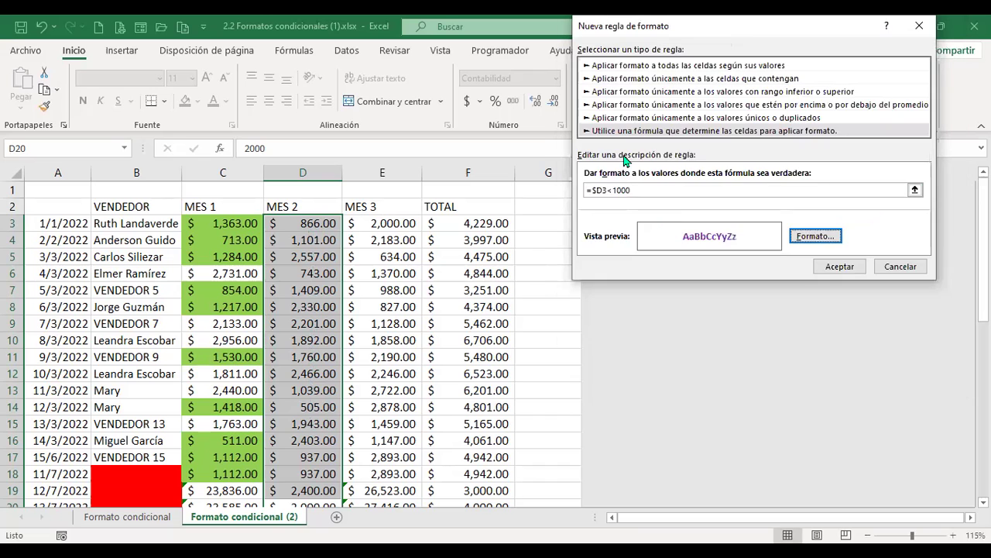
click(836, 266)
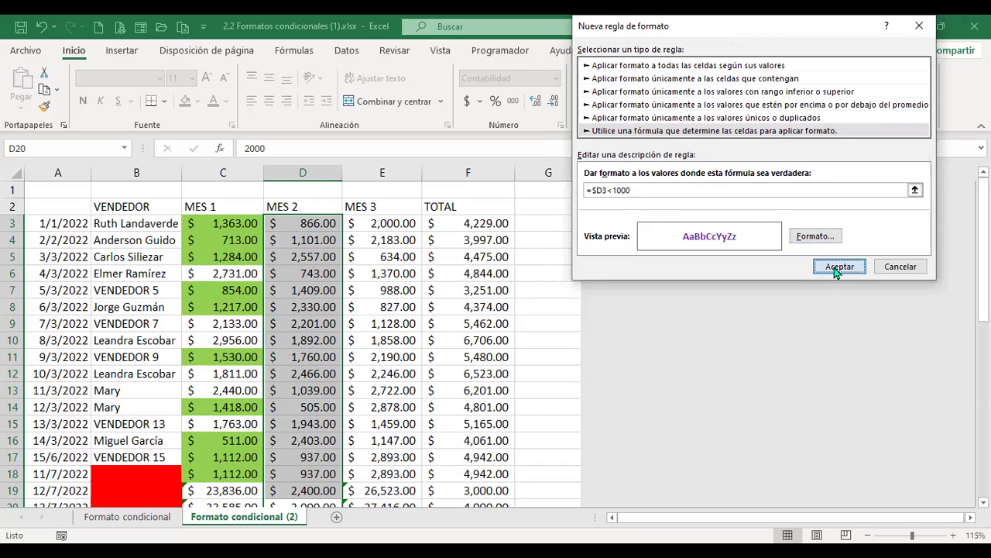
Check the bold purple MES 2 figures, then open the Conditional Formatting menu
scroll(330, 257, down, 2)
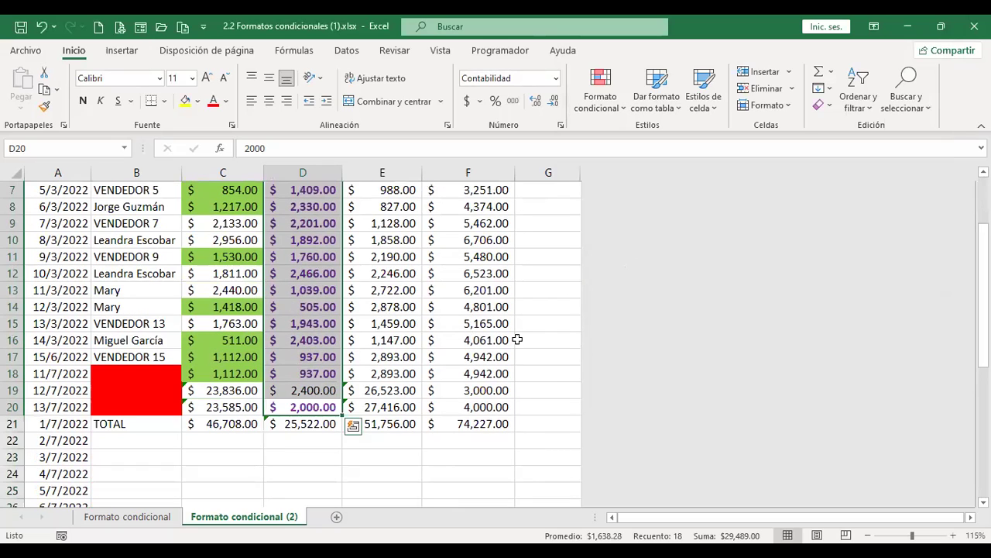
scroll(407, 368, up, 1)
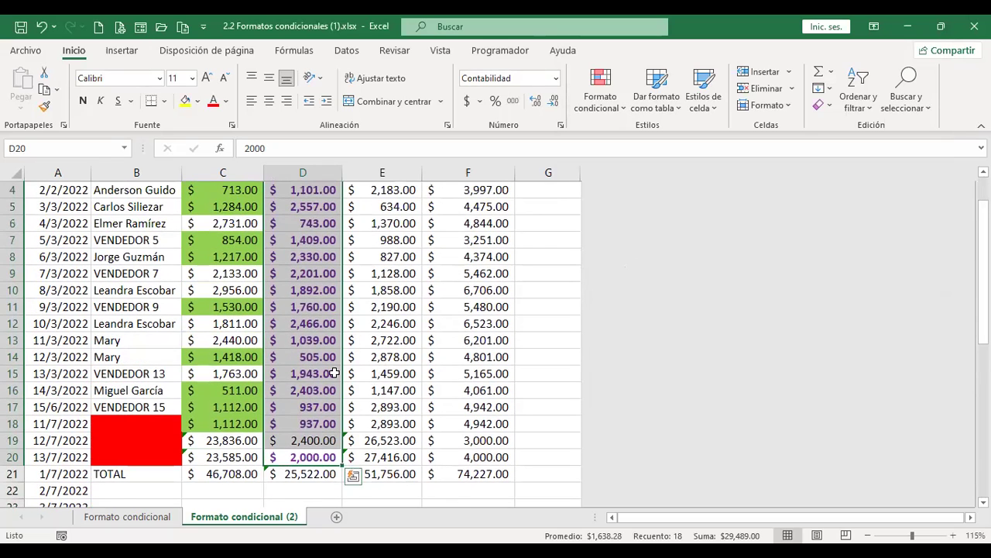
scroll(391, 326, up, 1)
click(617, 114)
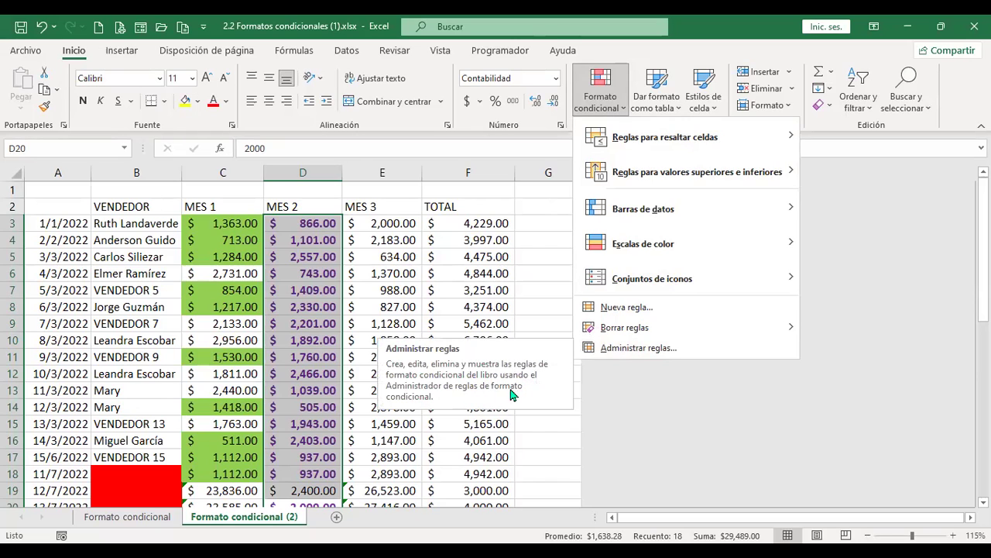
In Manage Rules, correct the MES 2 formula from =$D1048562<1000 to =$D3<1000
click(676, 350)
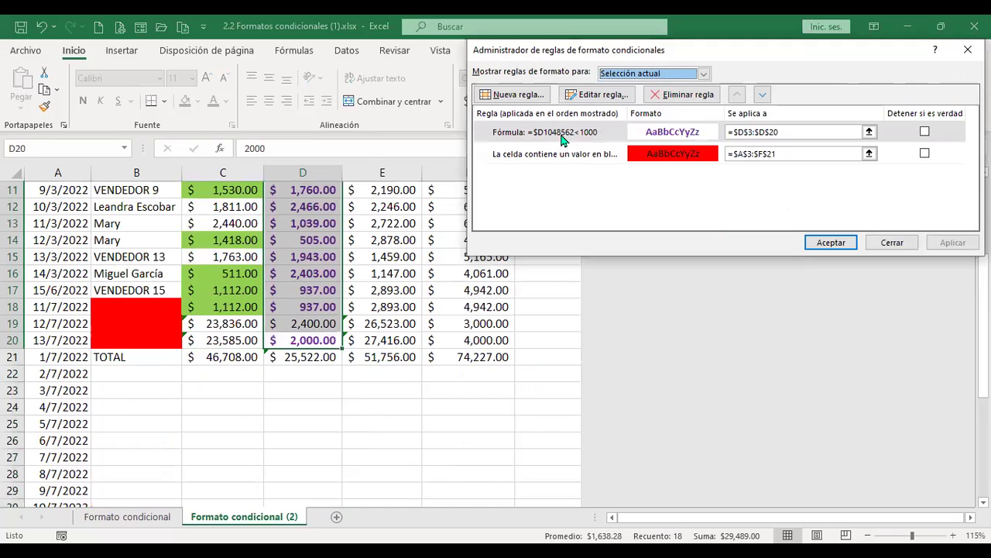
click(534, 136)
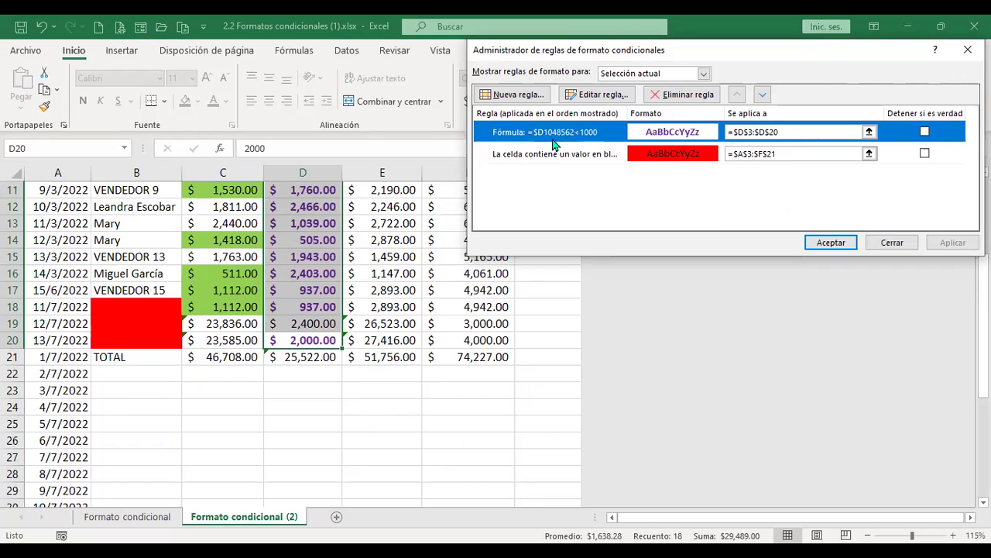
double_click(564, 136)
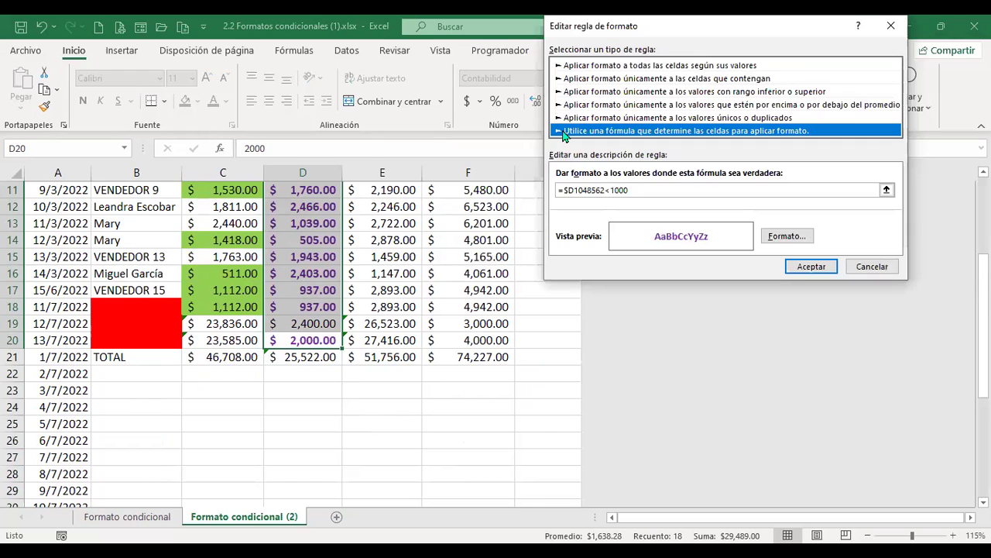
click(607, 191)
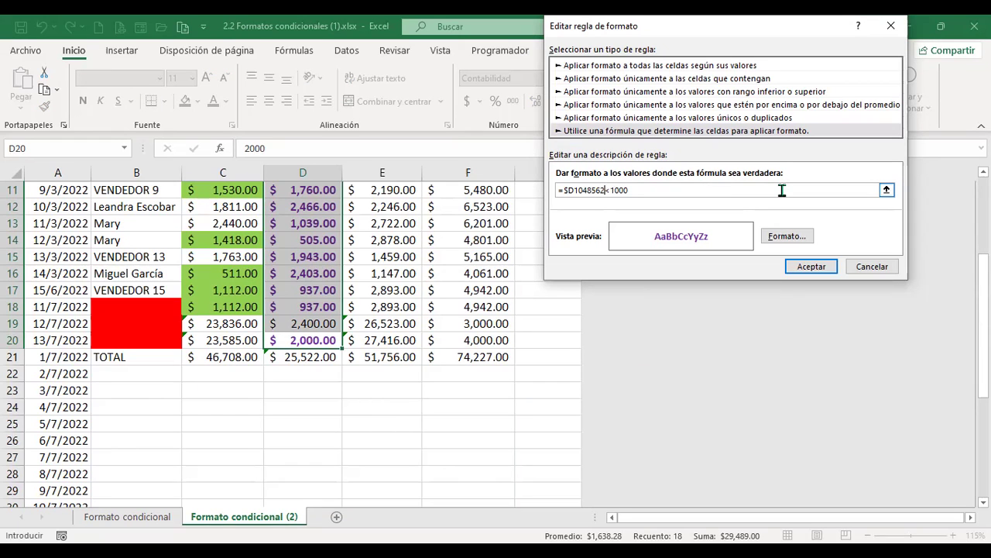
key(BackSpace)
key(BackSpace)
key(BackSpace)
key(BackSpace)
scroll(518, 224, up, 3)
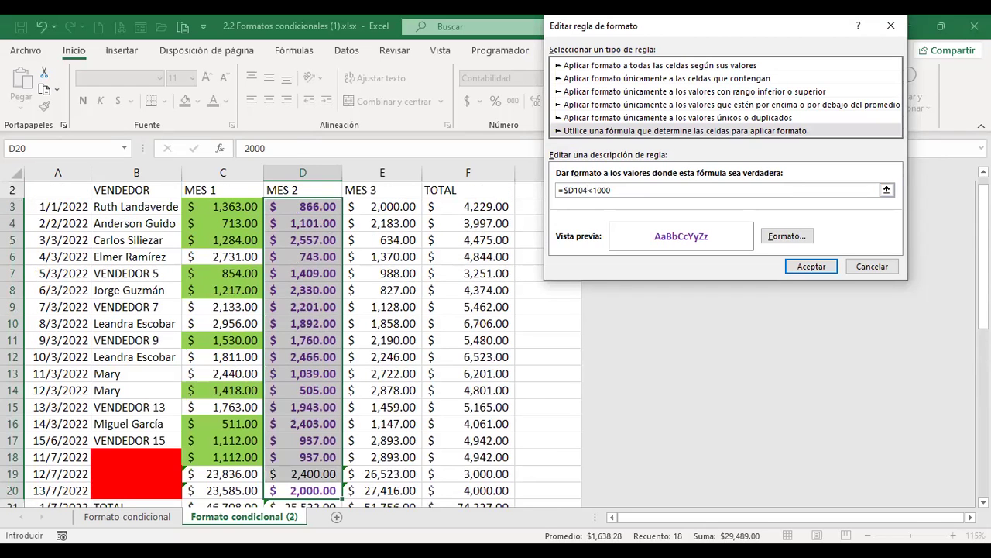
key(BackSpace)
key(BackSpace)
key(BackSpace)
text(3)
click(808, 269)
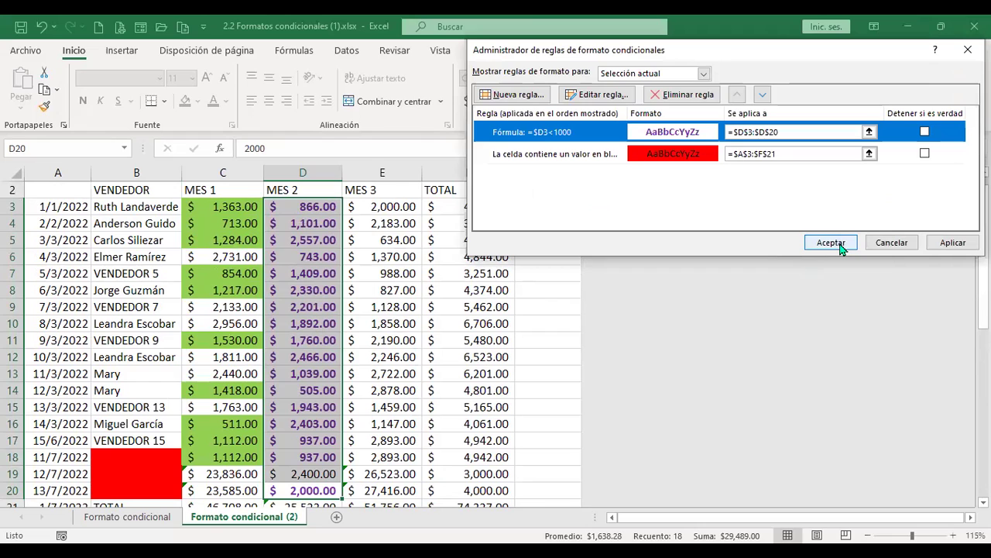
Apply the corrected rule, verify column D, and select the VENDEDOR names B3:B17
click(841, 247)
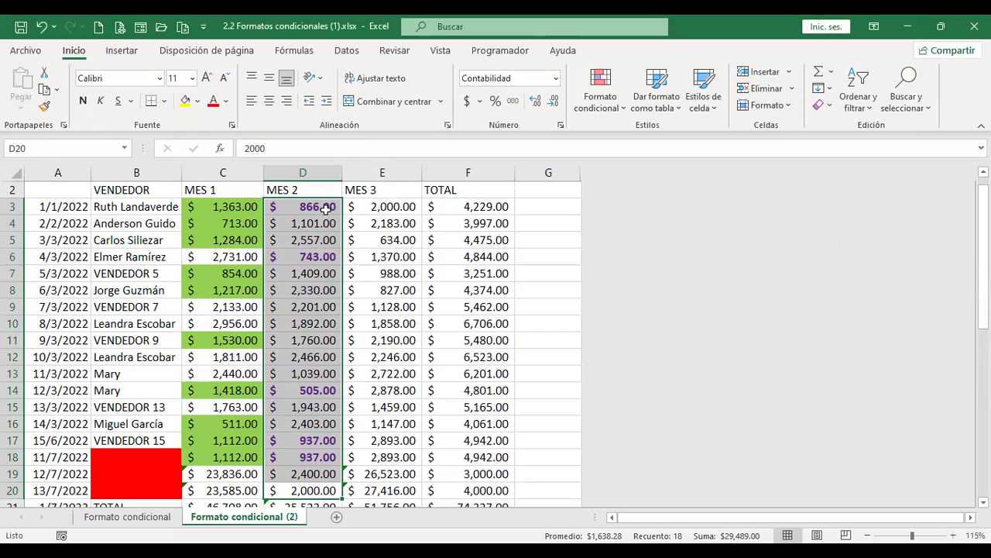
click(327, 242)
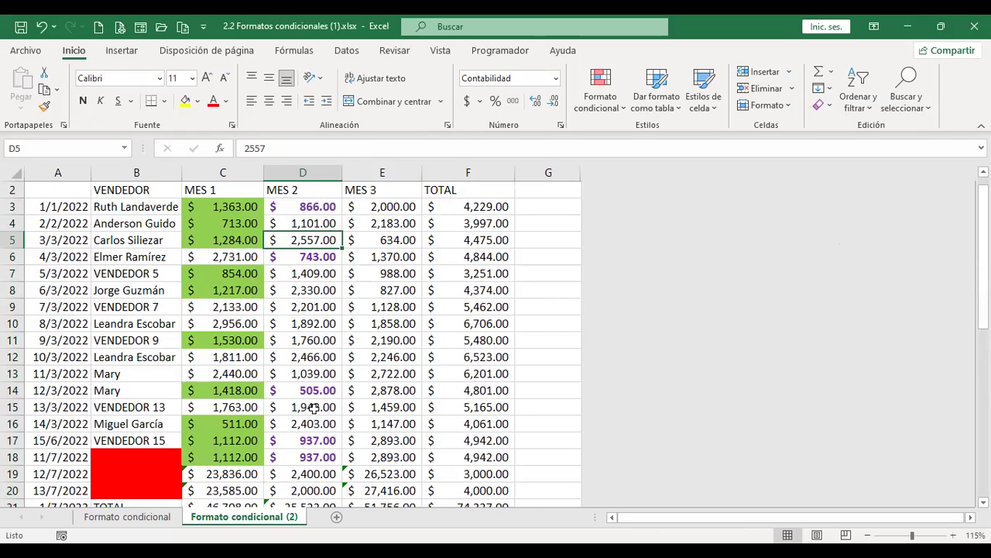
scroll(331, 391, down, 1)
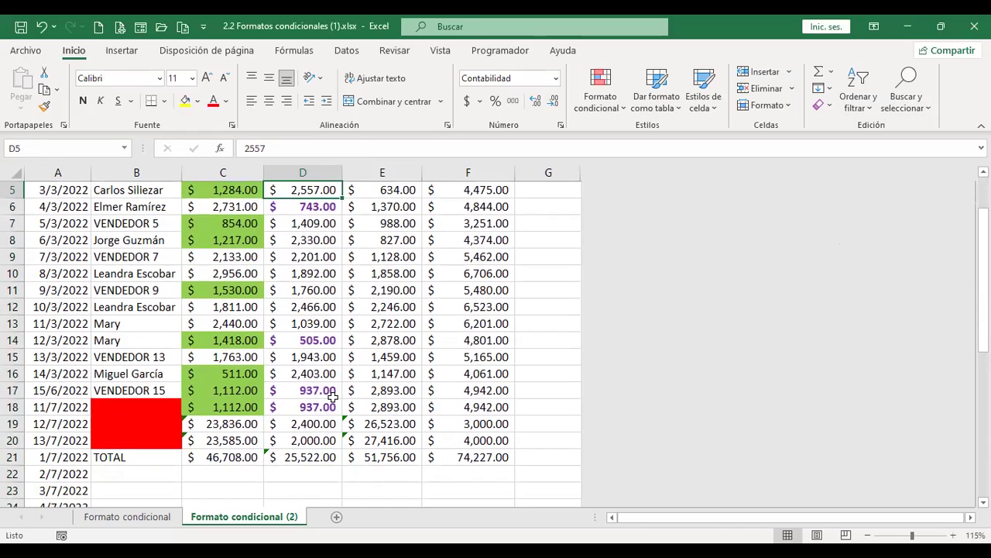
scroll(333, 395, up, 1)
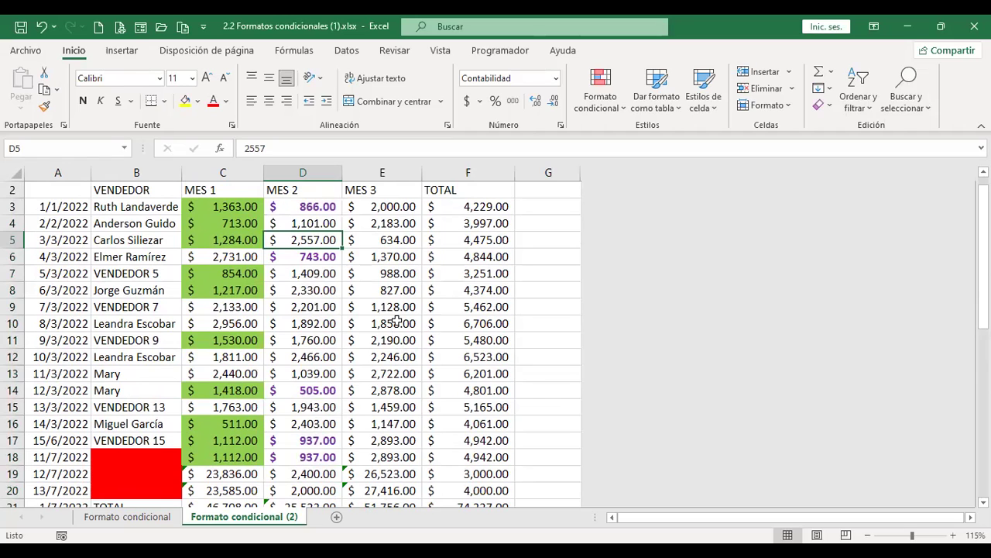
drag(140, 205, 143, 441)
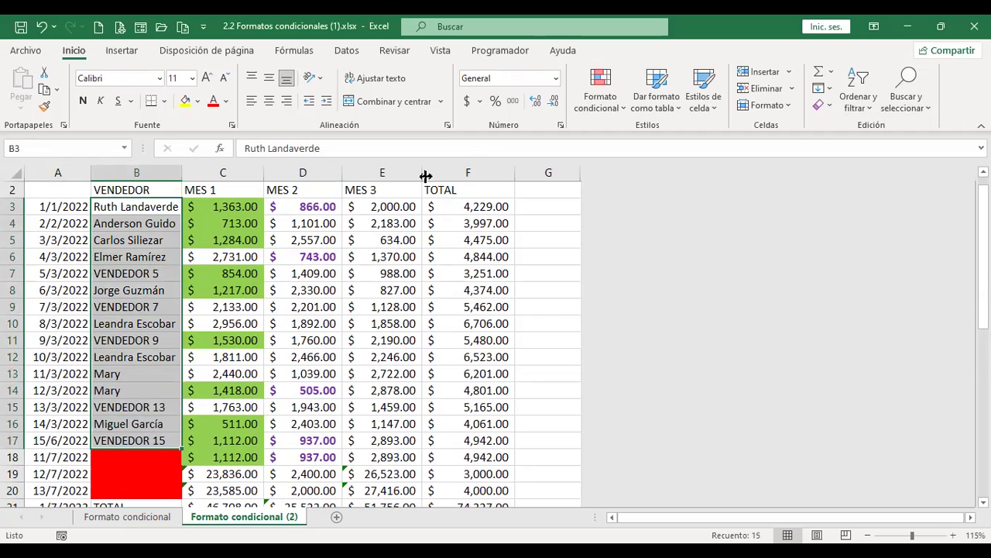
click(620, 108)
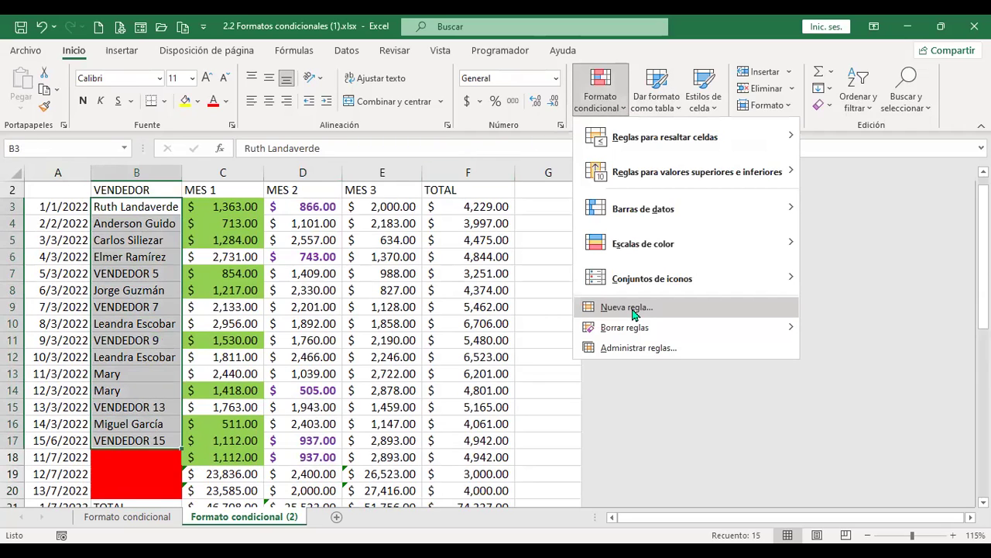
Start a new formula-based rule for the VENDEDOR names with formula =$B$3
click(628, 308)
click(675, 131)
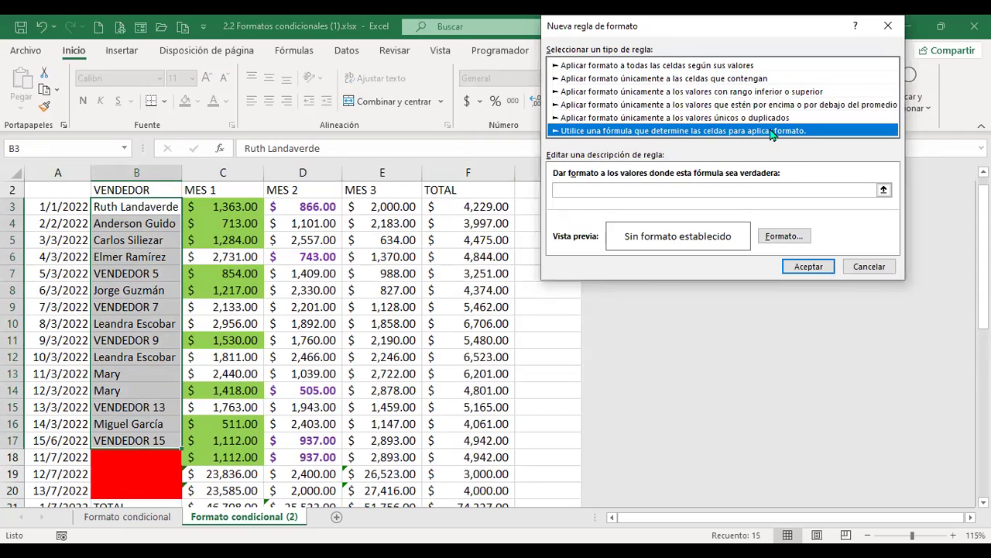
click(647, 188)
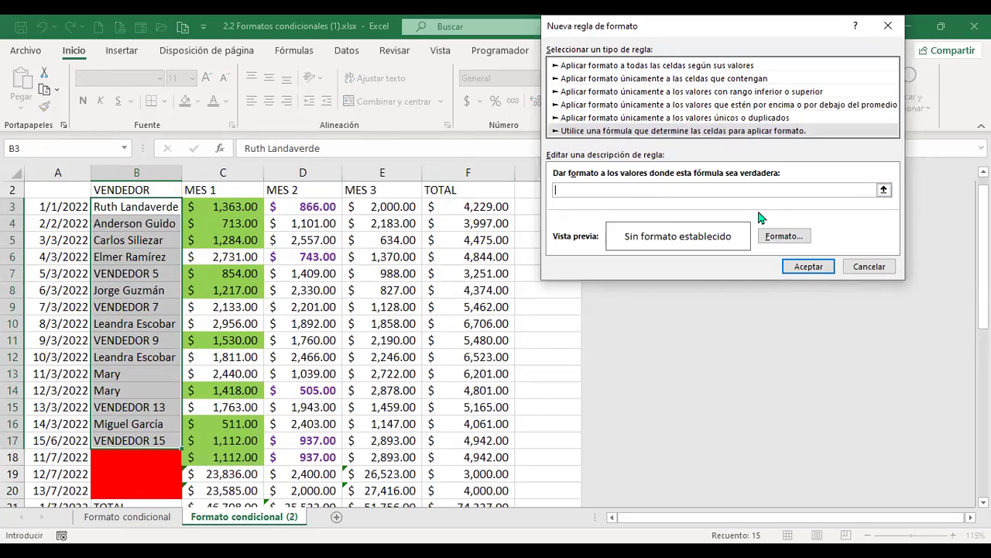
text(=)
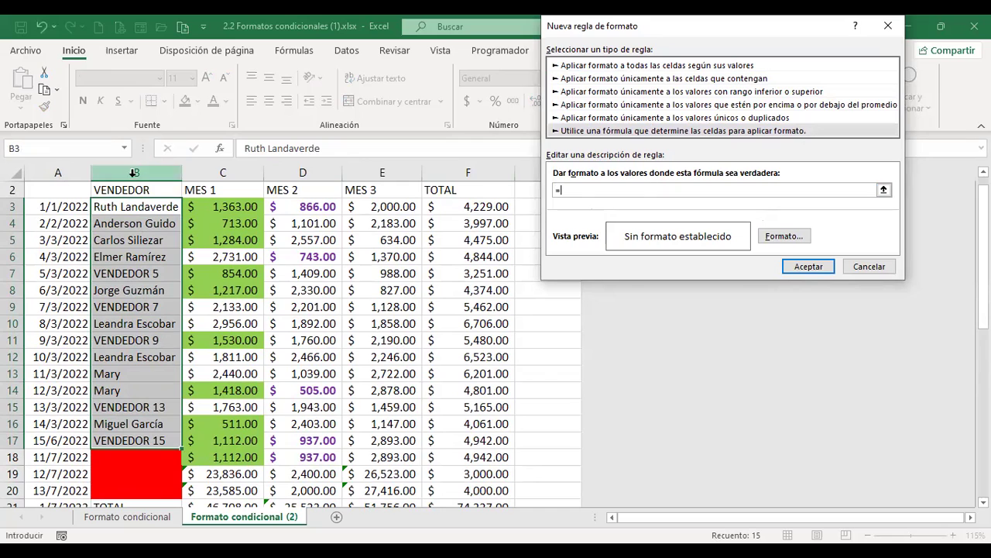
click(132, 206)
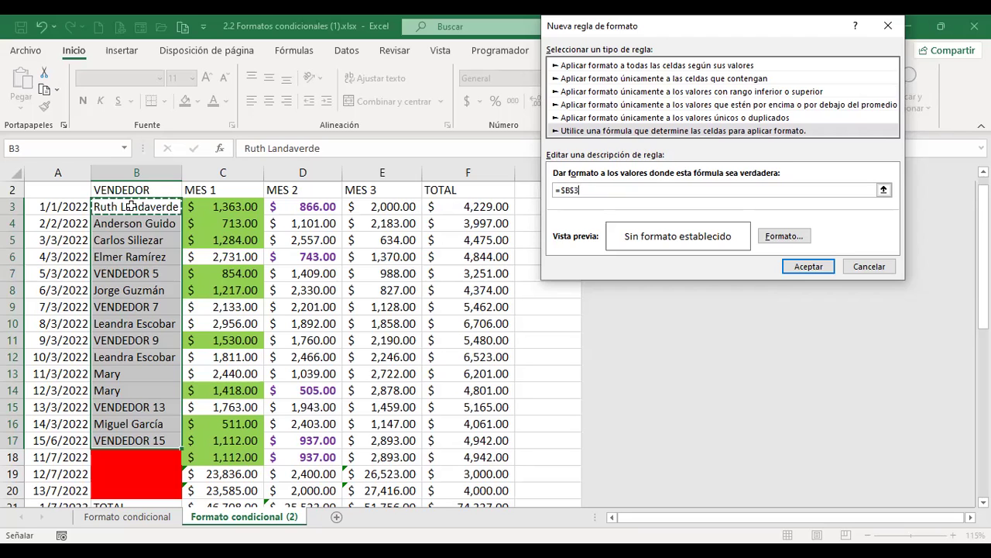
Enter the rule formula =$B3="VENDEDOR 5" and open its Formato de celdas settings
key(F4)
key(F4)
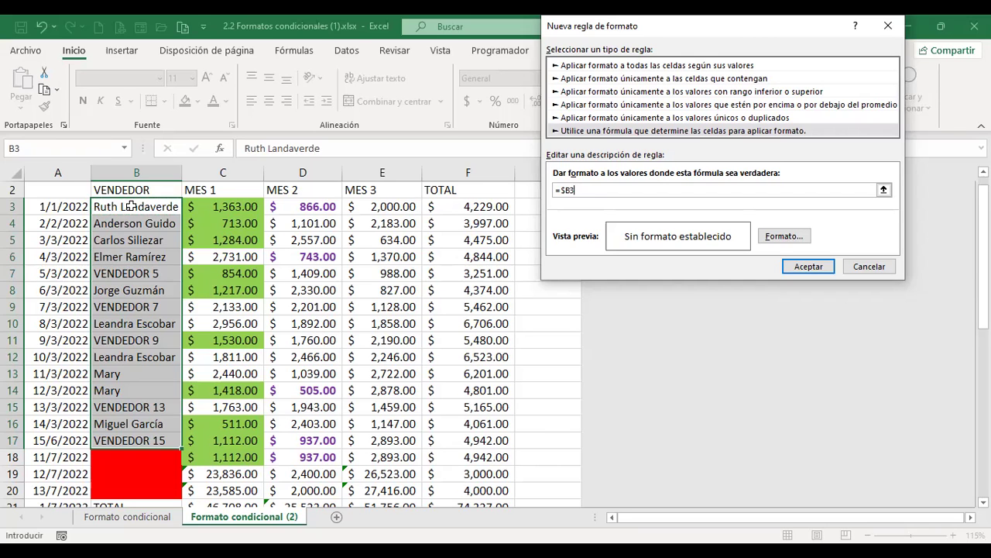
text(=)
text(")
text(VENDEDOR 5")
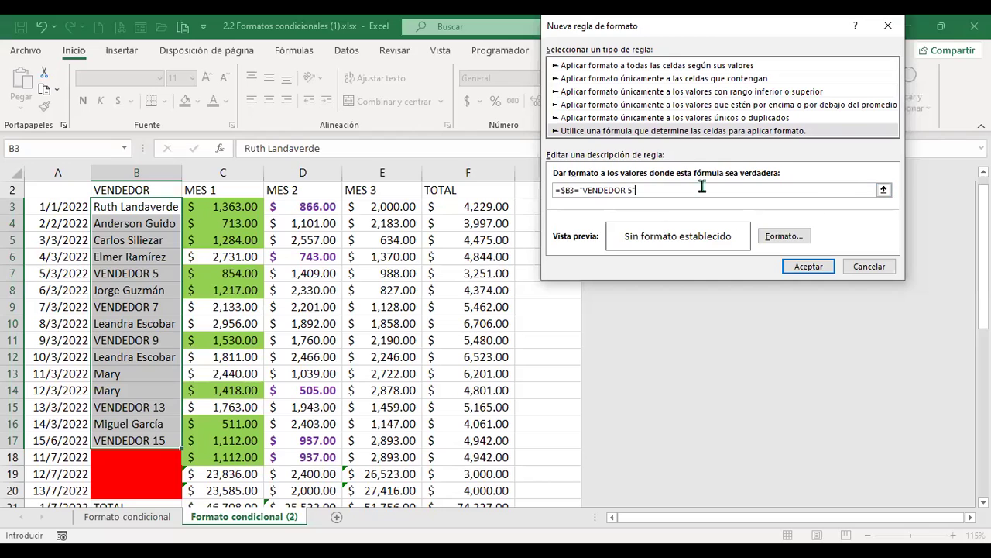
click(782, 237)
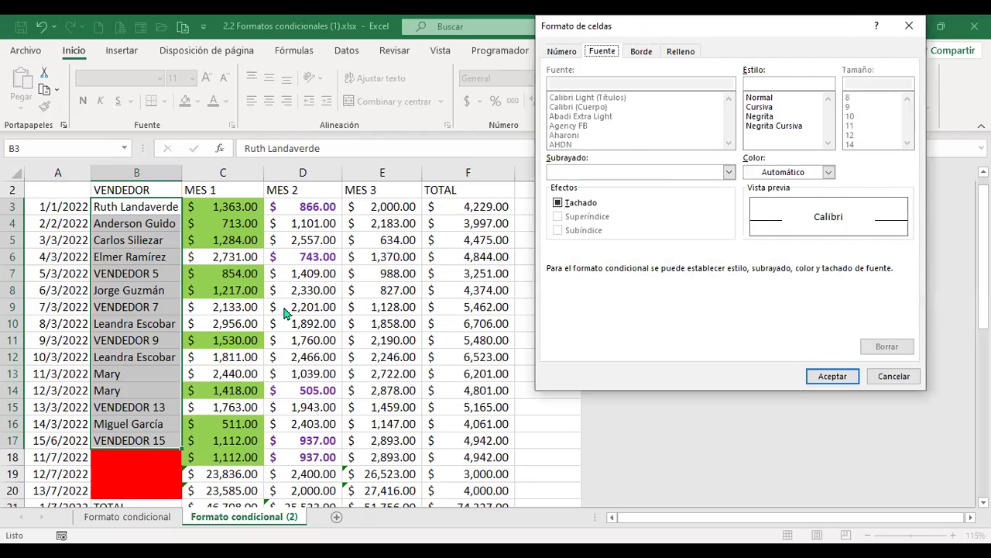
Give the VENDEDOR 5 rule red bold font and save the rule
click(829, 172)
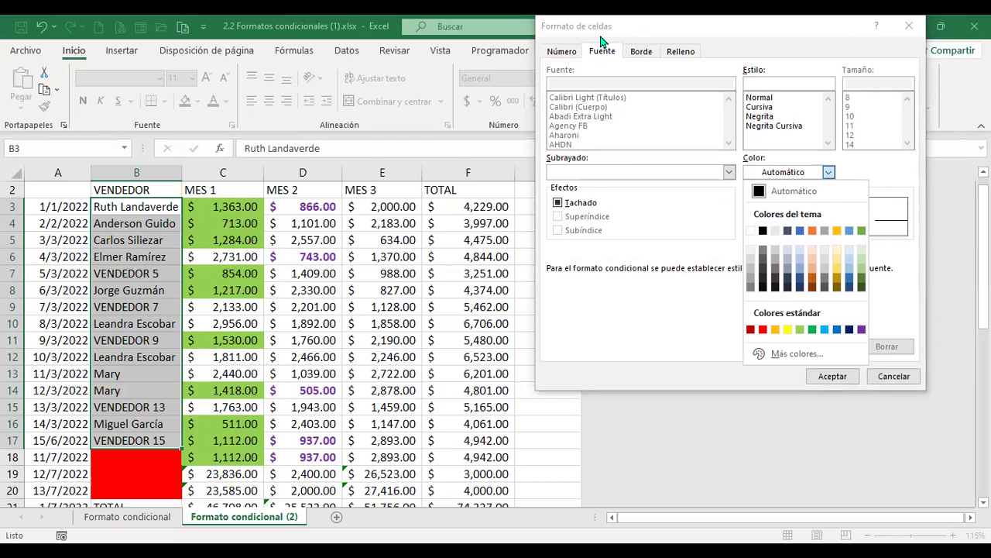
click(763, 331)
click(770, 118)
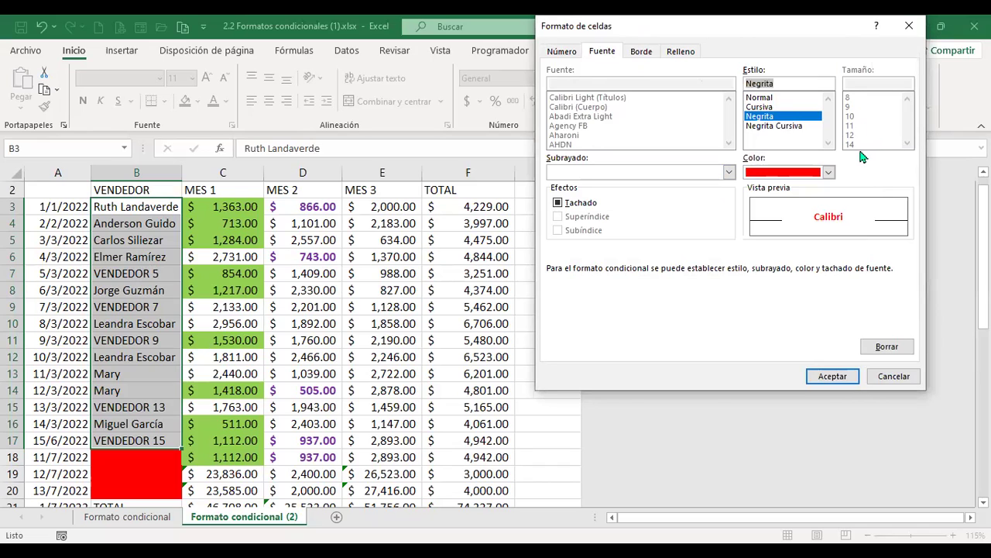
click(833, 378)
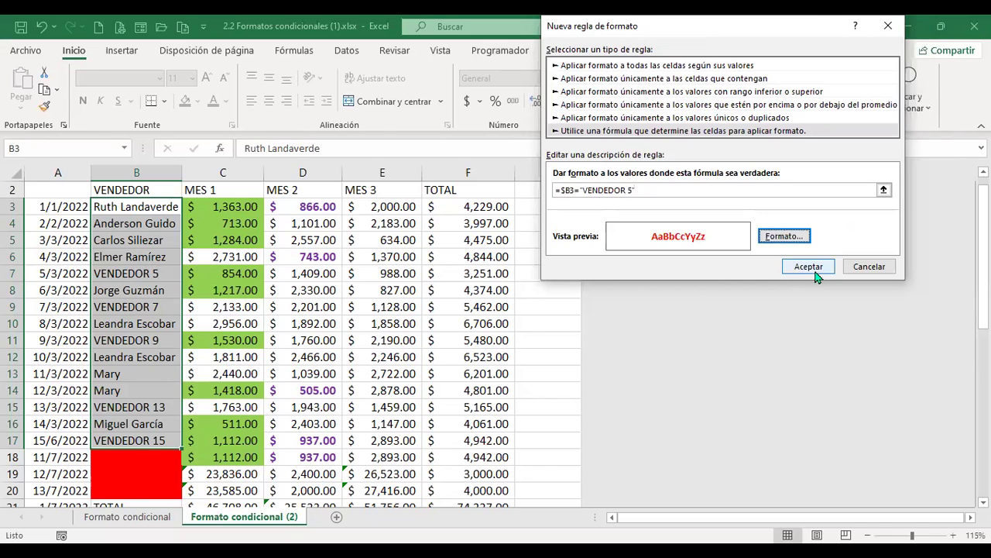
click(813, 270)
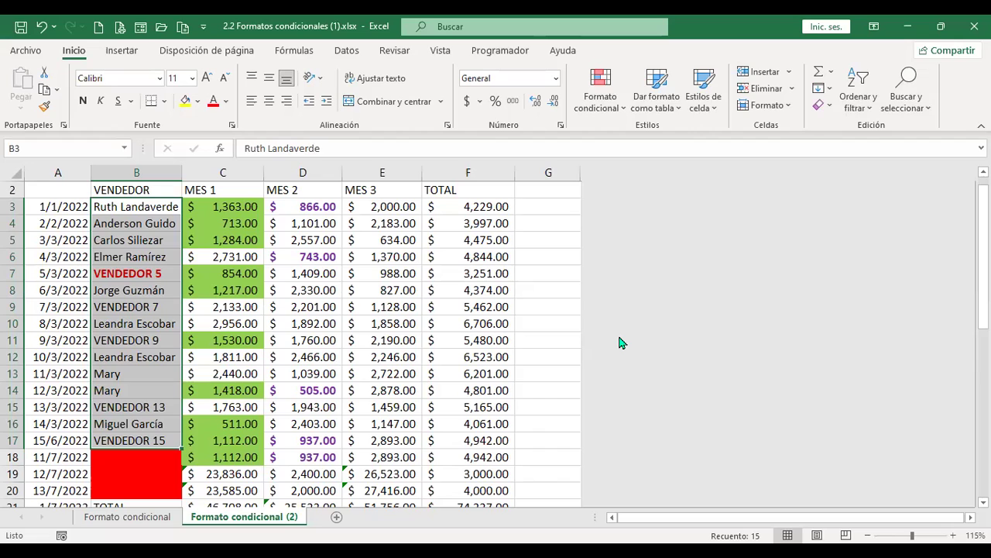
Review the two existing rules for the current selection in Administrar reglas, then close the manager
click(618, 108)
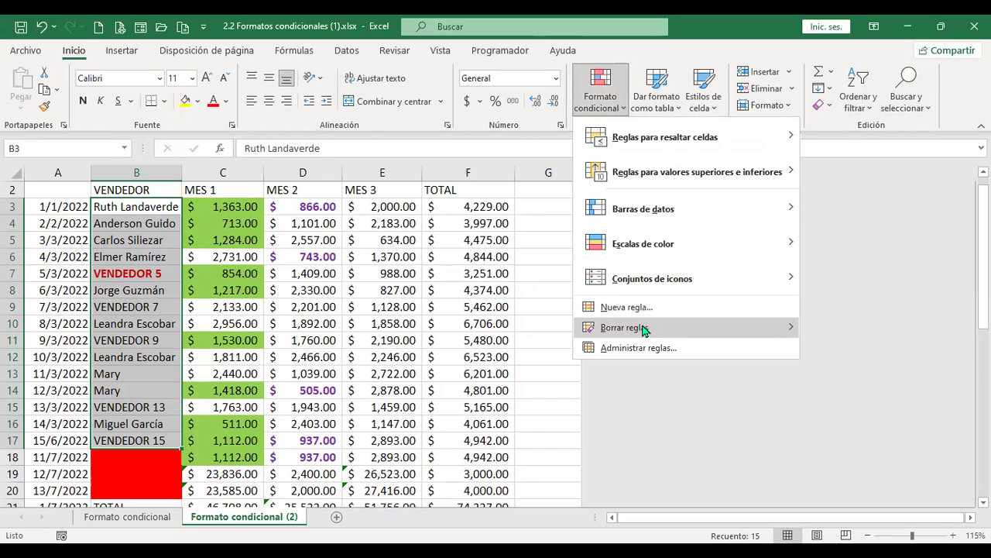
mouse_move(645, 329)
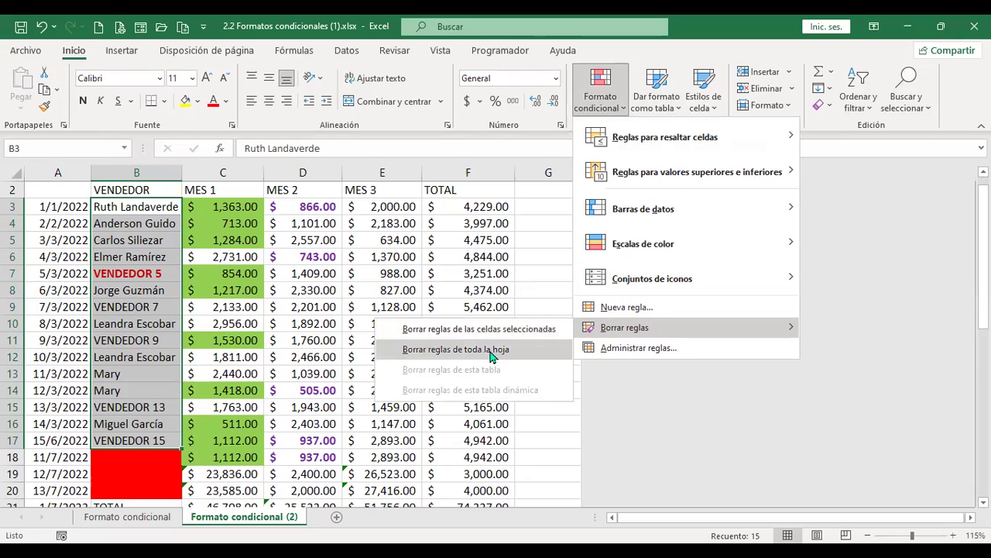
click(685, 350)
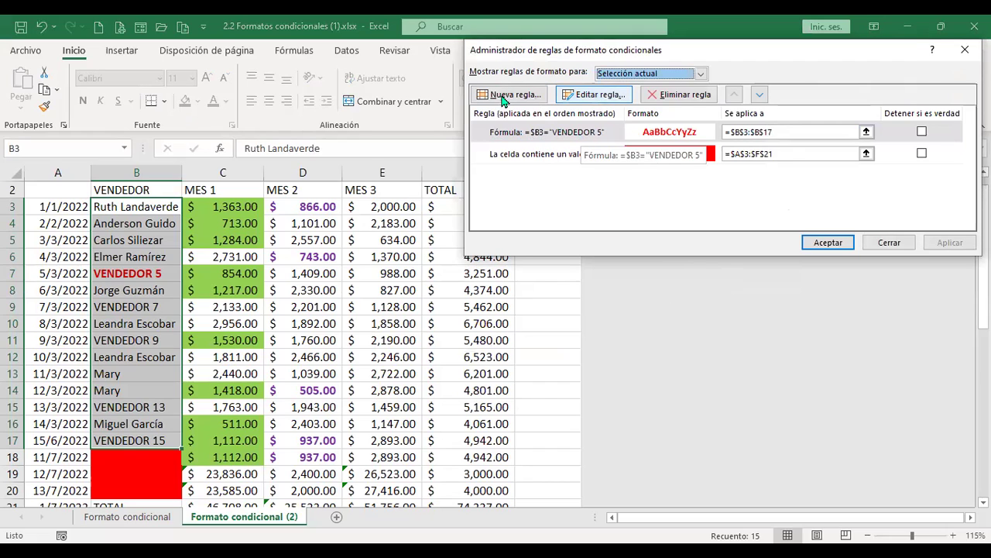
click(703, 73)
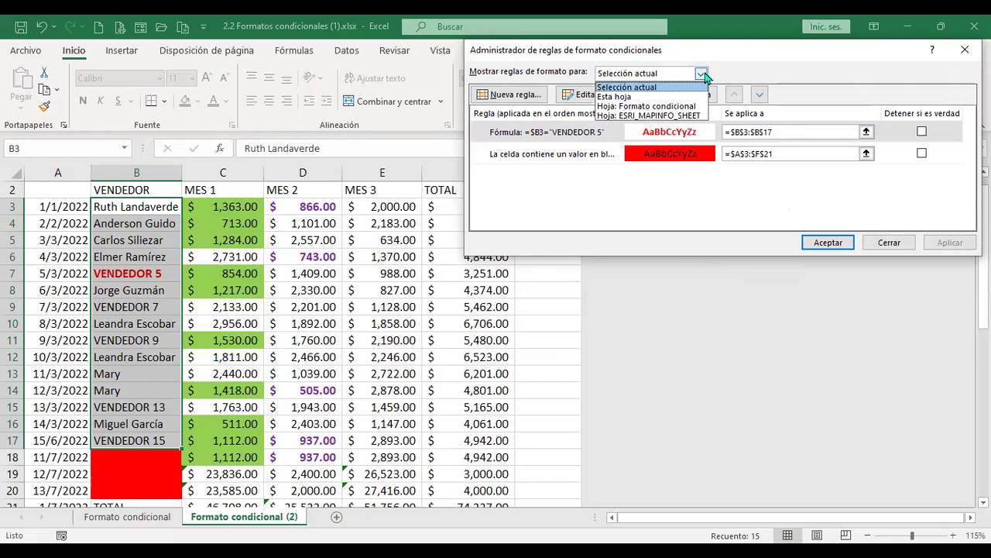
click(703, 75)
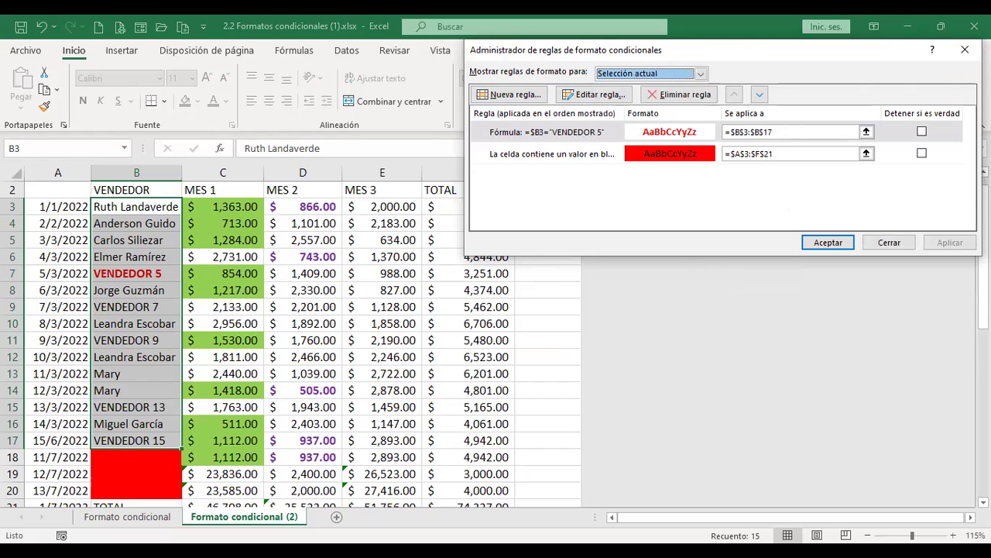
click(892, 245)
click(622, 109)
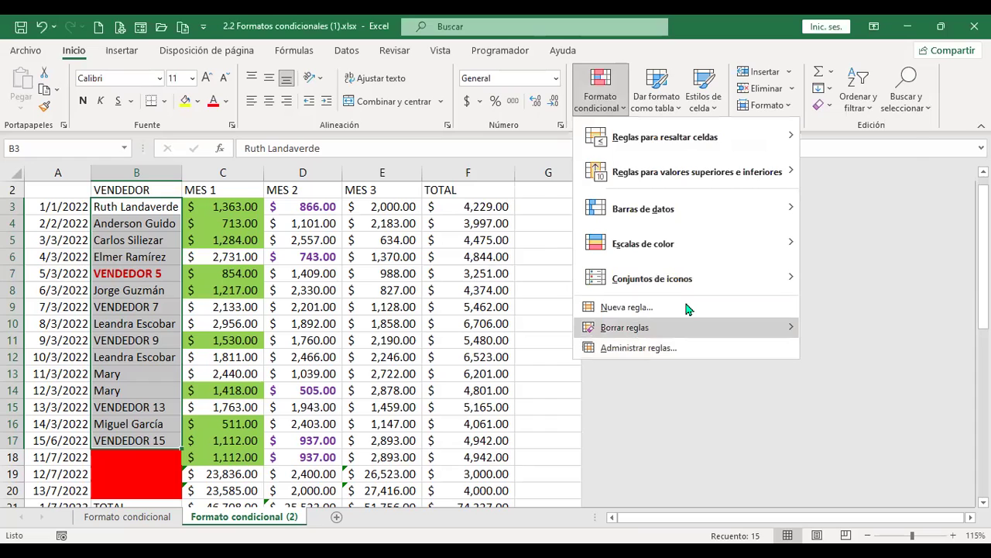
Browse the formula, average and unique/duplicate rule types in Nueva regla, then cancel without adding one
click(687, 307)
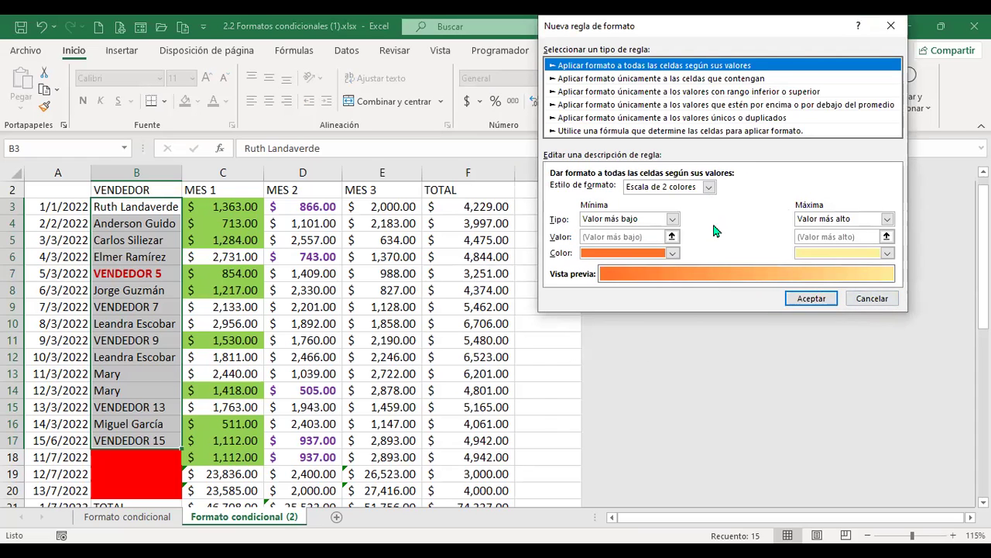
click(649, 131)
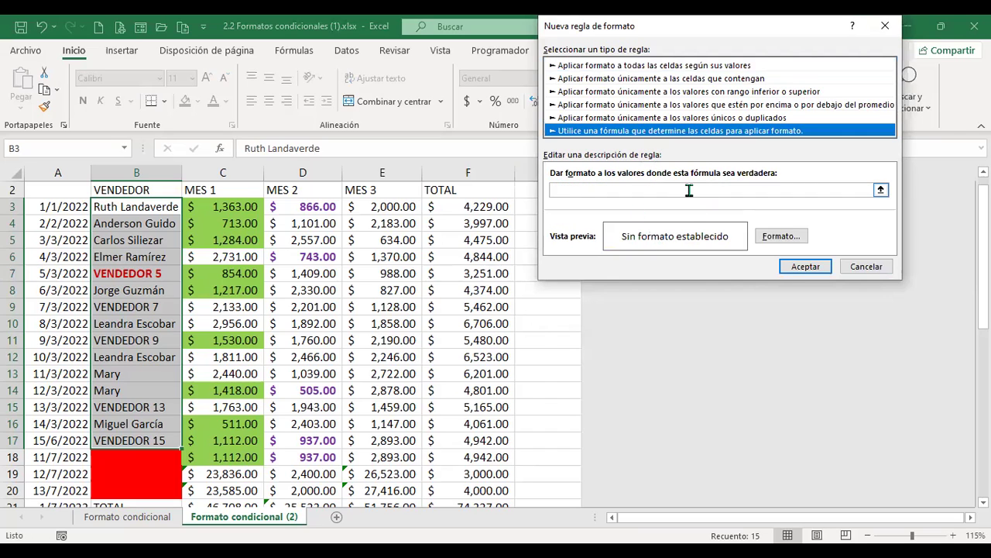
click(688, 190)
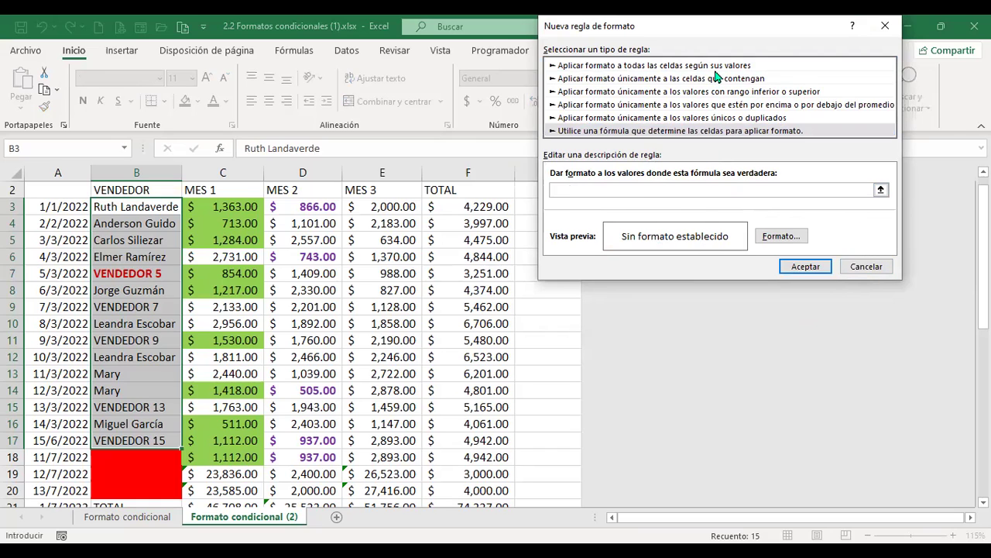
click(717, 111)
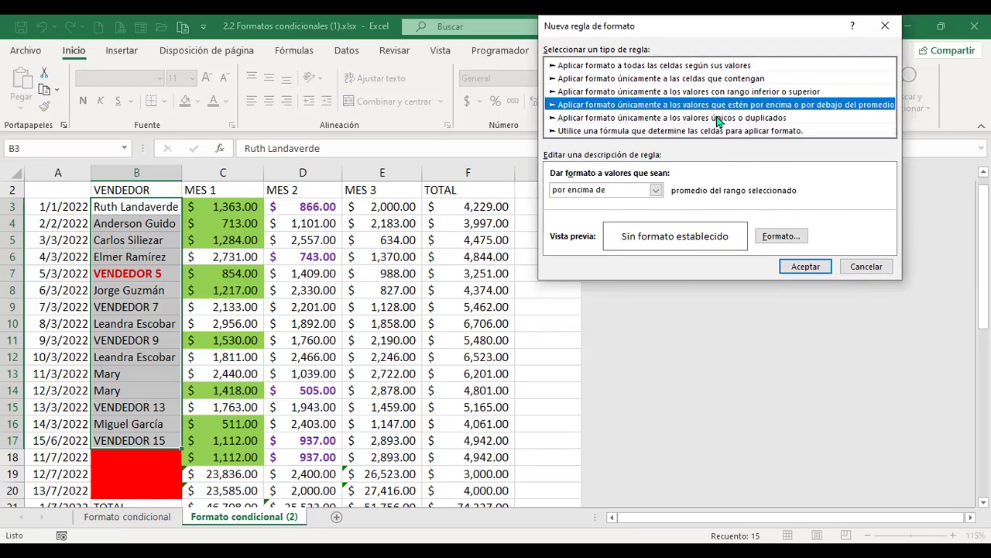
click(716, 117)
click(878, 275)
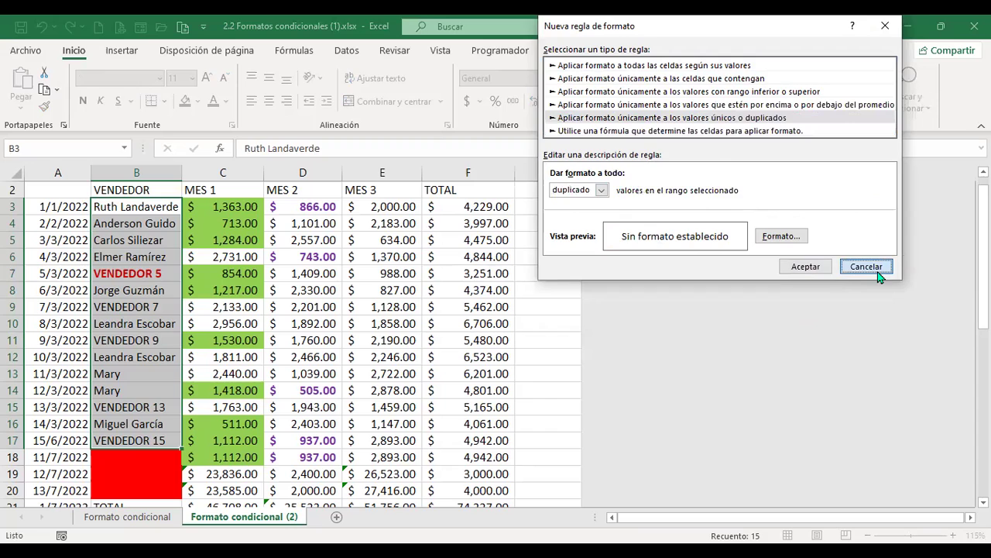
click(387, 238)
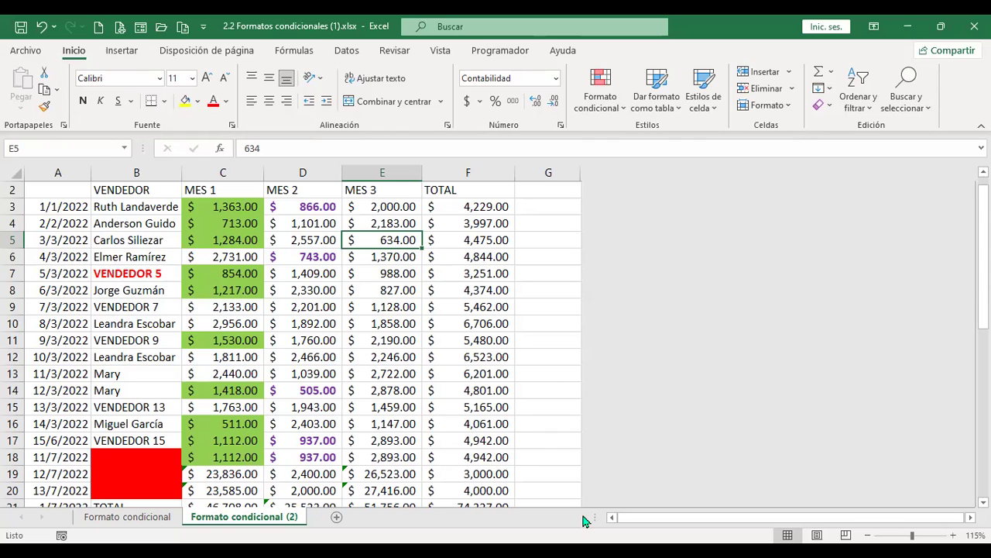
click(567, 356)
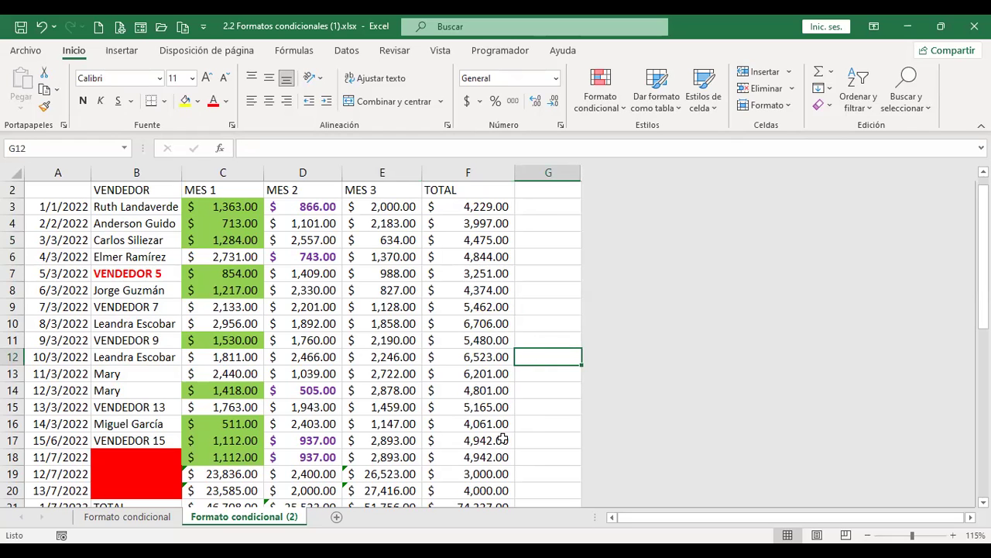
scroll(503, 439, up, 1)
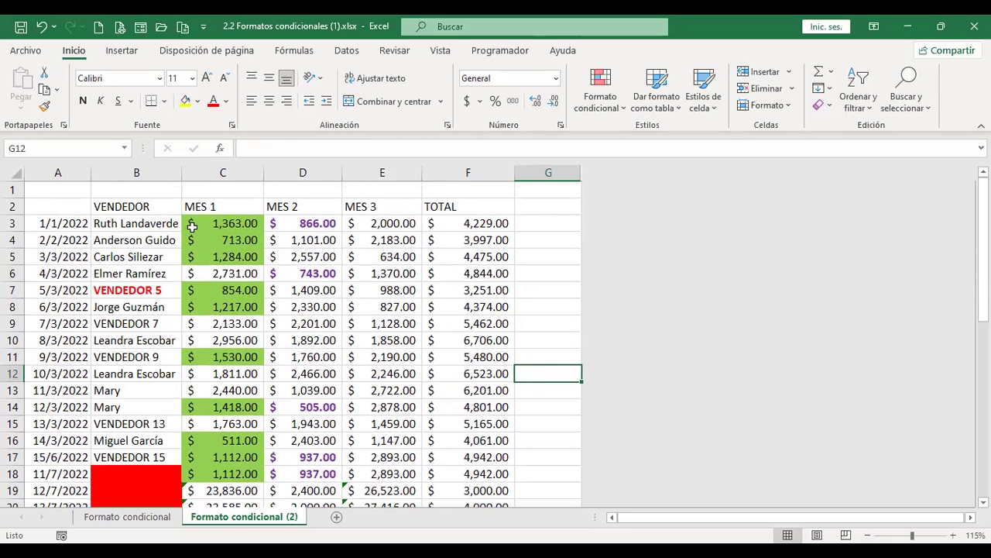
click(241, 203)
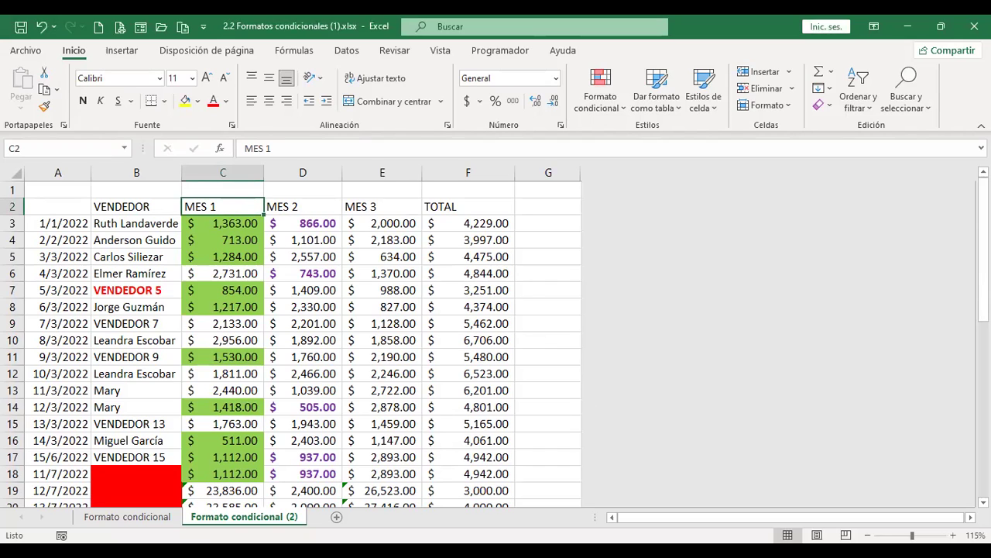
Select the TOTAL column values down to row 10 and check the sum formula in F7
drag(479, 209, 483, 398)
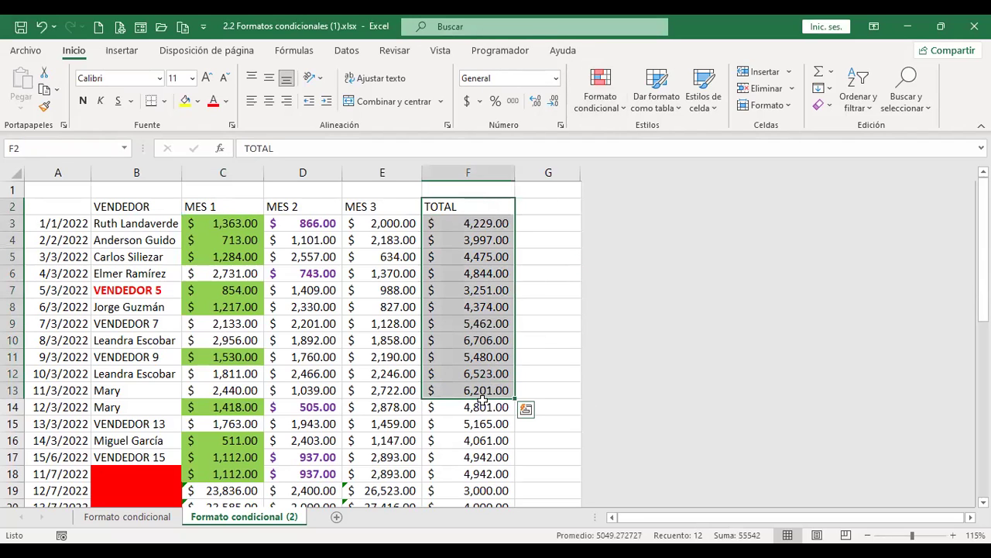
click(500, 355)
drag(473, 206, 474, 341)
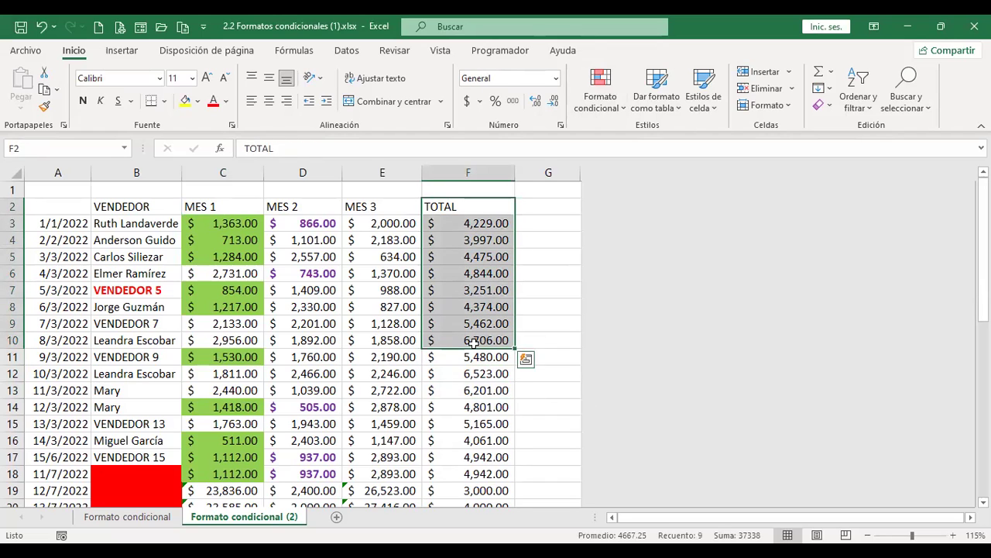
click(506, 289)
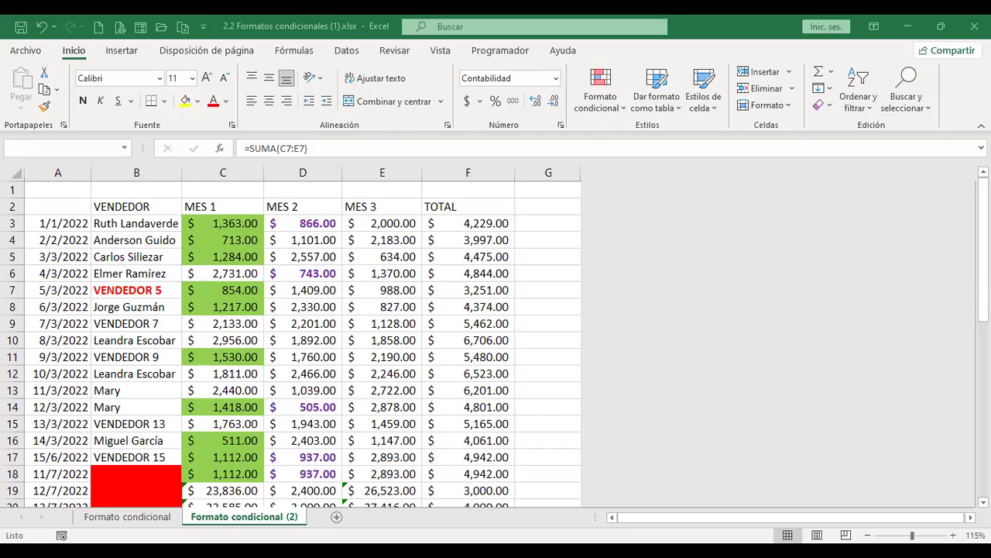
Select the TOTAL column from header F2 to the F21 grand total, then check F5's sum
click(480, 206)
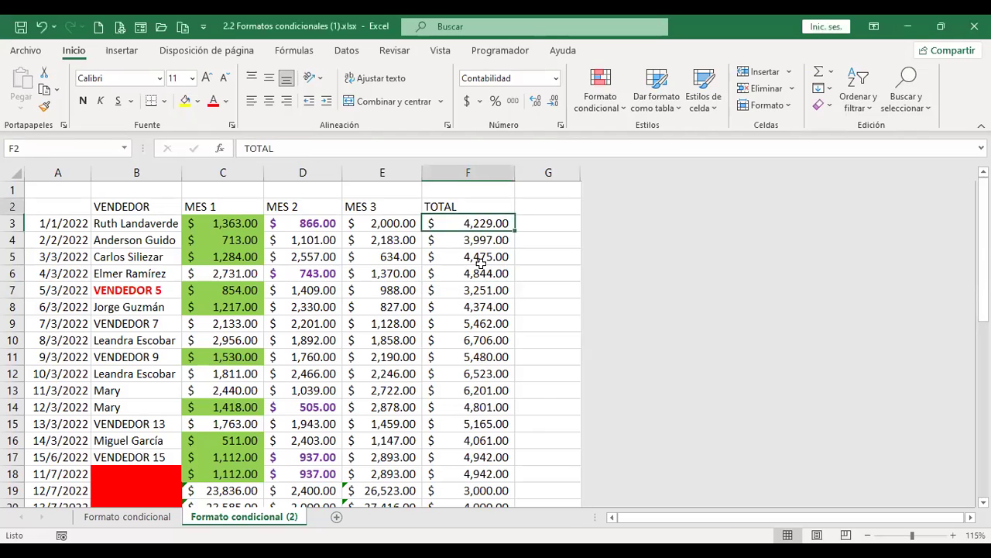
drag(480, 263, 478, 407)
scroll(479, 407, down, 3)
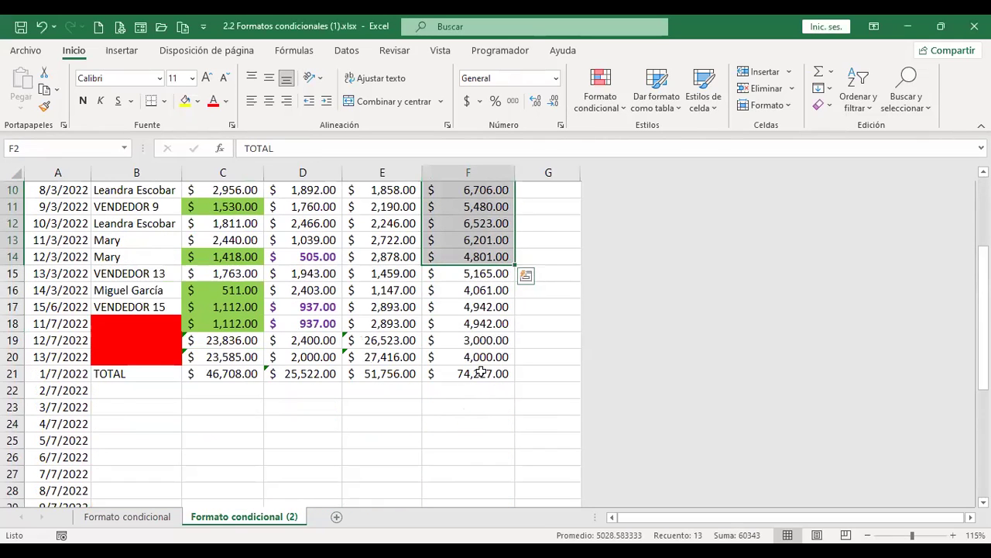
drag(481, 373, 481, 373)
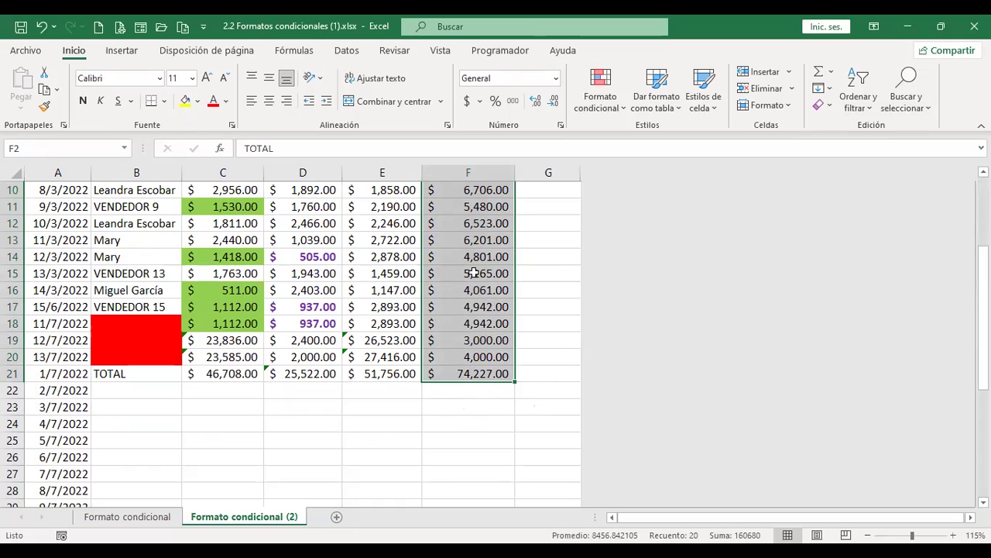
scroll(481, 273, up, 3)
click(494, 256)
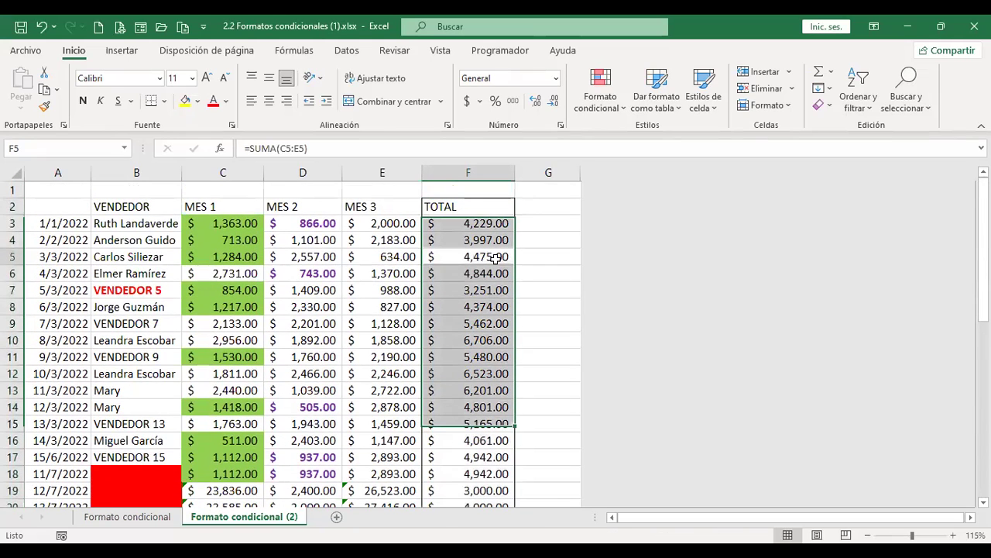